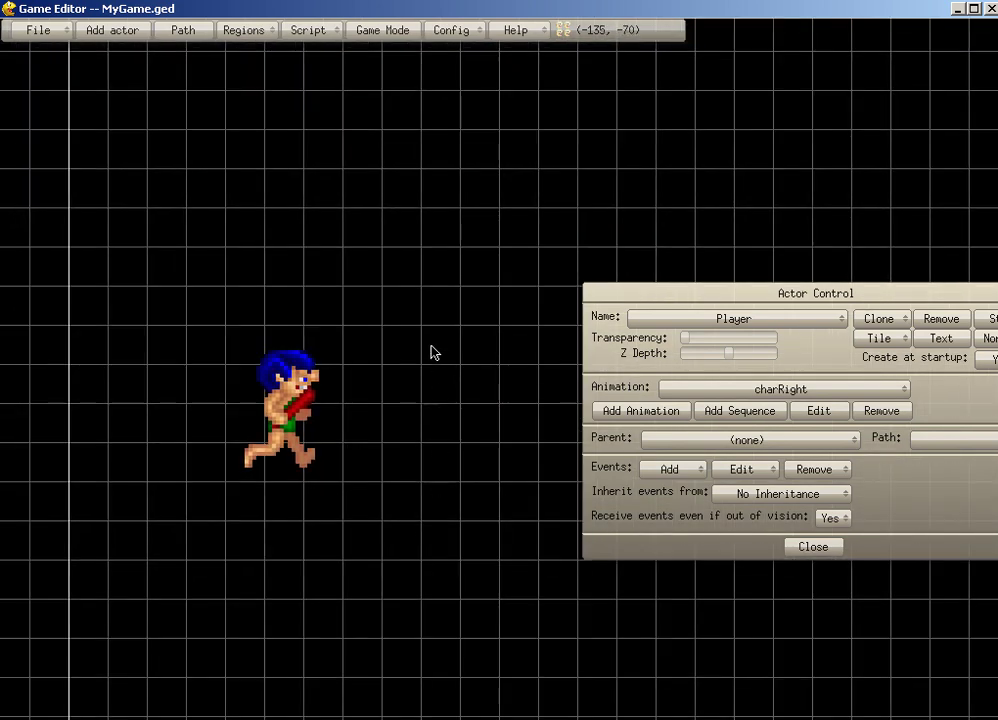
# Add a new actor named pCol of type Filled Region.
pyautogui.scroll(-2, 434, 352)
pyautogui.scroll(2, 434, 352)
pyautogui.scroll(-1, 434, 352)
pyautogui.moveTo(427, 333); pyautogui.dragTo(191, 334)
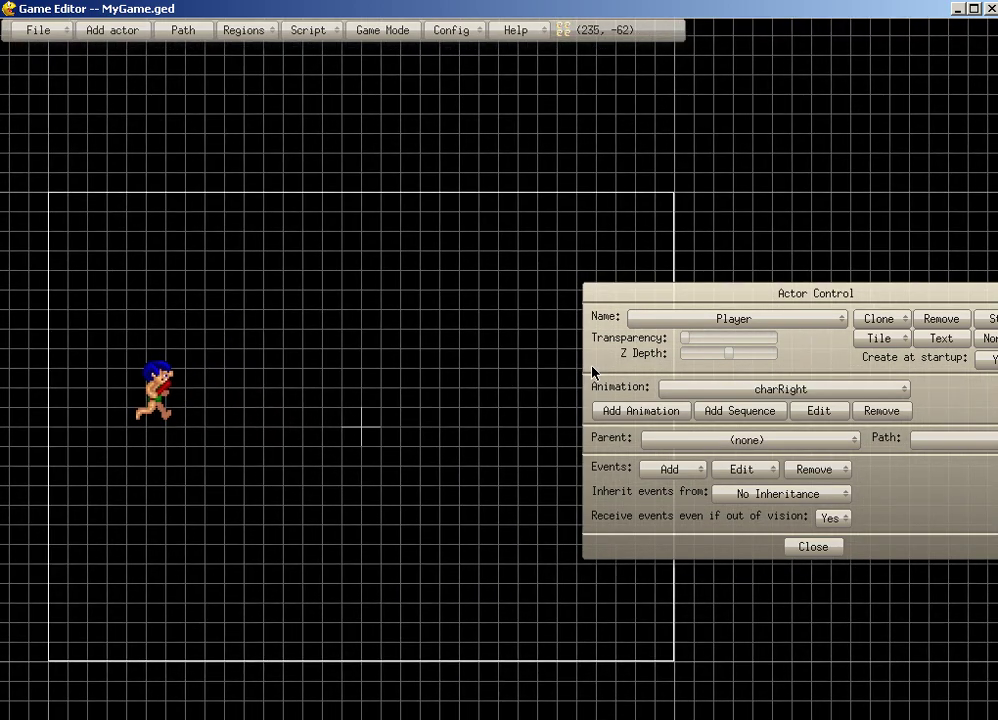
pyautogui.moveTo(601, 361); pyautogui.dragTo(273, 207)
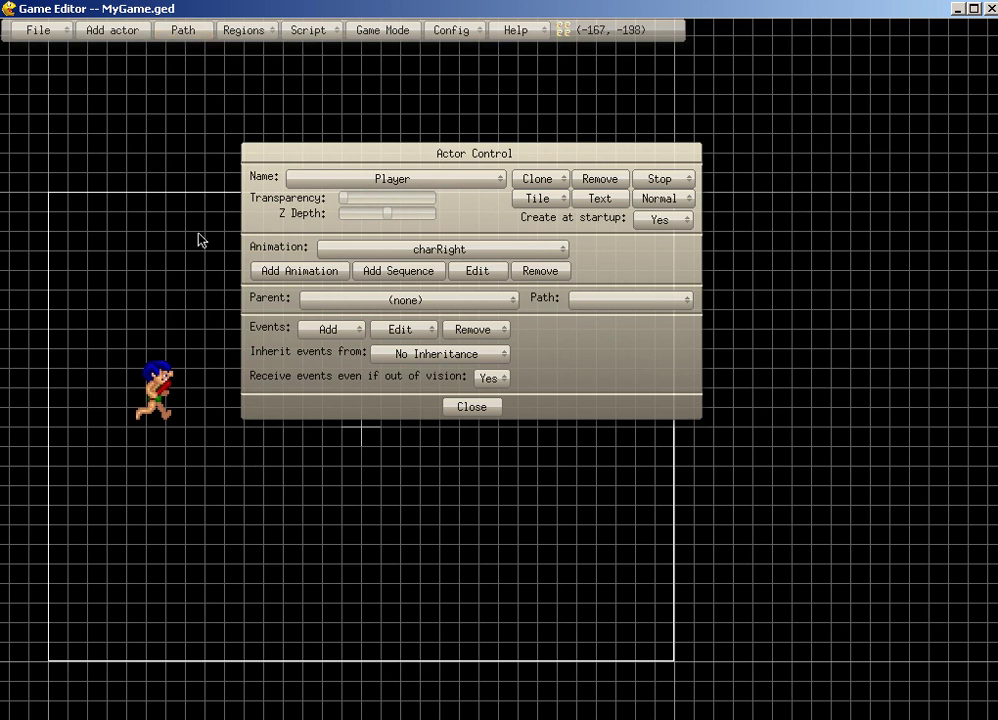
pyautogui.click(125, 36)
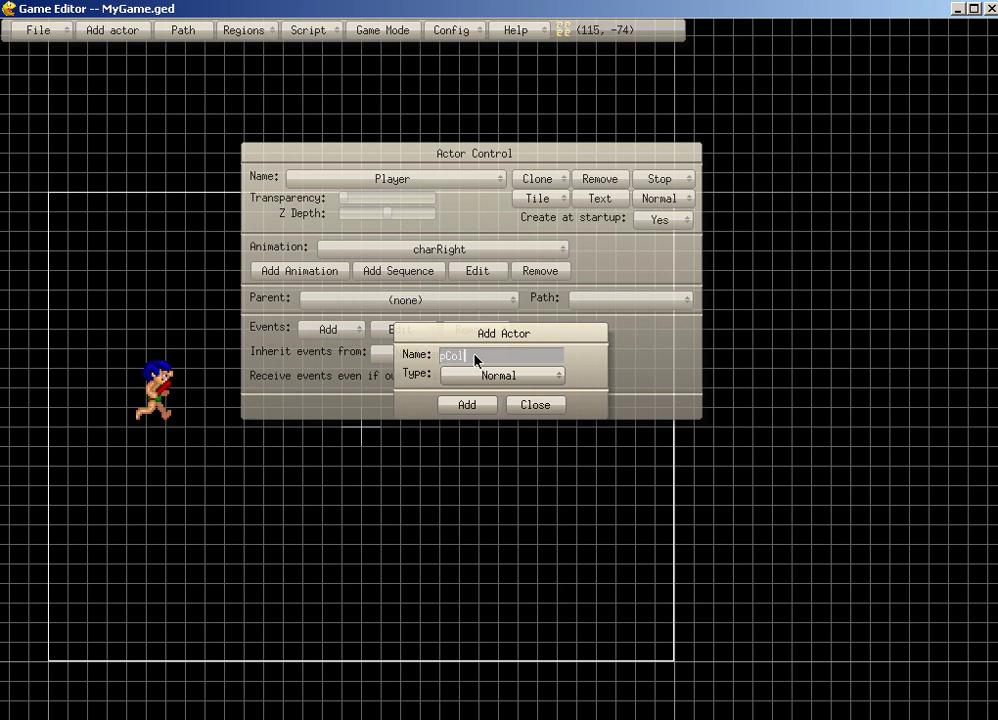
pyautogui.click(457, 375)
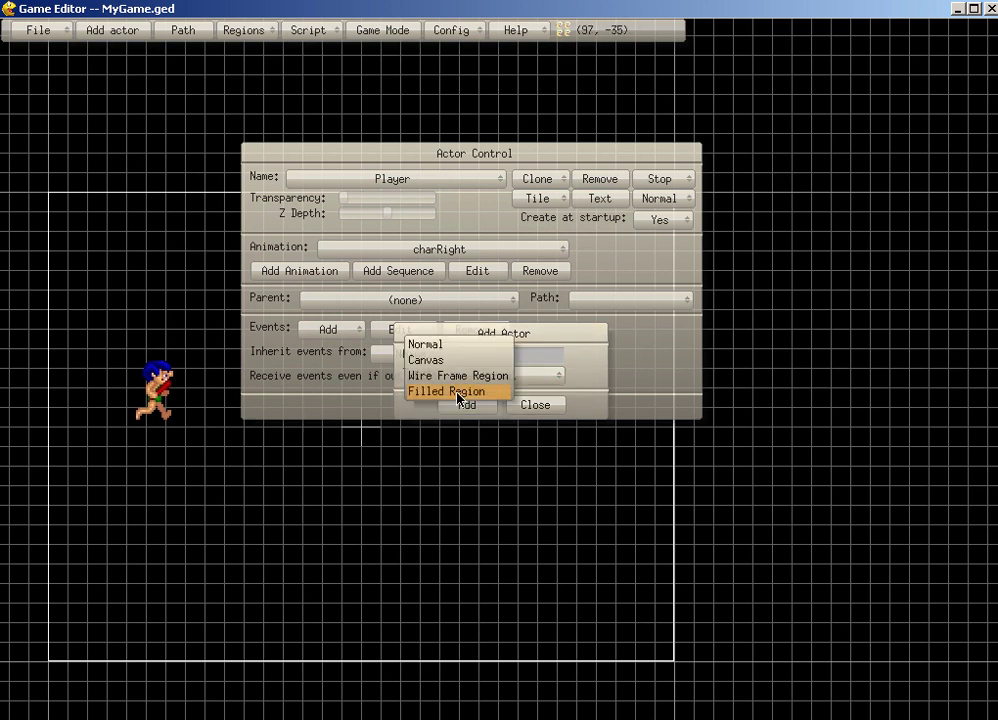
pyautogui.click(457, 391)
pyautogui.click(464, 404)
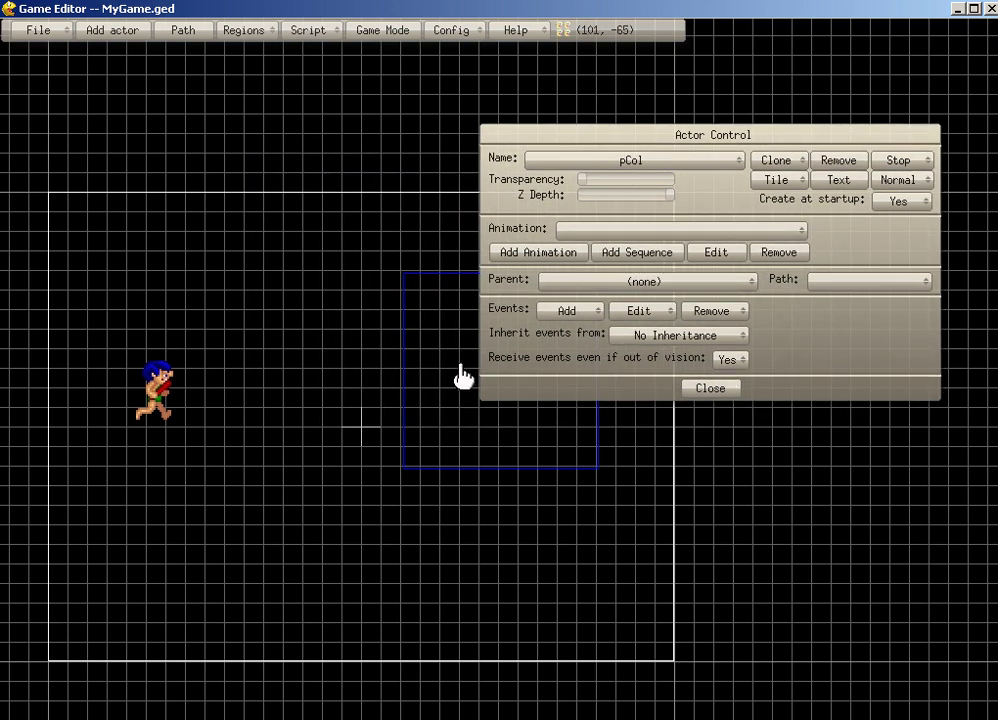
# Move the pCol region onto the Player character and shrink it to a small box around the body.
pyautogui.moveTo(463, 376); pyautogui.dragTo(178, 481)
pyautogui.scroll(1, 190, 482)
pyautogui.moveTo(254, 449); pyautogui.dragTo(714, 397)
pyautogui.moveTo(434, 520); pyautogui.dragTo(436, 507)
pyautogui.moveTo(679, 505); pyautogui.dragTo(657, 487)
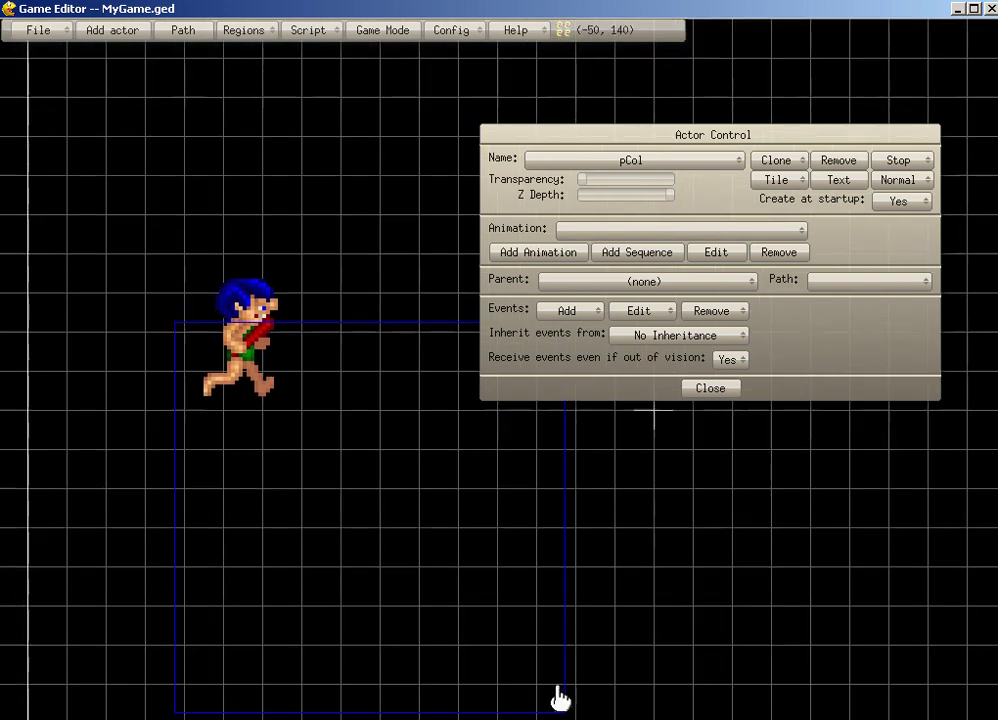
pyautogui.moveTo(561, 702); pyautogui.dragTo(290, 372)
pyautogui.moveTo(291, 306); pyautogui.dragTo(289, 304)
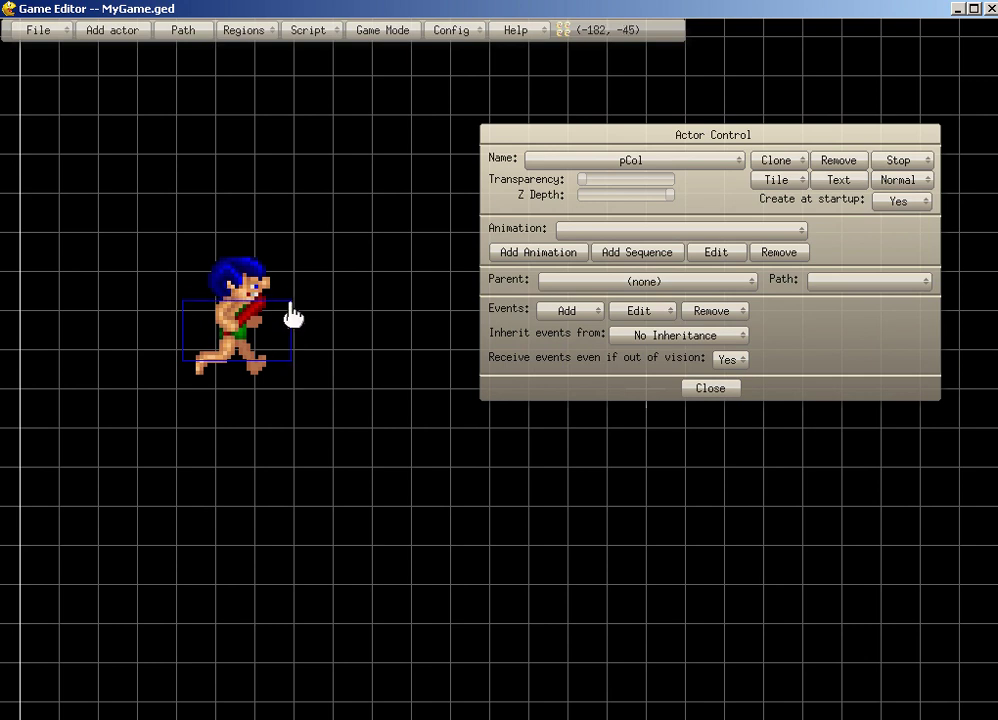
# Set pCol as the parent of the Player actor.
pyautogui.scroll(1, 255, 387)
pyautogui.moveTo(308, 438); pyautogui.dragTo(503, 533)
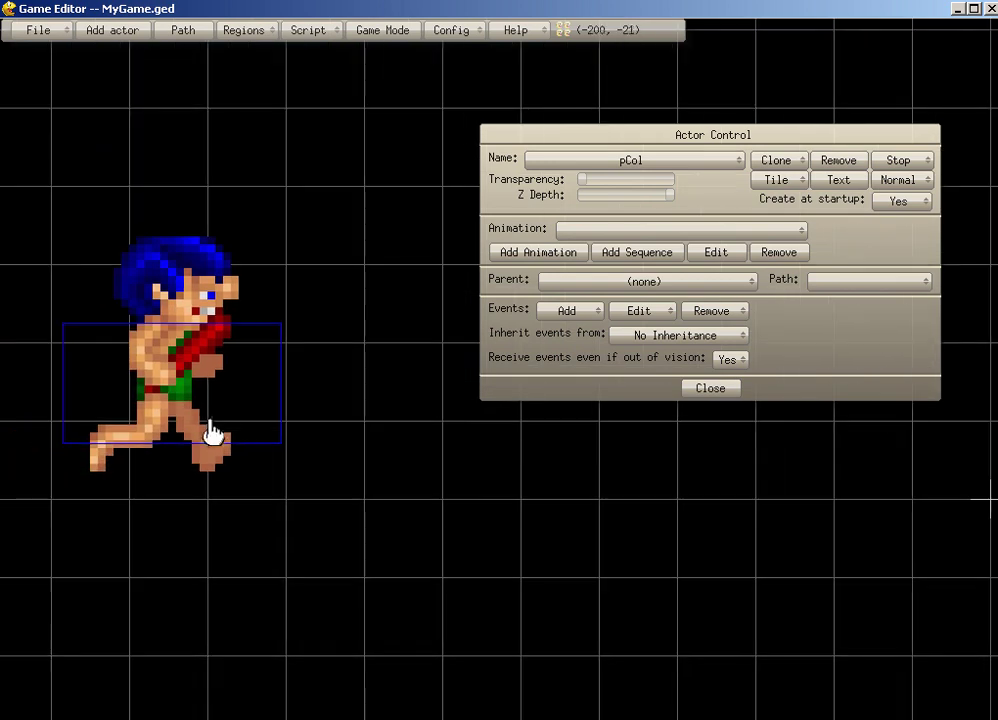
pyautogui.click(197, 289)
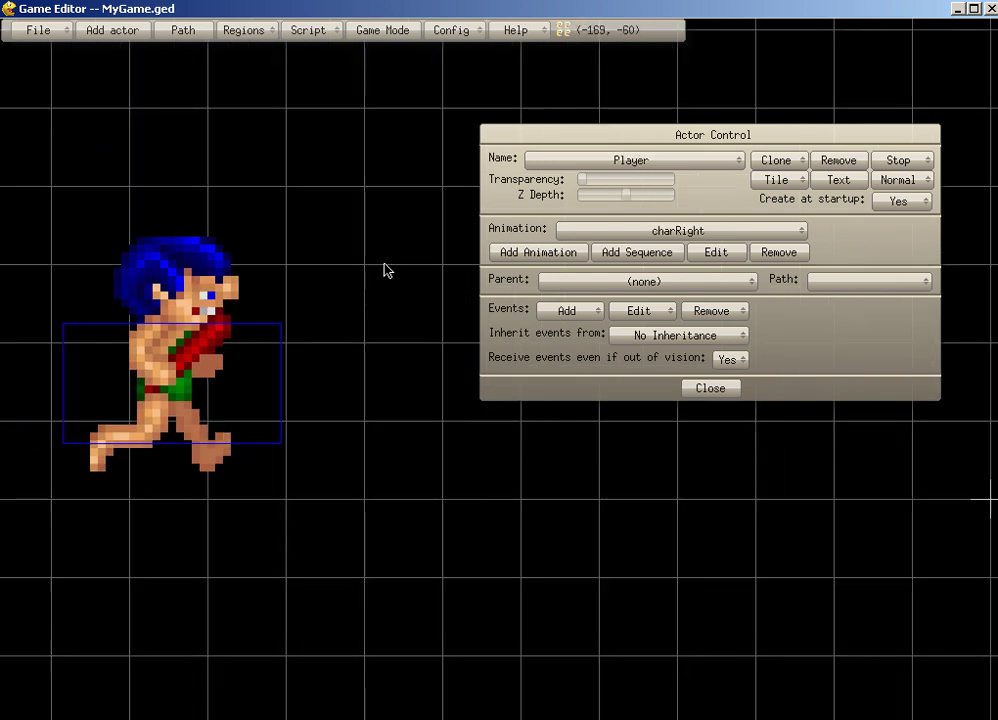
pyautogui.click(660, 287)
pyautogui.click(662, 259)
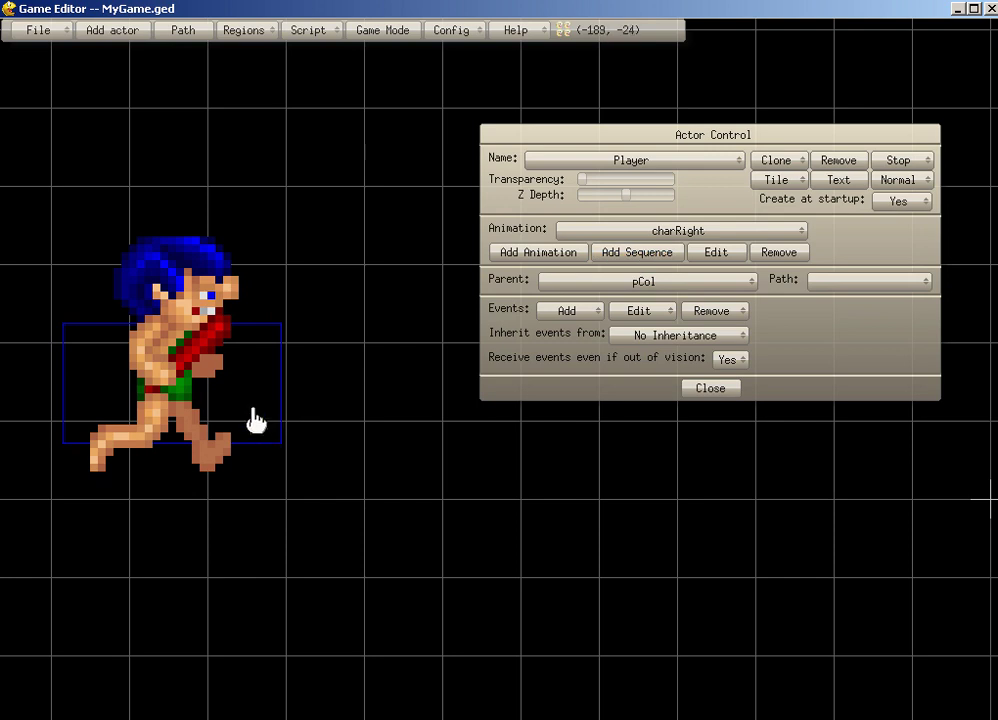
# In Player's Draw Actor script, change the movement lines to pCol.x+=5 and pCol.x-=5, and save it as an immediate action.
pyautogui.click(636, 323)
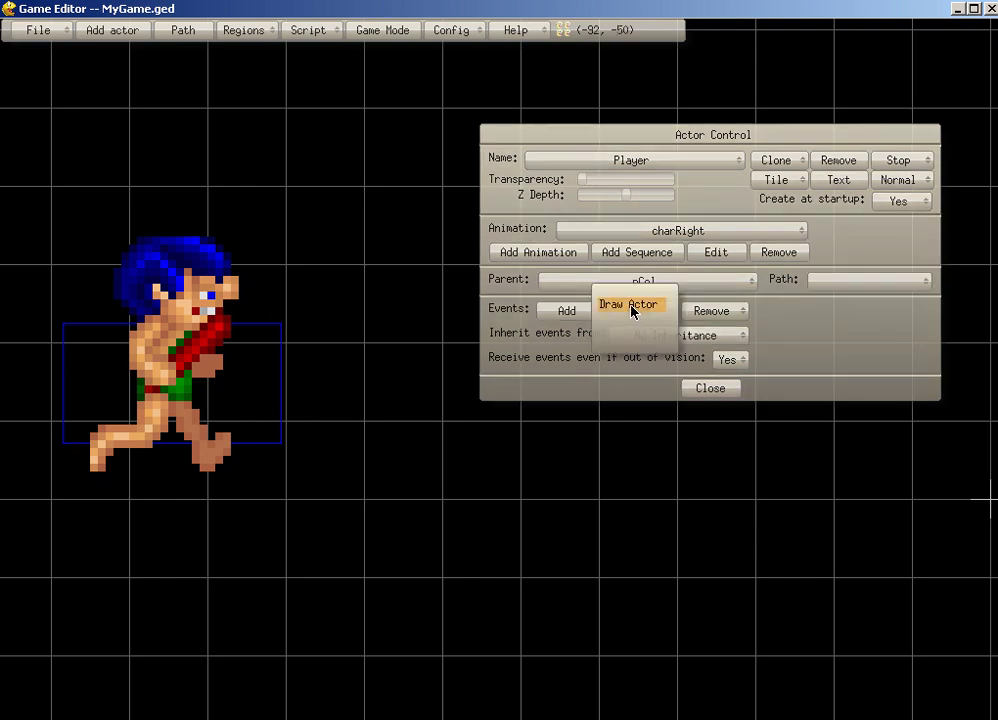
pyautogui.click(643, 316)
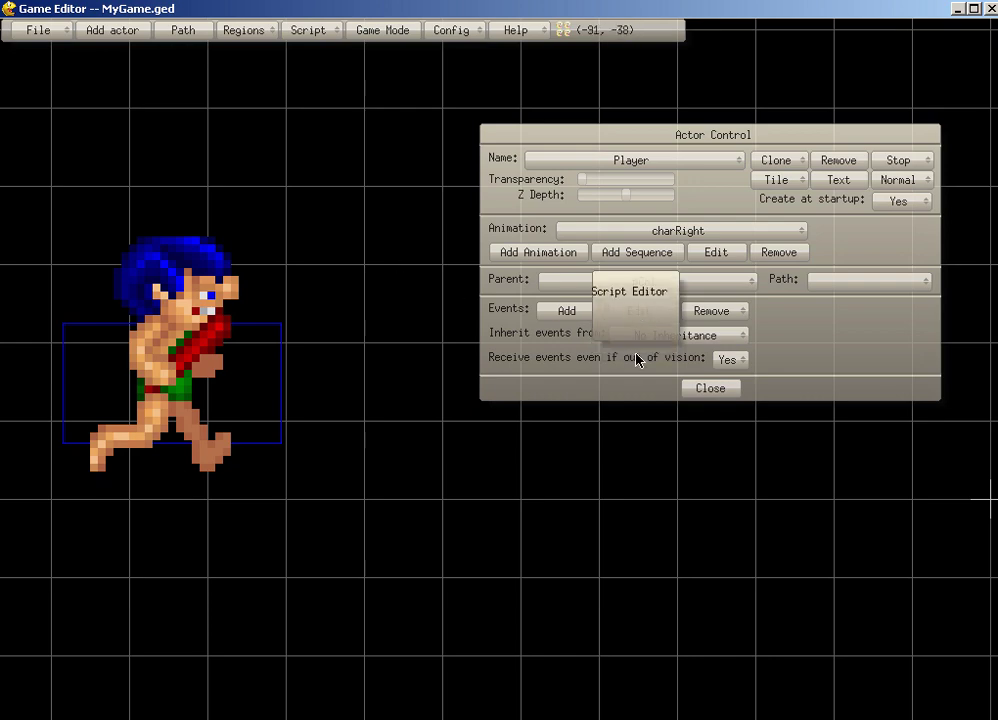
pyautogui.click(657, 292)
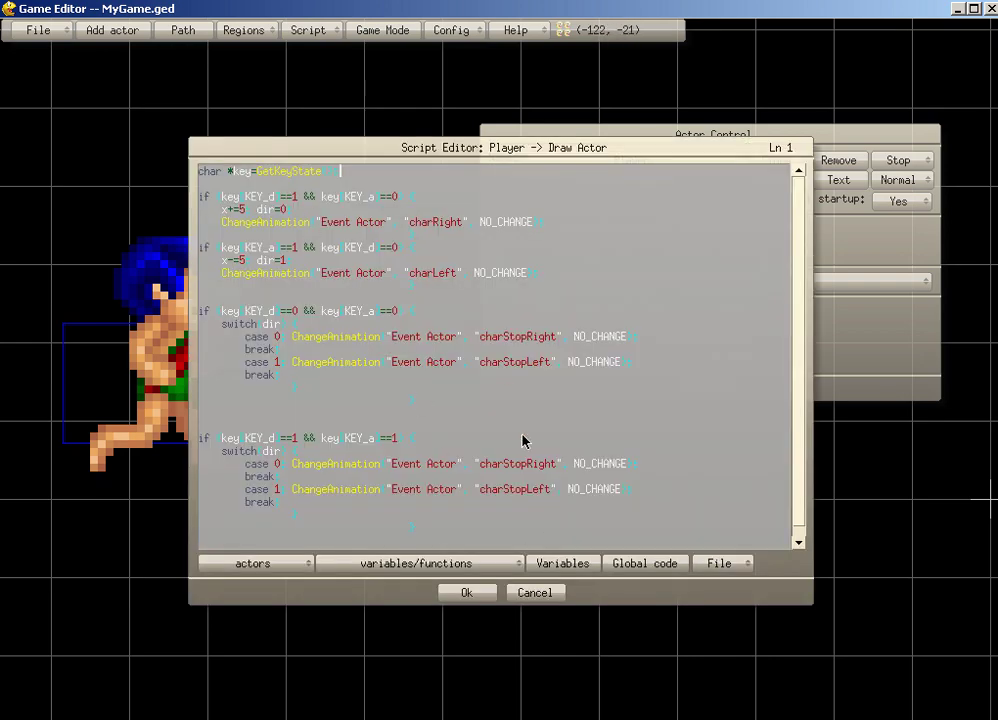
pyautogui.moveTo(608, 591); pyautogui.dragTo(675, 619)
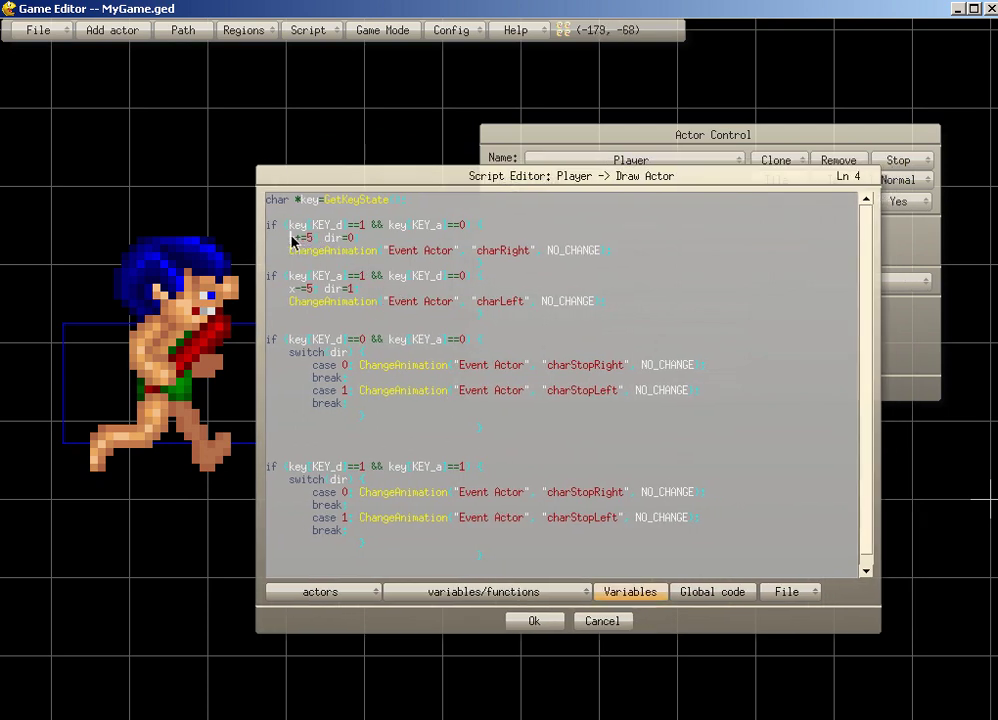
pyautogui.write('pCol ')
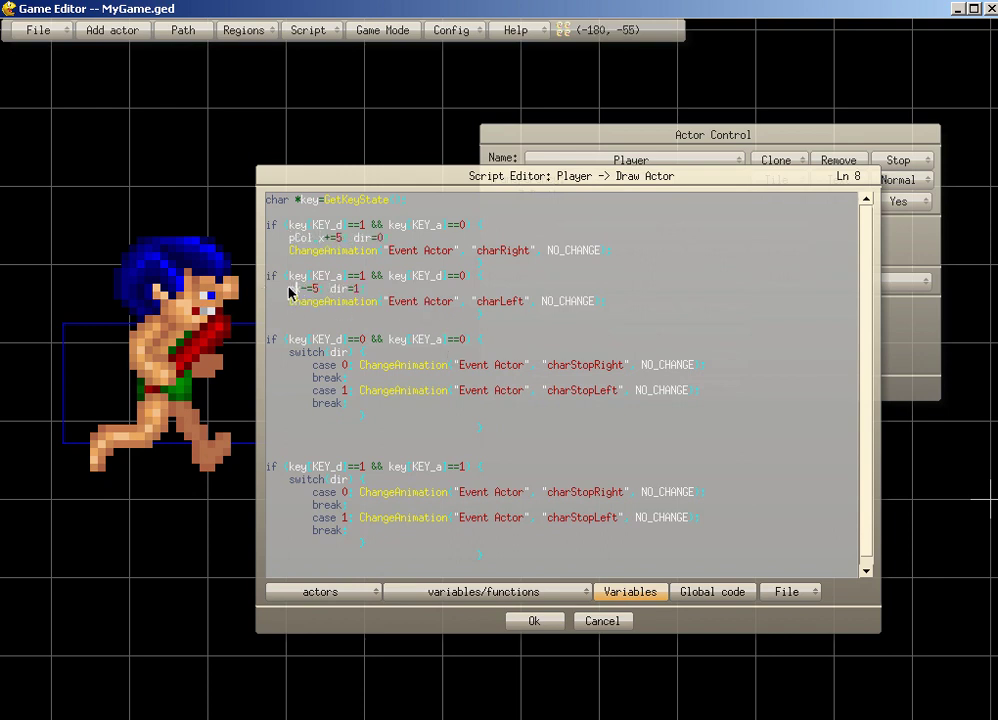
pyautogui.write('pCol')
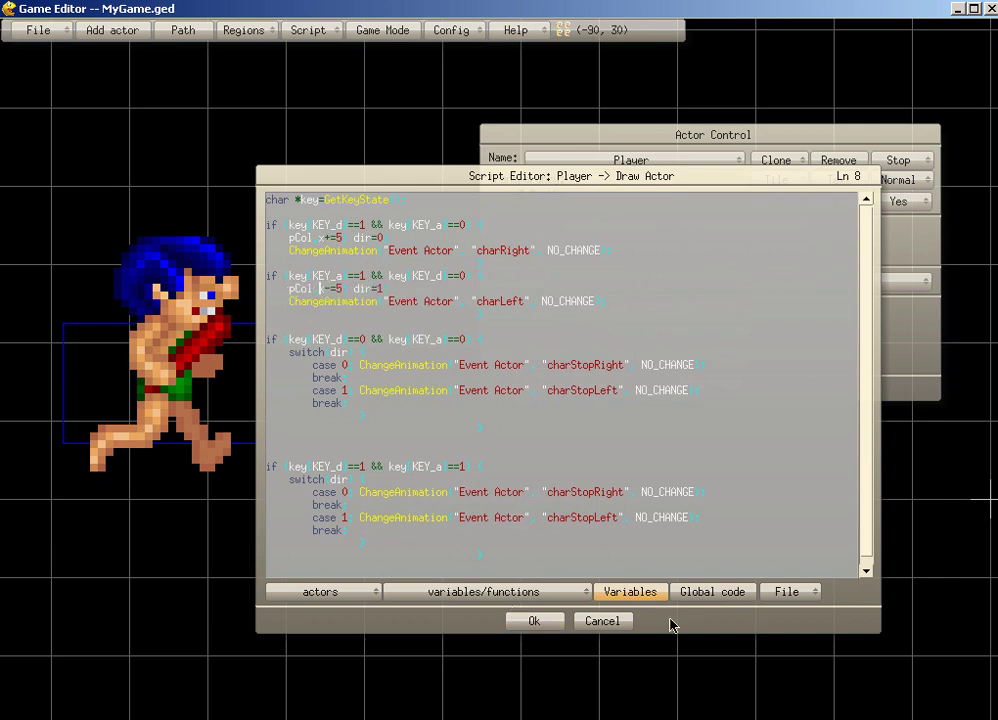
pyautogui.click(645, 594)
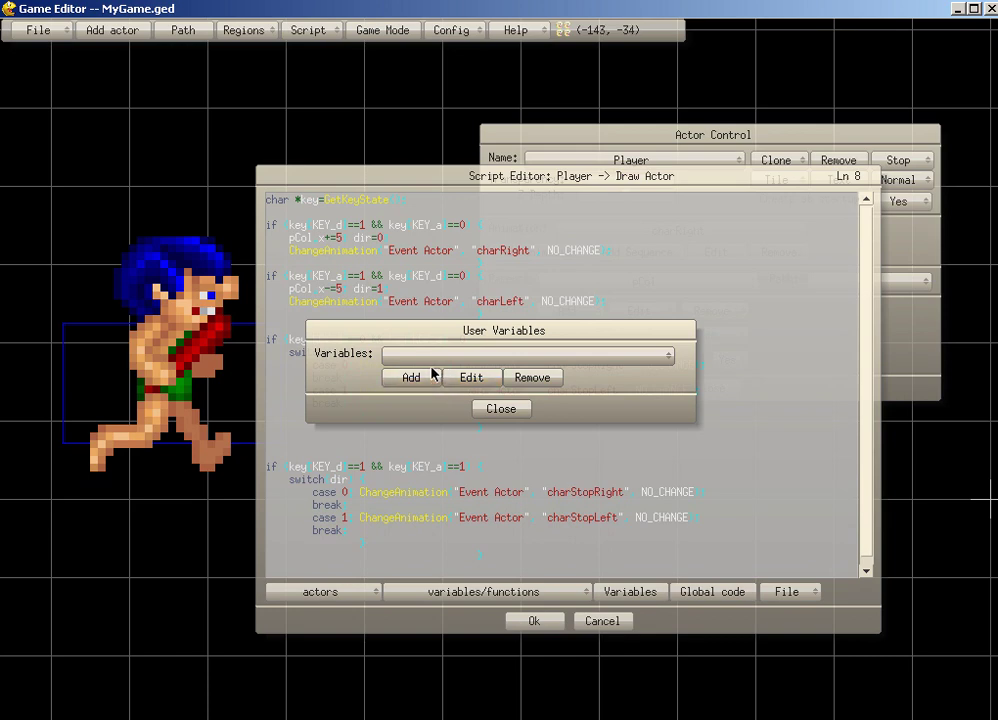
pyautogui.click(486, 409)
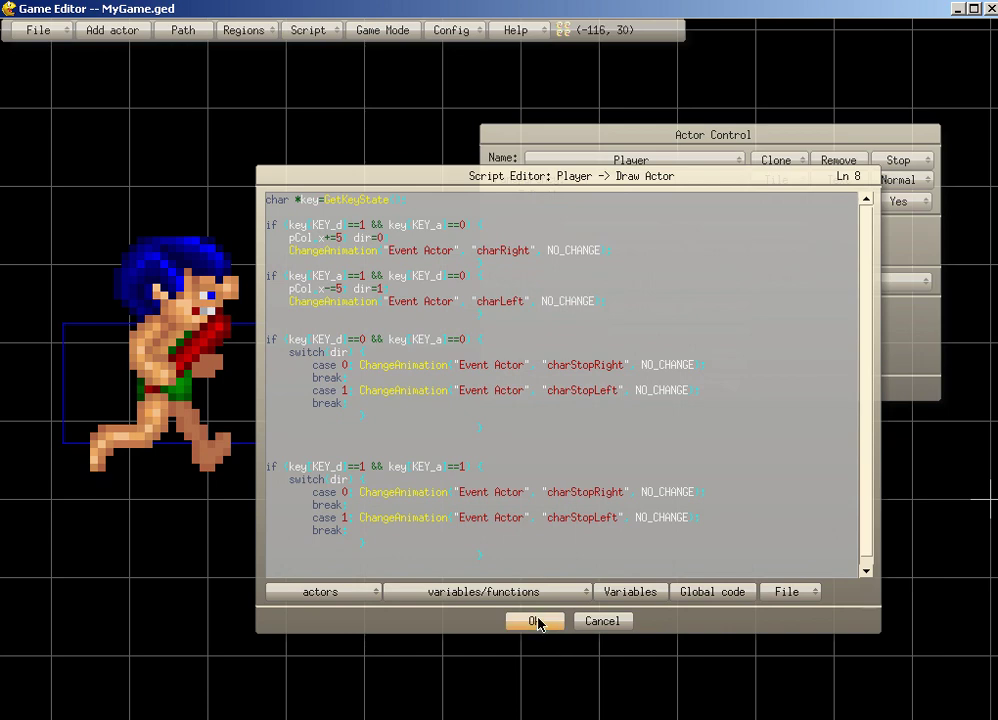
pyautogui.click(536, 621)
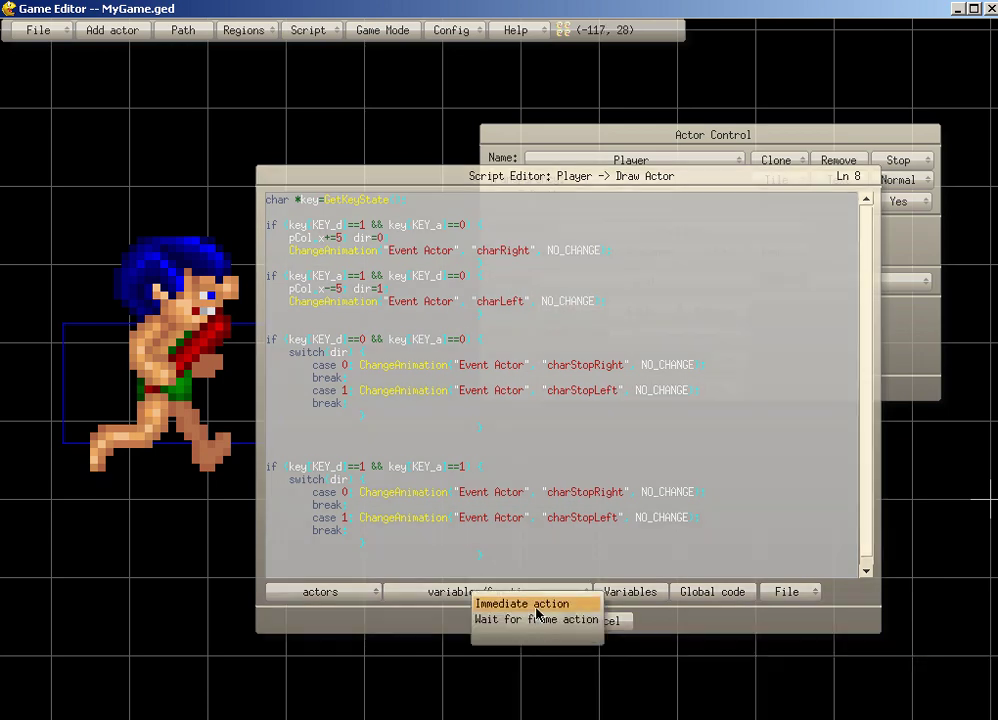
pyautogui.click(536, 604)
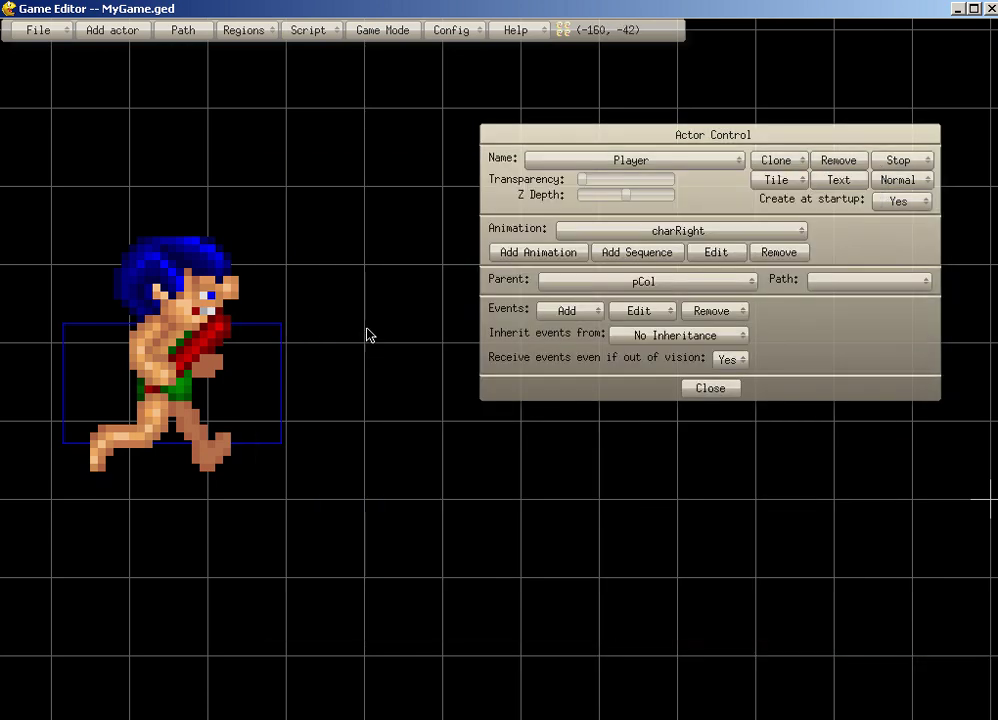
# Run the game to test the character's movement to both sides, and return to the editor.
pyautogui.click(385, 33)
pyautogui.press('Right')
pyautogui.press('Left')
pyautogui.press('Right')
pyautogui.press('Escape')
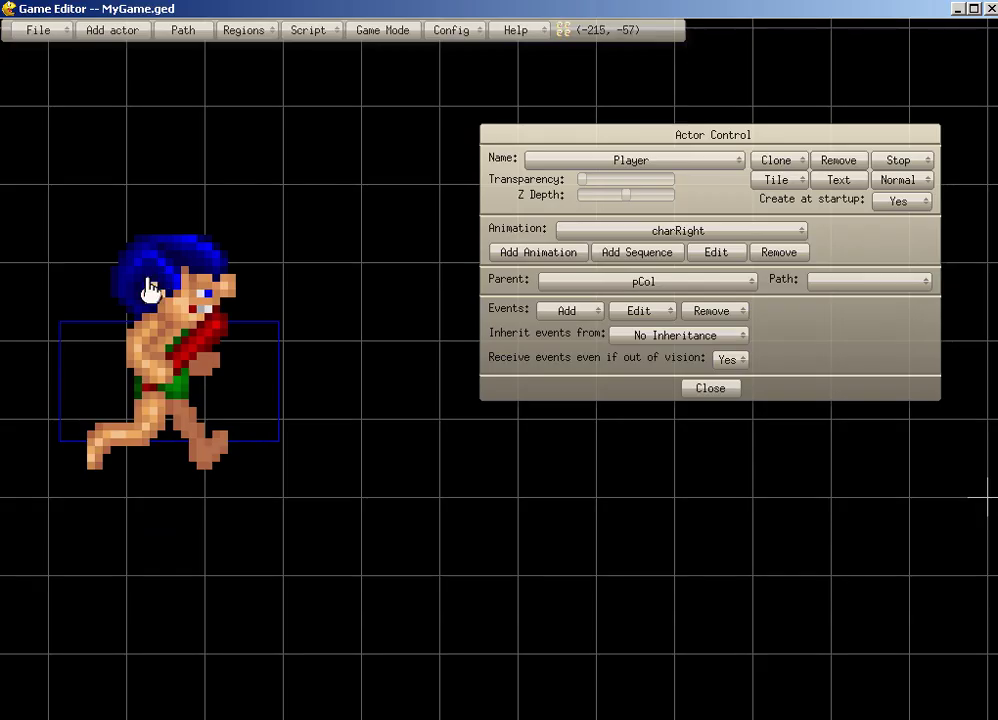
# Add a Draw Actor event to pCol with a script that increments yvelocity as gravity.
pyautogui.click(267, 413)
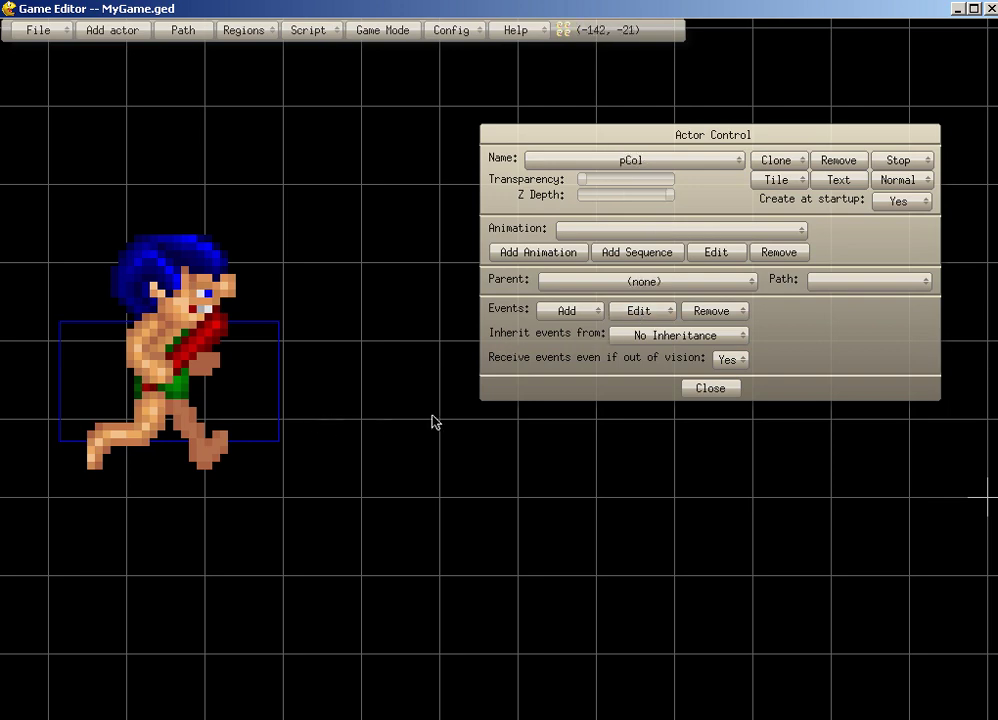
pyautogui.scroll(-2, 433, 418)
pyautogui.scroll(1, 434, 422)
pyautogui.moveTo(419, 474); pyautogui.dragTo(346, 454)
pyautogui.scroll(-1, 346, 454)
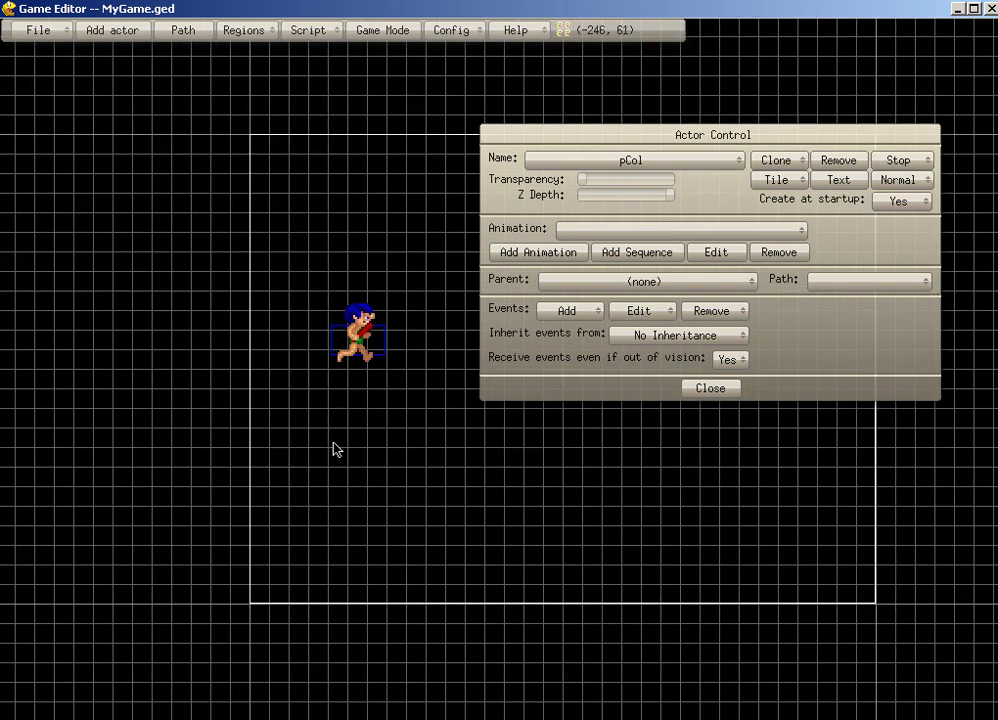
pyautogui.scroll(-1, 380, 465)
pyautogui.scroll(1, 420, 476)
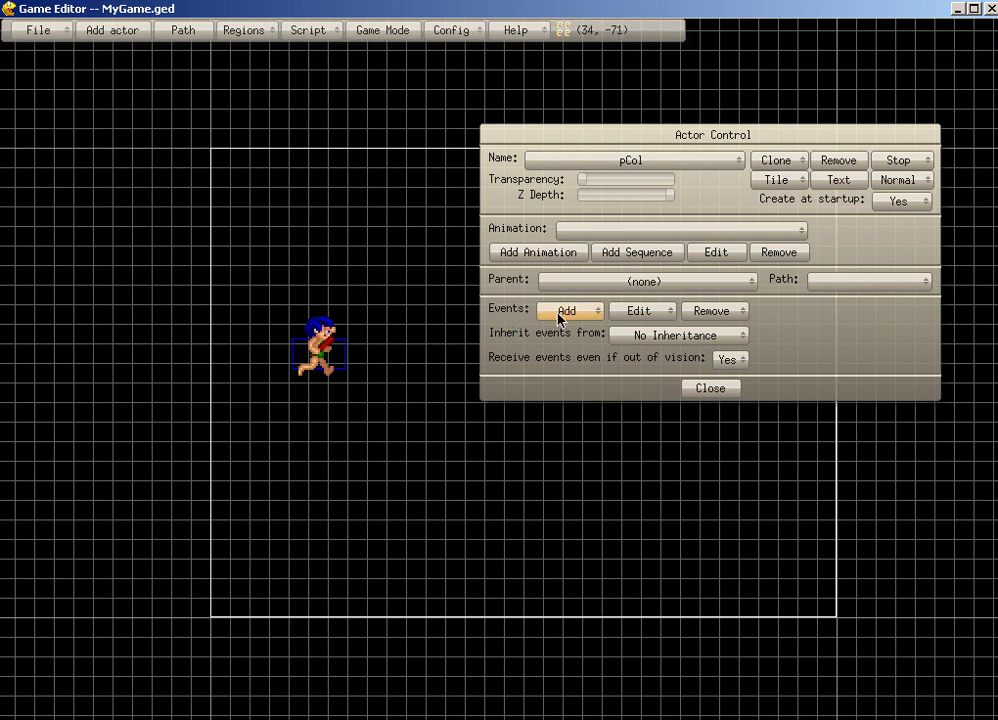
pyautogui.click(566, 310)
pyautogui.click(568, 287)
pyautogui.click(446, 394)
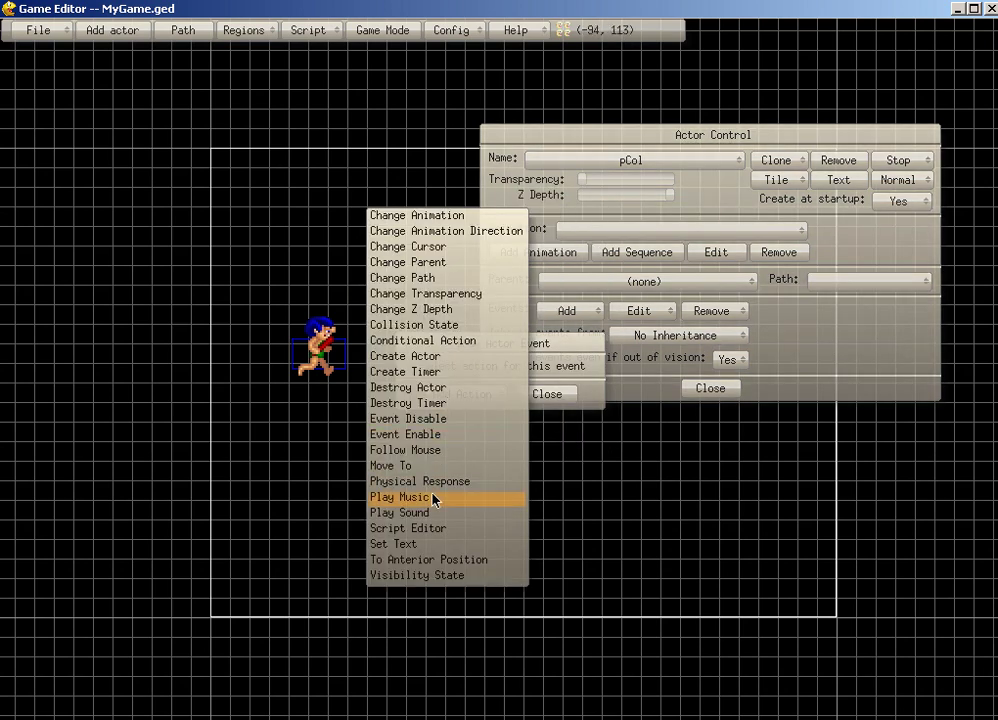
pyautogui.click(453, 530)
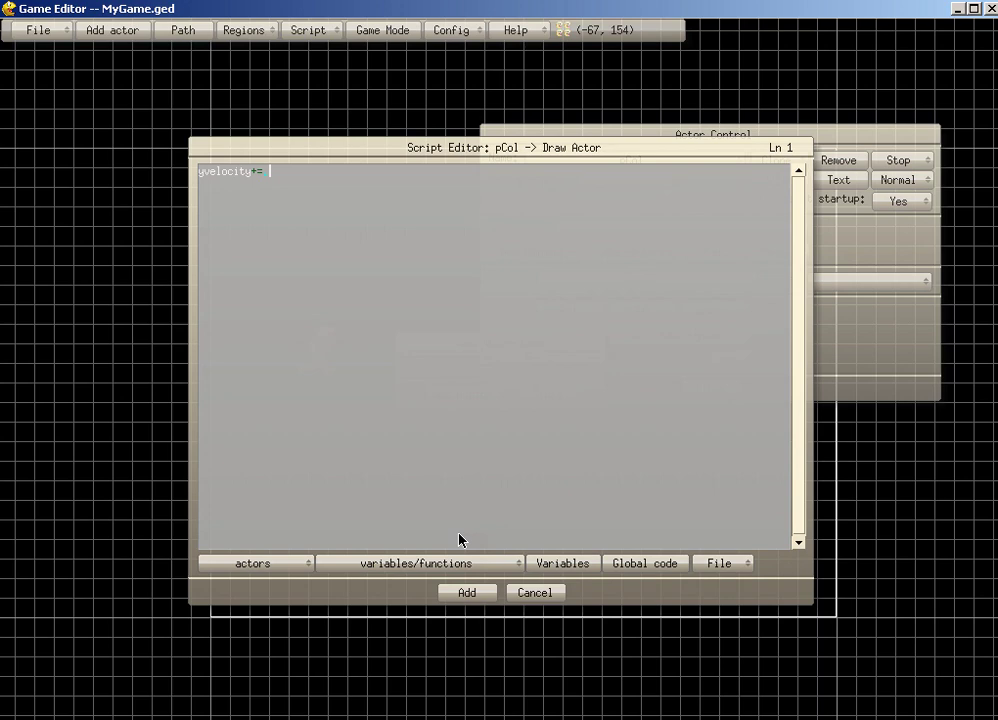
pyautogui.click(467, 592)
pyautogui.click(466, 593)
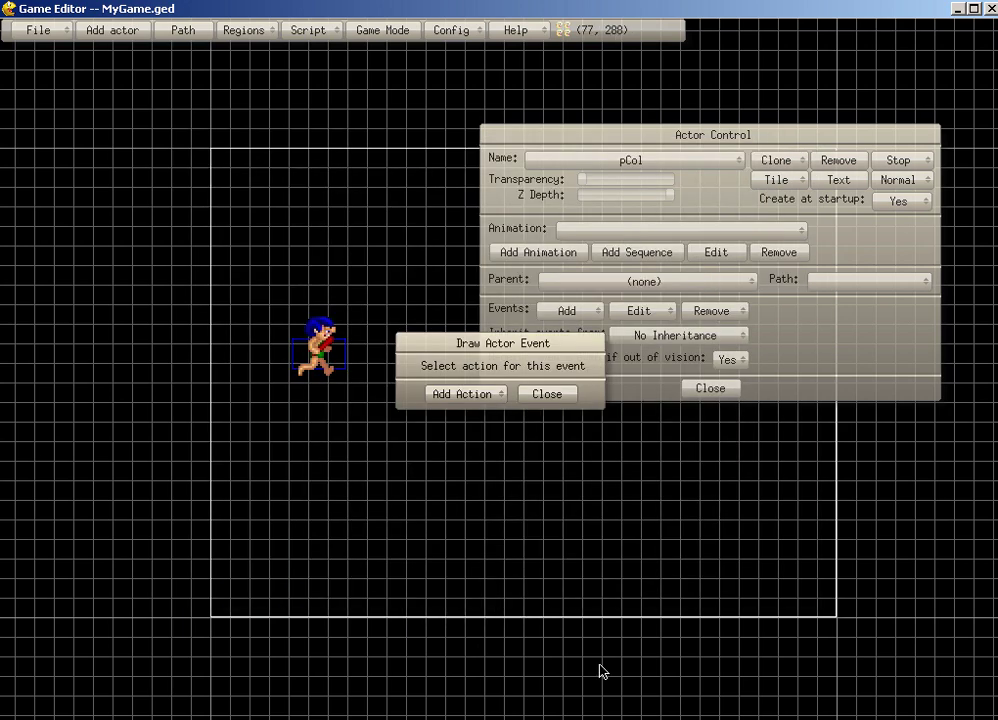
pyautogui.click(541, 401)
# Add a new Normal actor named Stage.
pyautogui.click(129, 29)
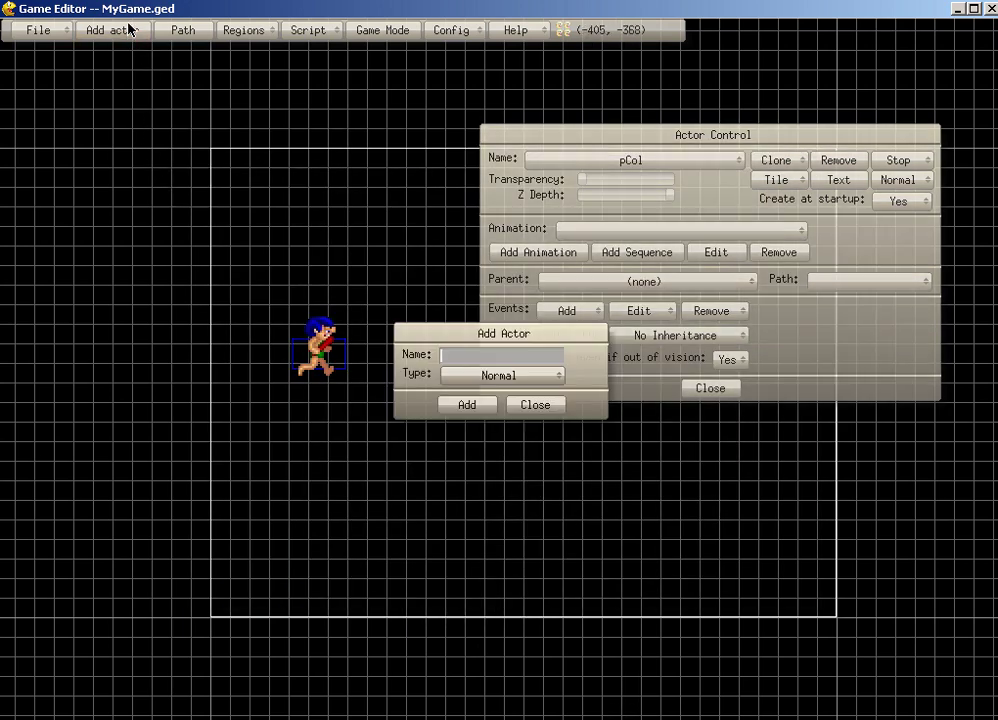
pyautogui.write('Stage')
pyautogui.press('Return')
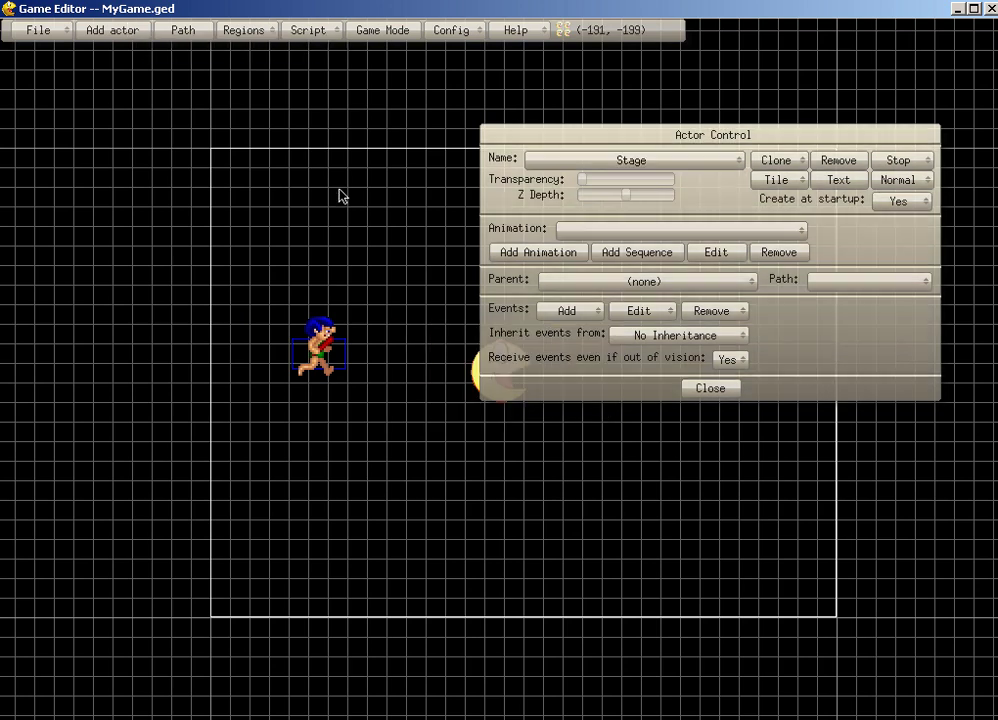
# Add an animation named tiles2 to the Stage actor from the file tiles2.bmp.
pyautogui.click(539, 252)
pyautogui.click(451, 338)
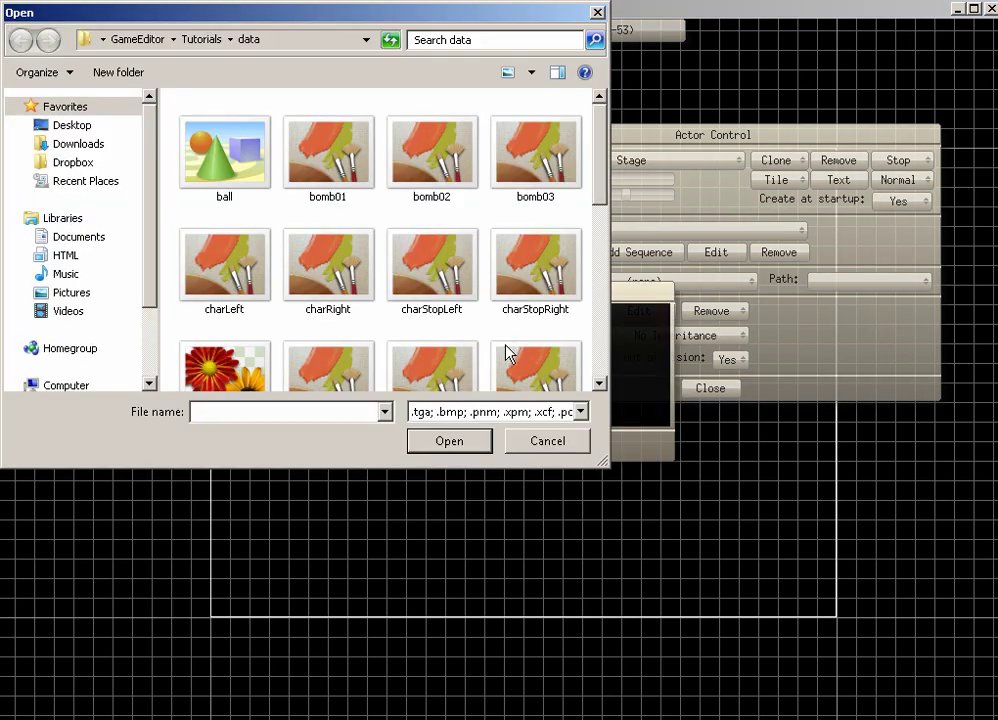
pyautogui.click(387, 234)
pyautogui.scroll(-5, 383, 245)
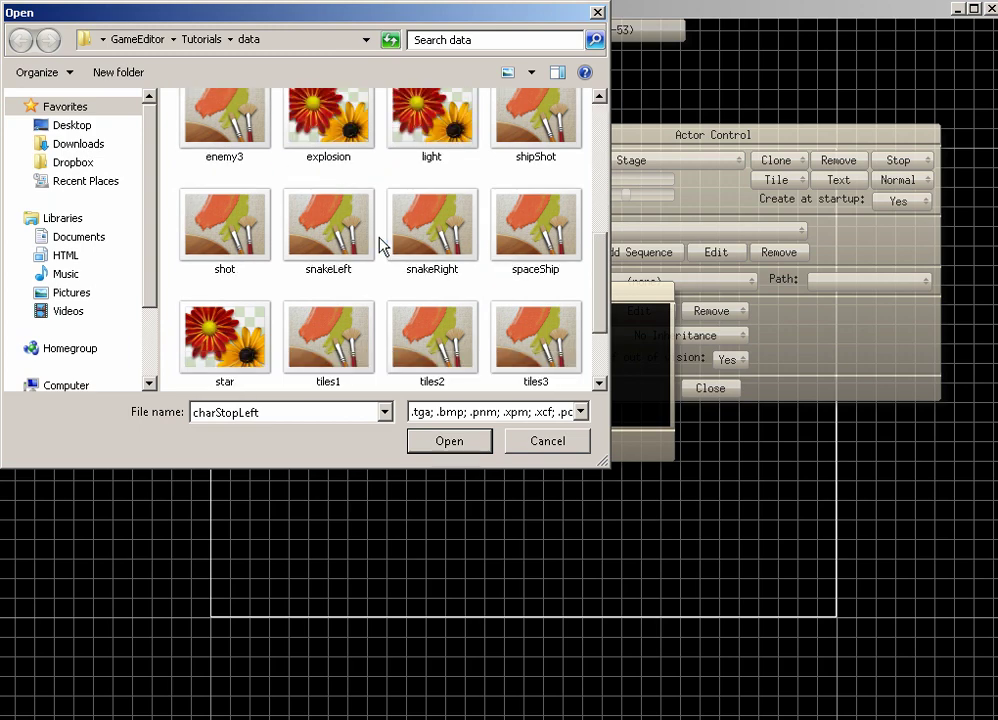
pyautogui.doubleClick(432, 225)
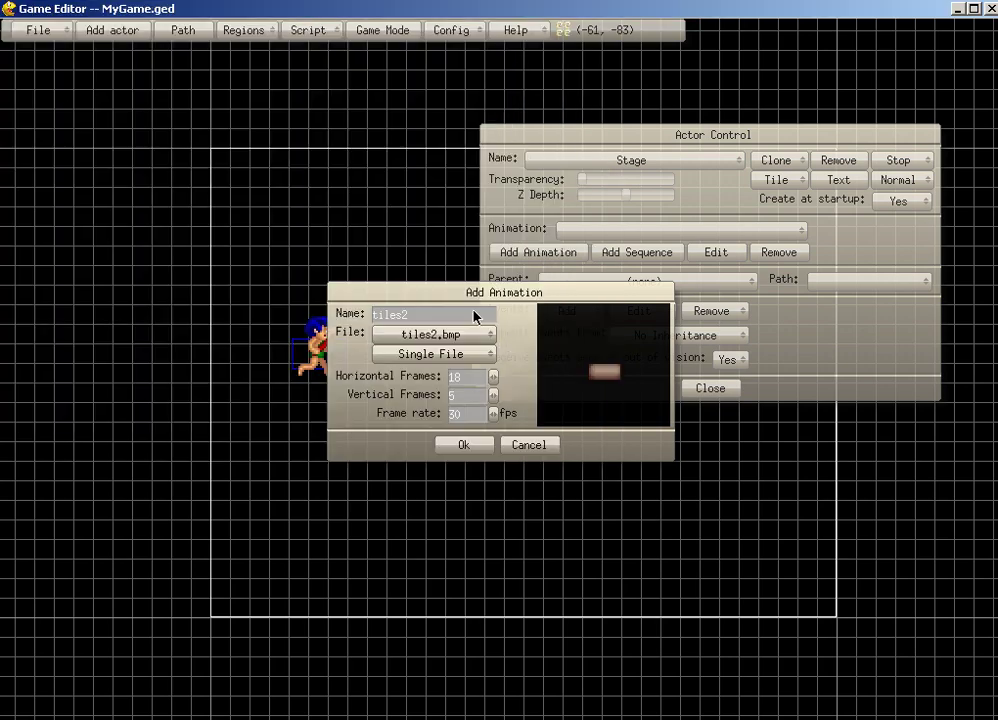
pyautogui.click(463, 445)
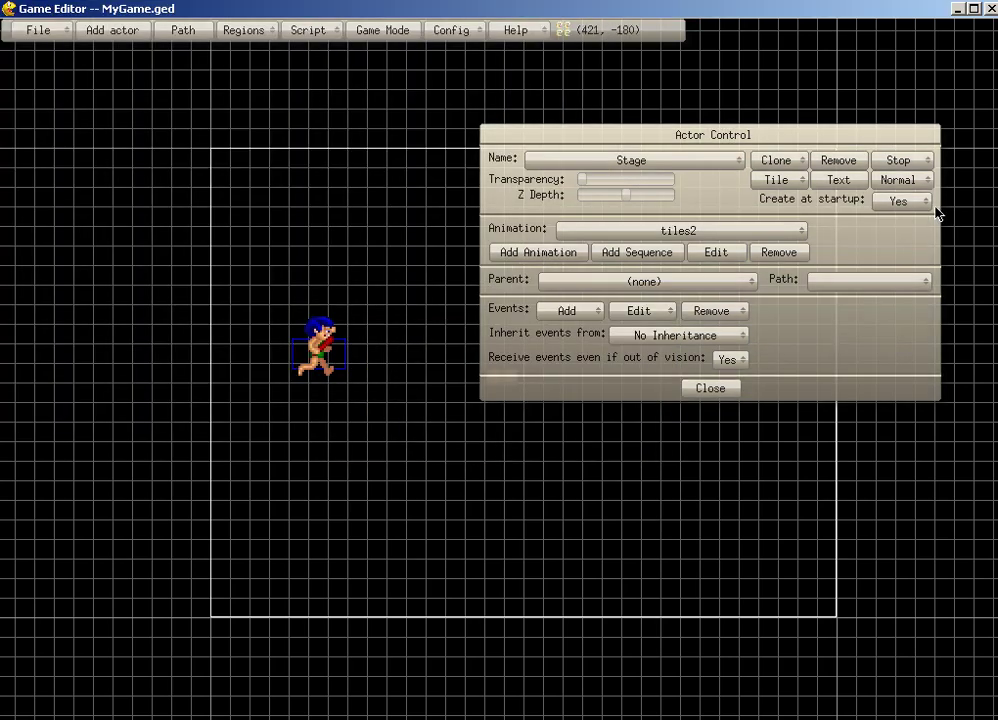
# Enter tile drawing for the Stage with tiles2 and lay a four-row brick ground beginning at the view area's lower-right corner.
pyautogui.click(777, 179)
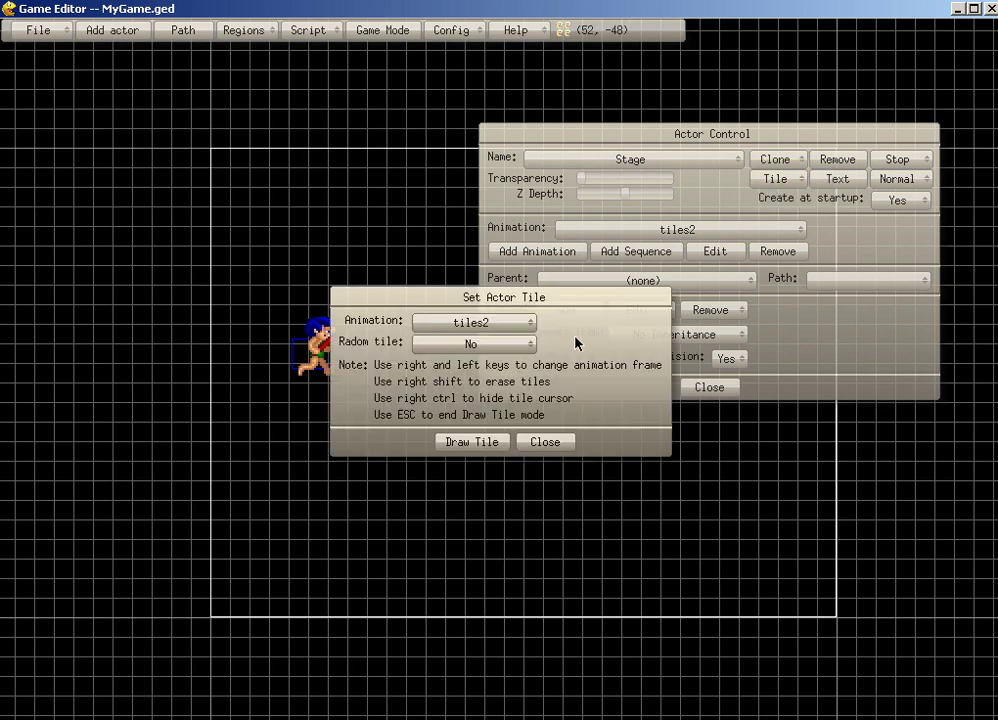
pyautogui.click(489, 441)
pyautogui.moveTo(701, 505); pyautogui.dragTo(538, 471, button='right')
pyautogui.moveTo(575, 381); pyautogui.dragTo(309, 381, button='right')
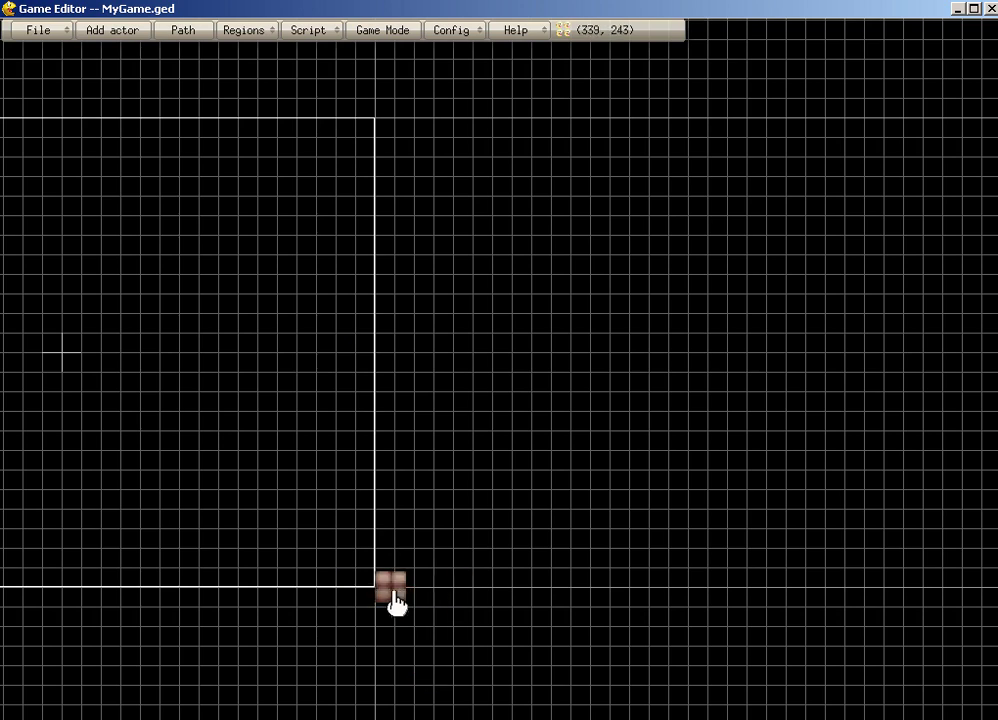
pyautogui.moveTo(401, 579)
pyautogui.mouseDown()
pyautogui.moveTo(503, 564)
pyautogui.moveTo(494, 566)
pyautogui.mouseUp()
pyautogui.moveTo(494, 566)
pyautogui.mouseDown(button='right')
pyautogui.moveTo(521, 547)
pyautogui.moveTo(475, 535)
pyautogui.mouseUp(button='right')
pyautogui.moveTo(490, 522); pyautogui.dragTo(555, 418)
pyautogui.moveTo(555, 425)
pyautogui.mouseDown(button='right')
pyautogui.moveTo(523, 530)
pyautogui.moveTo(481, 537)
pyautogui.moveTo(397, 600)
pyautogui.moveTo(422, 581)
pyautogui.moveTo(394, 581)
pyautogui.mouseUp(button='right')
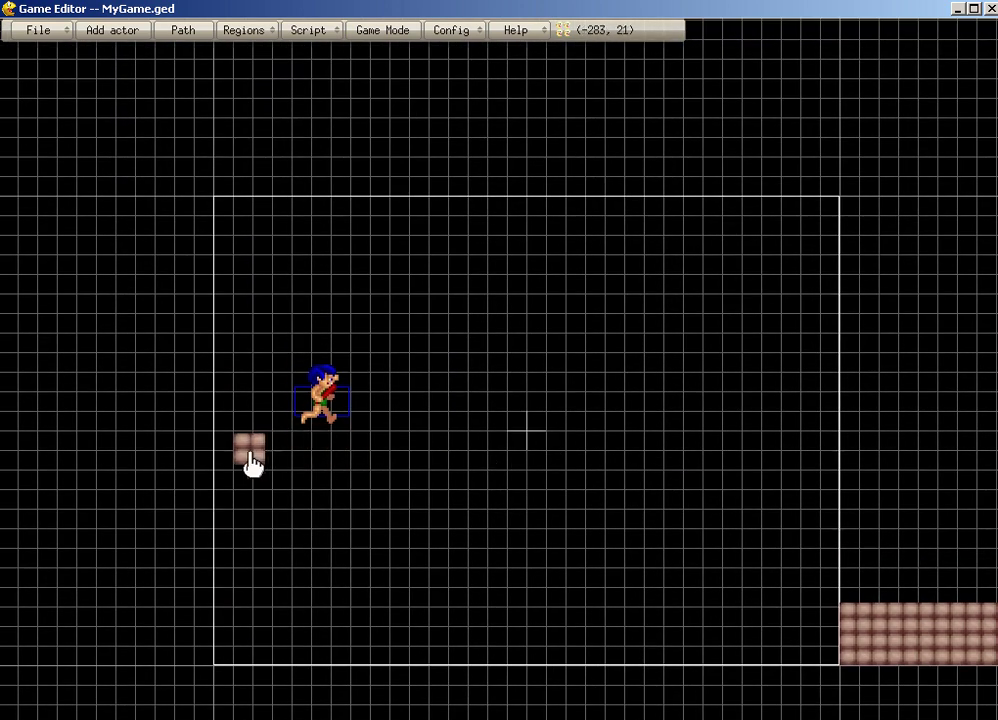
# Raise the right part of the ground with more brick tiles and erase a shallow gap near its far end.
pyautogui.moveTo(229, 460)
pyautogui.mouseDown()
pyautogui.moveTo(334, 470)
pyautogui.moveTo(368, 457)
pyautogui.moveTo(361, 412)
pyautogui.moveTo(381, 474)
pyautogui.mouseUp()
pyautogui.moveTo(389, 380)
pyautogui.mouseDown(button='right')
pyautogui.moveTo(377, 425)
pyautogui.moveTo(370, 401)
pyautogui.moveTo(231, 471)
pyautogui.moveTo(359, 437)
pyautogui.mouseUp(button='right')
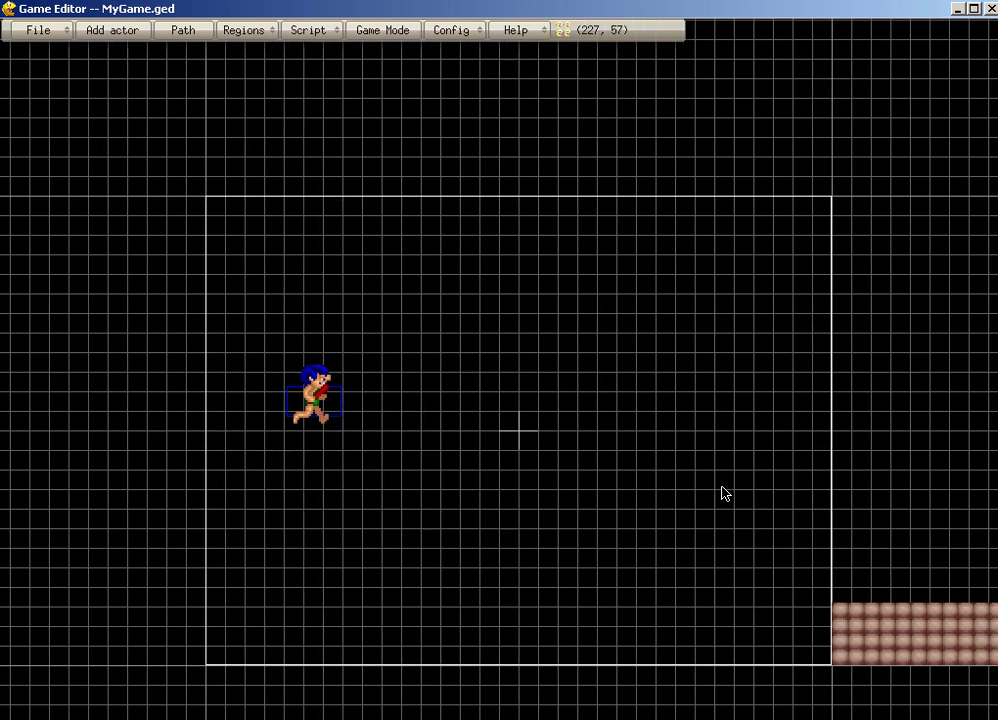
pyautogui.moveTo(648, 487); pyautogui.dragTo(330, 475)
pyautogui.moveTo(894, 523); pyautogui.dragTo(557, 549)
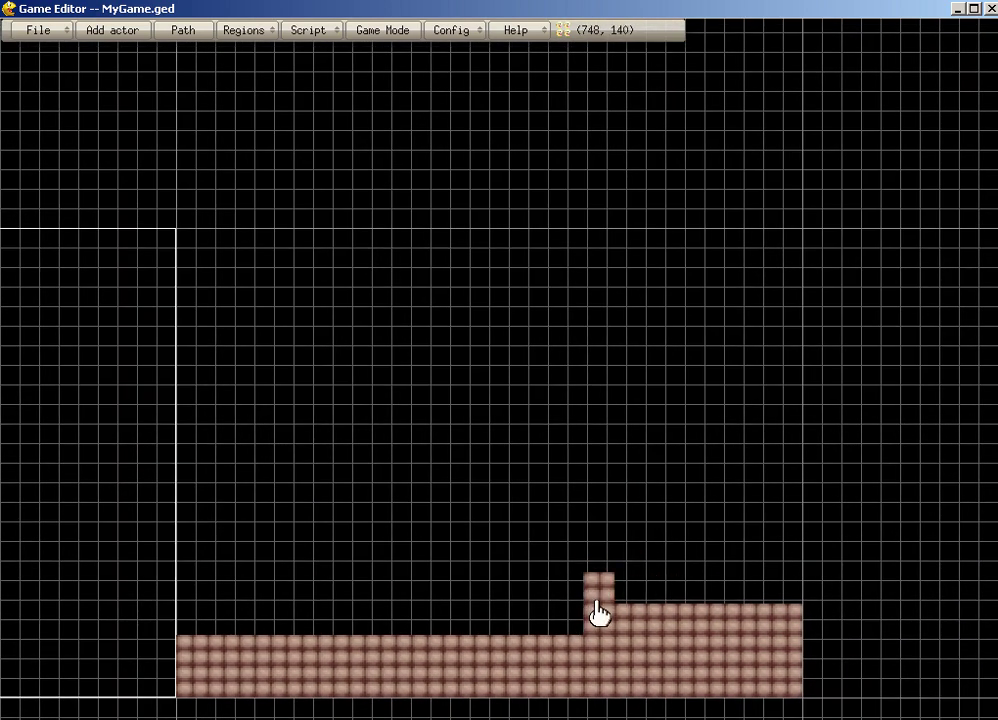
pyautogui.moveTo(598, 610)
pyautogui.mouseDown()
pyautogui.moveTo(693, 597)
pyautogui.moveTo(795, 601)
pyautogui.mouseUp()
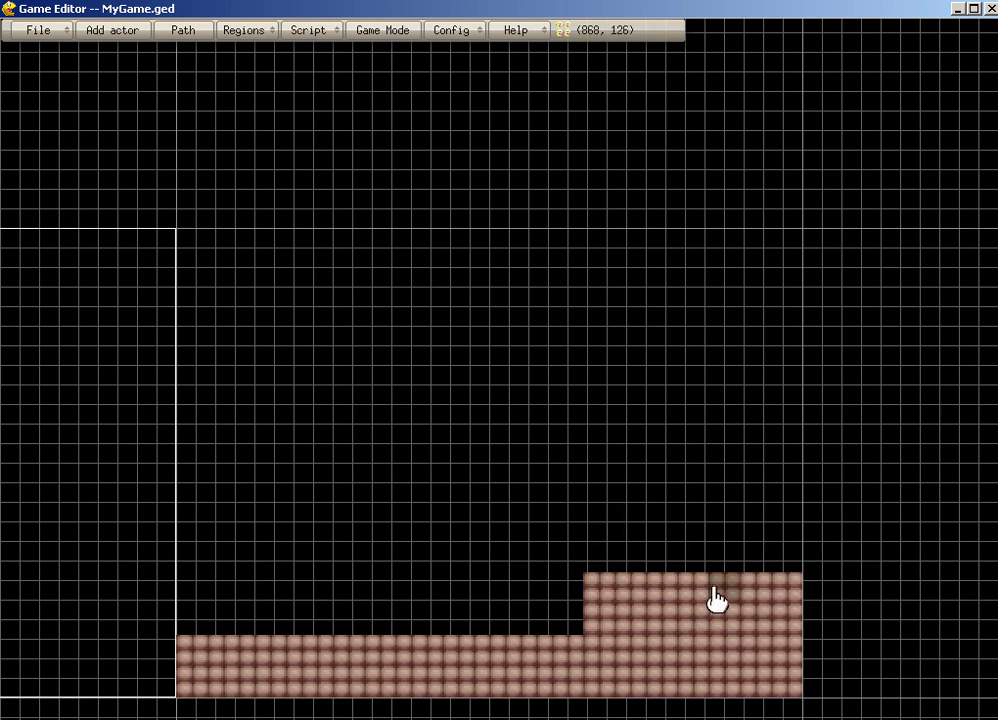
pyautogui.moveTo(716, 598); pyautogui.dragTo(751, 597, button='right')
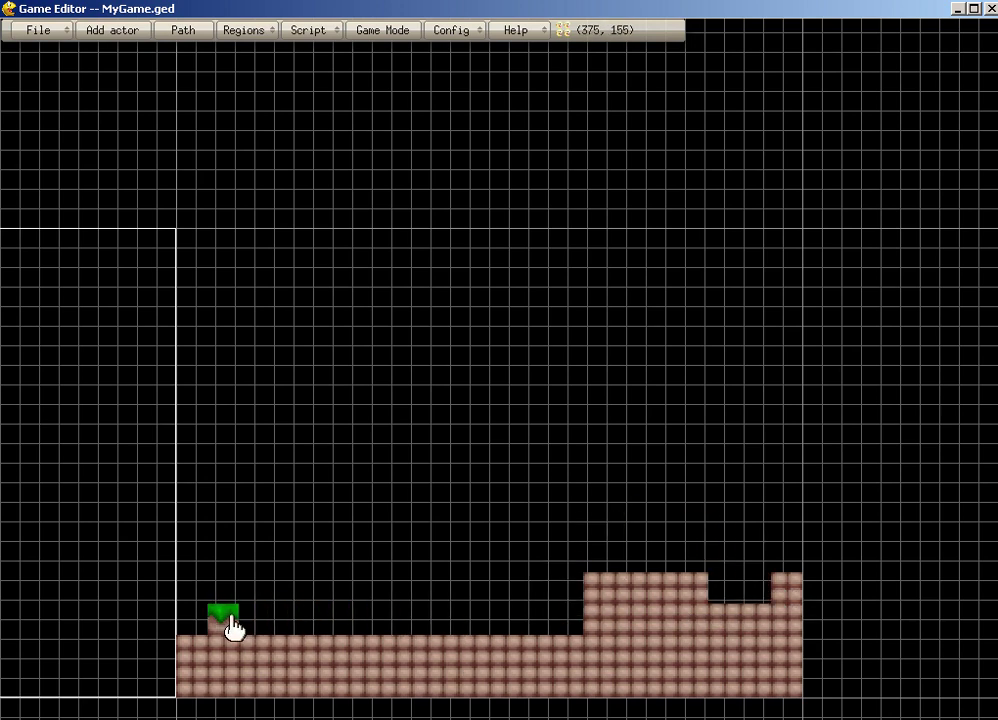
# Cover the whole top surface of the brick ground, including the raised part and the gap, with grass tiles.
pyautogui.moveTo(196, 624)
pyautogui.mouseDown()
pyautogui.moveTo(268, 642)
pyautogui.moveTo(573, 635)
pyautogui.moveTo(602, 576)
pyautogui.moveTo(700, 580)
pyautogui.moveTo(724, 602)
pyautogui.moveTo(825, 632)
pyautogui.moveTo(764, 604)
pyautogui.moveTo(784, 568)
pyautogui.moveTo(929, 588)
pyautogui.moveTo(815, 565)
pyautogui.mouseUp()
pyautogui.press('Right')
pyautogui.press('Right')
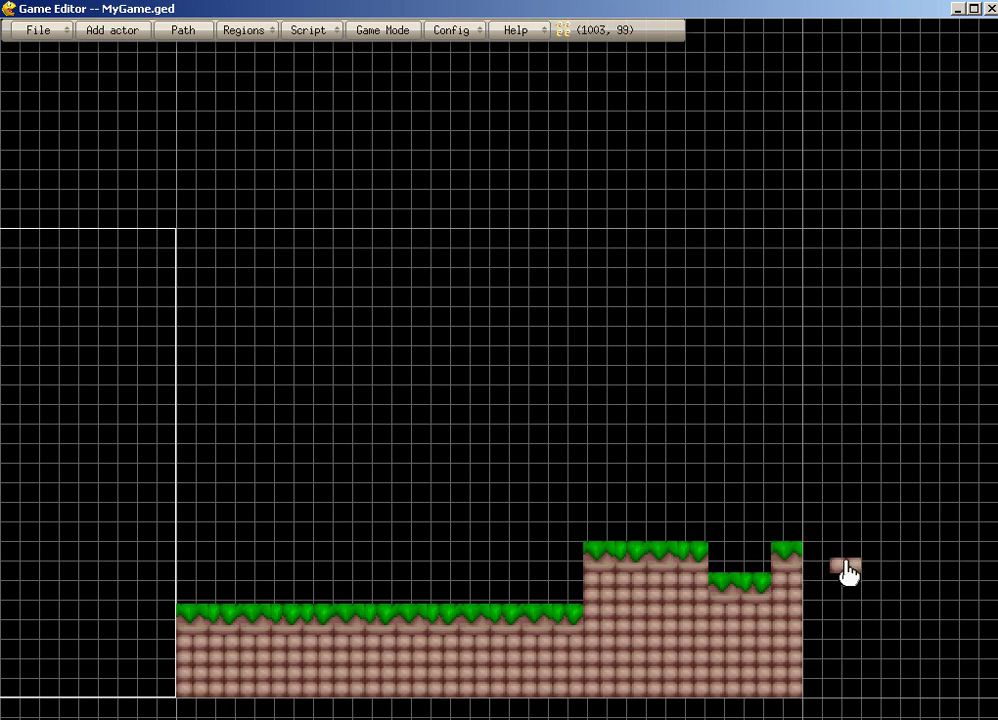
# Look through the remaining tiles2 frames without placing any, and end tile drawing.
pyautogui.press('Right')
pyautogui.press('Right')
pyautogui.press('Right')
pyautogui.press('Right')
pyautogui.press('Right')
pyautogui.scroll(-1, 842, 590)
pyautogui.scroll(-1, 840, 615)
pyautogui.scroll(-1, 838, 624)
pyautogui.scroll(-1, 838, 624)
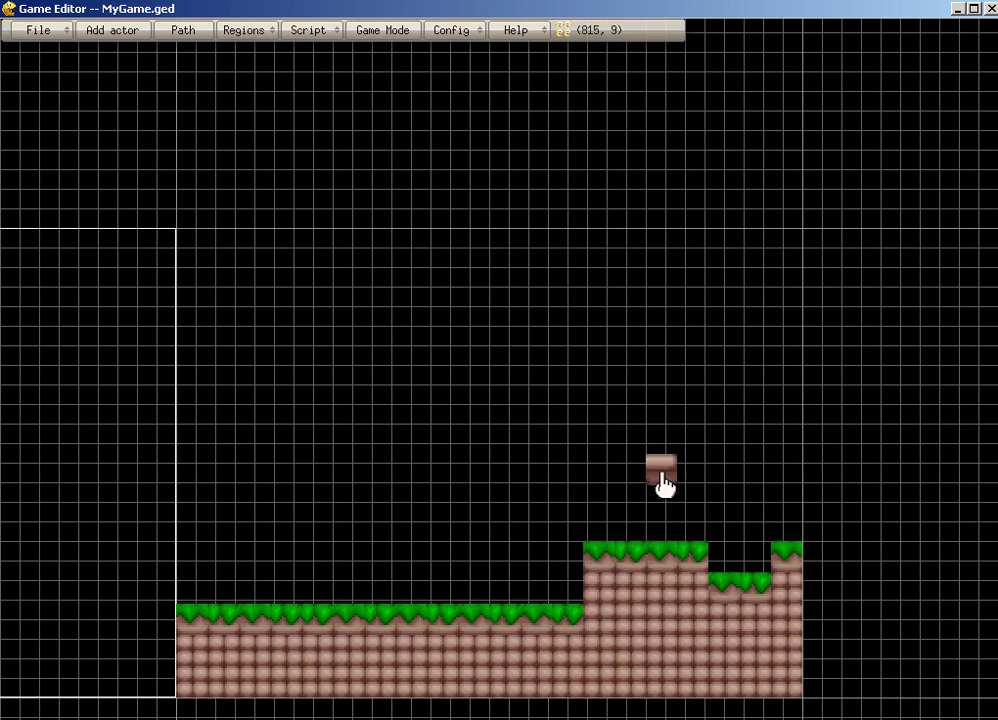
pyautogui.press('Escape')
# Move the tiled Stage to the left into the view area.
pyautogui.moveTo(470, 485); pyautogui.dragTo(833, 384)
pyautogui.moveTo(671, 454); pyautogui.dragTo(751, 494)
pyautogui.moveTo(744, 588); pyautogui.dragTo(232, 589)
pyautogui.moveTo(603, 430); pyautogui.dragTo(719, 417)
pyautogui.moveTo(400, 422); pyautogui.dragTo(731, 426)
pyautogui.moveTo(690, 604); pyautogui.dragTo(581, 605)
pyautogui.moveTo(581, 464); pyautogui.dragTo(676, 422)
# Align the Stage's lower-left corner exactly with the lower-left corner of the view area.
pyautogui.scroll(1, 377, 540)
pyautogui.moveTo(358, 562); pyautogui.dragTo(388, 274)
pyautogui.scroll(1, 390, 275)
pyautogui.moveTo(445, 485); pyautogui.dragTo(135, 306)
pyautogui.moveTo(548, 358); pyautogui.dragTo(535, 359)
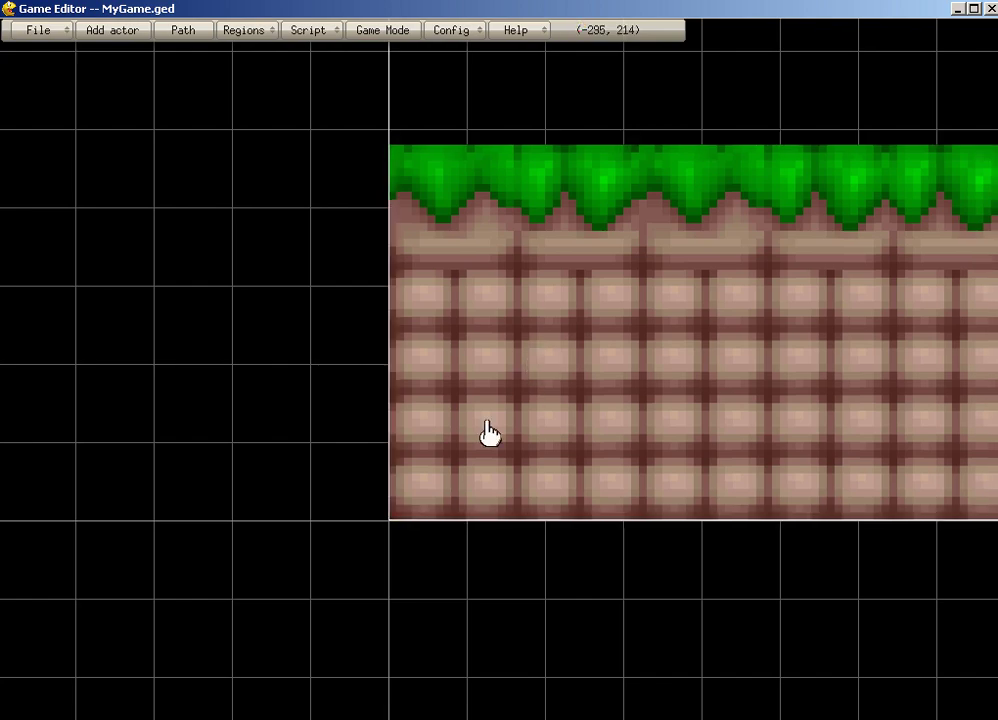
pyautogui.scroll(2, 220, 489)
pyautogui.scroll(-3, 160, 380)
pyautogui.scroll(1, 283, 232)
pyautogui.scroll(-2, 284, 226)
pyautogui.scroll(1, 283, 216)
pyautogui.moveTo(287, 214); pyautogui.dragTo(37, 471)
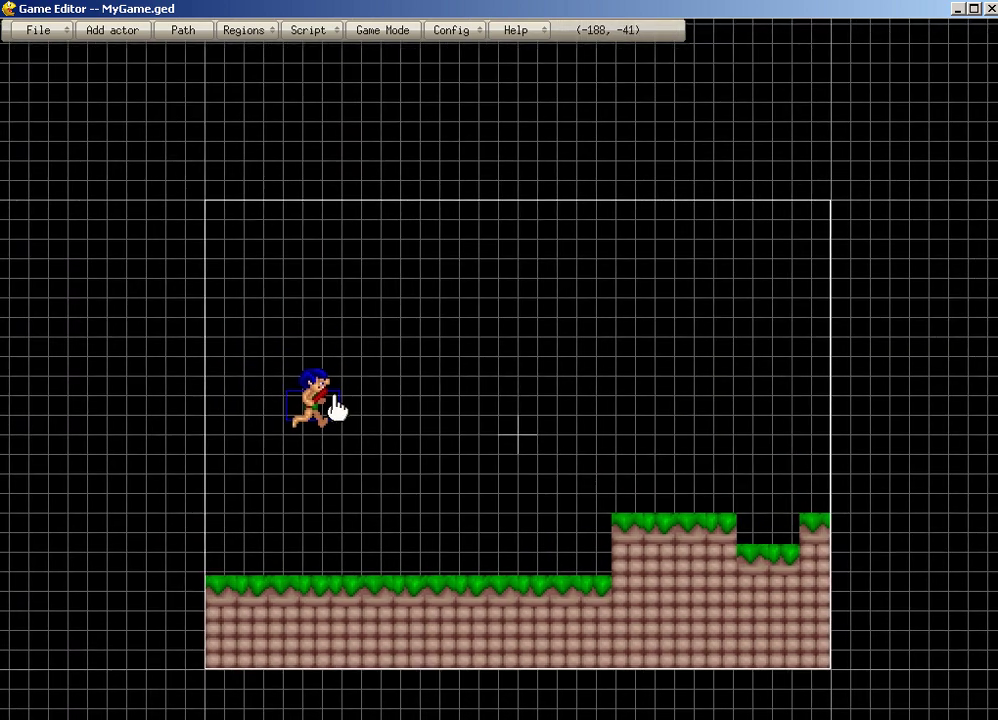
pyautogui.scroll(1, 323, 408)
pyautogui.scroll(-1, 186, 430)
# Open the character's Actor Control and switch it to the pCol actor.
pyautogui.rightClick(307, 421)
pyautogui.click(312, 374)
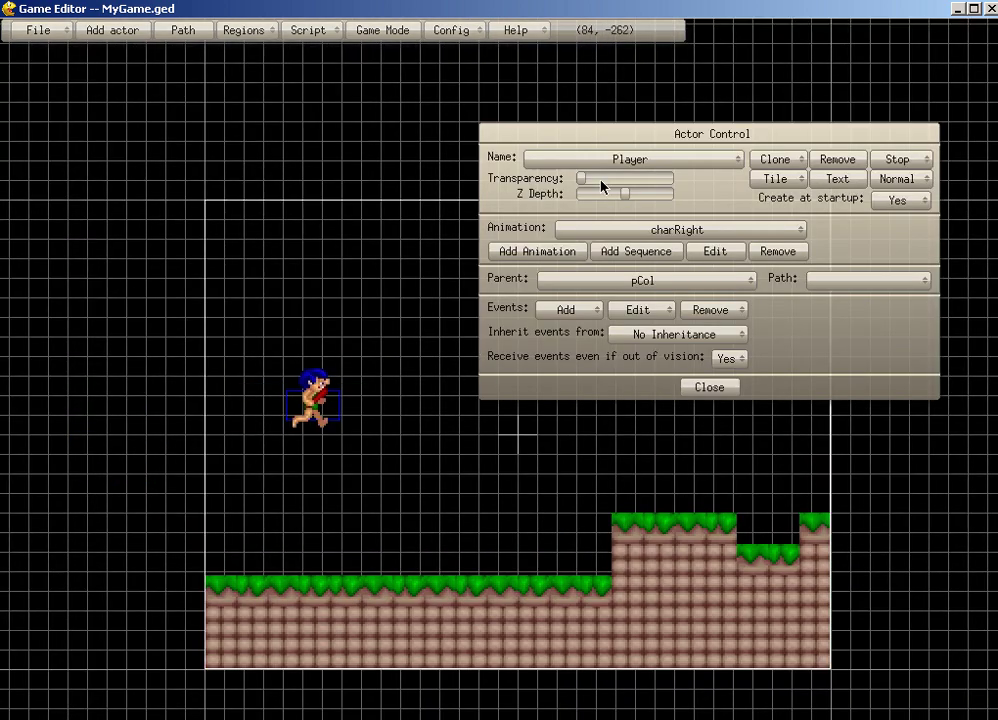
pyautogui.click(705, 160)
pyautogui.click(690, 138)
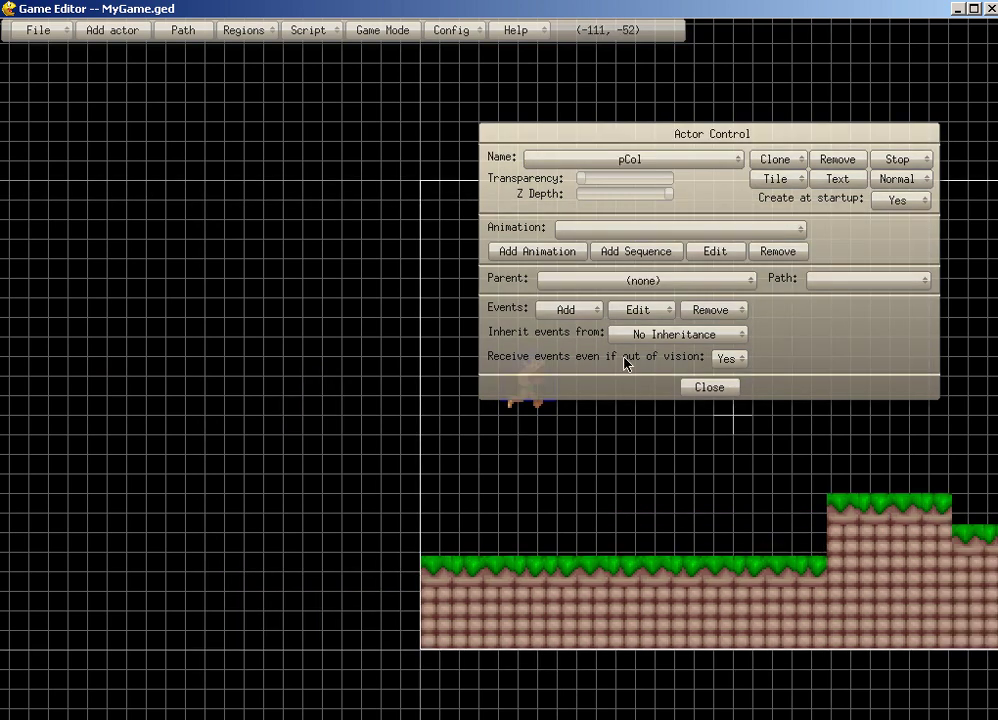
# Create a Collision event for pCol on the Top or Bottom Side of Stage, repeating while the actor is colliding.
pyautogui.click(565, 309)
pyautogui.click(577, 220)
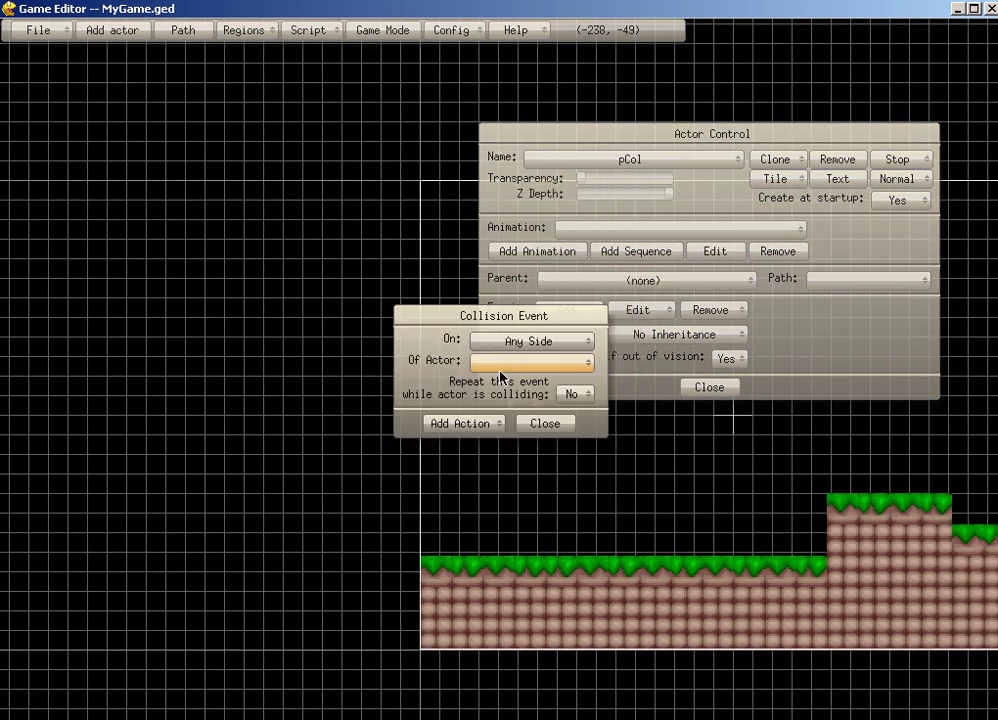
pyautogui.click(535, 343)
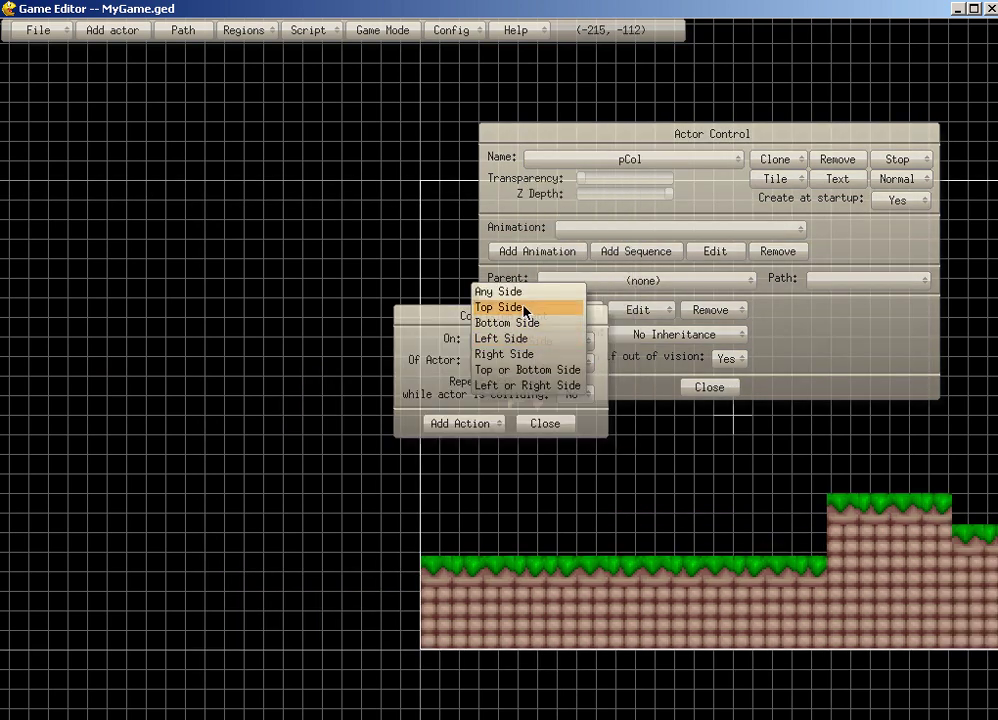
pyautogui.click(521, 372)
pyautogui.click(572, 394)
pyautogui.click(574, 382)
pyautogui.click(565, 361)
pyautogui.click(560, 370)
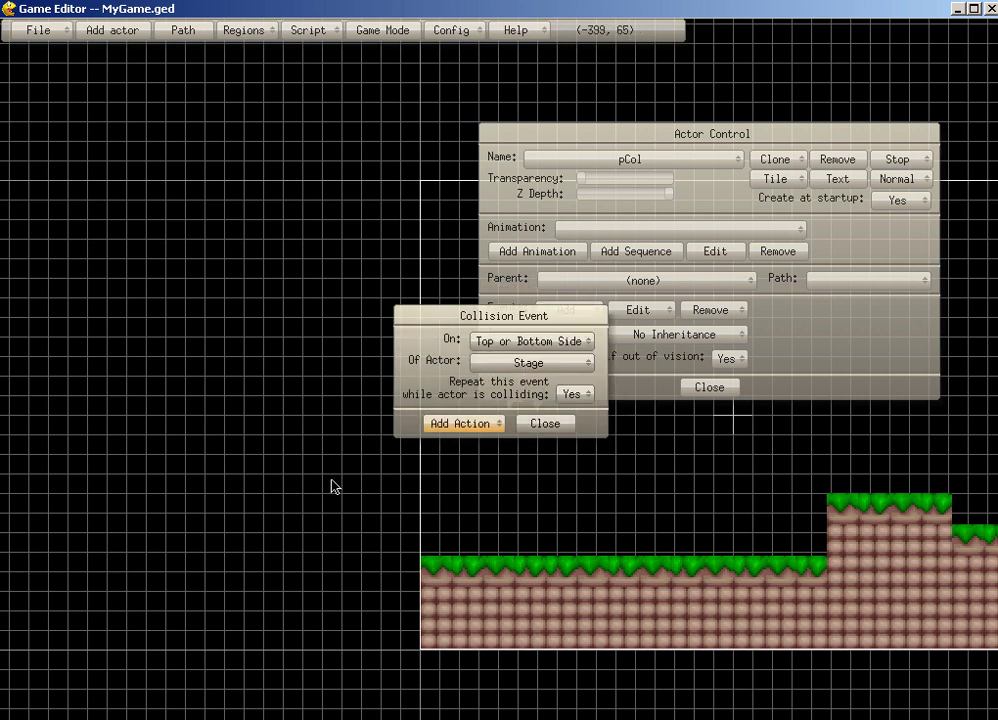
# Start a Script Editor action for the event, enter double yvel=yvelocity; and take back the PhysicalResponse line tried below it.
pyautogui.click(456, 425)
pyautogui.click(441, 562)
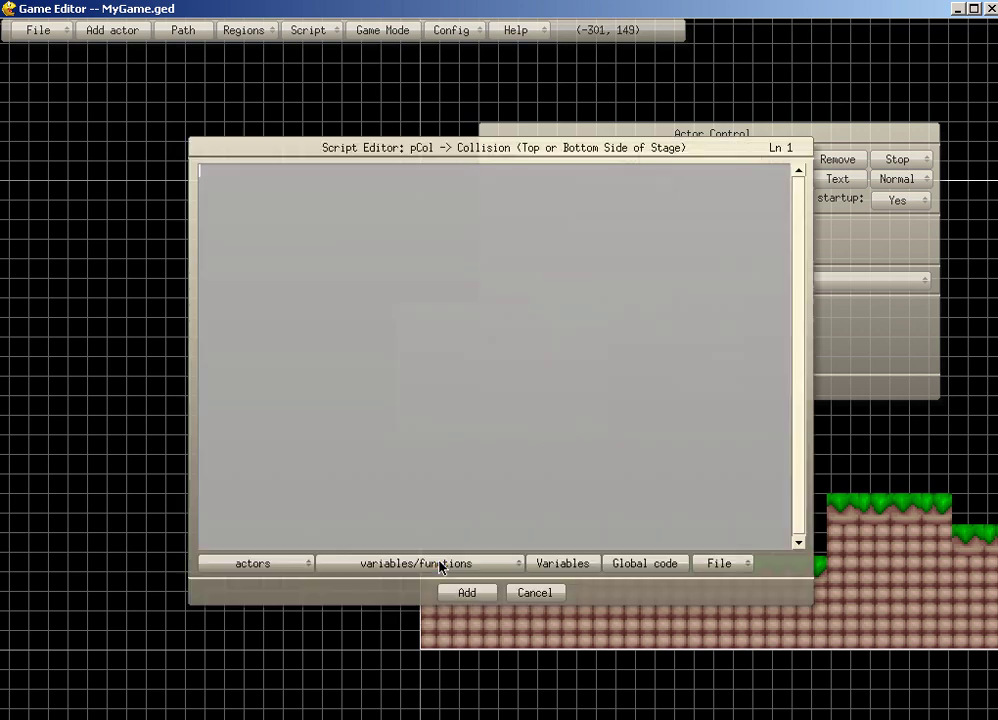
pyautogui.write('double yvel=yvelocity;')
pyautogui.press('Return')
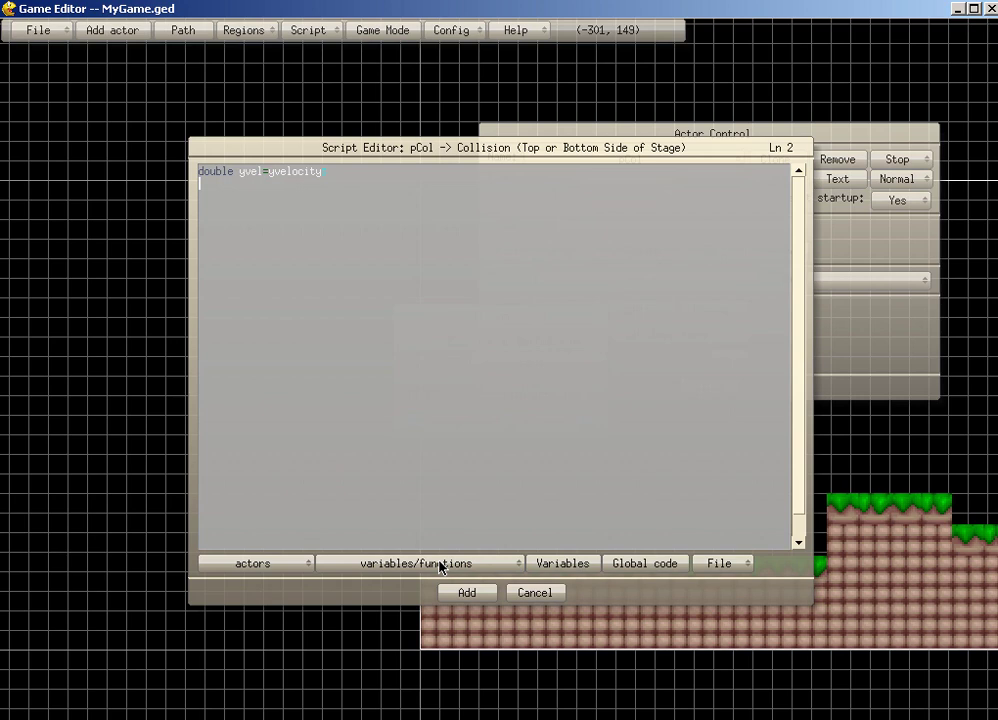
pyautogui.write('PhysicalResponse(MOVE_EVENT_ACTOR_ONLY, USE_CALCULATED_MASS, 1.000000, 1.000000, 0.000000, 0.000000)')
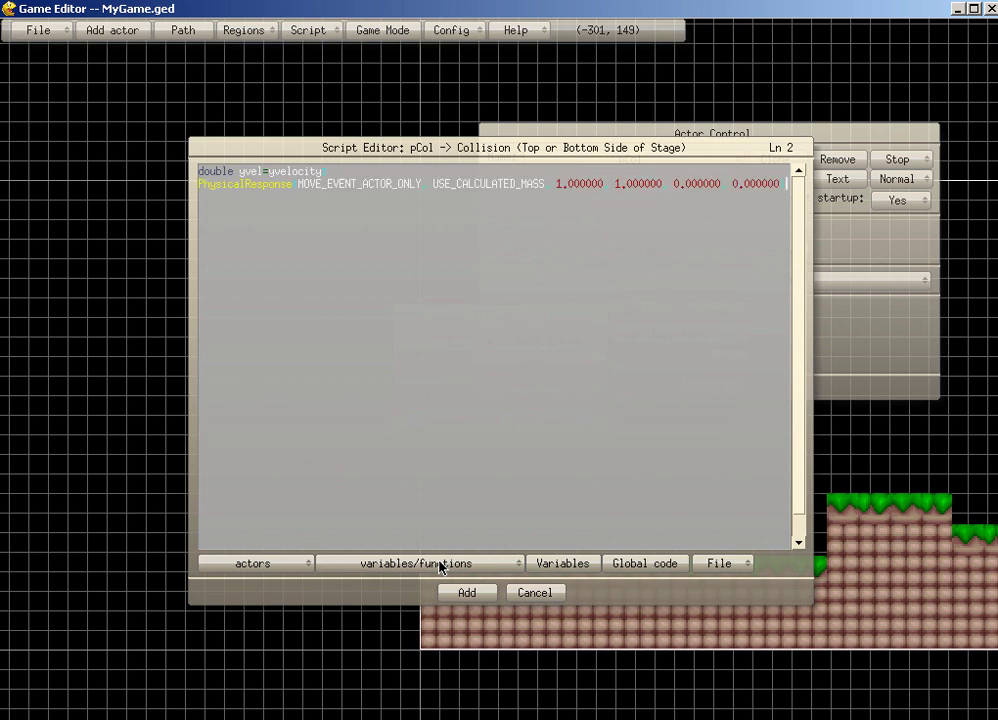
pyautogui.hotkey('ctrl', 'z')
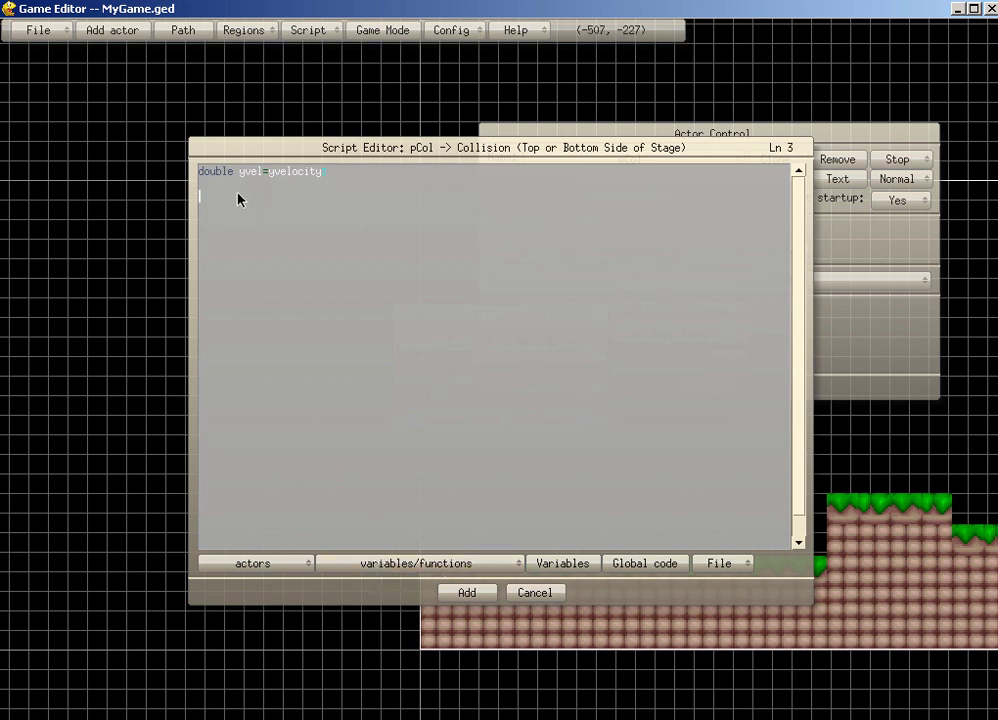
# Insert a PhysicalResponse call moving the event actor only, with both final velocity multipliers 0, followed by the line yvelocity=yvel;.
pyautogui.click(388, 566)
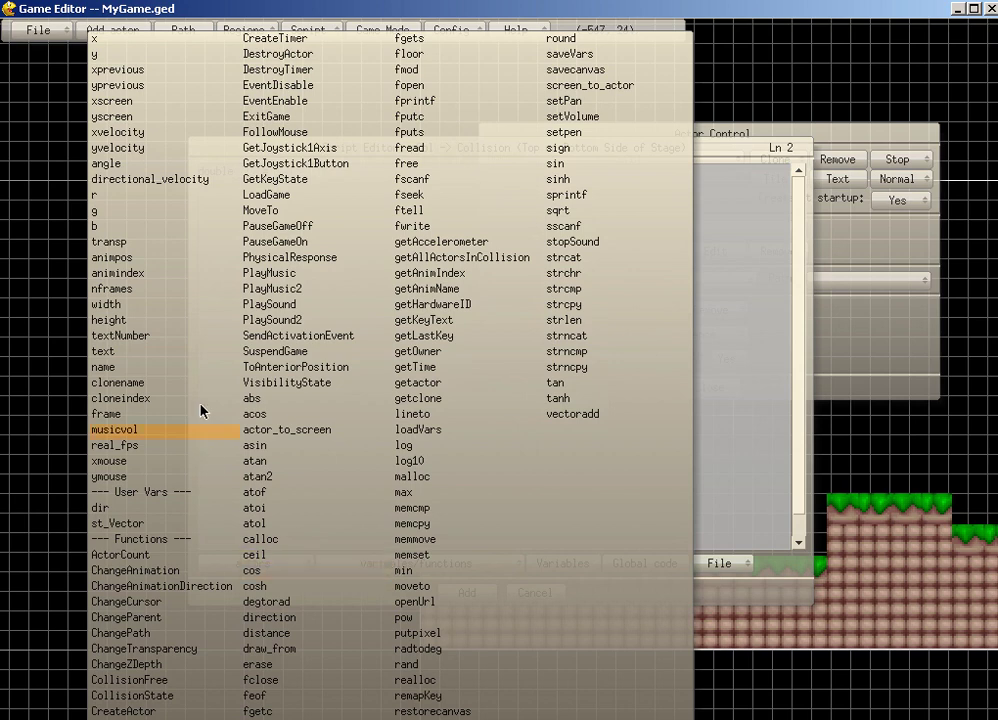
pyautogui.click(295, 260)
pyautogui.moveTo(549, 420); pyautogui.dragTo(526, 420)
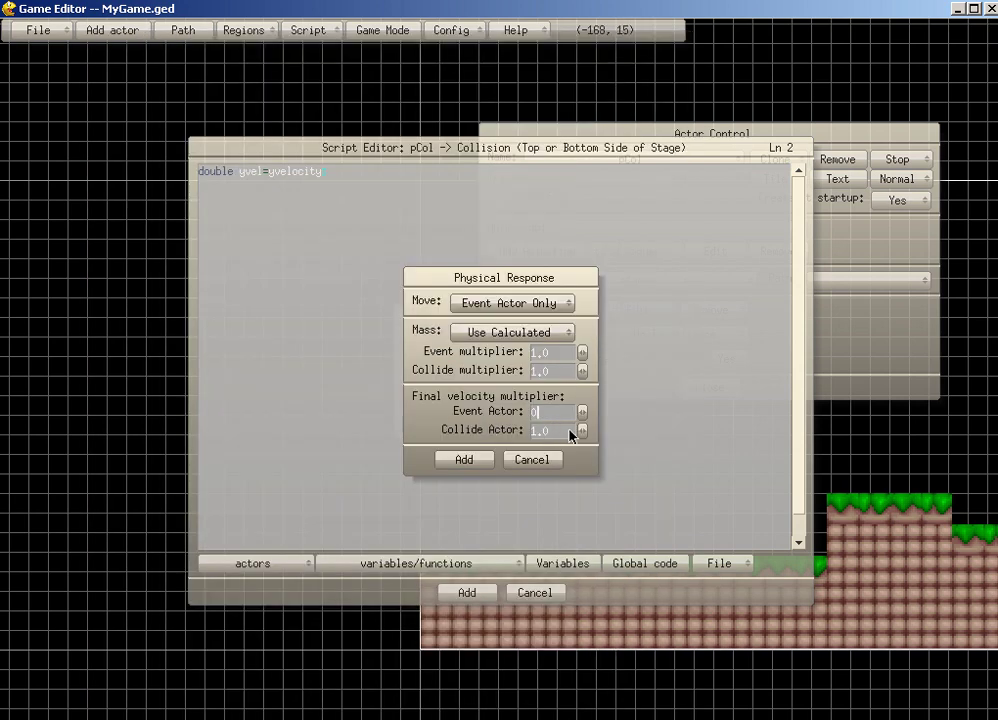
pyautogui.click(464, 459)
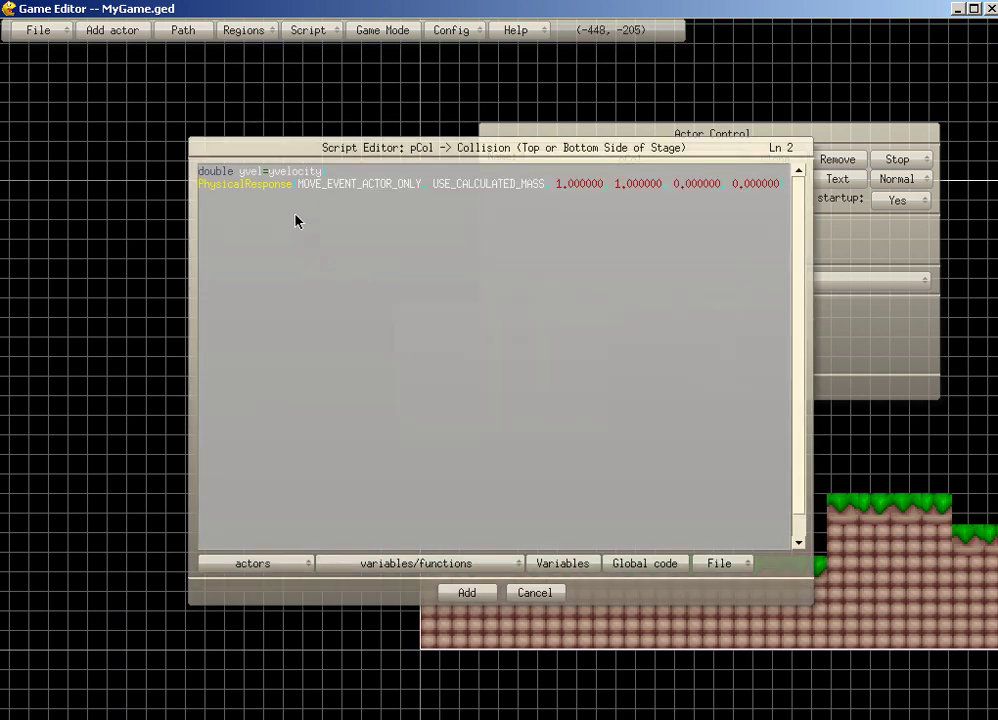
pyautogui.write('yvelocity=yvel;')
# Delete both yvel lines, leaving only the PhysicalResponse call, and add the script to the Top or Bottom Side collision.
pyautogui.moveTo(316, 218); pyautogui.dragTo(198, 172)
pyautogui.moveTo(304, 204); pyautogui.dragTo(128, 202)
pyautogui.press('BackSpace')
pyautogui.moveTo(372, 168); pyautogui.dragTo(122, 169)
pyautogui.press('BackSpace')
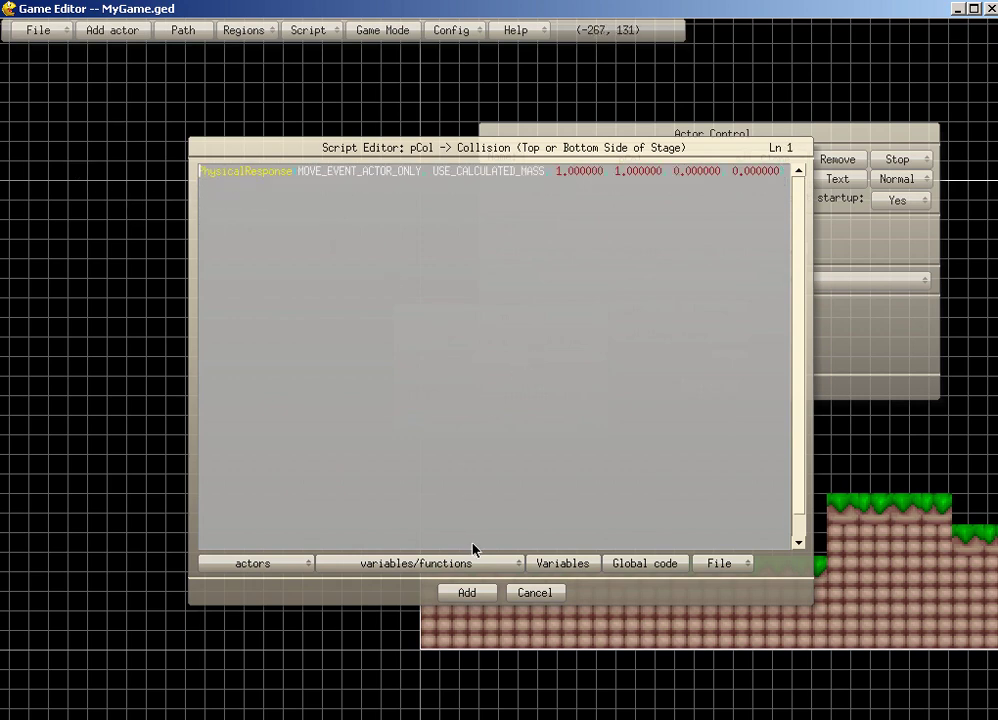
pyautogui.click(470, 592)
pyautogui.click(460, 571)
# Add a collision script for the Left or Right Side of Stage that stores yvelocity in yvel, calls PhysicalResponse and restores it with yvelocity=yvel;.
pyautogui.click(530, 340)
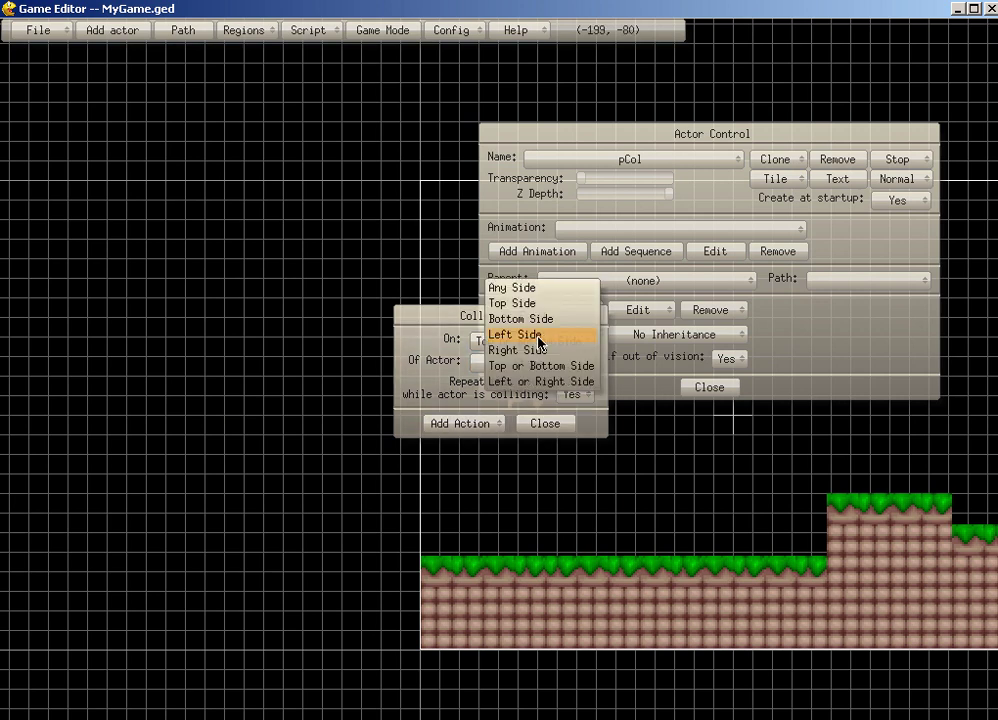
pyautogui.click(545, 381)
pyautogui.click(461, 424)
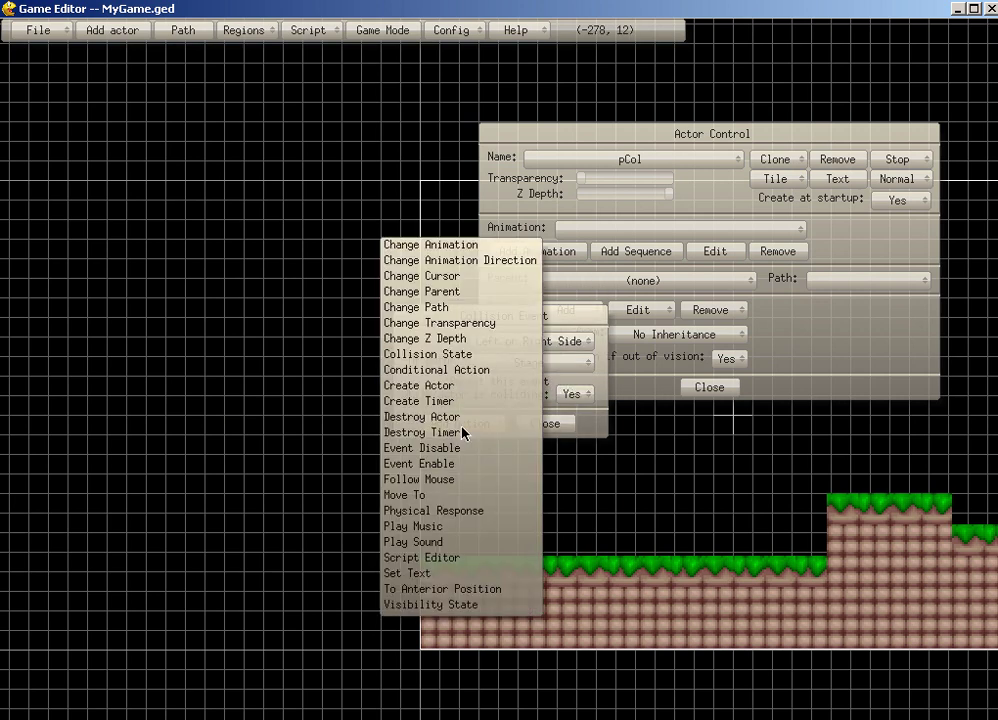
pyautogui.click(484, 565)
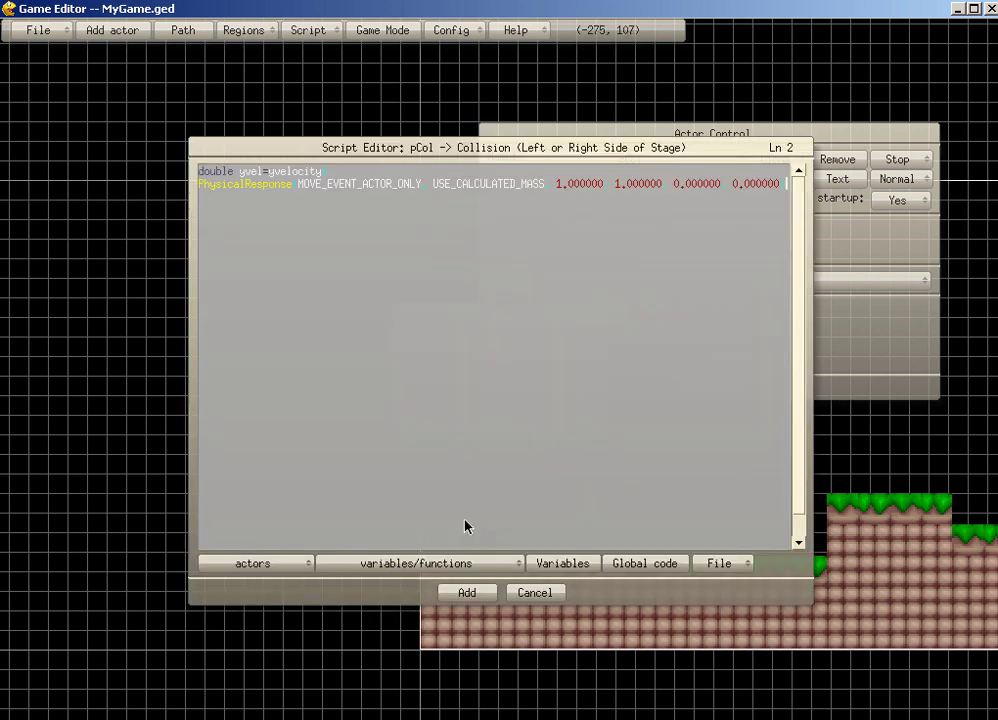
pyautogui.click(253, 198)
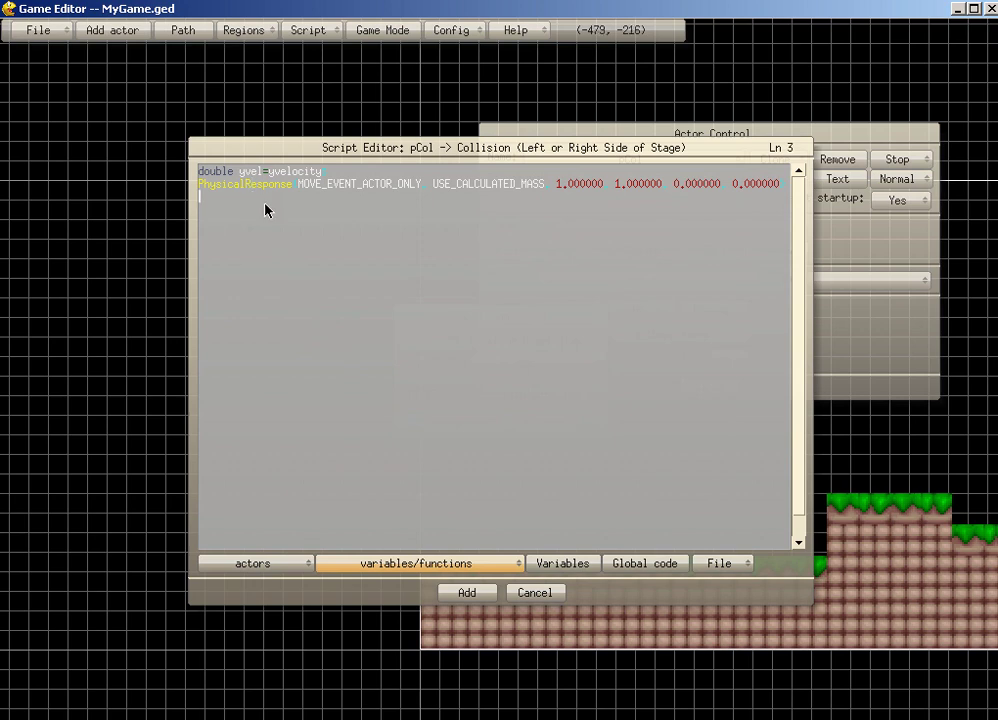
pyautogui.write('yvelocity=yvel;')
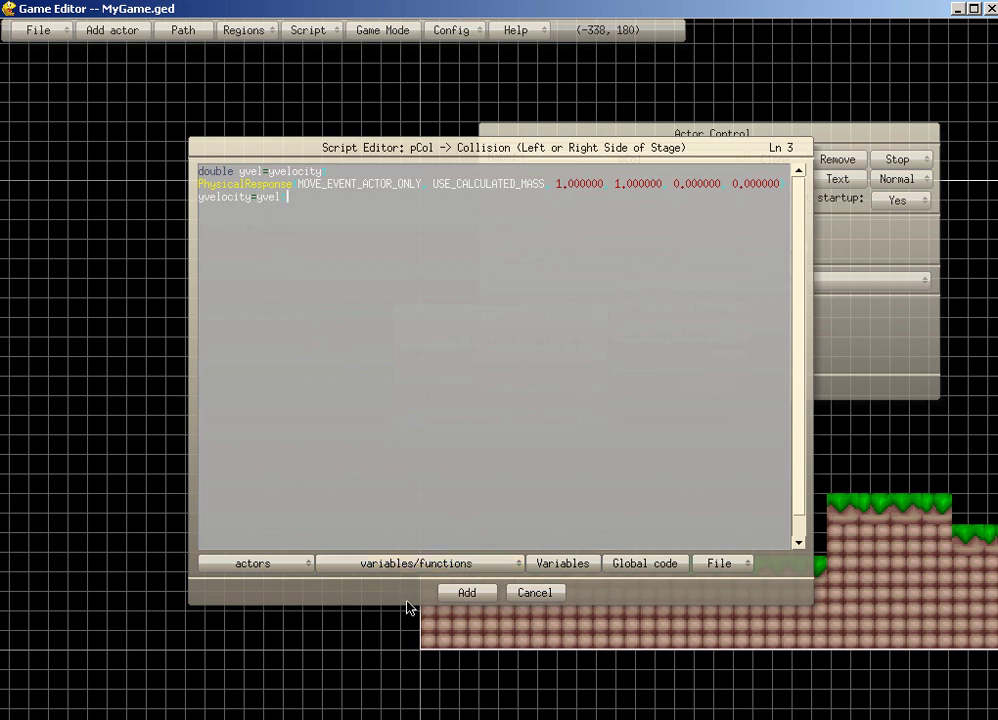
pyautogui.click(467, 592)
pyautogui.click(455, 575)
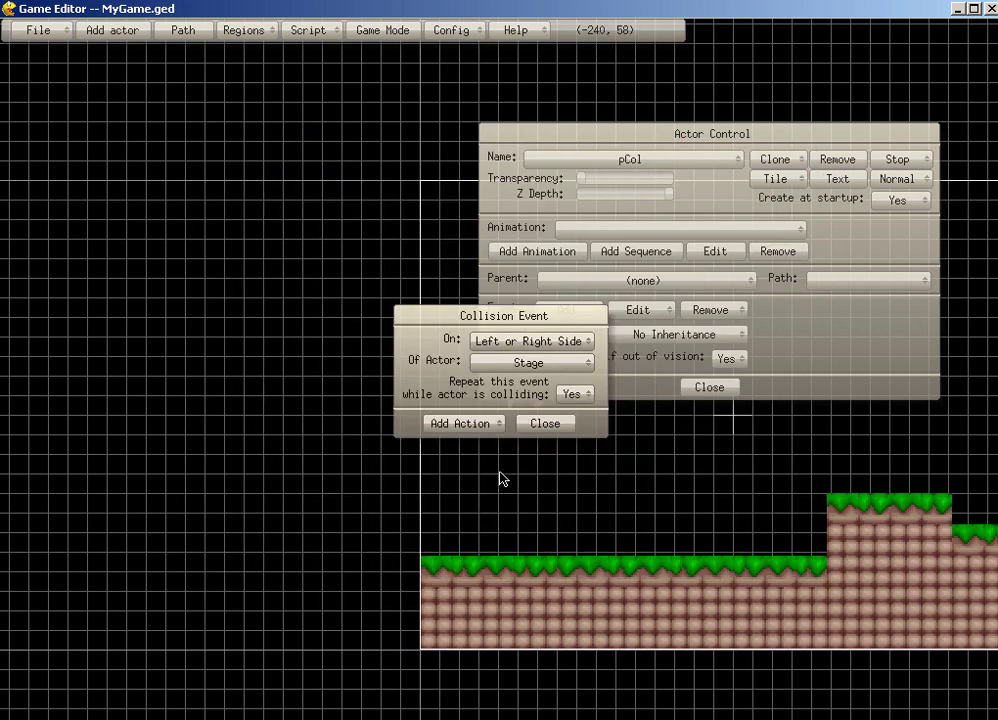
pyautogui.click(545, 423)
# Run the game and test walking and jumping the Player against the wall of the raised ground.
pyautogui.click(383, 31)
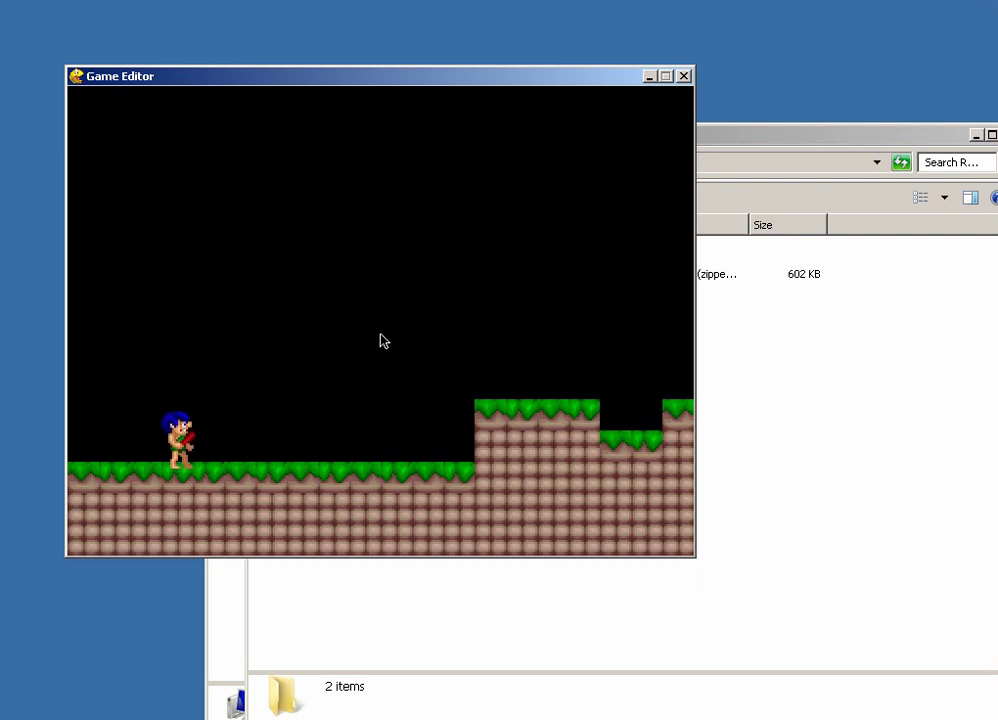
pyautogui.press('Right')
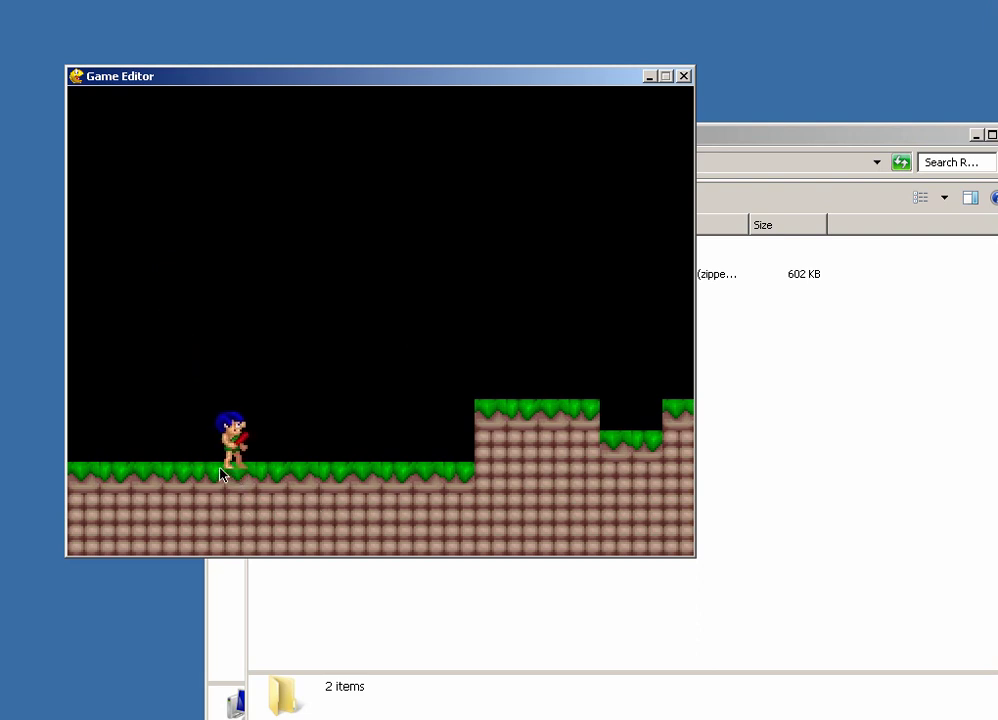
pyautogui.press('Right')
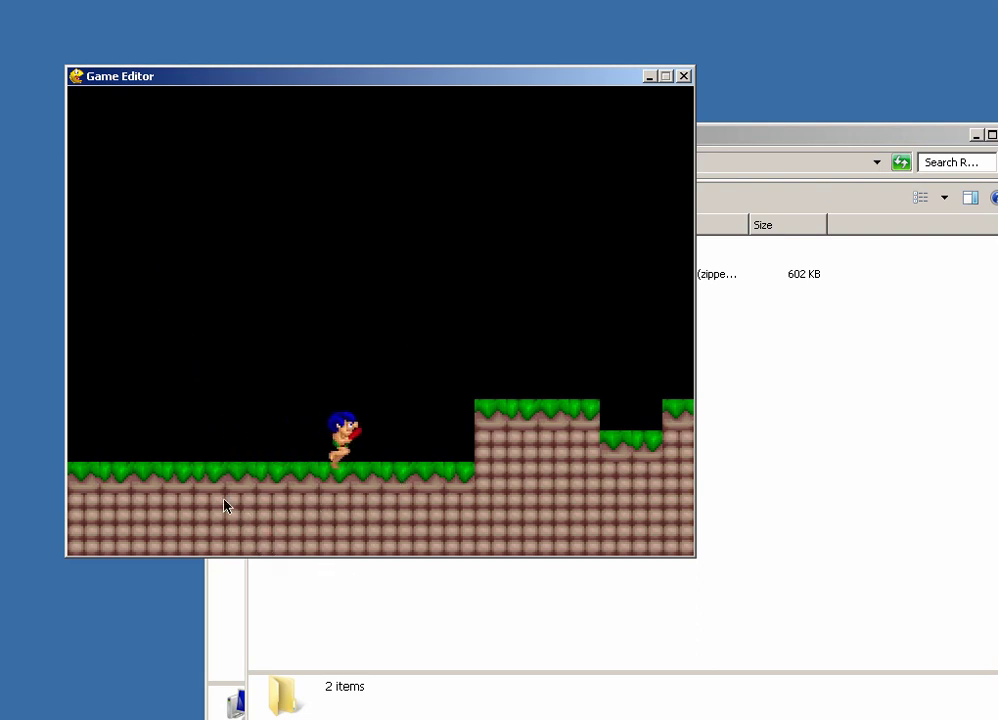
pyautogui.press('Up')
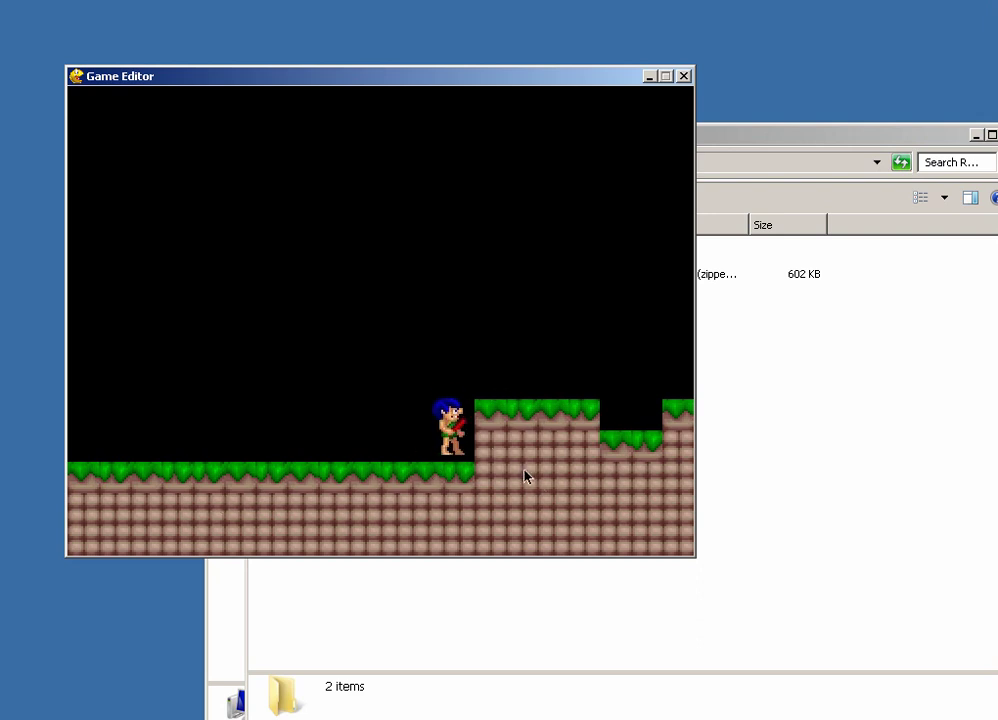
pyautogui.press('Up')
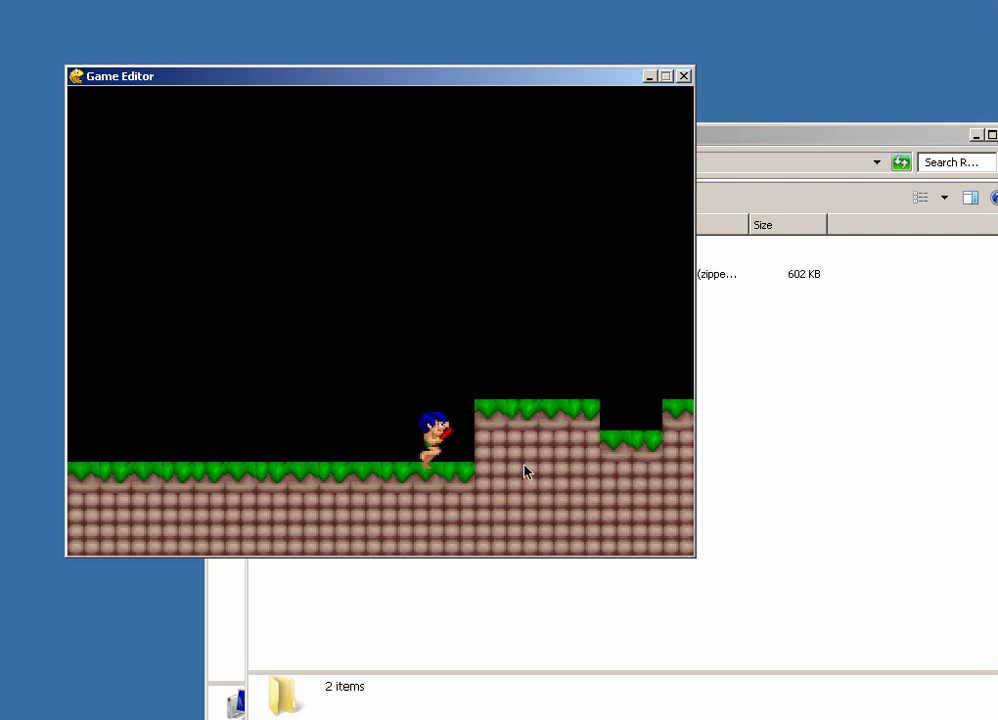
pyautogui.press('Escape')
# Shrink the pCol region from its upper-left corner to narrow it around the body, and shift the Player to fit over it.
pyautogui.moveTo(606, 488); pyautogui.dragTo(428, 505)
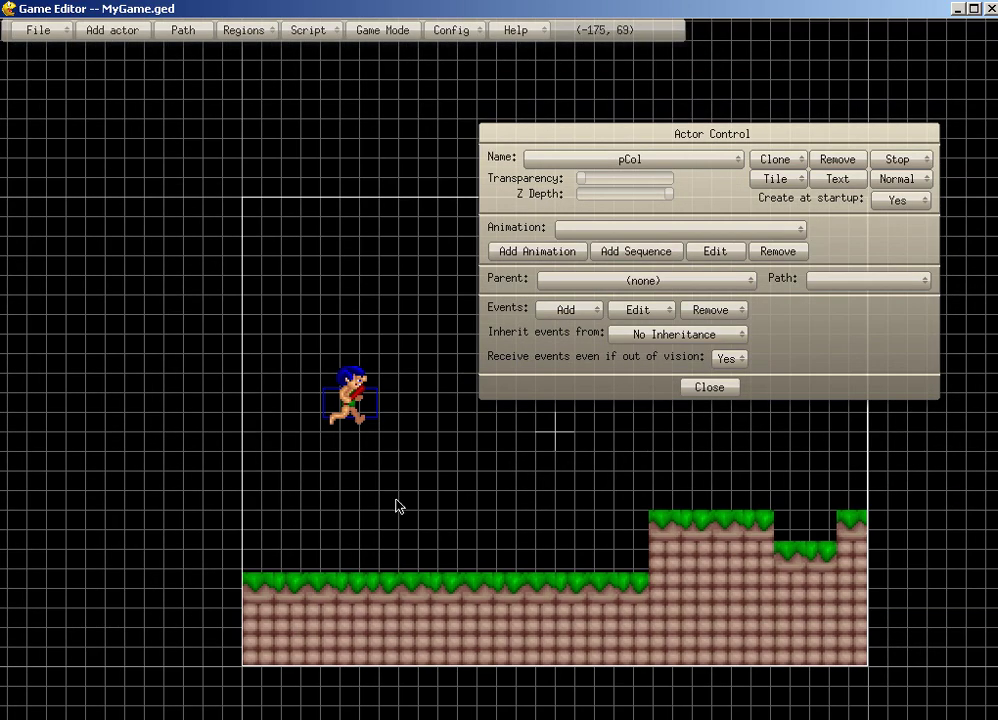
pyautogui.scroll(3, 440, 500)
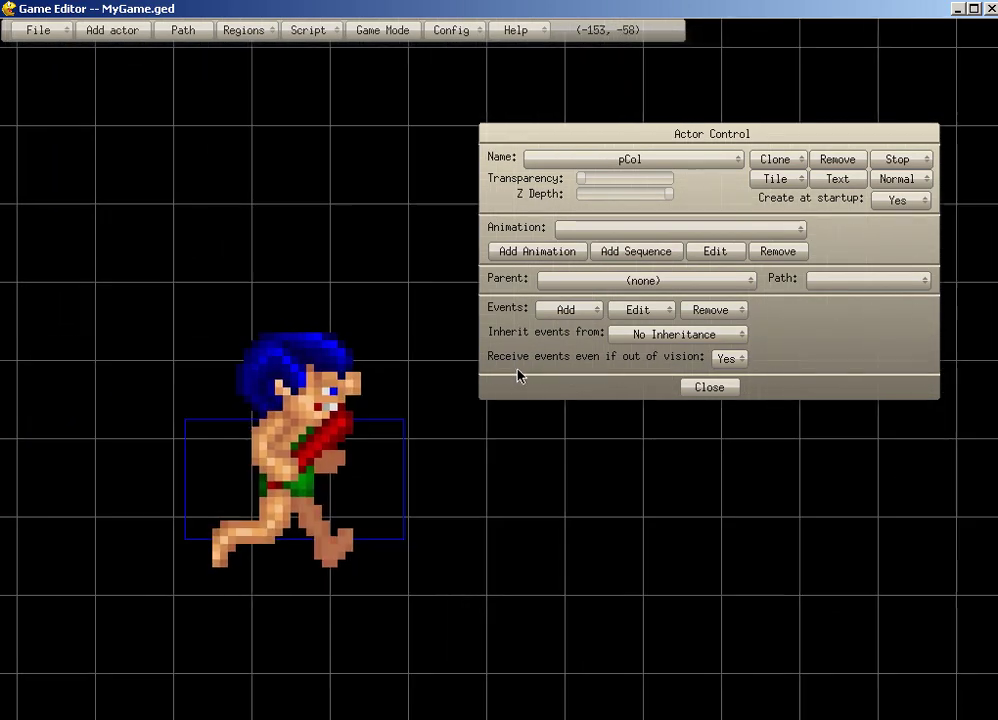
pyautogui.moveTo(189, 434); pyautogui.dragTo(258, 447)
pyautogui.click(374, 463)
pyautogui.moveTo(374, 463); pyautogui.dragTo(343, 437)
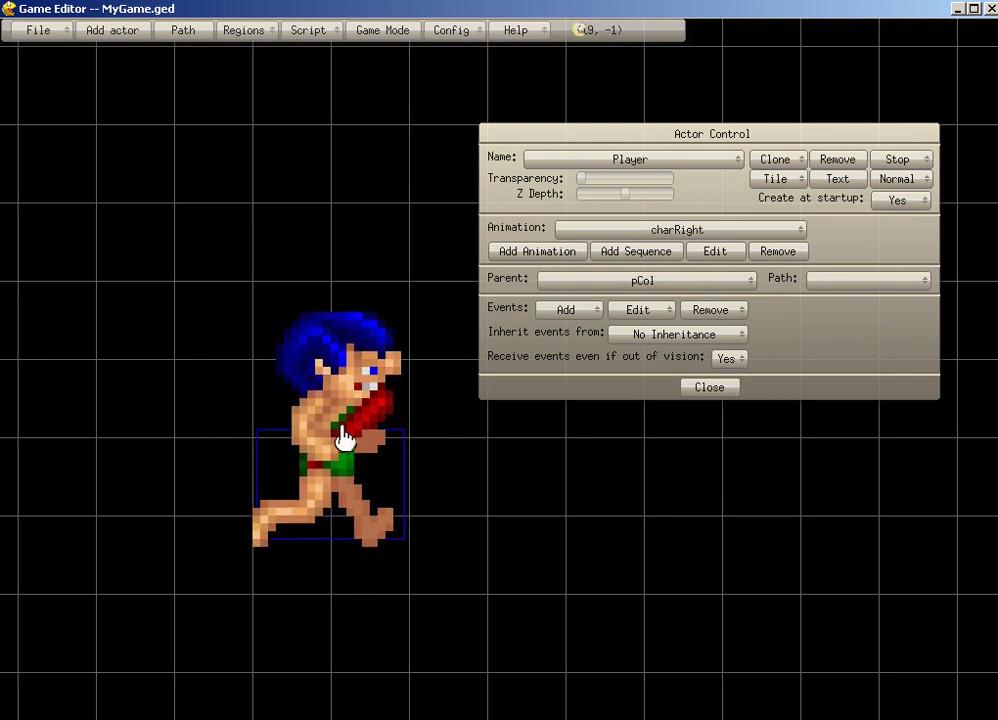
# Save the game and run it to test the Player walking both ways and jumping at the raised ground.
pyautogui.click(40, 29)
pyautogui.click(27, 86)
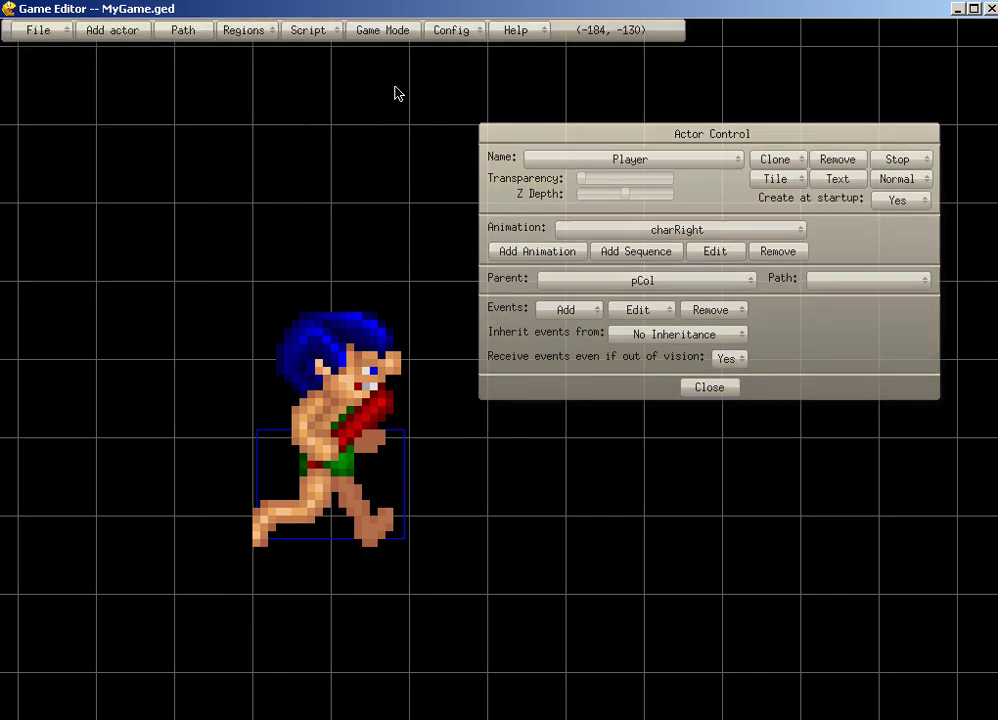
pyautogui.click(383, 30)
pyautogui.press('Right')
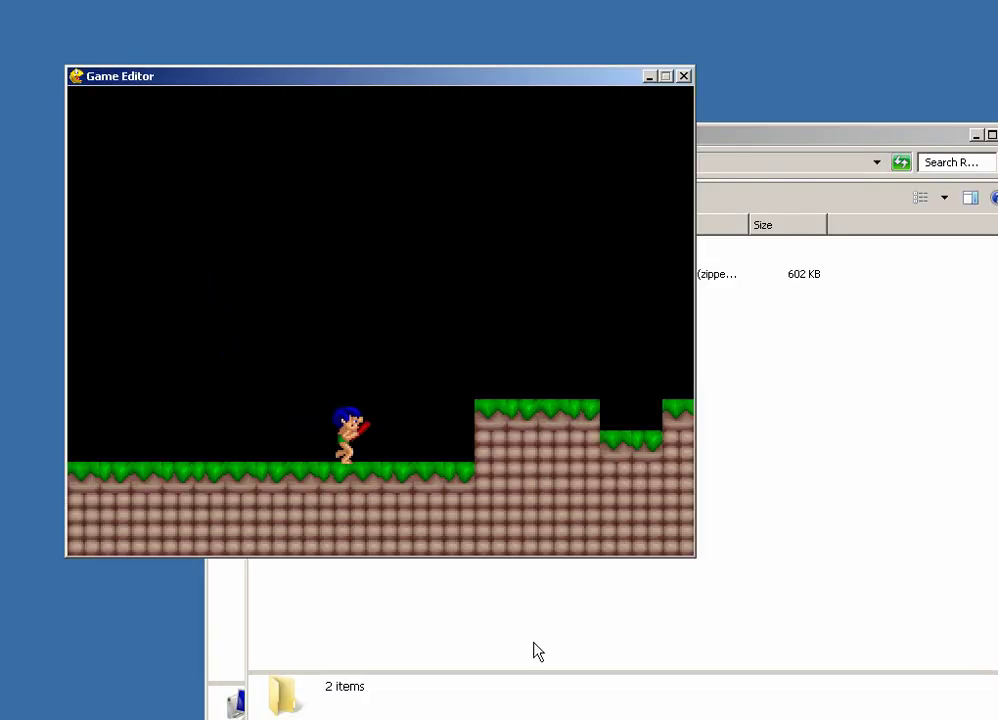
pyautogui.press('Left')
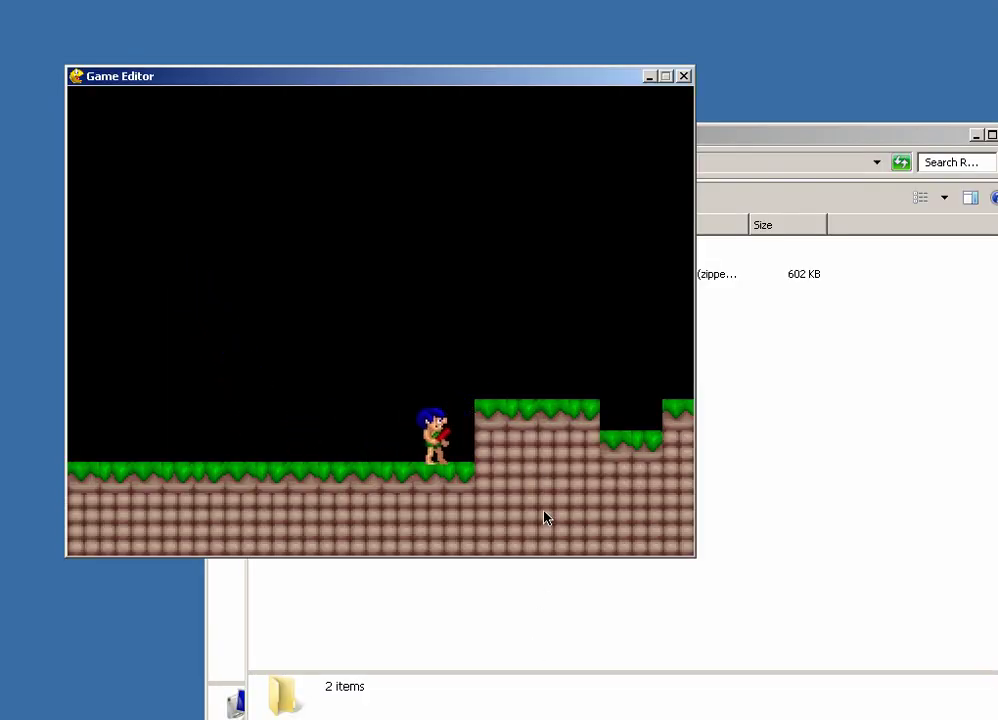
pyautogui.press('Right')
pyautogui.press('Left')
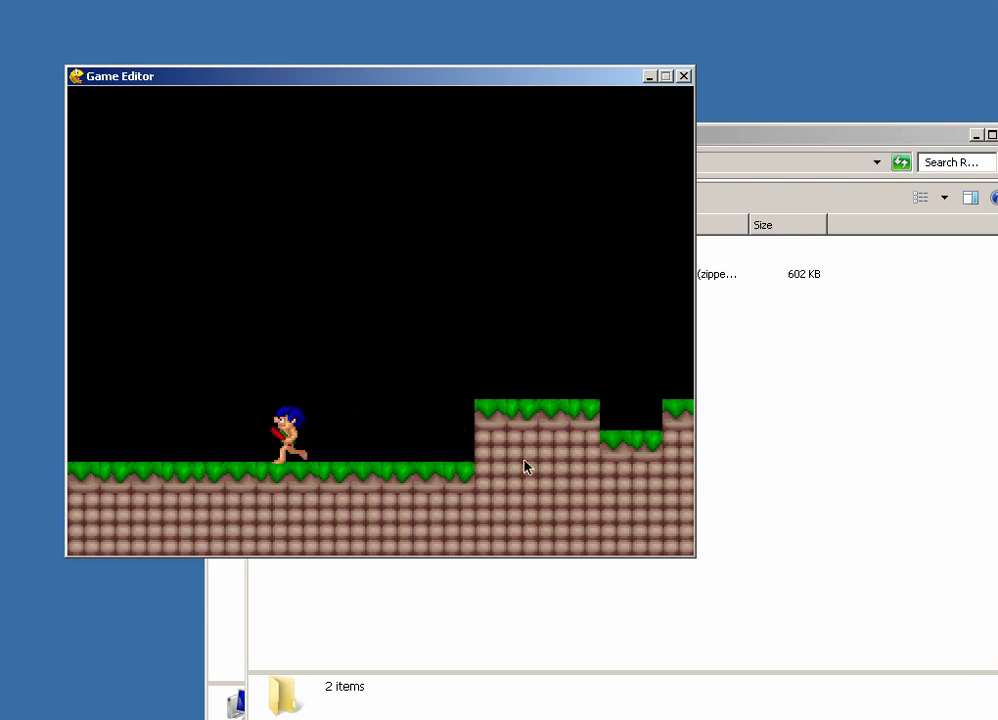
pyautogui.press('Right')
pyautogui.press('Left')
pyautogui.press('Right')
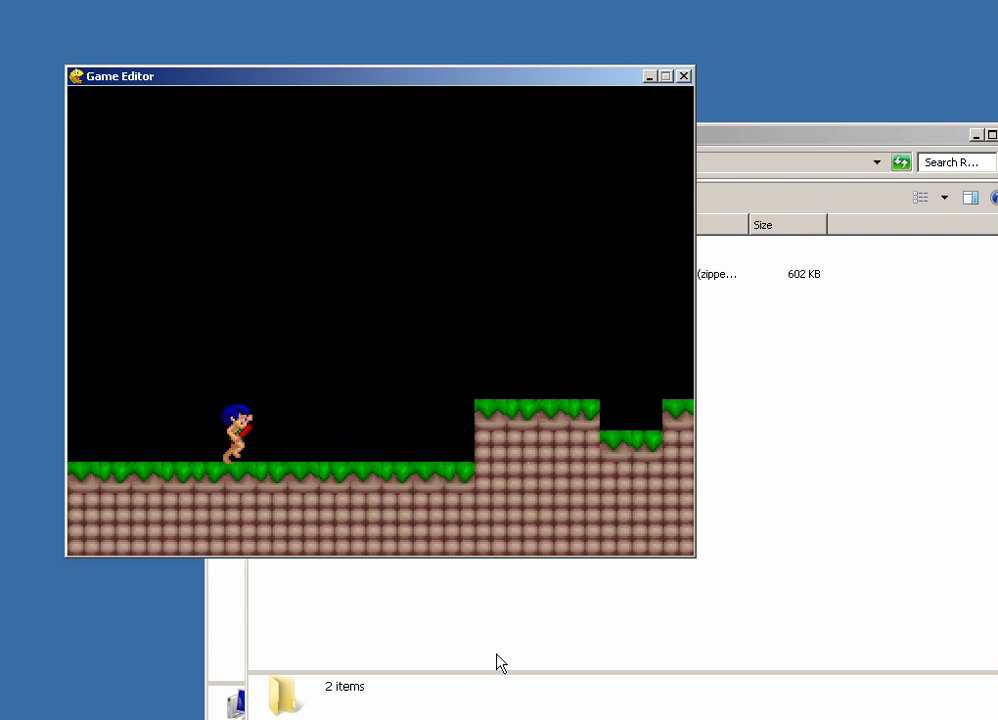
pyautogui.press('Right')
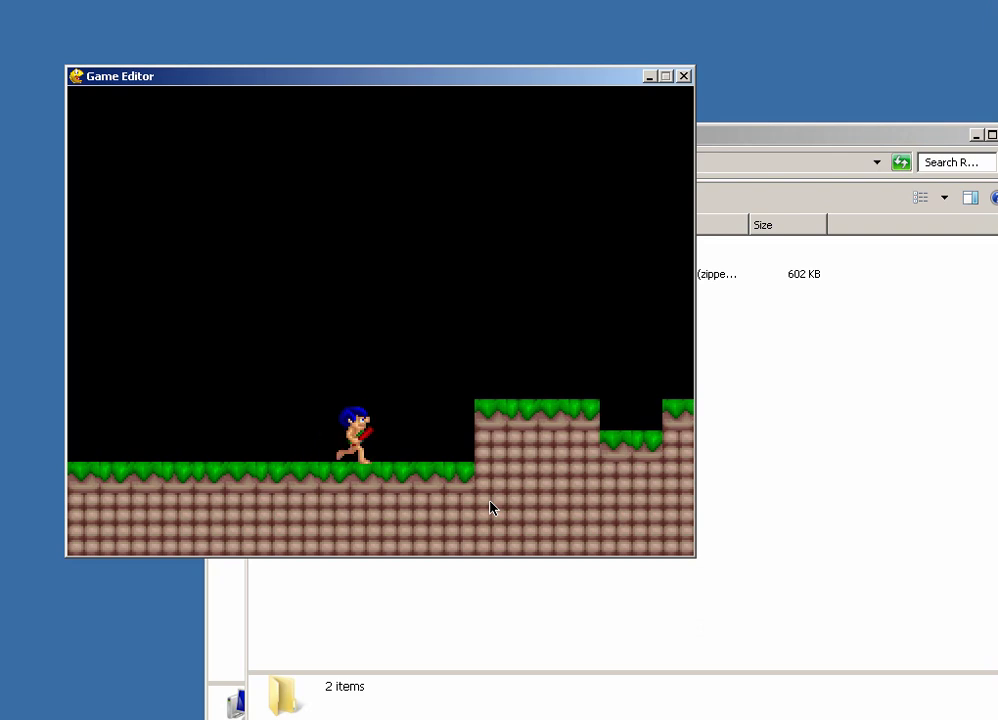
pyautogui.press('Up')
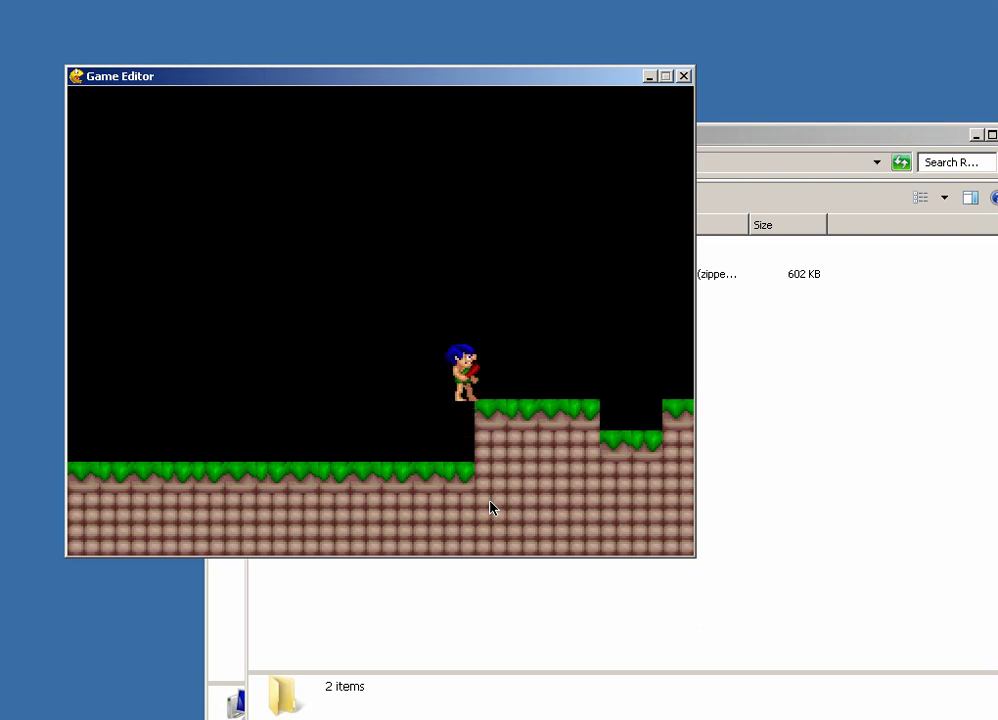
pyautogui.press('Escape')
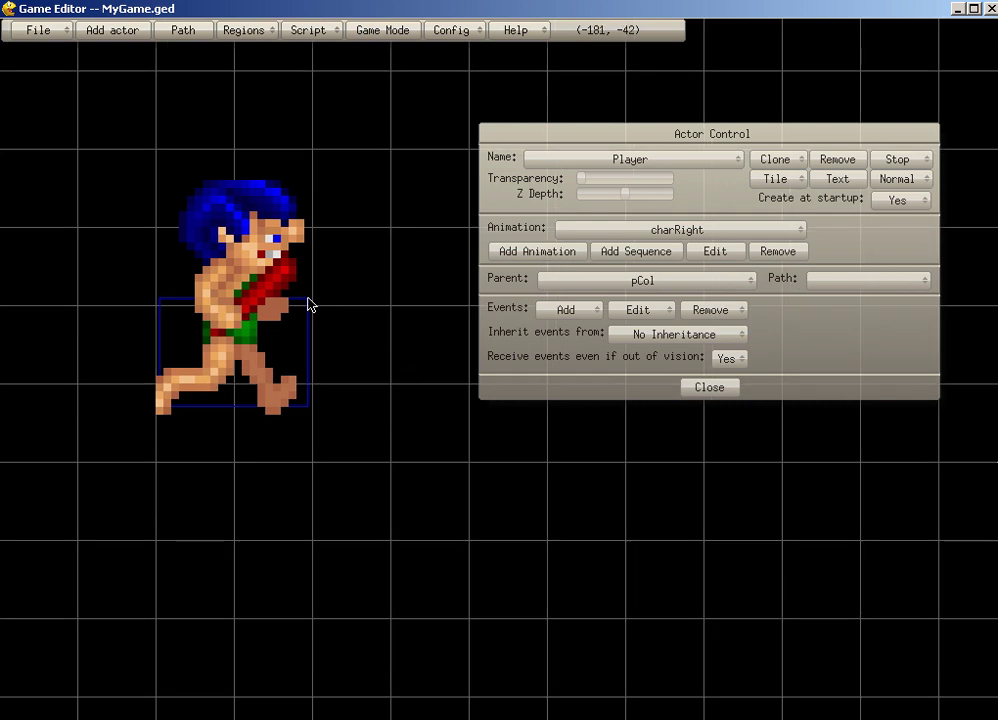
# Refit the upper-right corner of the pCol region and realign the Player over it, test running the game between adjustments.
pyautogui.click(295, 318)
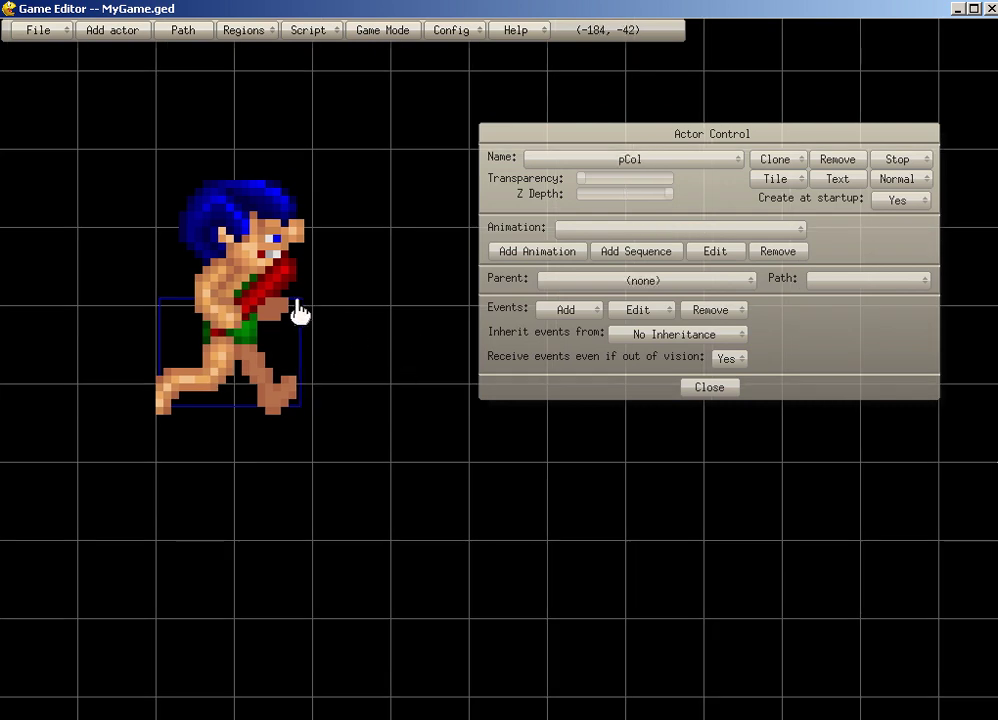
pyautogui.click(234, 300)
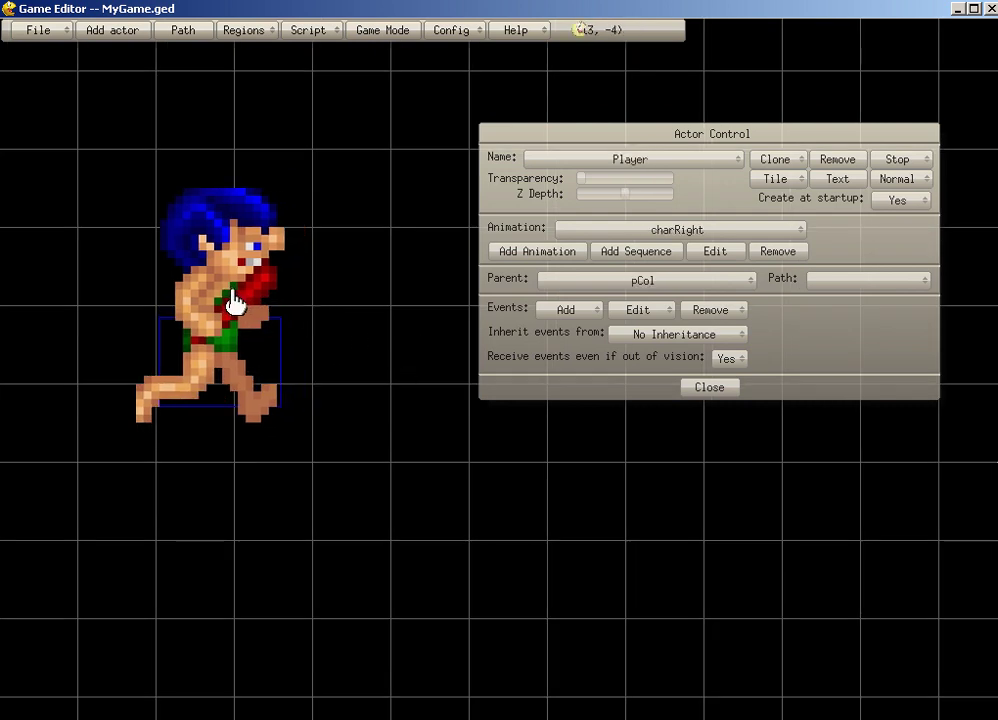
pyautogui.click(378, 29)
pyautogui.press('Right')
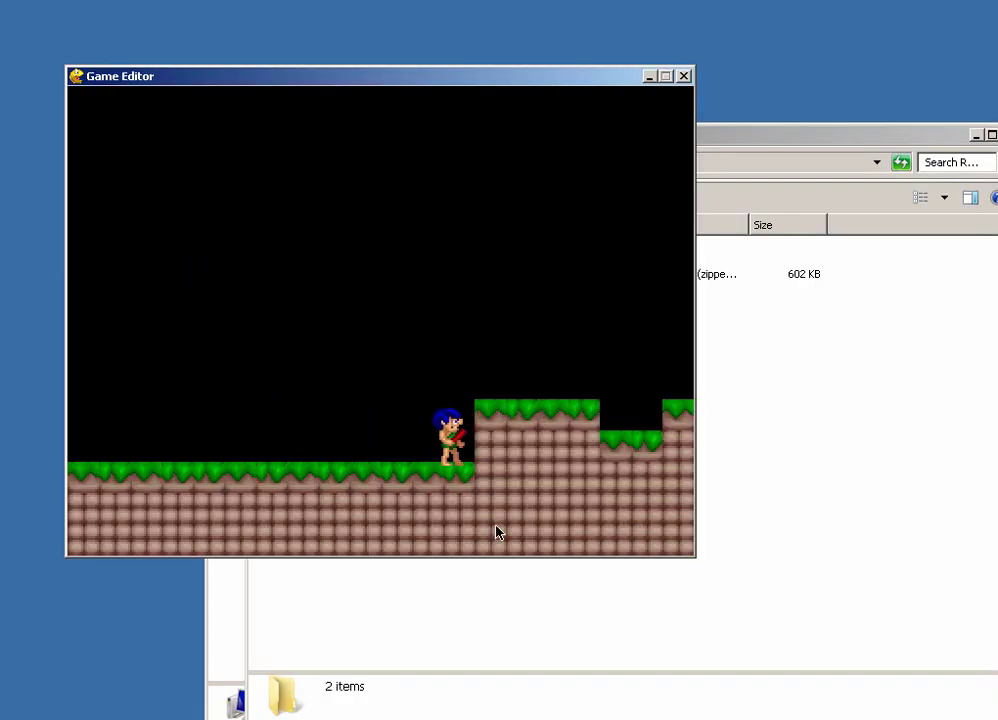
pyautogui.press('Escape')
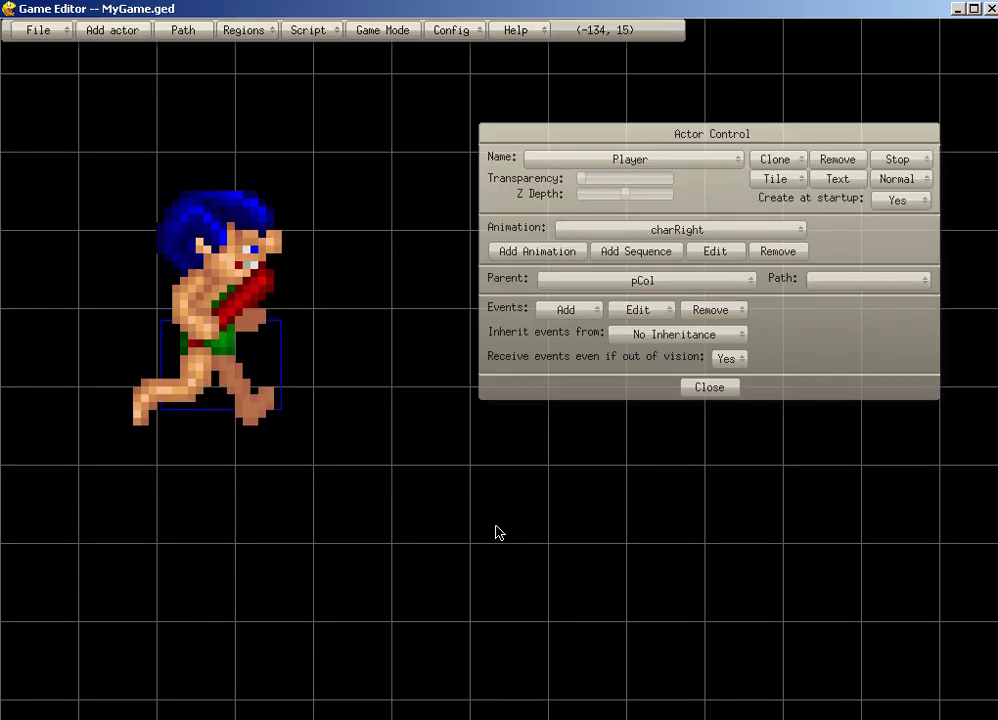
pyautogui.click(288, 332)
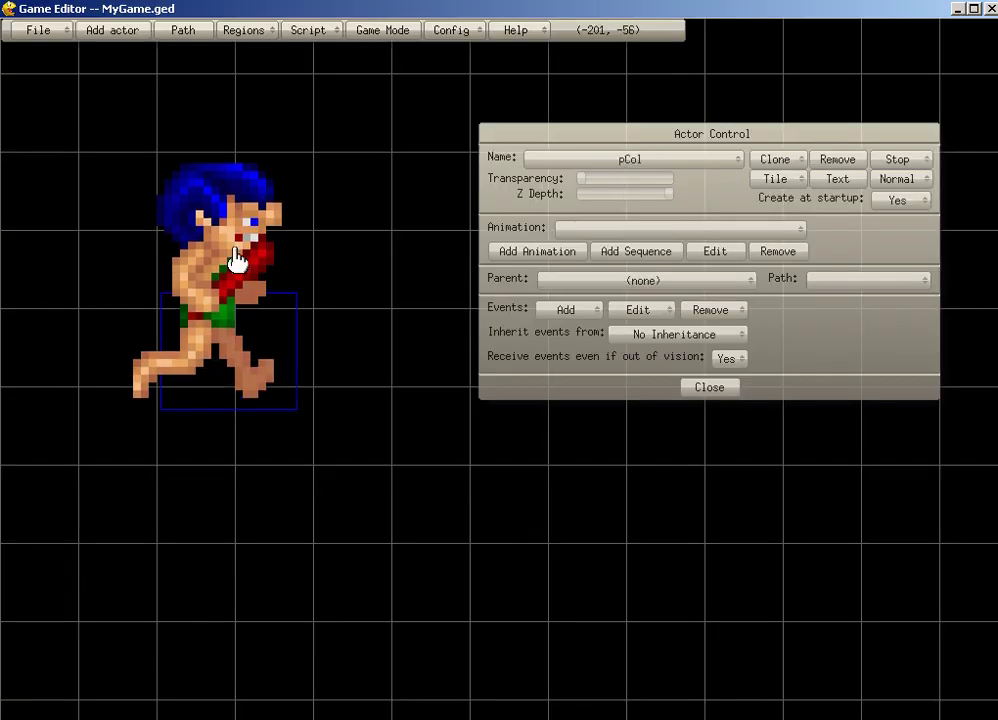
pyautogui.click(246, 276)
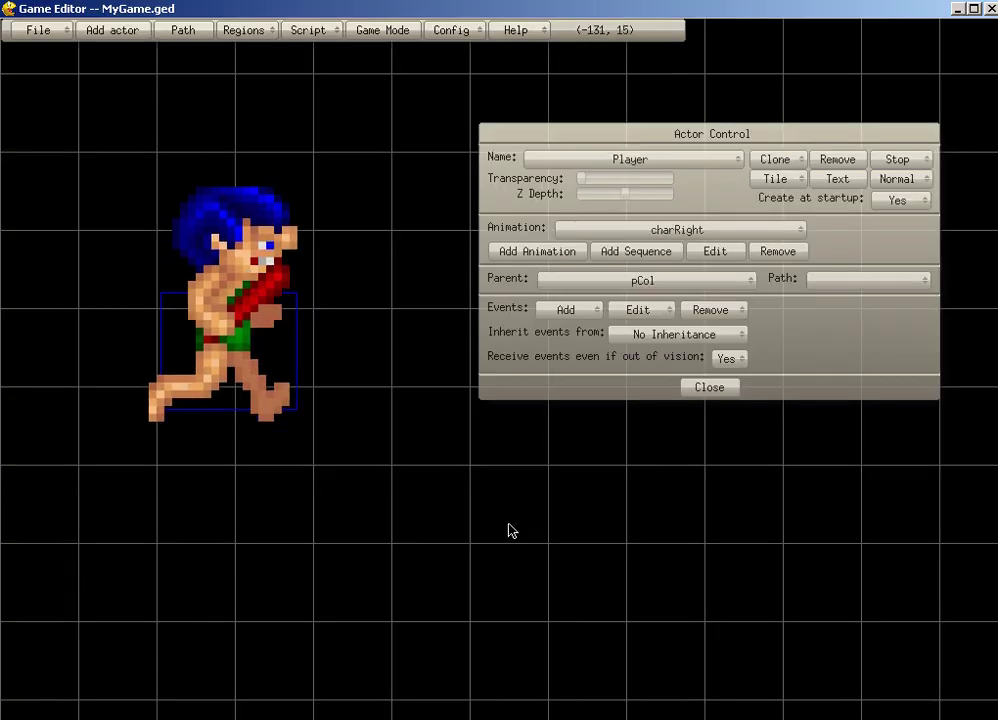
# Open the Stage actor's tile set and paint a row of four brick tiles on top of the first raised block.
pyautogui.scroll(-3, 510, 530)
pyautogui.moveTo(700, 576); pyautogui.dragTo(628, 584)
pyautogui.hotkey('ctrl', 'z')
pyautogui.moveTo(573, 496); pyautogui.dragTo(399, 491)
pyautogui.rightClick(438, 516)
pyautogui.click(445, 589)
pyautogui.click(620, 585)
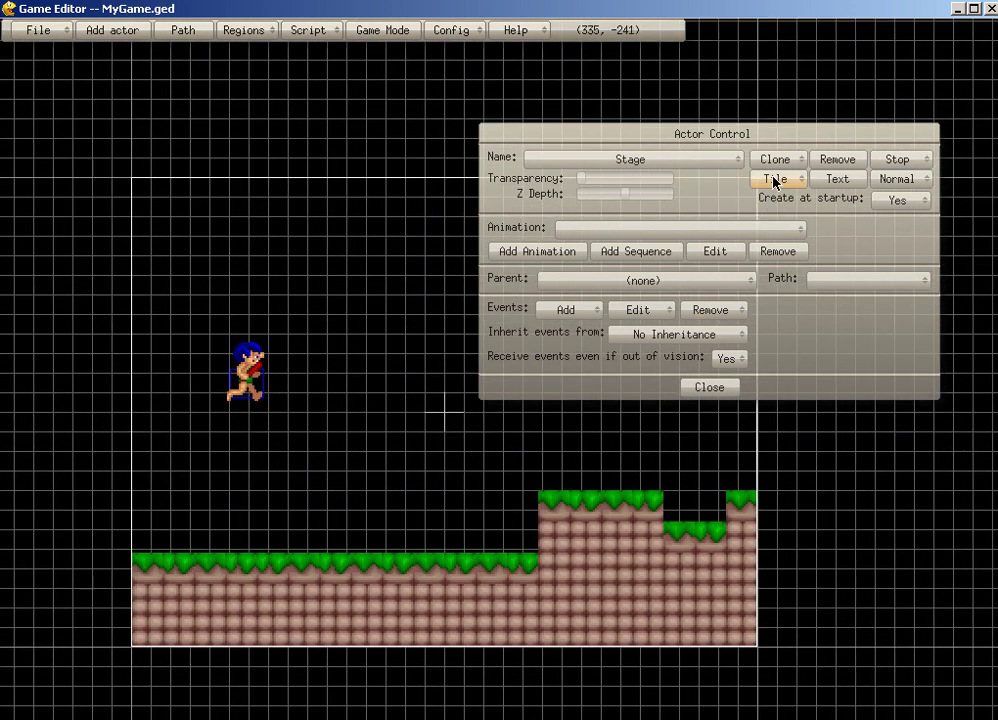
pyautogui.click(770, 179)
pyautogui.click(497, 439)
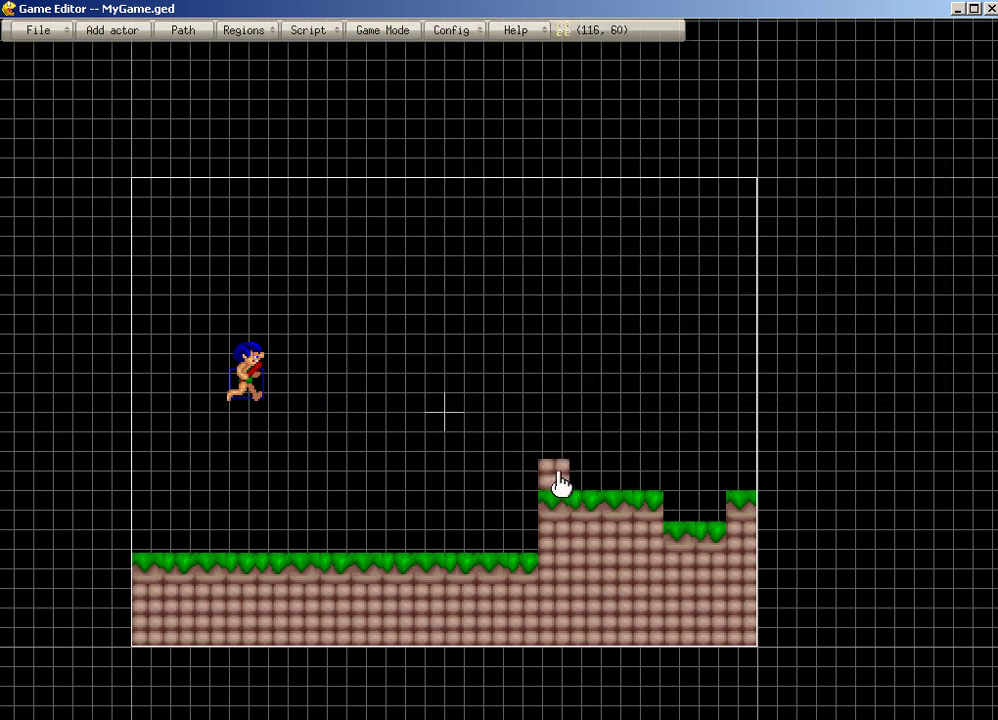
pyautogui.moveTo(555, 475)
pyautogui.mouseDown()
pyautogui.moveTo(588, 488)
pyautogui.moveTo(650, 488)
pyautogui.mouseUp()
# Run the game and test walking the Player into the heightened wall.
pyautogui.click(385, 30)
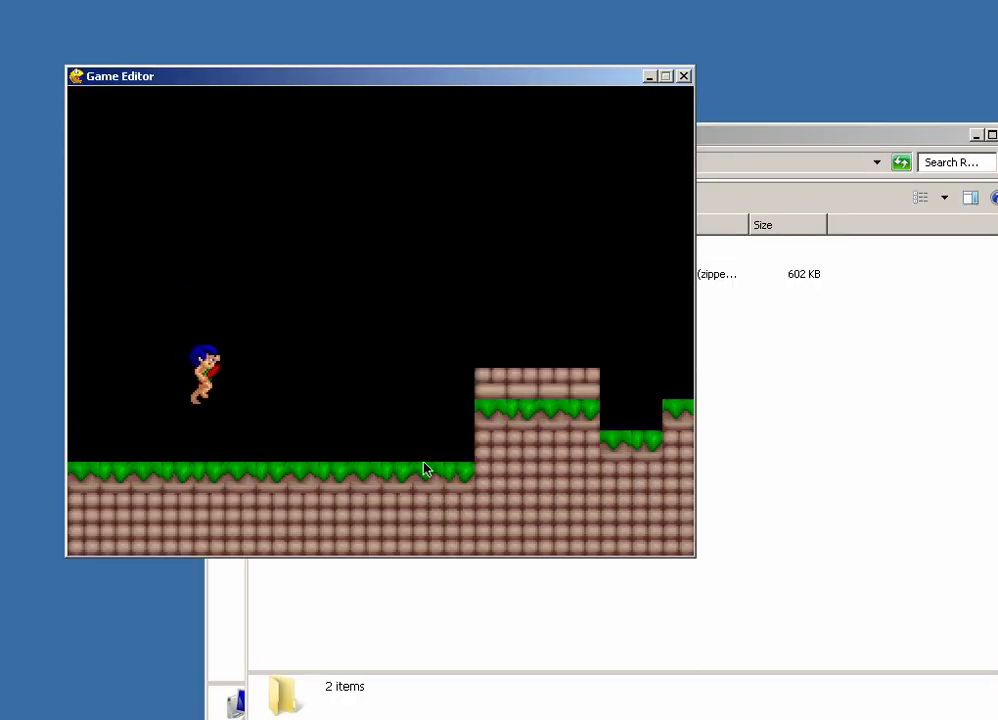
pyautogui.press('Right')
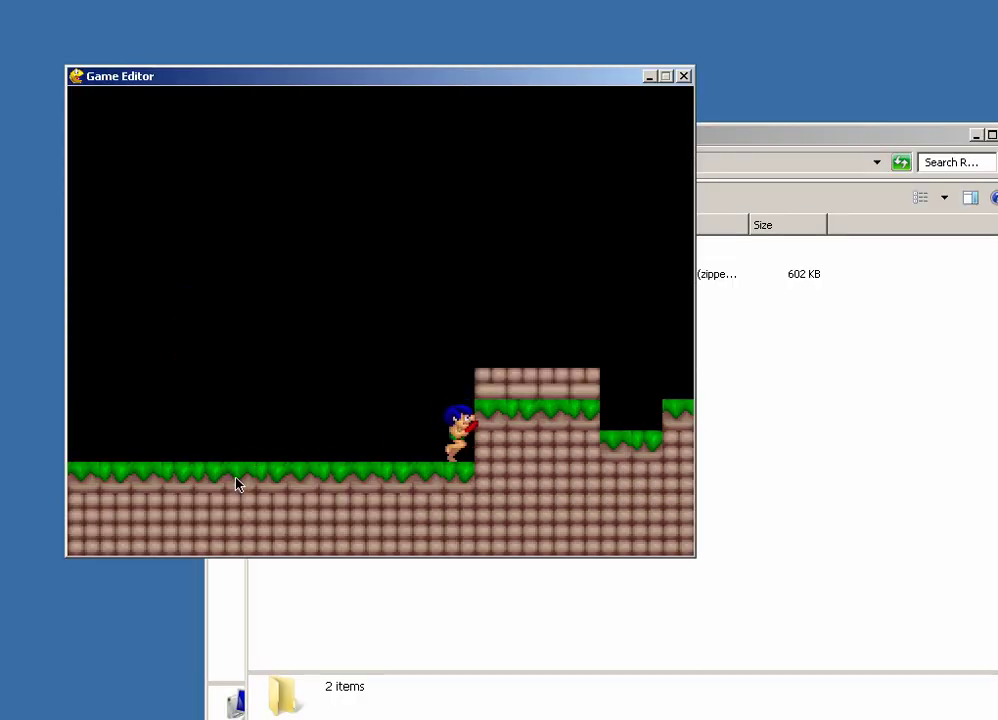
pyautogui.press('Right')
pyautogui.press('Right')
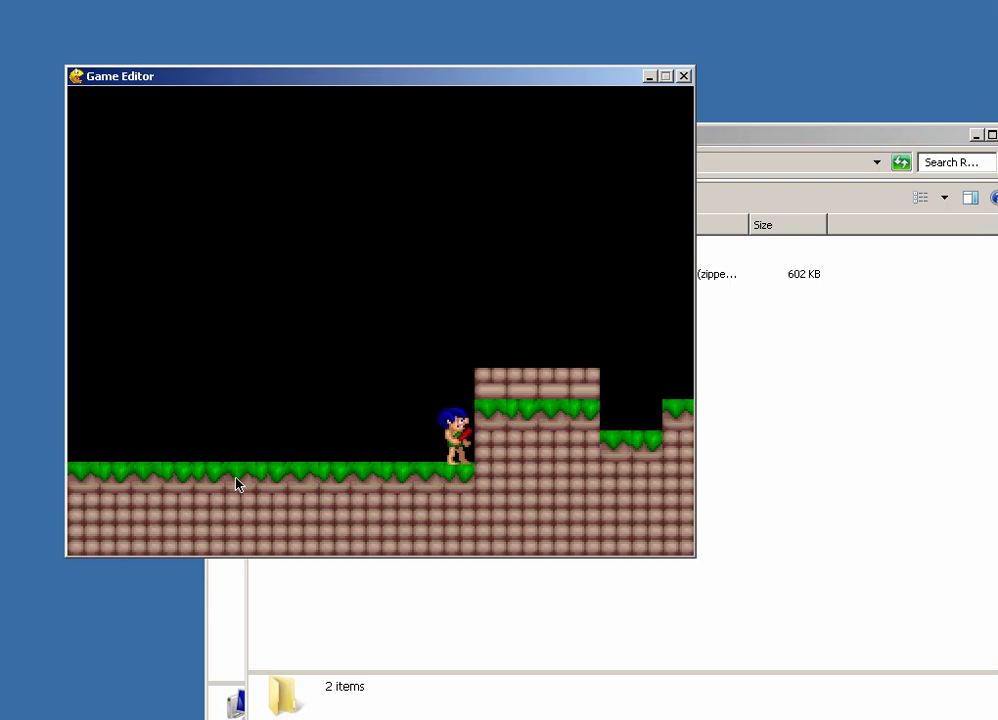
pyautogui.press('Escape')
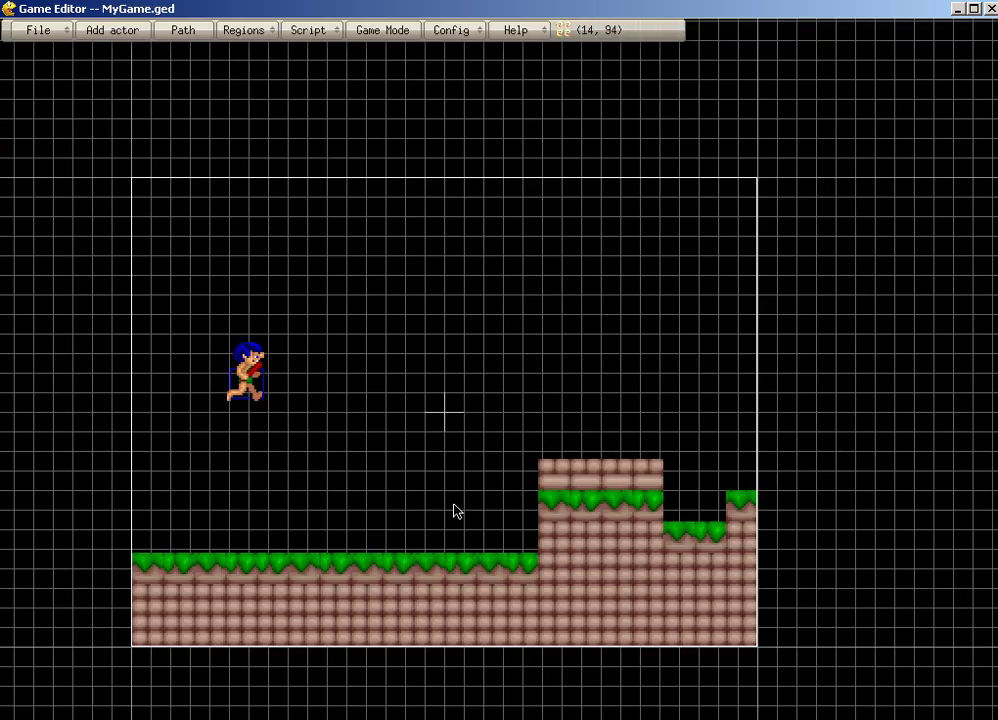
# Open the settings of the pCol actor and examine closely how its region fits around the Player.
pyautogui.rightClick(246, 406)
pyautogui.click(245, 373)
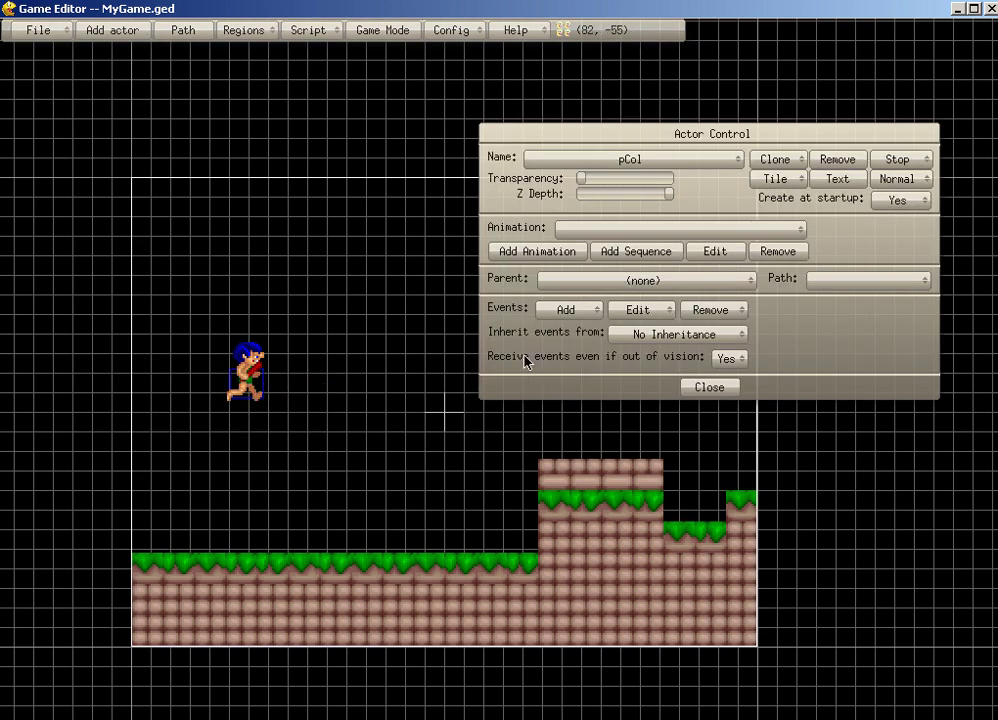
pyautogui.moveTo(519, 352)
pyautogui.mouseDown()
pyautogui.moveTo(540, 476)
pyautogui.moveTo(504, 438)
pyautogui.mouseUp()
pyautogui.click(590, 396)
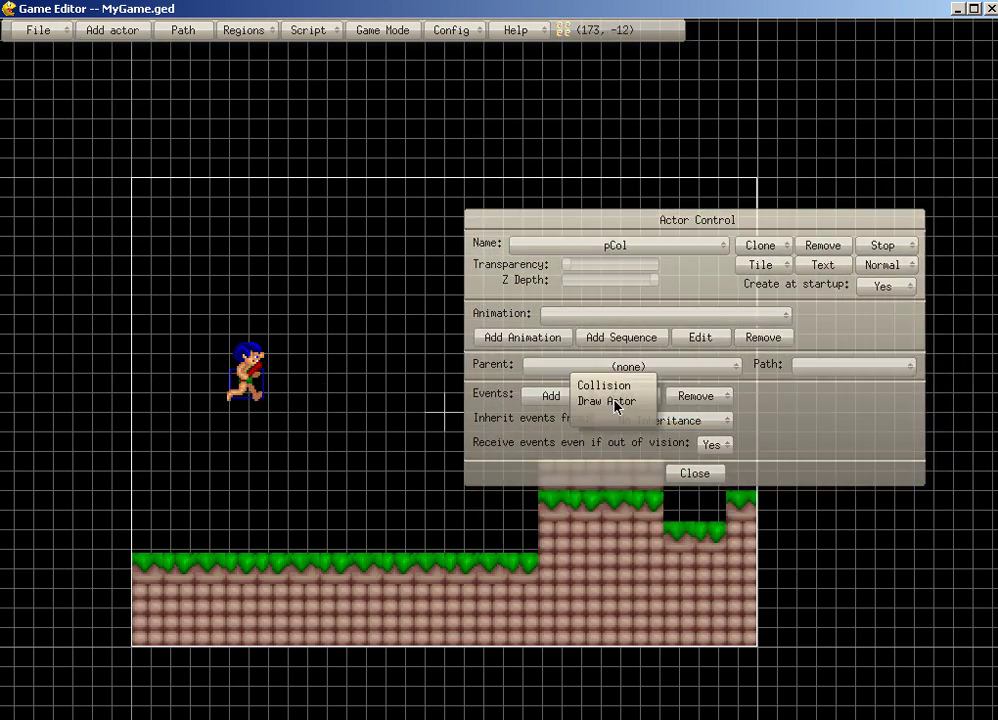
pyautogui.click(379, 394)
pyautogui.moveTo(379, 394); pyautogui.dragTo(397, 388)
pyautogui.scroll(1, 390, 440)
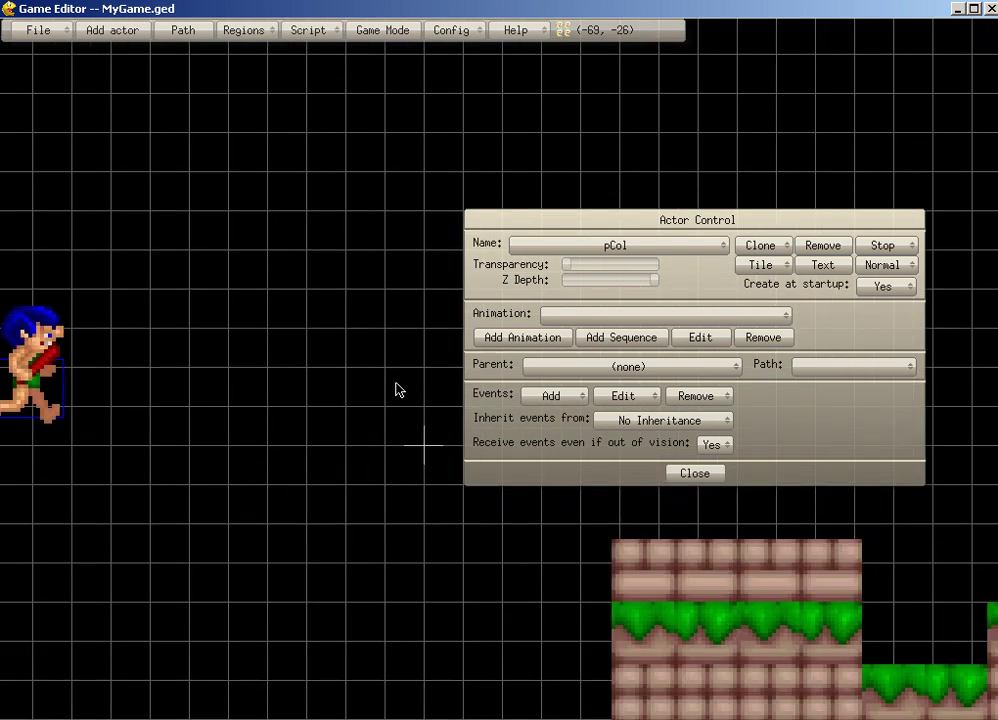
pyautogui.moveTo(314, 511); pyautogui.dragTo(530, 529)
pyautogui.scroll(1, 272, 458)
pyautogui.moveTo(172, 449); pyautogui.dragTo(407, 539)
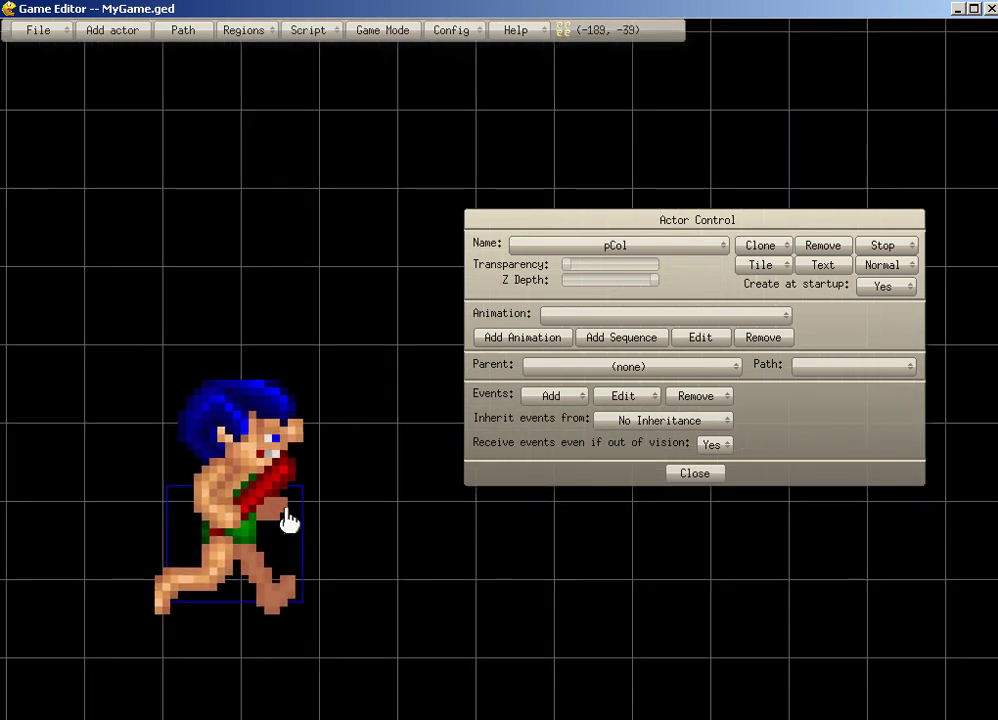
# Review pCol's collision script for the Left or Right Side of Stage and leave it without changes.
pyautogui.click(608, 396)
pyautogui.click(600, 380)
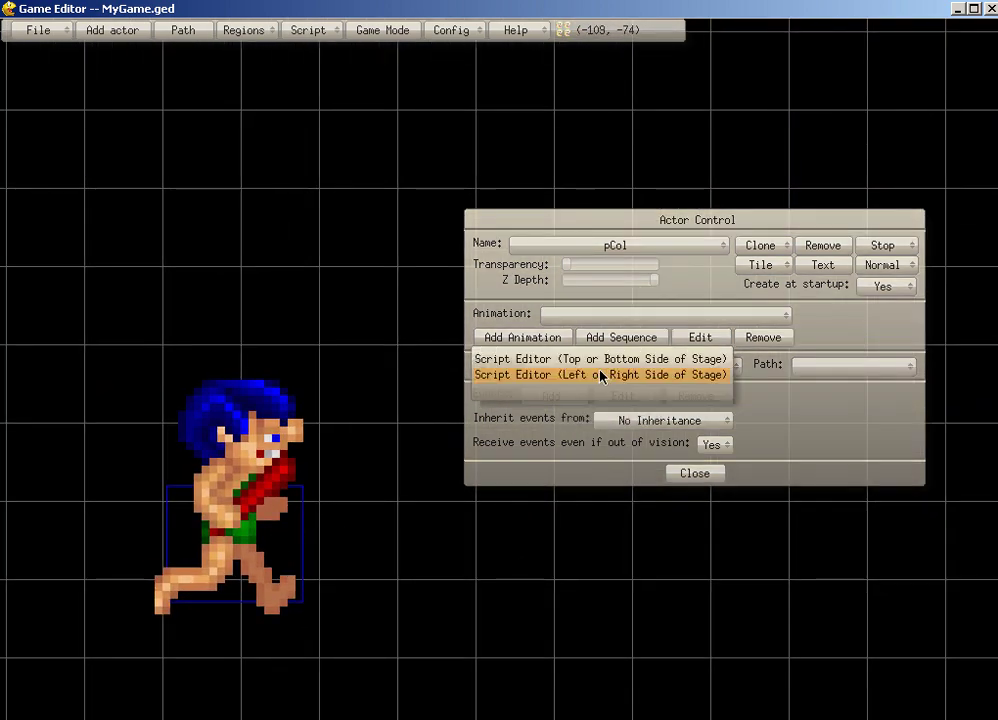
pyautogui.click(600, 375)
pyautogui.click(472, 421)
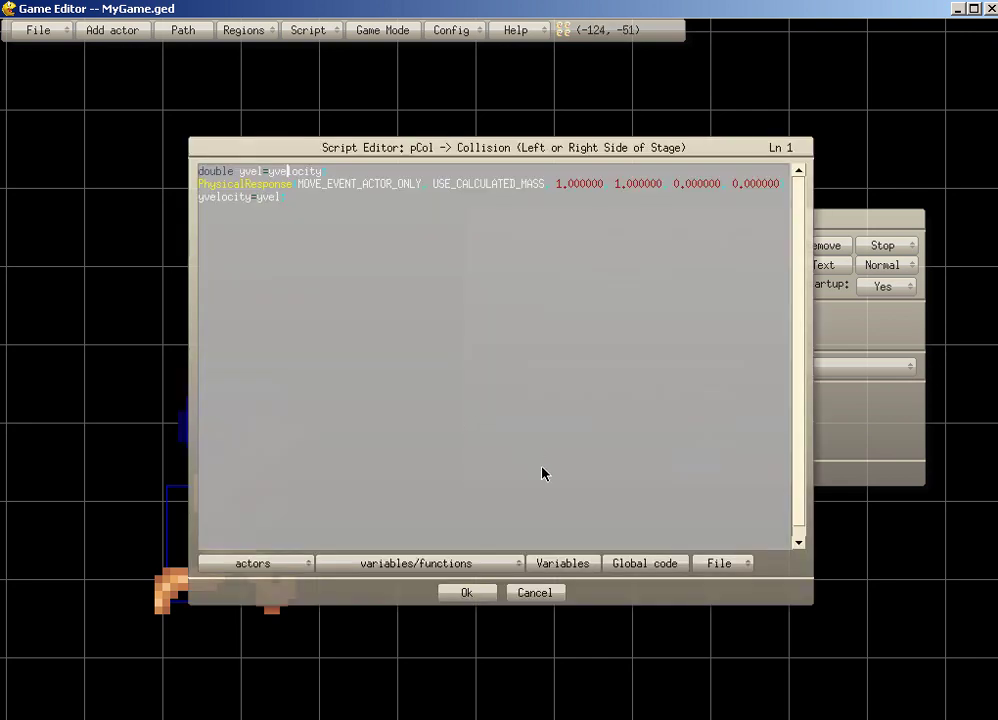
pyautogui.click(552, 593)
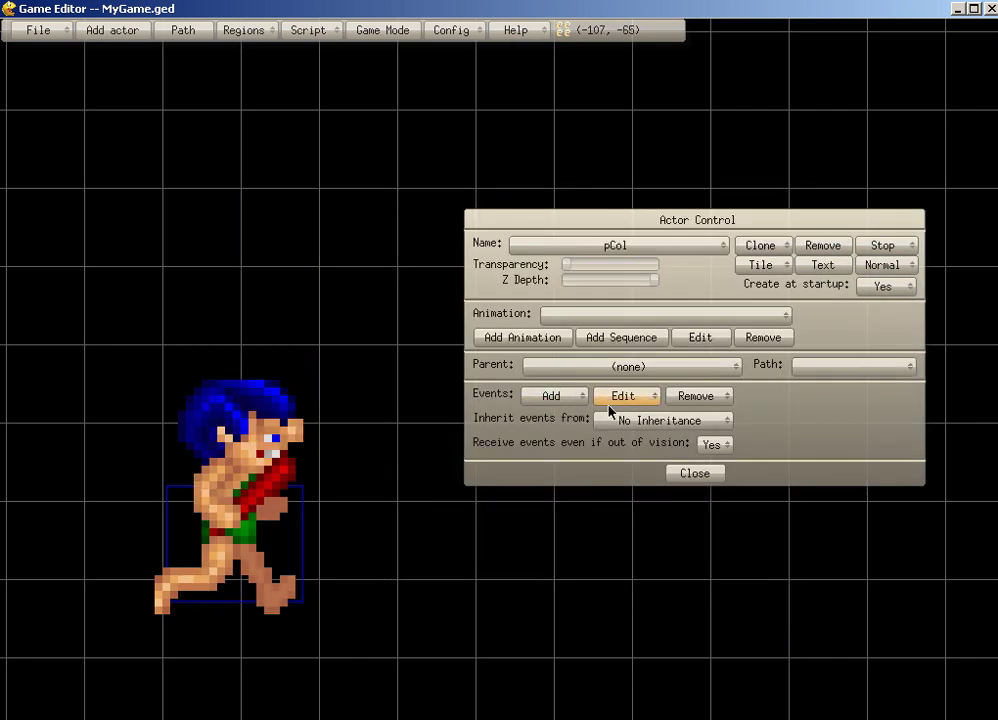
# Review pCol's collision script for the Top or Bottom Side of Stage and leave it without changes.
pyautogui.click(608, 390)
pyautogui.click(607, 381)
pyautogui.click(604, 362)
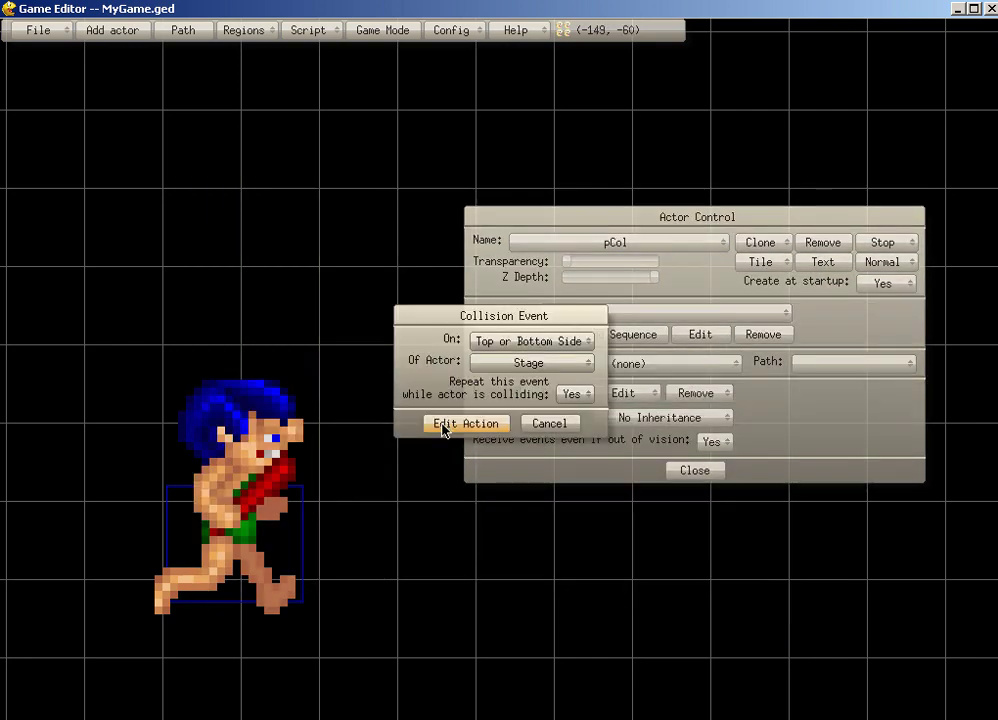
pyautogui.click(447, 425)
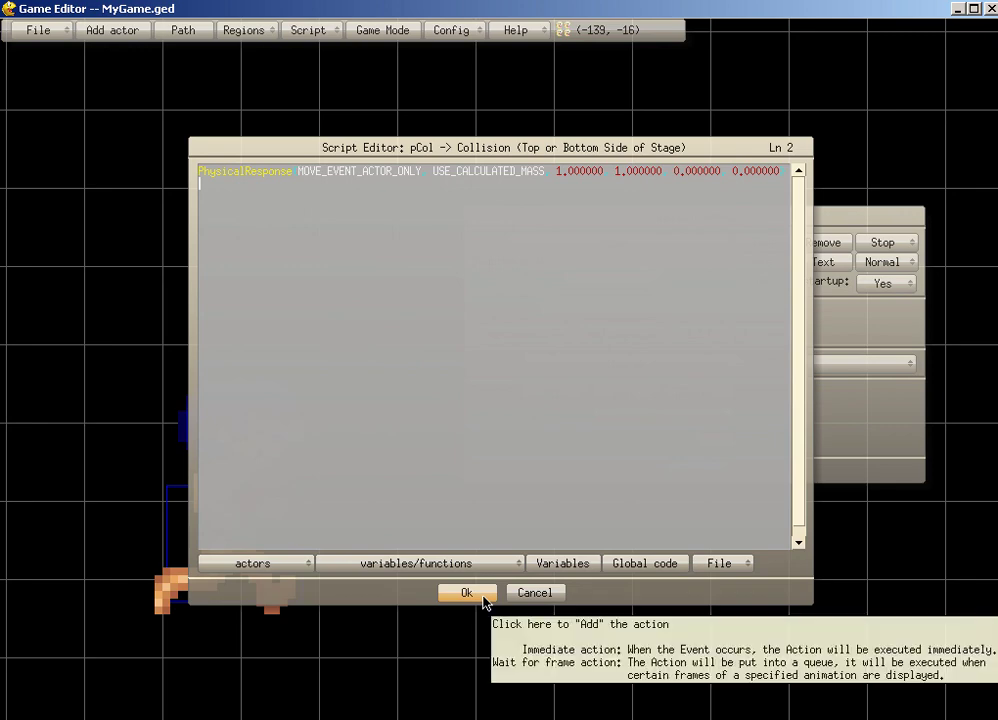
pyautogui.click(537, 593)
# Erase the extra row of brick tiles above the grass on the Stage's first raised block.
pyautogui.scroll(-3, 468, 446)
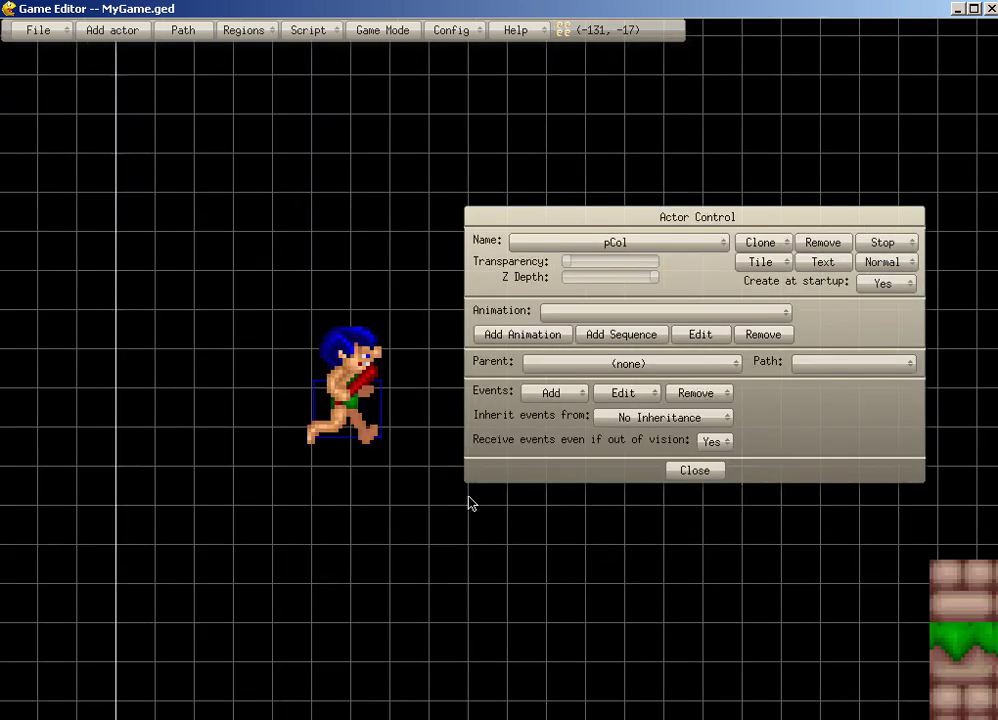
pyautogui.scroll(-3, 350, 521)
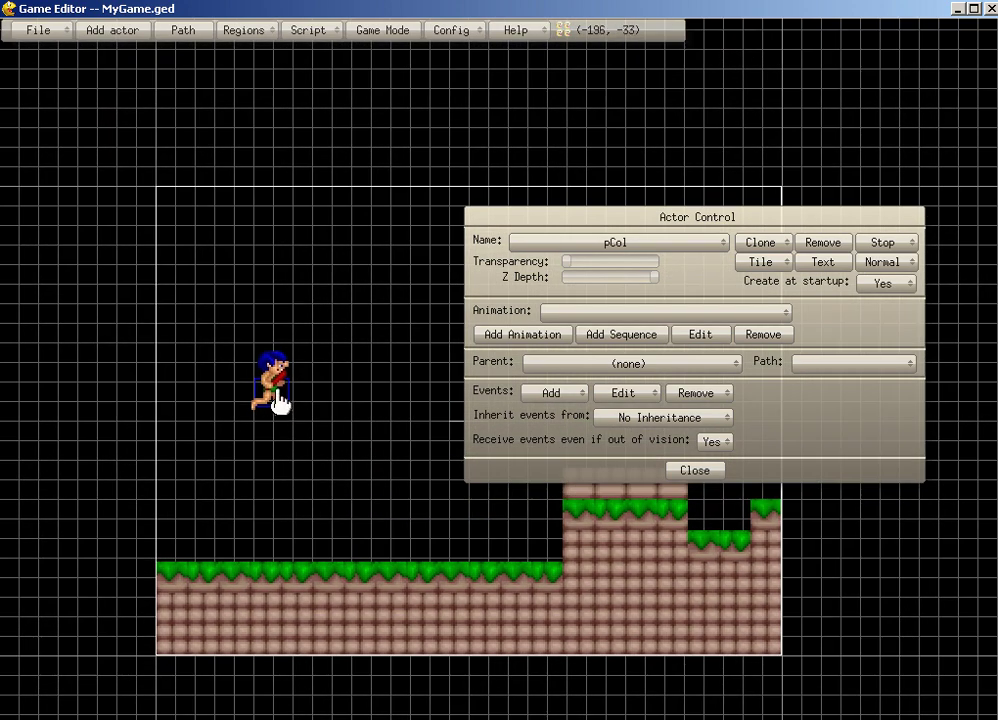
pyautogui.click(268, 396)
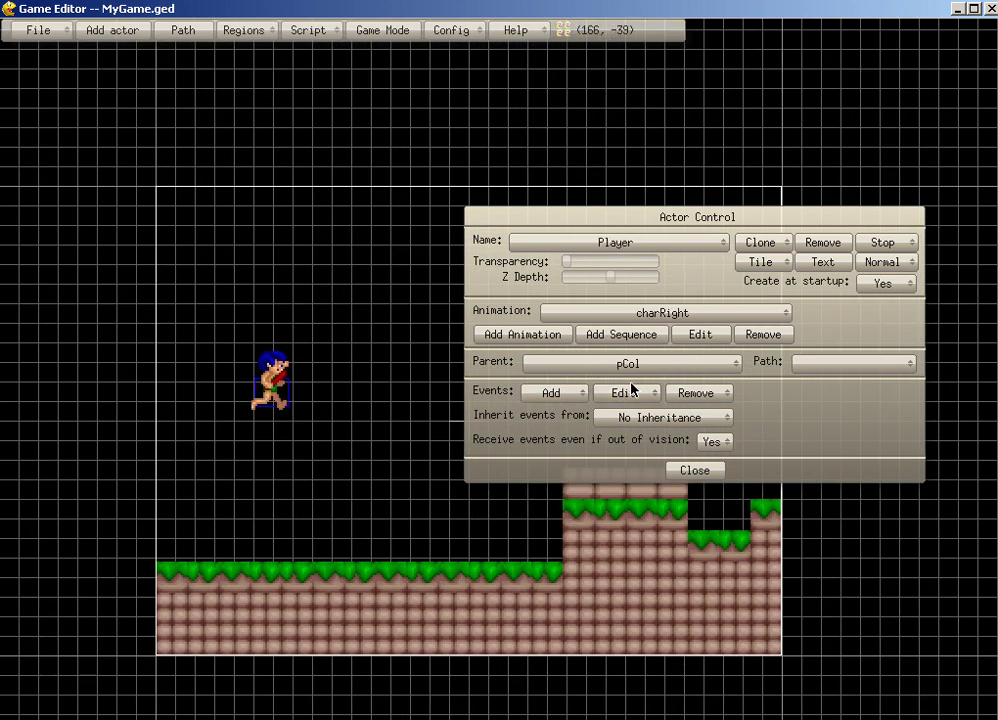
pyautogui.click(295, 401)
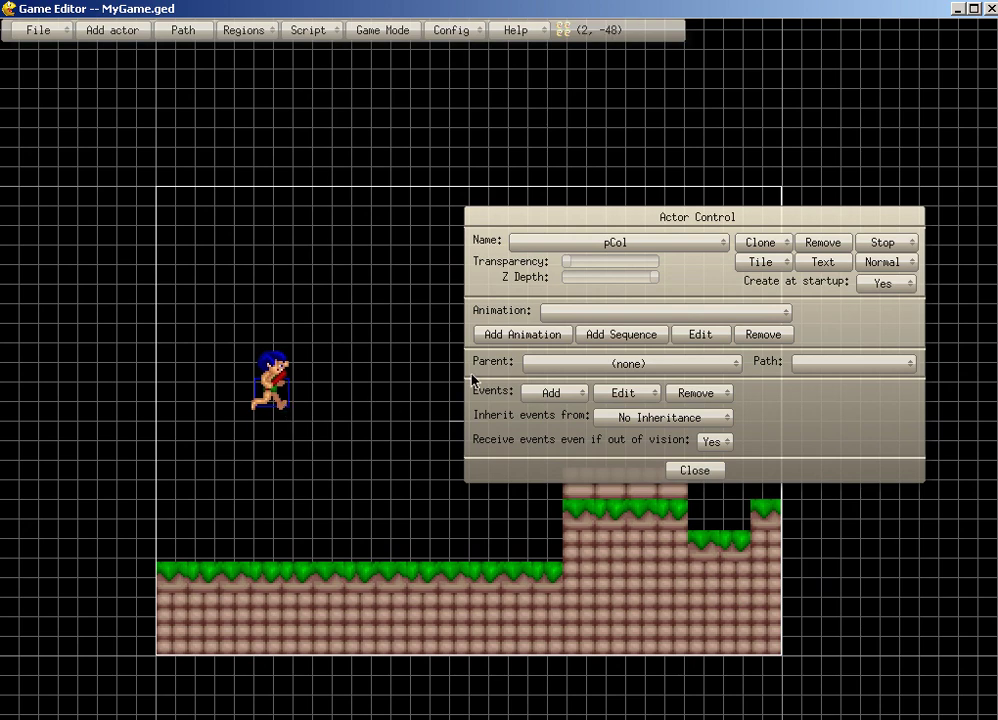
pyautogui.moveTo(476, 380); pyautogui.dragTo(699, 565)
pyautogui.click(581, 518)
pyautogui.moveTo(928, 465); pyautogui.dragTo(737, 608)
pyautogui.click(775, 591)
pyautogui.click(773, 577)
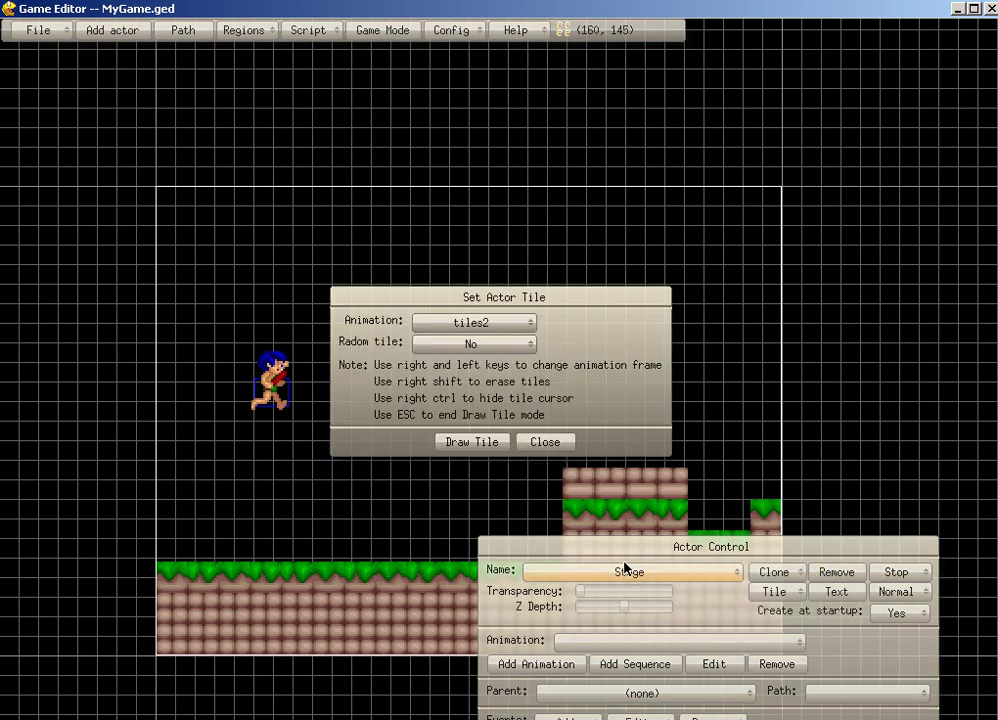
pyautogui.click(500, 440)
pyautogui.keyDown('shift'); pyautogui.moveTo(557, 479); pyautogui.dragTo(702, 490); pyautogui.keyUp('shift')
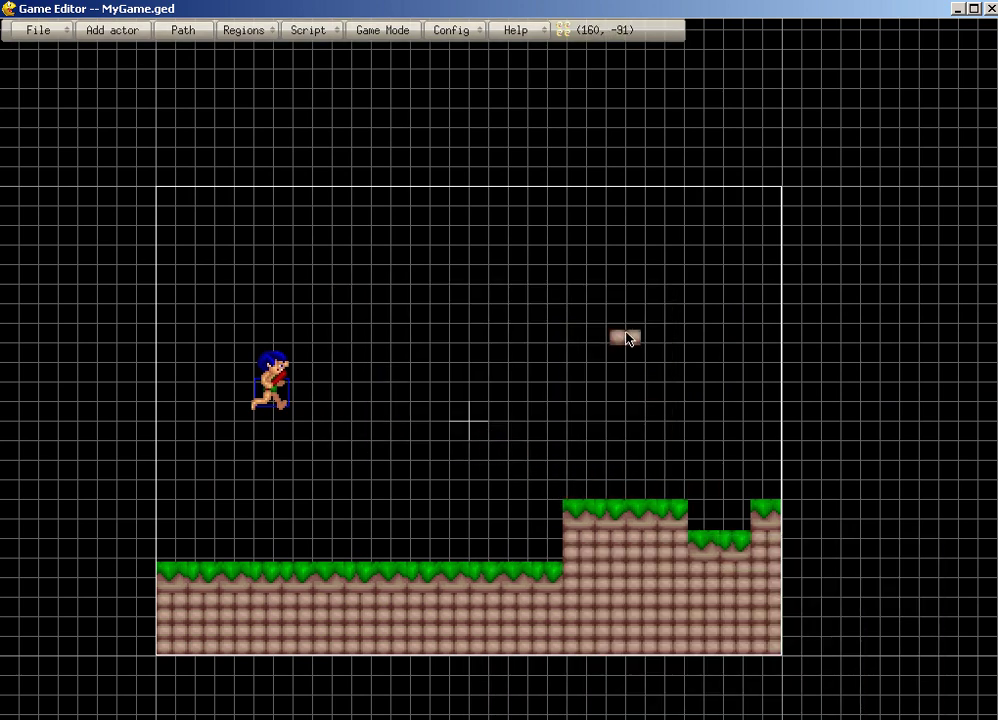
pyautogui.press('Escape')
# In the Player's Draw Actor script, add the condition && xscreen>16 to the KEY_d move-right check.
pyautogui.rightClick(566, 529)
pyautogui.click(441, 431)
pyautogui.rightClick(286, 401)
pyautogui.click(325, 355)
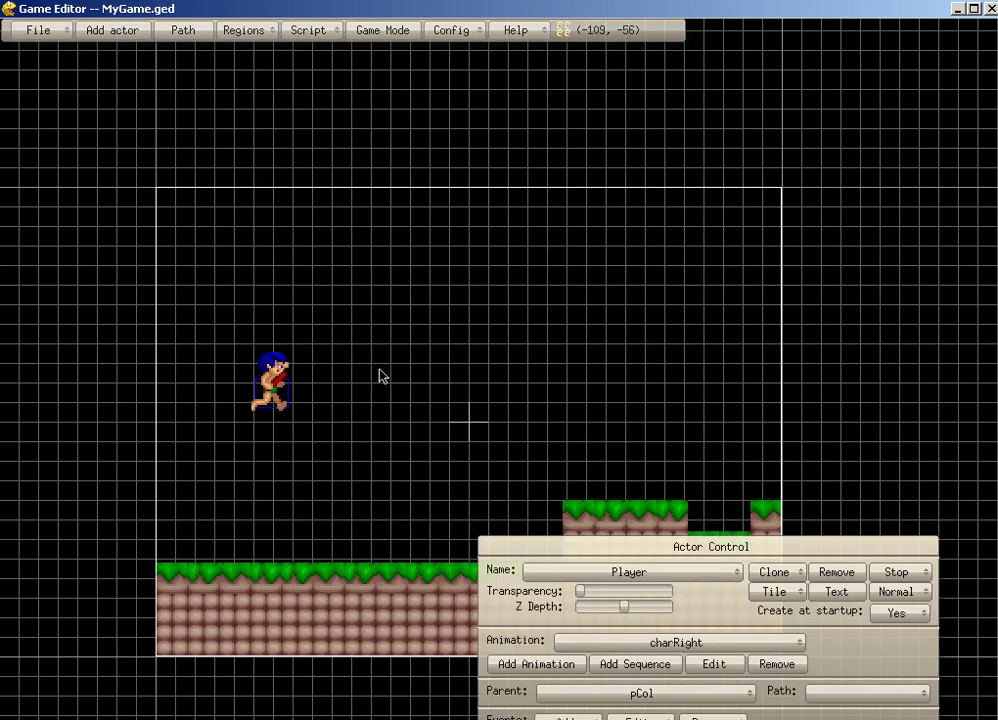
pyautogui.moveTo(697, 588); pyautogui.dragTo(703, 404)
pyautogui.click(636, 559)
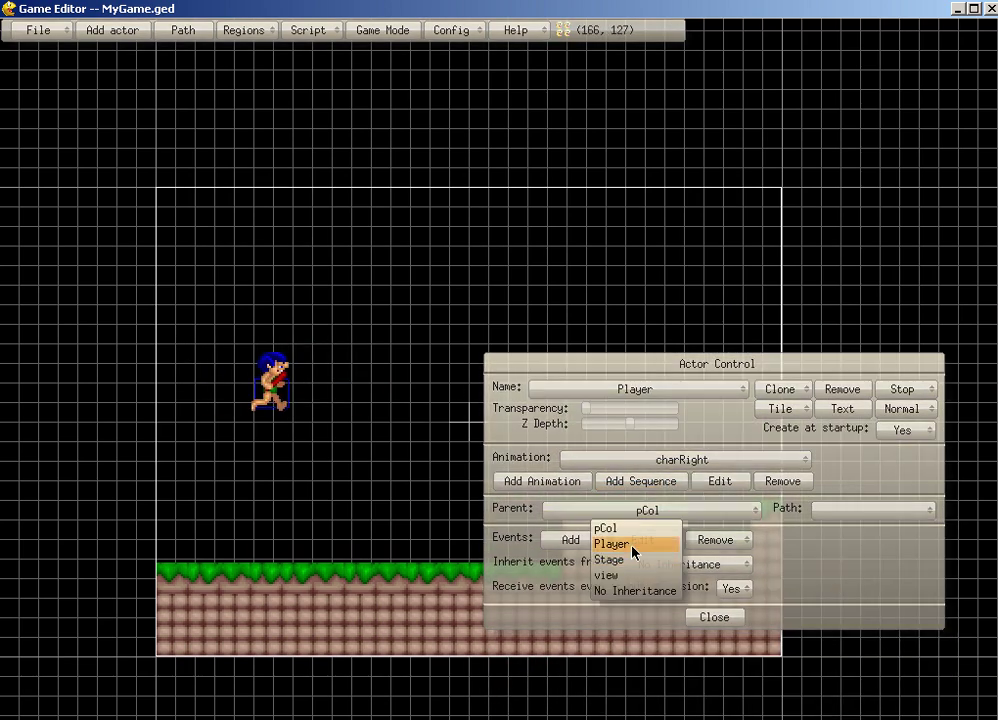
pyautogui.click(650, 541)
pyautogui.click(658, 535)
pyautogui.click(651, 520)
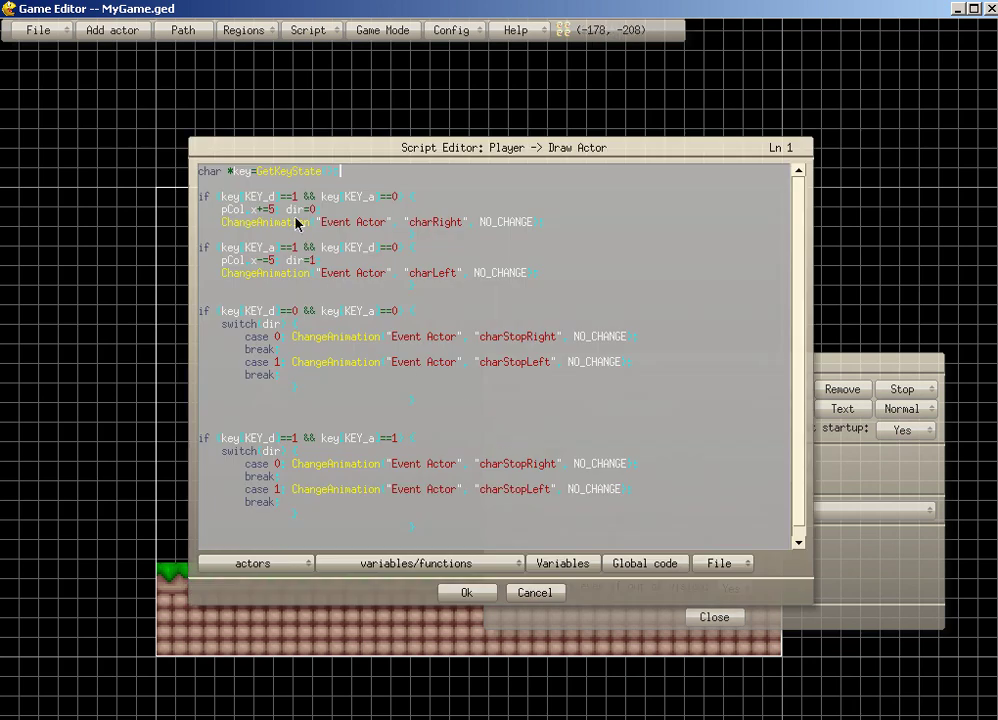
pyautogui.moveTo(240, 196); pyautogui.dragTo(300, 203)
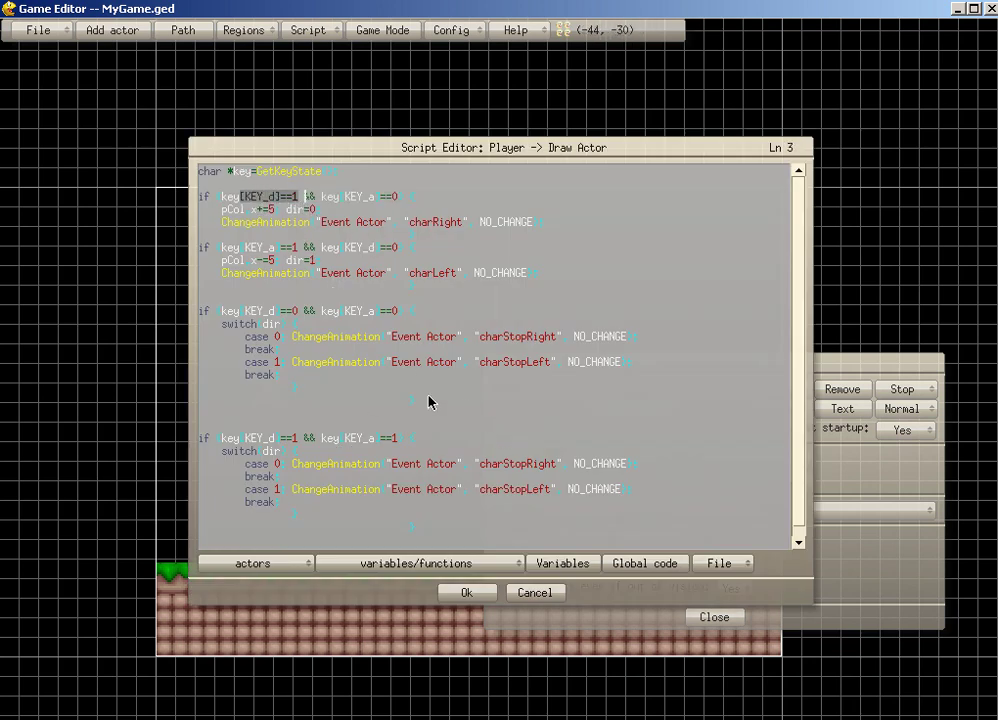
pyautogui.click(418, 349)
pyautogui.click(396, 198)
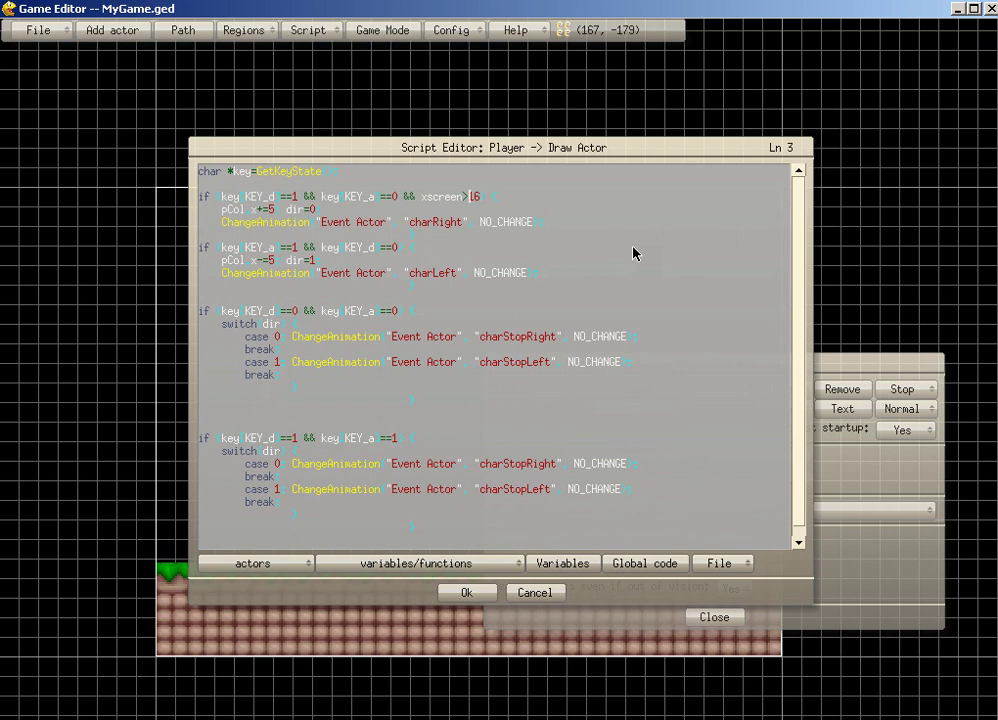
# Add the condition && xscreen<(640-16) to the KEY_a move-left check and save the script as an immediate action.
pyautogui.click(399, 313)
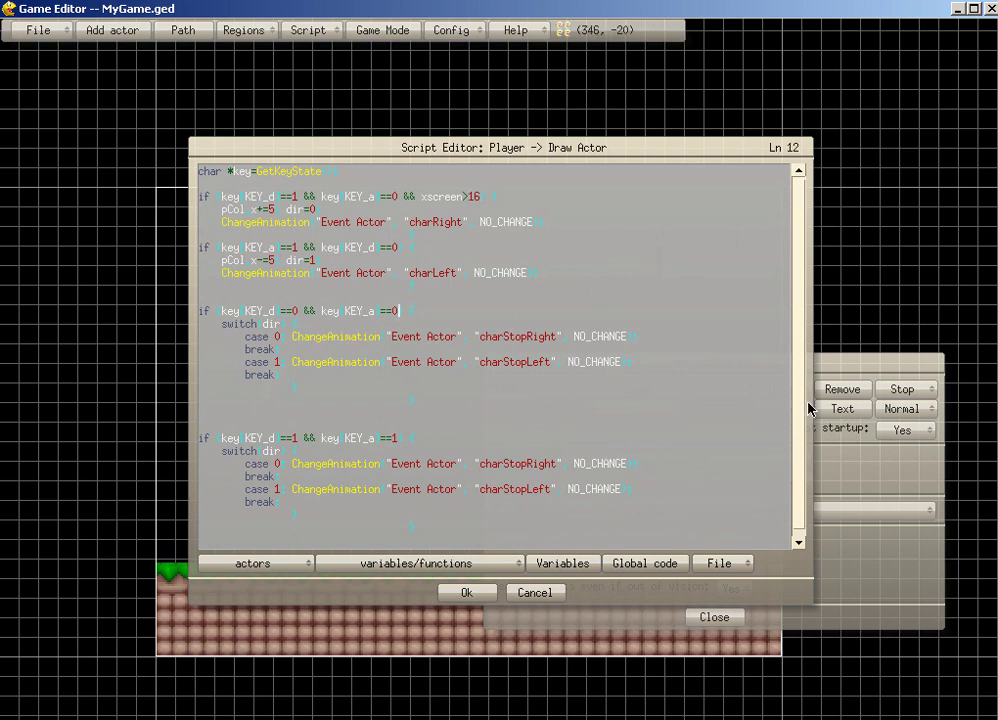
pyautogui.click(405, 248)
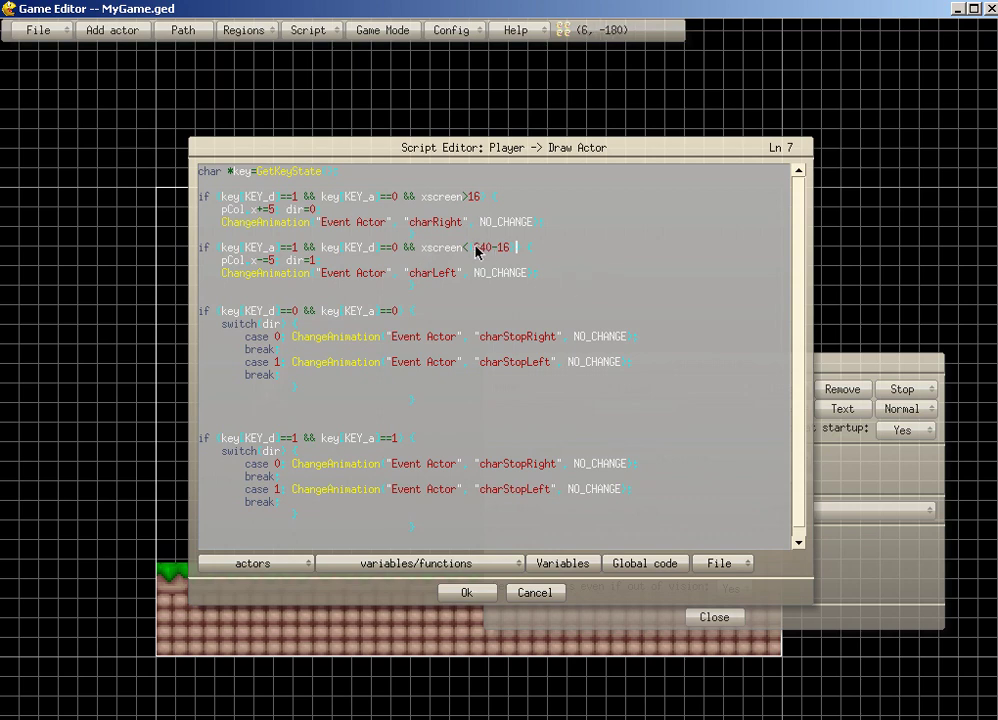
pyautogui.moveTo(476, 251); pyautogui.dragTo(500, 259)
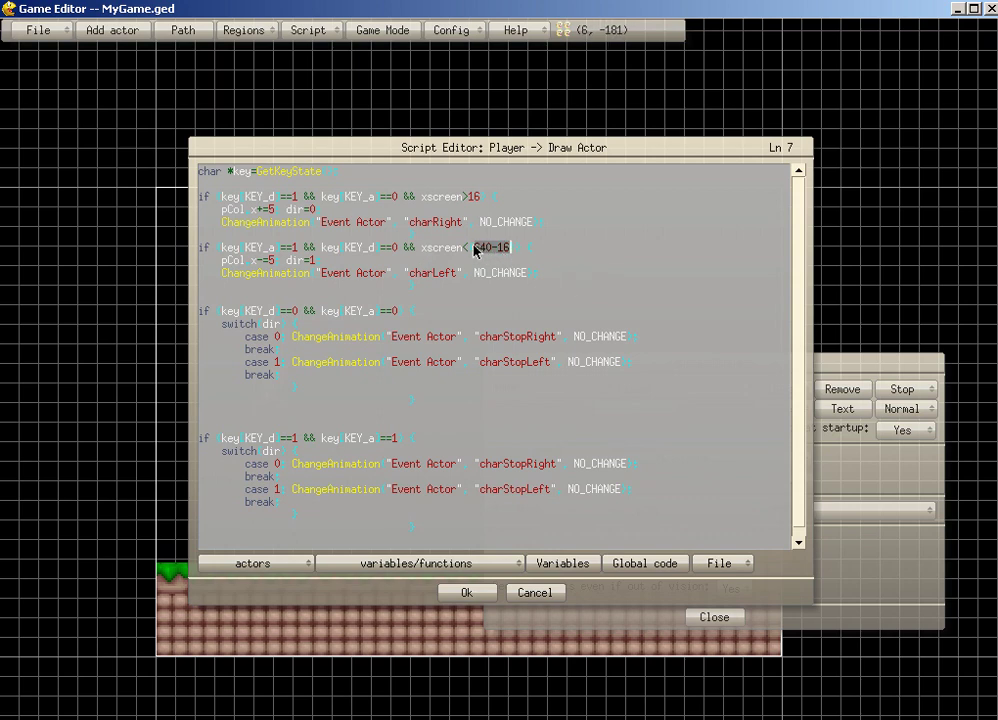
pyautogui.click(497, 257)
pyautogui.click(515, 374)
pyautogui.write(';')
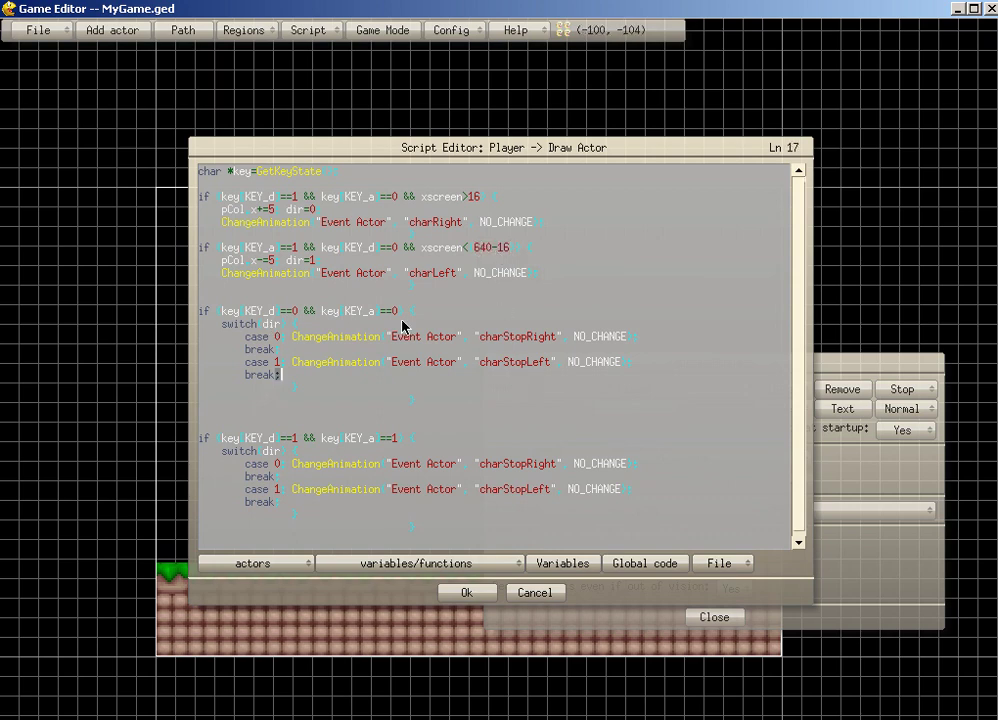
pyautogui.click(484, 594)
pyautogui.click(481, 577)
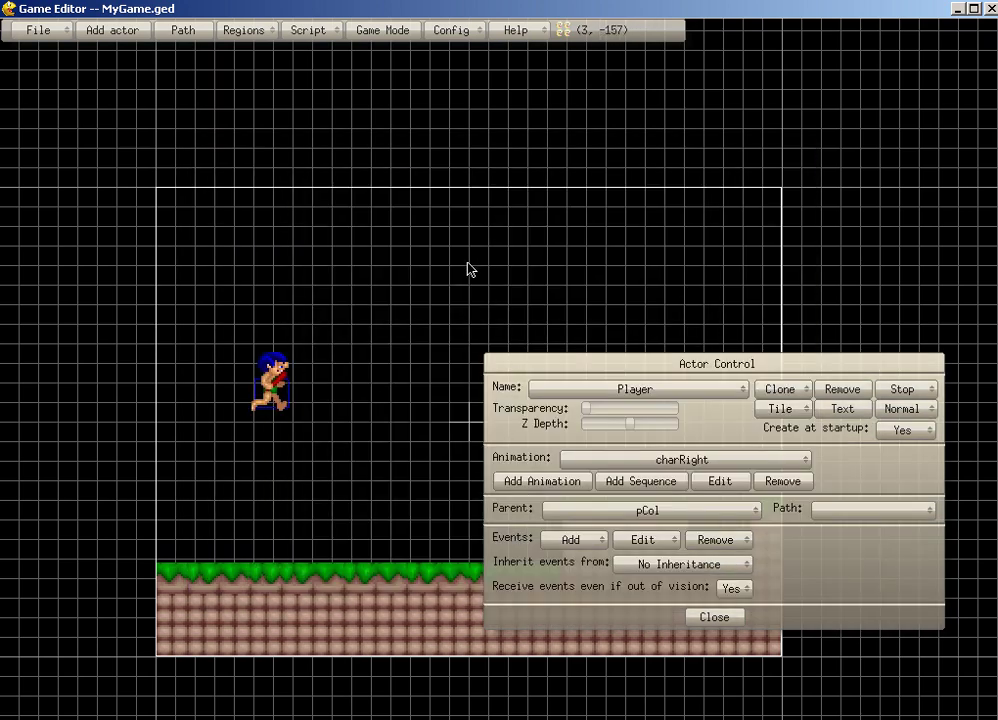
pyautogui.click(624, 545)
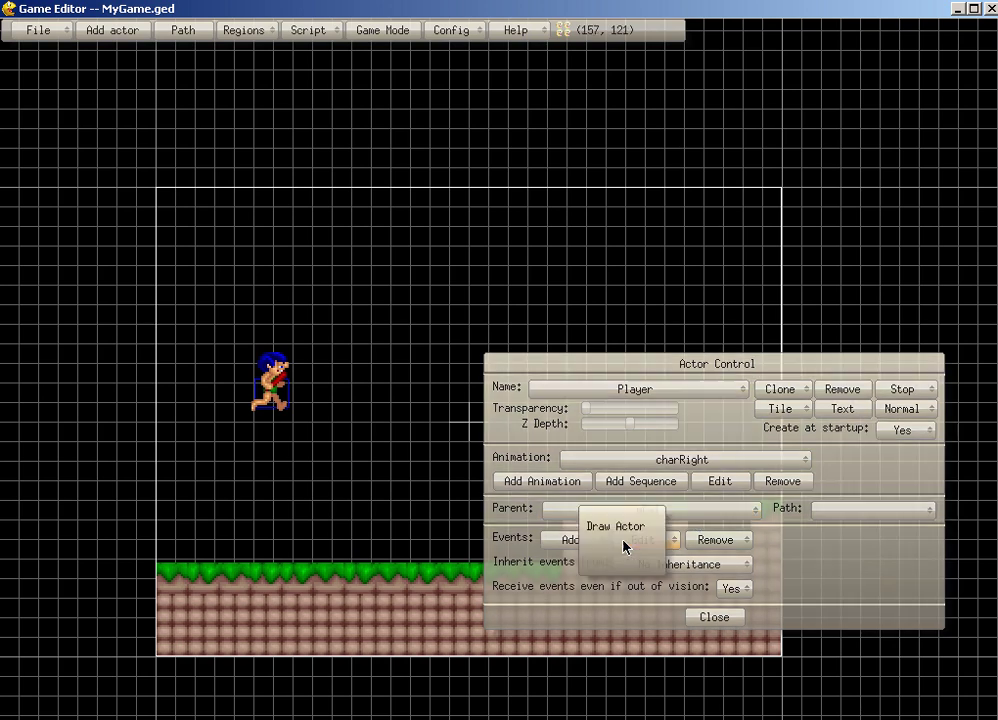
pyautogui.click(546, 555)
pyautogui.click(639, 543)
pyautogui.click(584, 546)
pyautogui.click(585, 540)
pyautogui.click(530, 527)
pyautogui.press('Right')
pyautogui.click(482, 449)
pyautogui.click(470, 578)
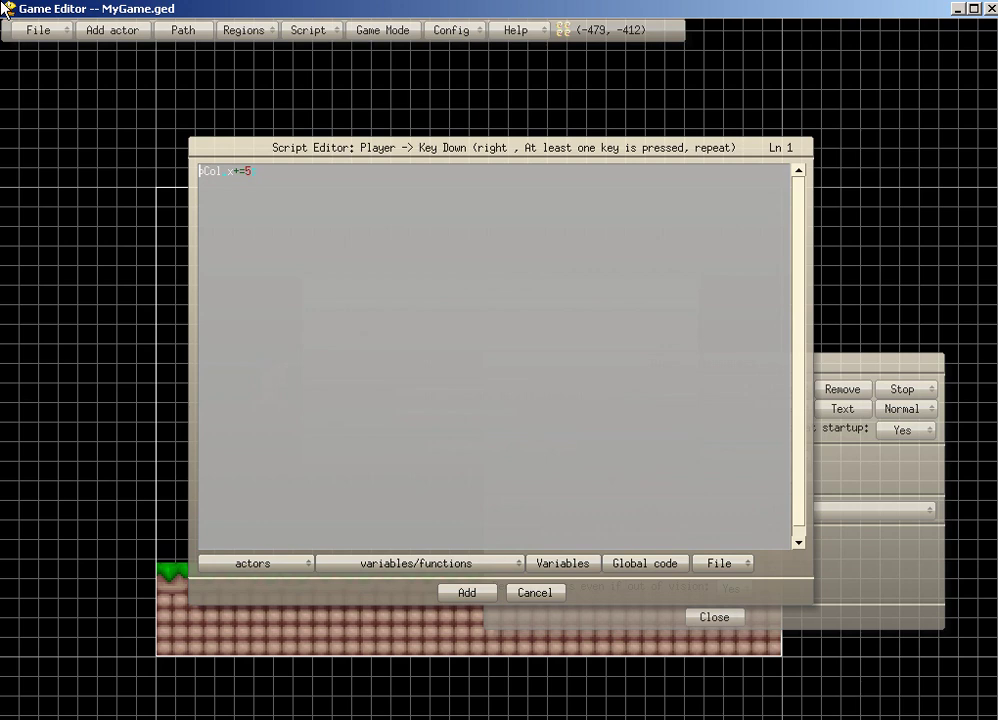
pyautogui.write('if(')
pyautogui.write('xscreen<')
pyautogui.write(' 640-16')
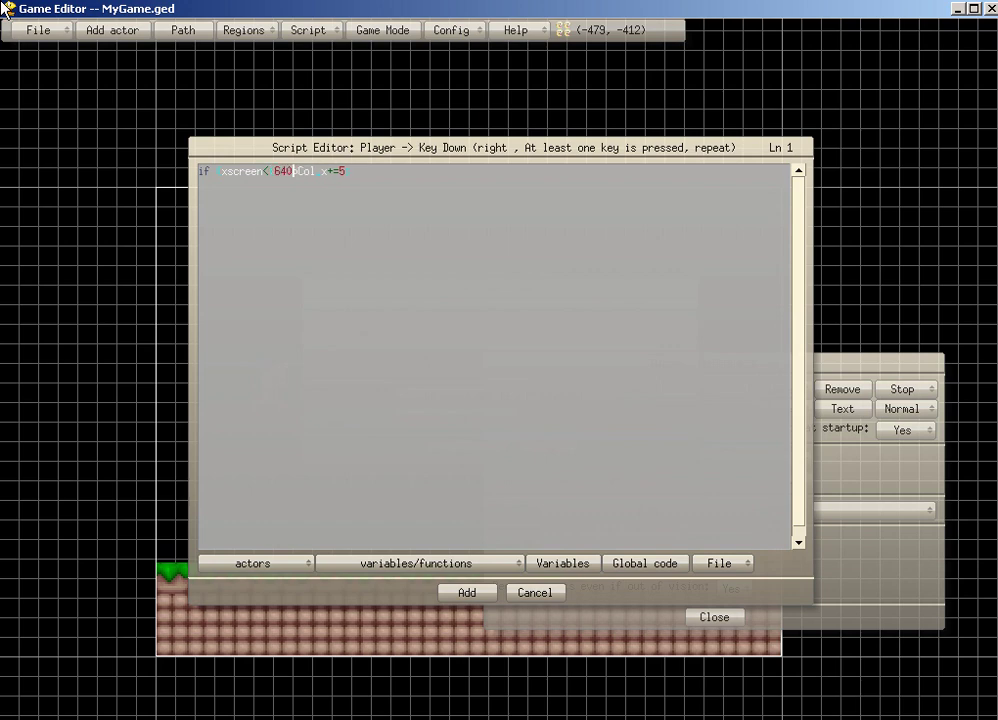
pyautogui.write(')')
pyautogui.press('Return')
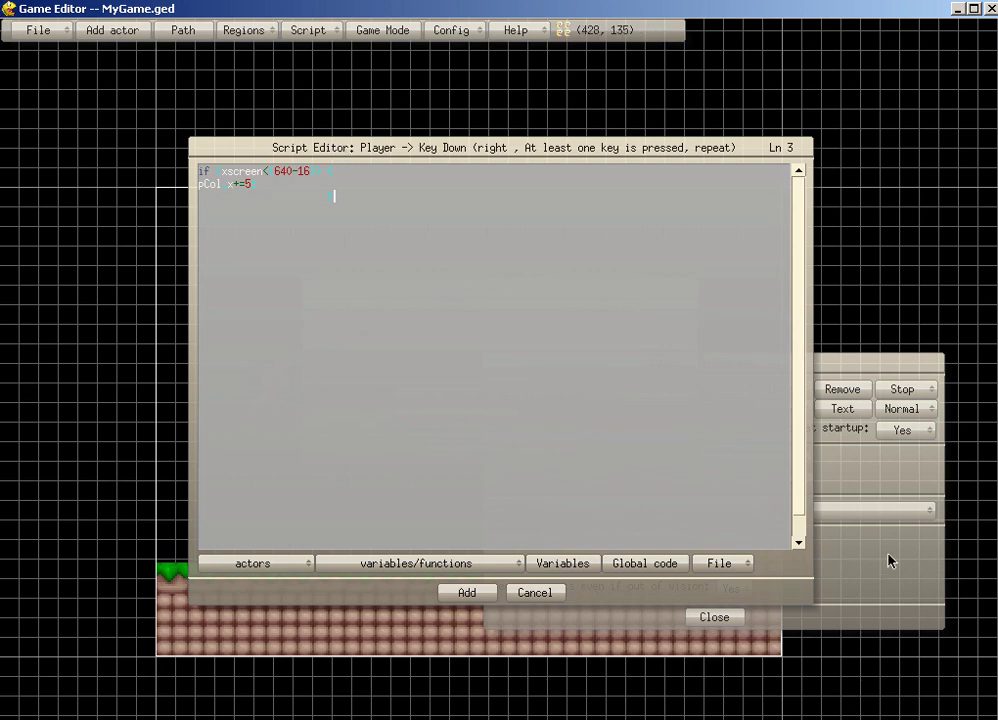
pyautogui.click(314, 352)
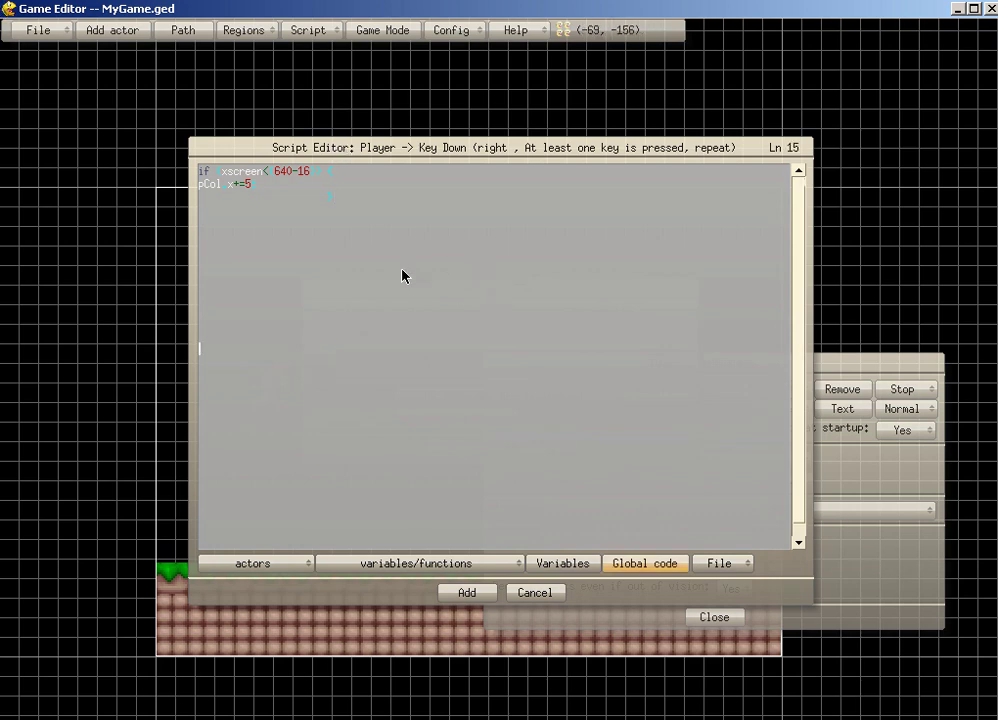
pyautogui.click(535, 593)
pyautogui.click(470, 406)
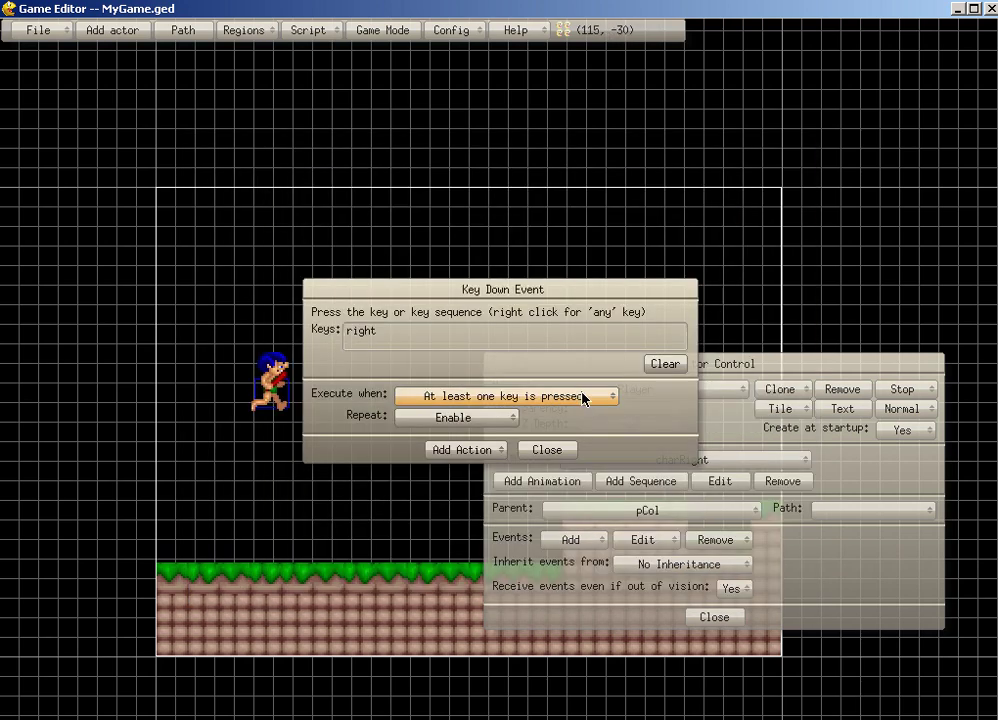
pyautogui.click(560, 454)
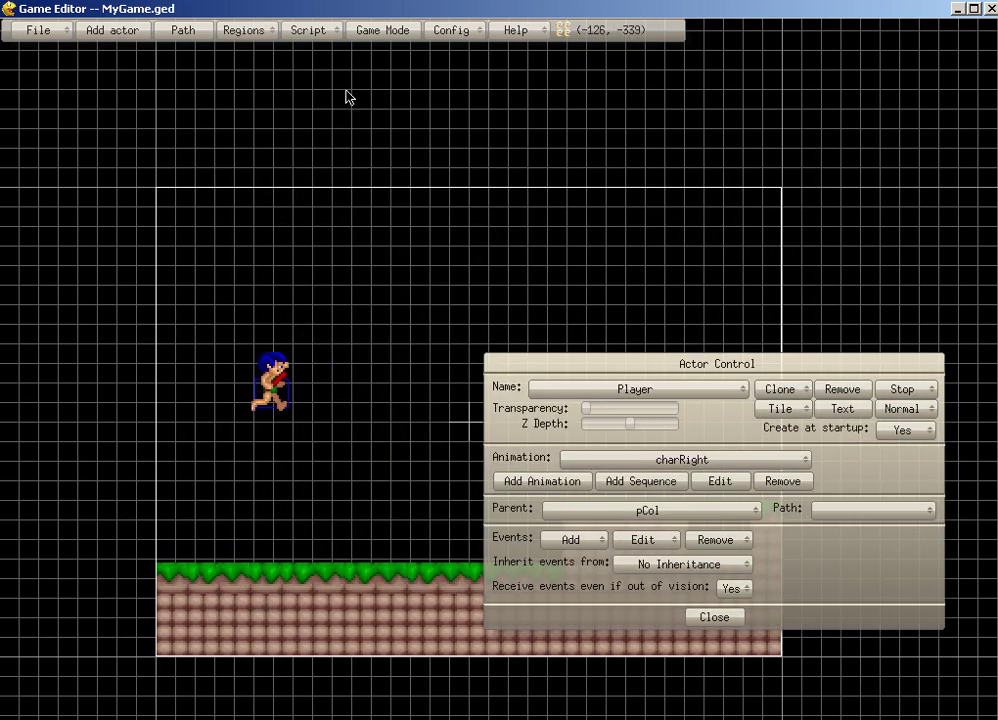
# Run the game to test the Player's walking with the new screen-edge conditions.
pyautogui.click(377, 30)
pyautogui.press('Left')
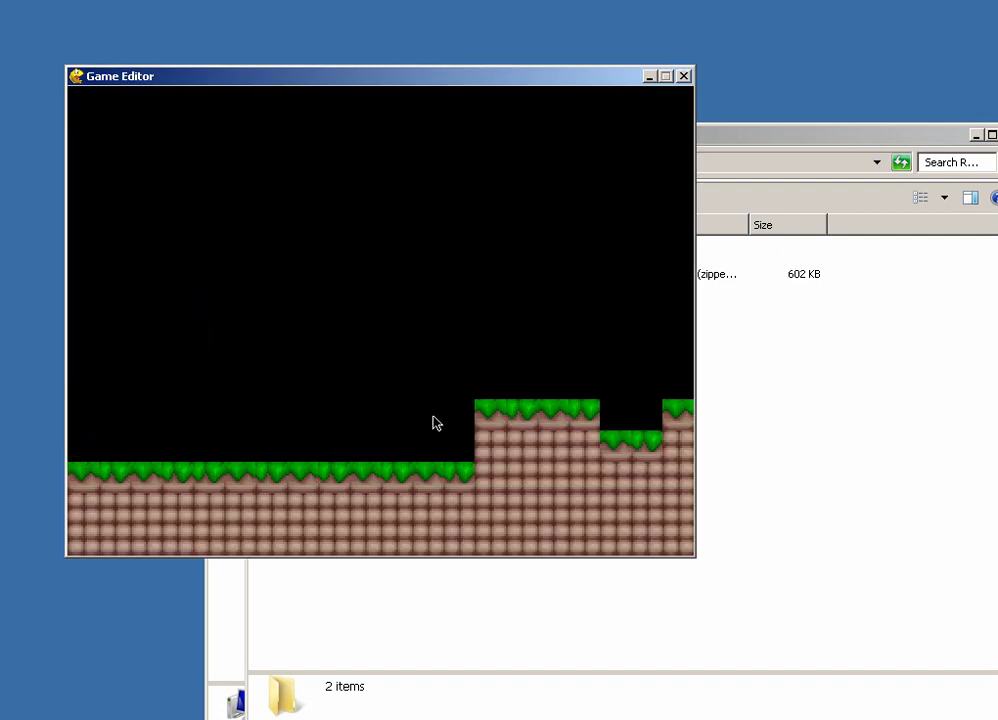
pyautogui.press('Escape')
# Swap the limits in the Player's Draw Actor script to xscreen<(640-16) for KEY_d and xscreen>16 for KEY_a, saving it as an immediate action.
pyautogui.click(642, 539)
pyautogui.click(641, 528)
pyautogui.click(630, 511)
pyautogui.click(471, 197)
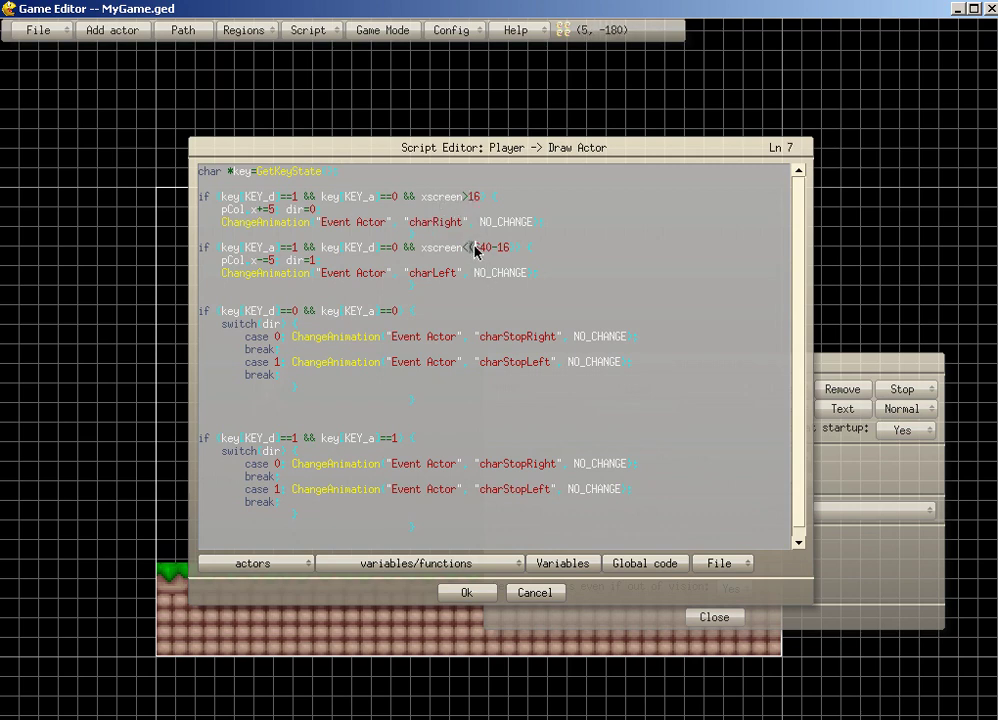
pyautogui.moveTo(465, 249); pyautogui.dragTo(518, 252)
pyautogui.hotkey('ctrl', 'c')
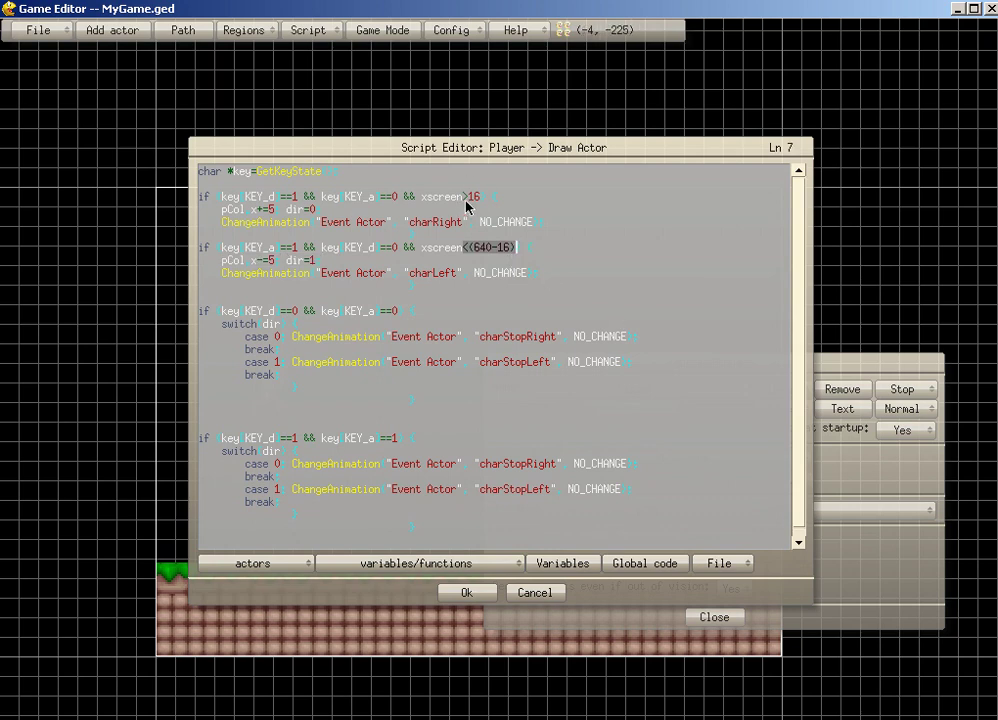
pyautogui.press('Delete')
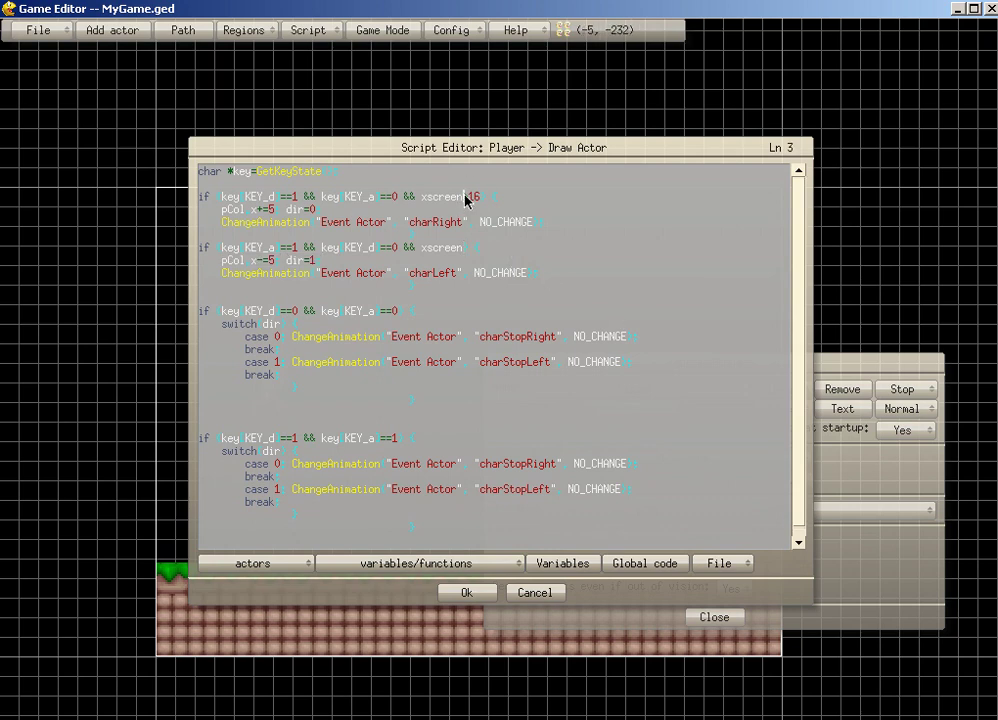
pyautogui.moveTo(465, 198); pyautogui.dragTo(476, 203)
pyautogui.hotkey('ctrl', 'v')
pyautogui.click(466, 248)
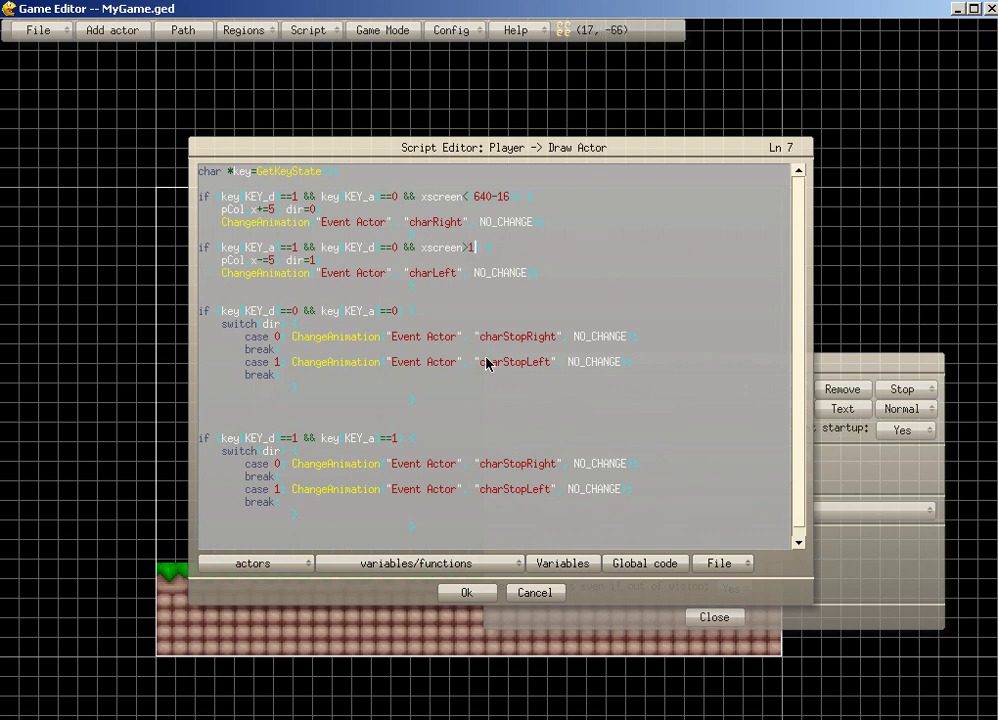
pyautogui.click(468, 593)
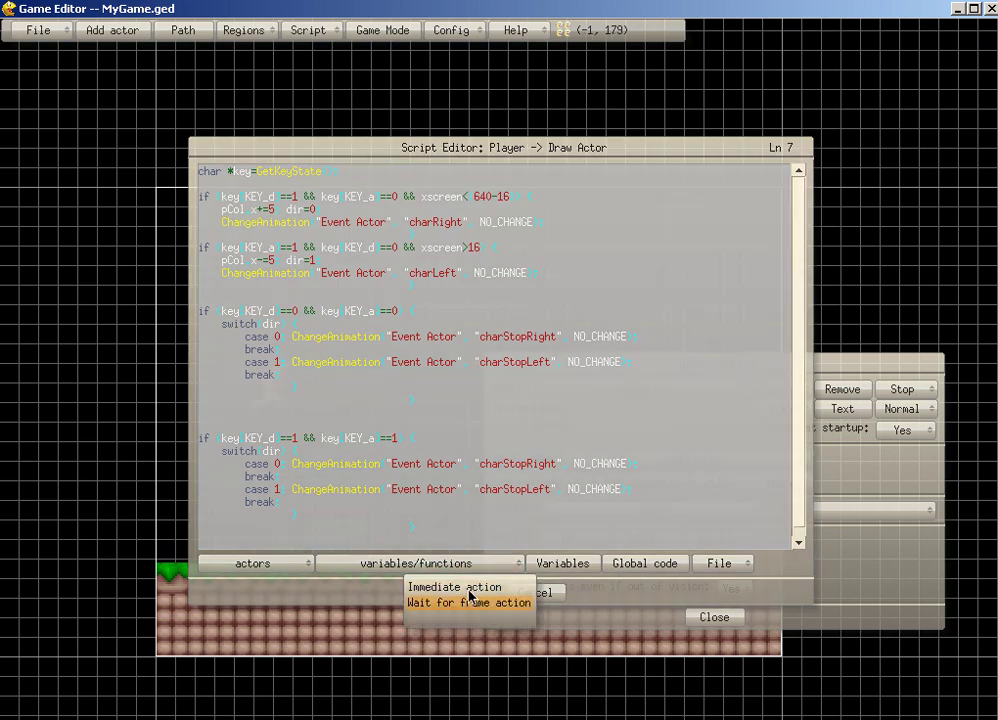
pyautogui.click(468, 587)
# Run the game and test walking the Player in both directions and against the first raised block.
pyautogui.click(383, 34)
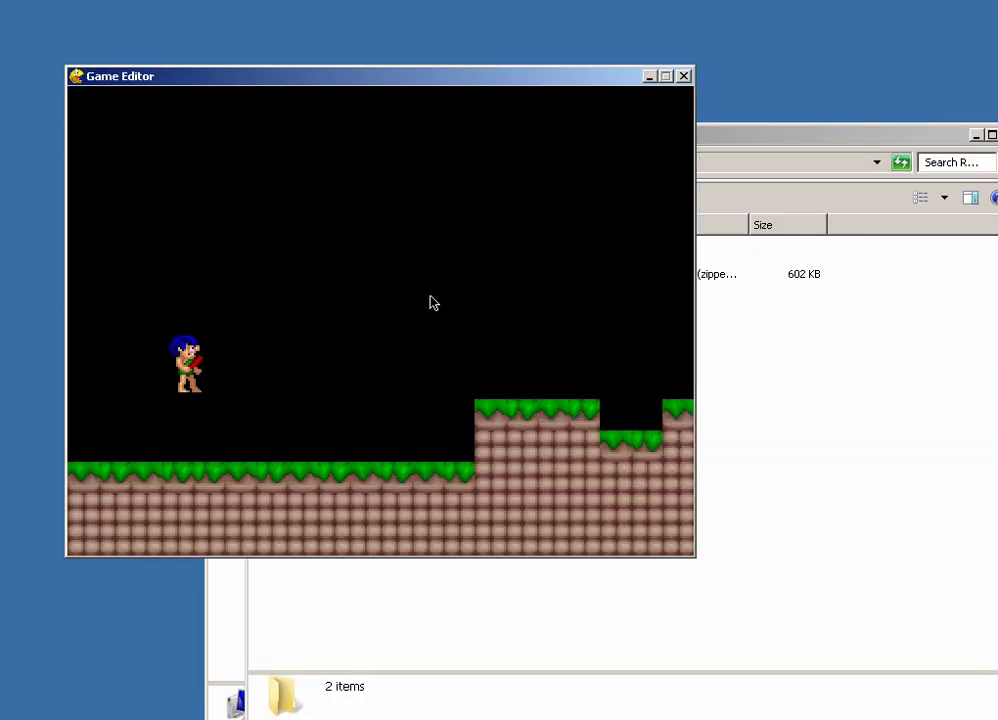
pyautogui.press('Left')
pyautogui.press('Right')
pyautogui.press('Left')
pyautogui.press('Right')
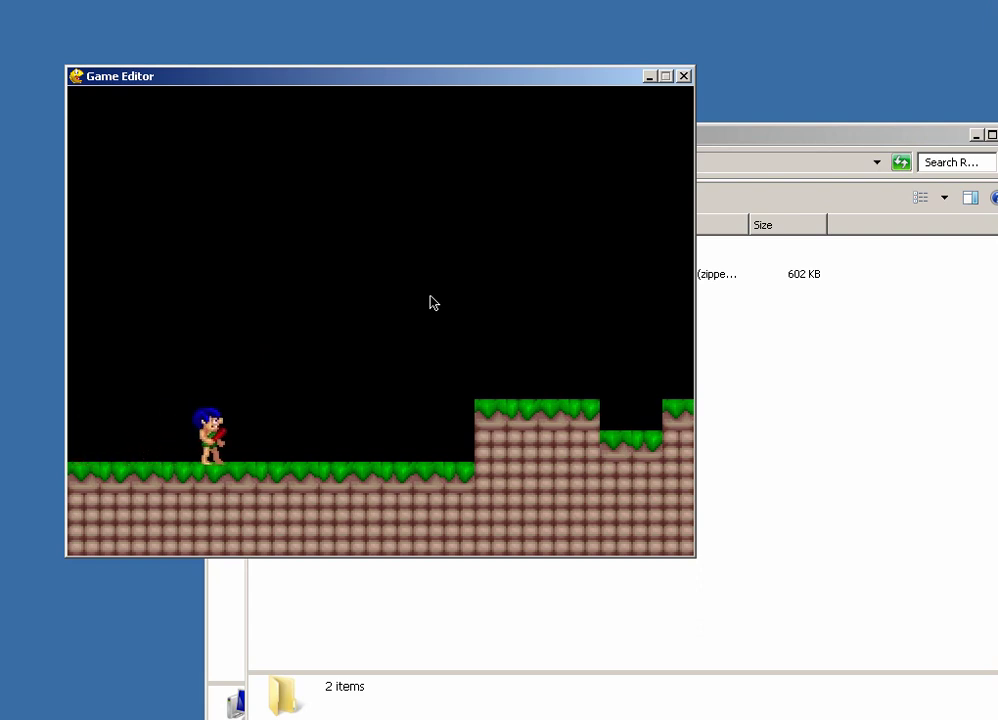
pyautogui.press('Left')
pyautogui.press('Right')
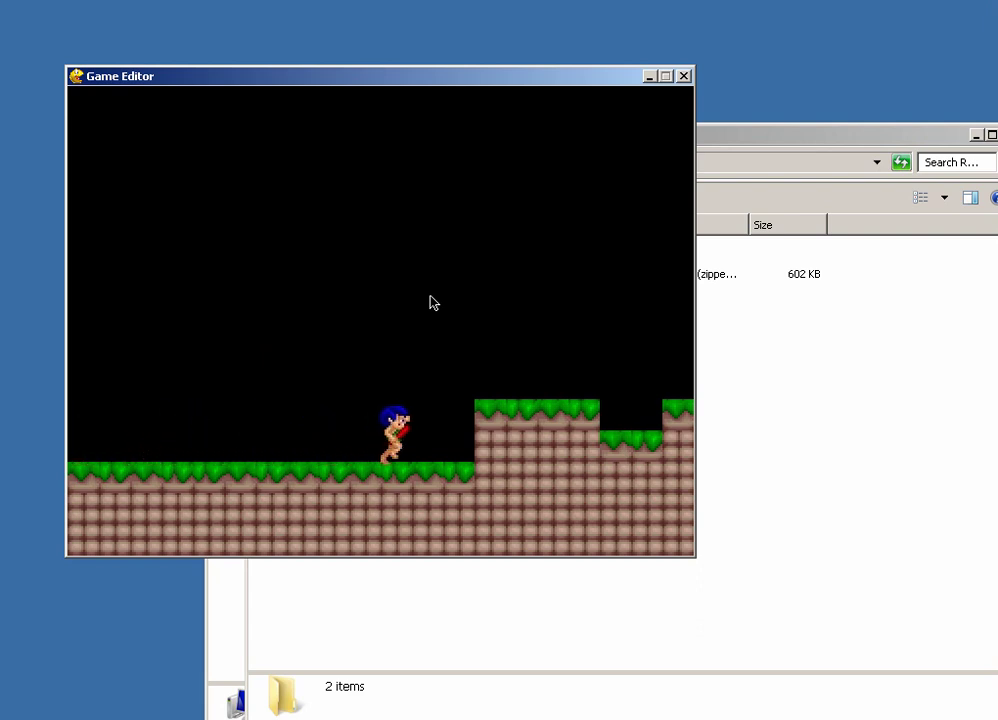
pyautogui.press('Right')
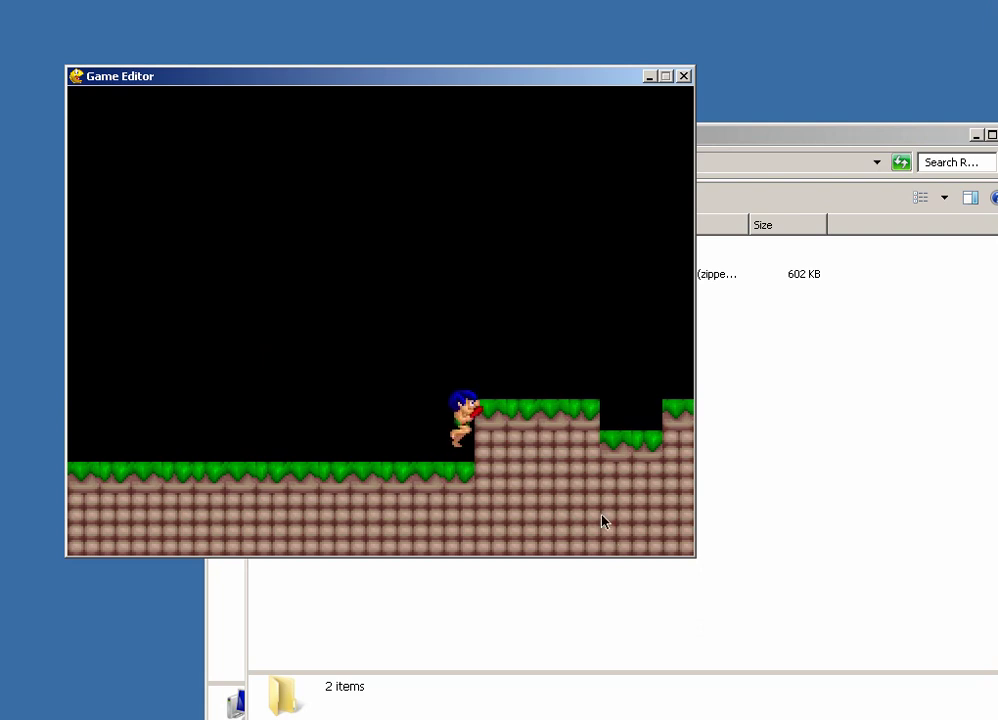
# Test the Player jumping onto the first raised block and walking along it, and end the test run.
pyautogui.press('Left')
pyautogui.press('Right')
pyautogui.press('Up')
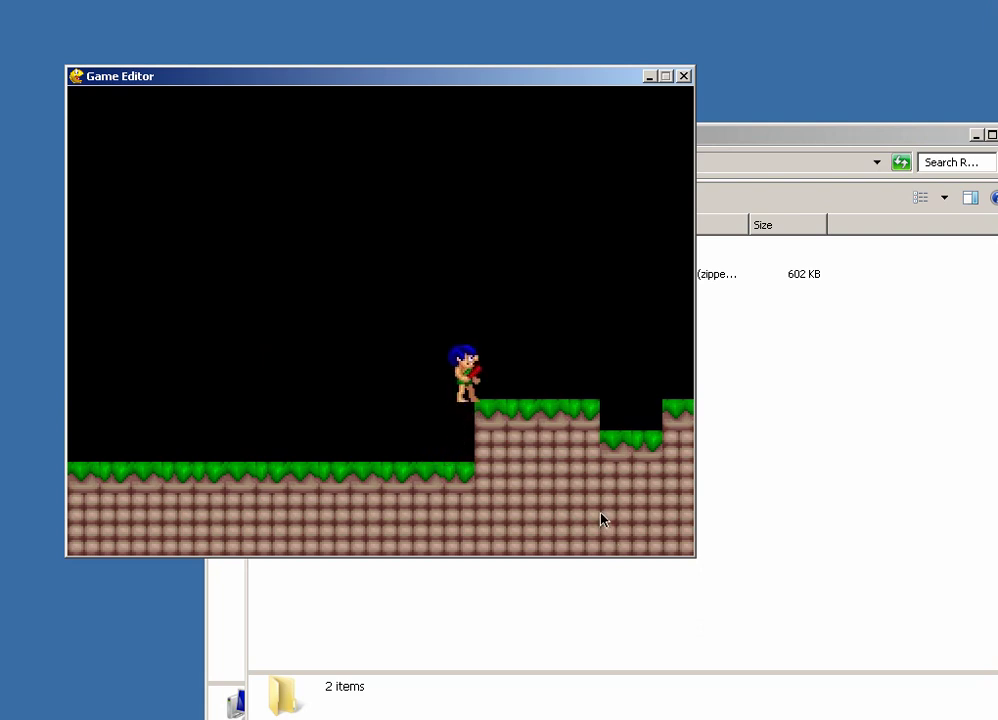
pyautogui.press('Right')
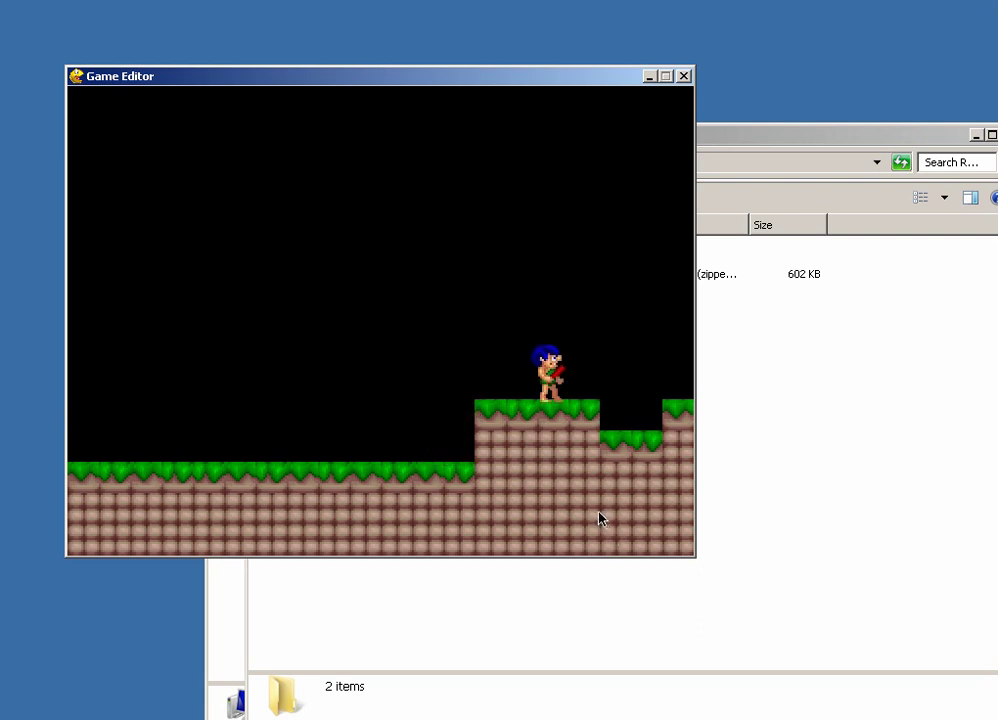
pyautogui.press('Escape')
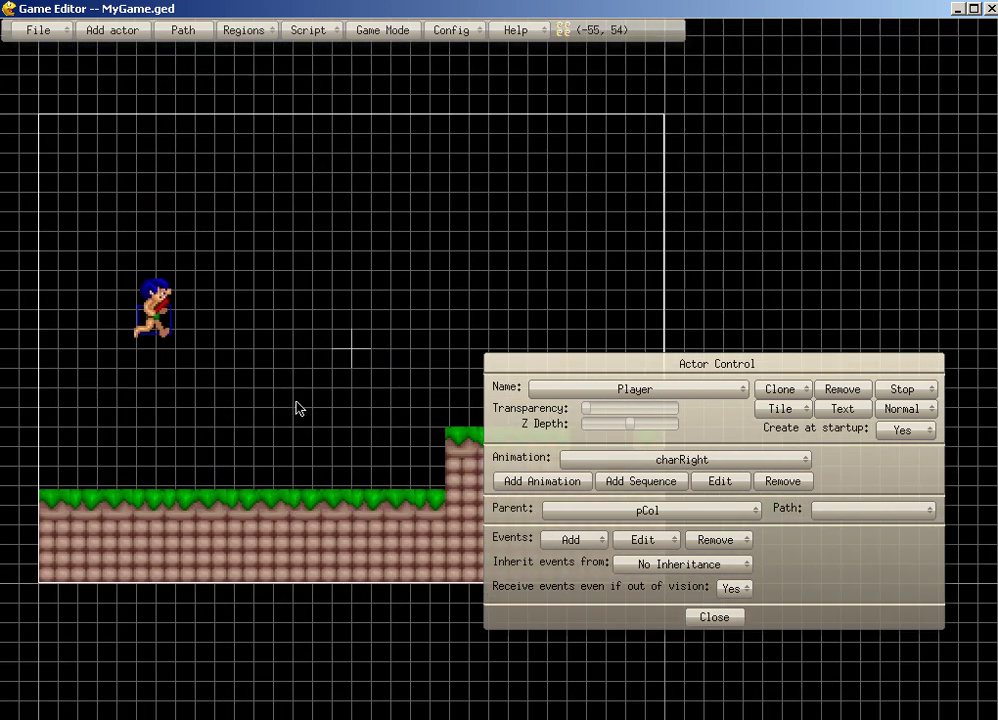
pyautogui.moveTo(296, 408); pyautogui.dragTo(241, 492)
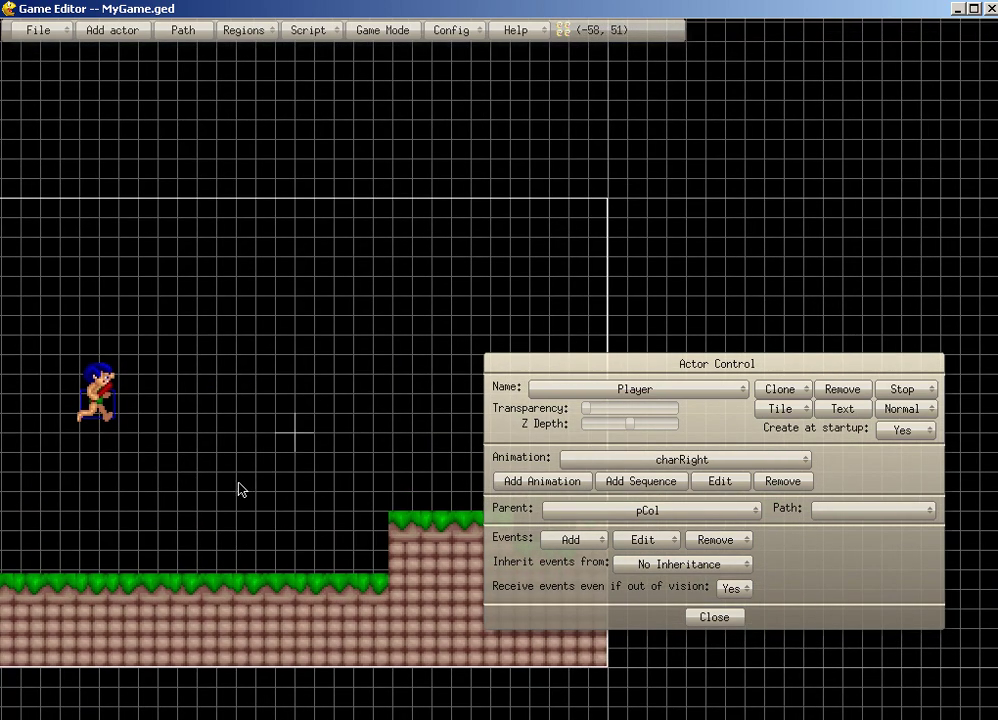
pyautogui.moveTo(376, 451); pyautogui.dragTo(257, 419)
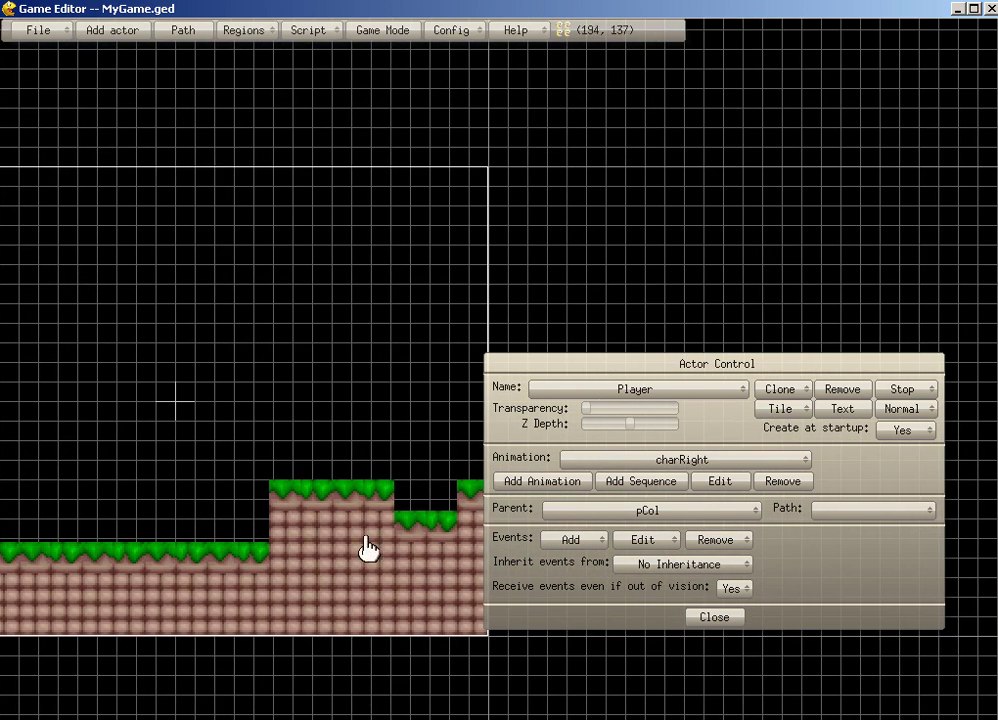
pyautogui.moveTo(125, 397); pyautogui.dragTo(57, 371)
pyautogui.moveTo(278, 395); pyautogui.dragTo(409, 443)
pyautogui.moveTo(297, 340); pyautogui.dragTo(497, 334)
pyautogui.moveTo(545, 362); pyautogui.dragTo(478, 120)
pyautogui.moveTo(820, 406); pyautogui.dragTo(784, 413)
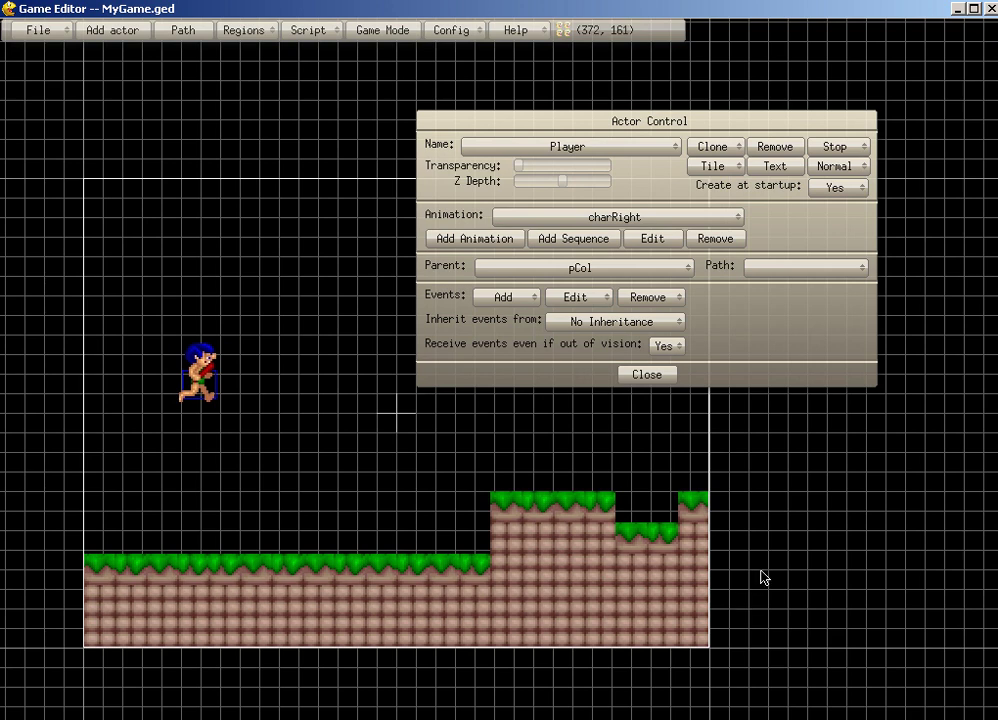
pyautogui.click(689, 555)
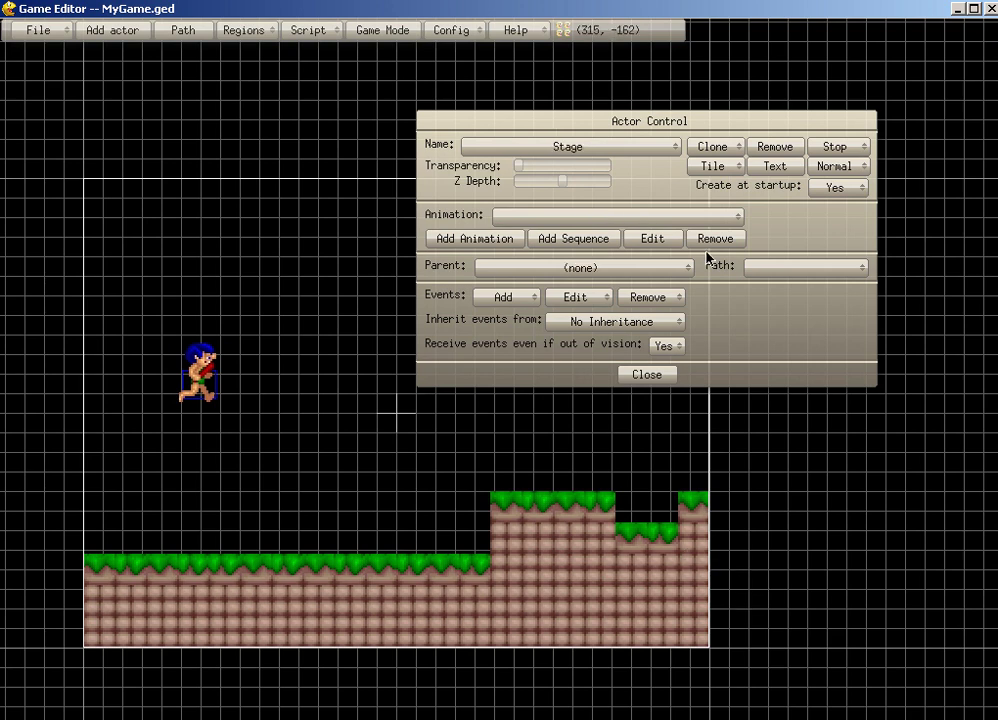
# Add a normal actor named BG_TILES and give it a single-file tree1 animation from tree1.bmp.
pyautogui.click(97, 36)
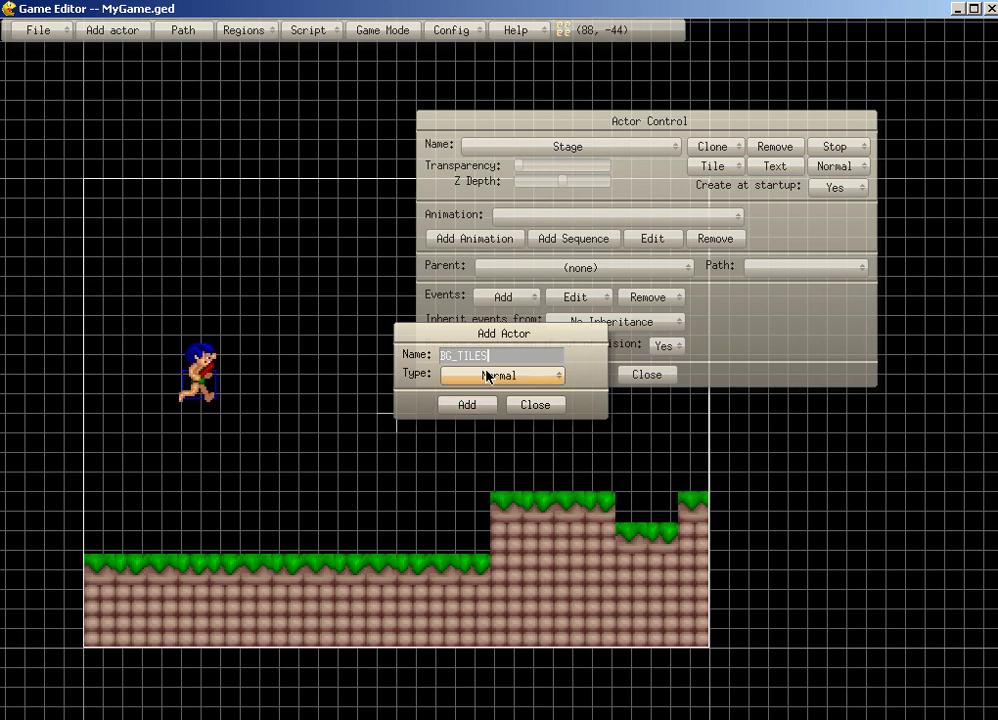
pyautogui.click(478, 405)
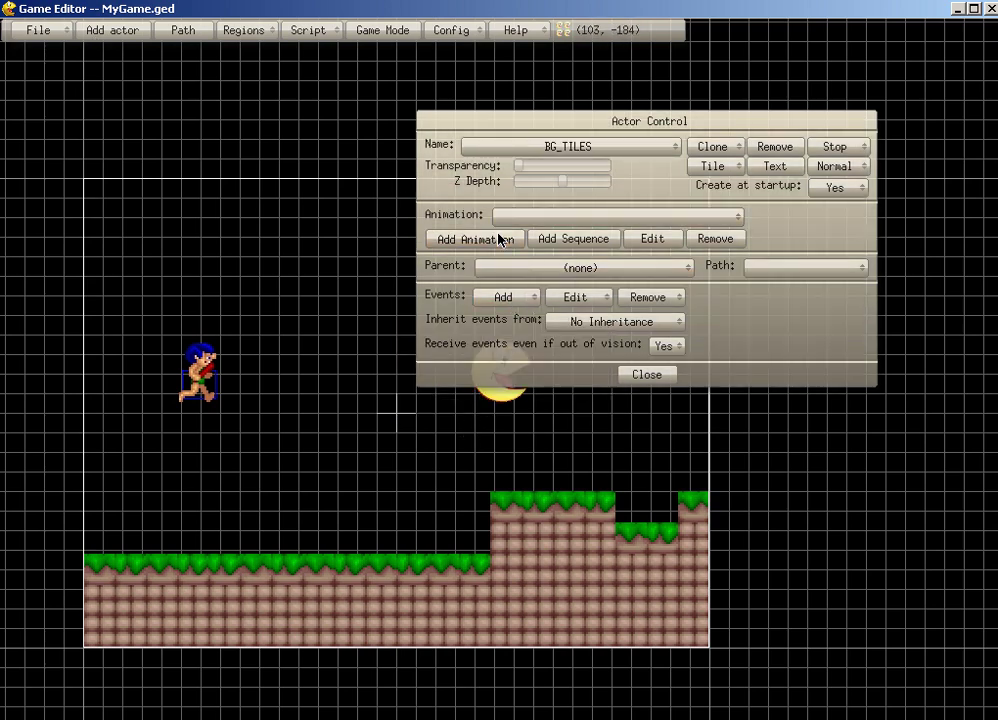
pyautogui.click(474, 240)
pyautogui.click(403, 270)
pyautogui.click(372, 288)
pyautogui.scroll(-2, 403, 330)
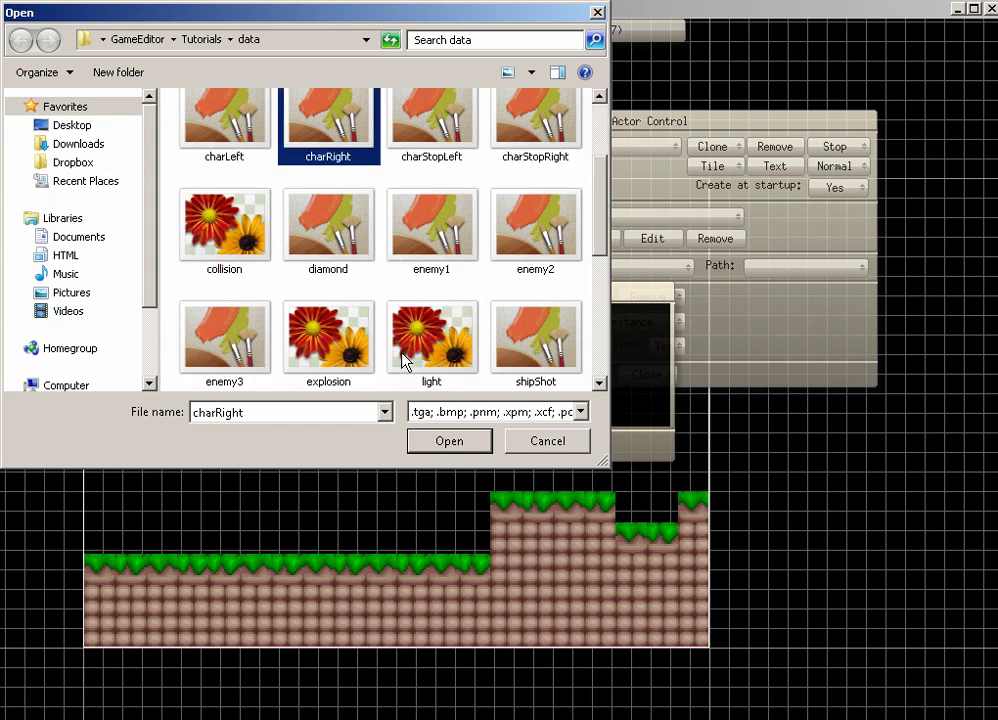
pyautogui.doubleClick(224, 225)
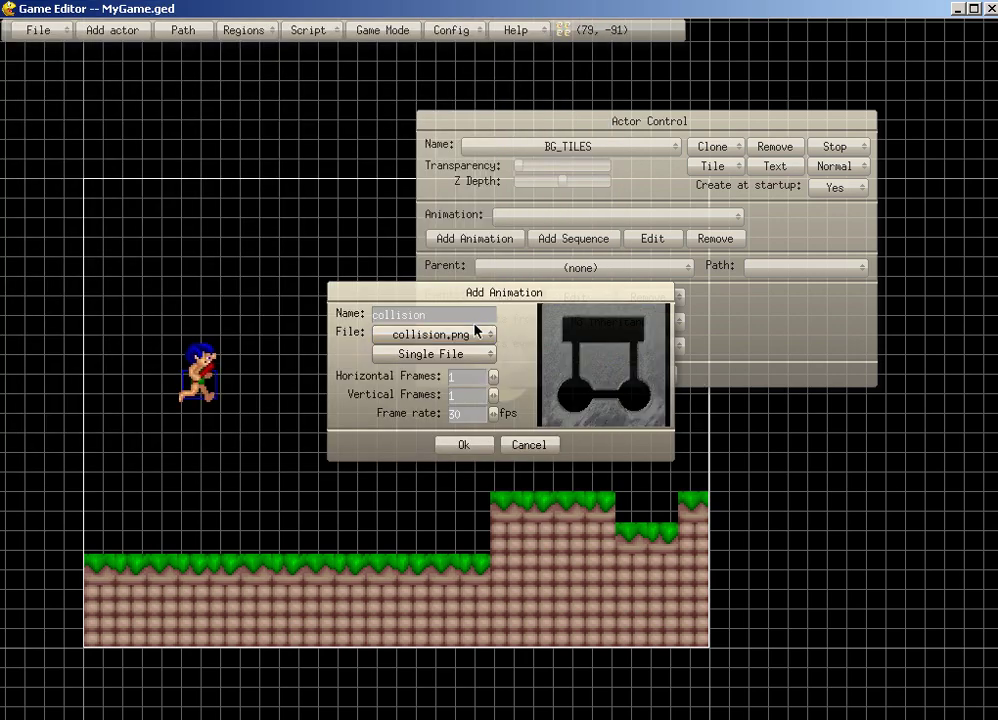
pyautogui.click(437, 333)
pyautogui.scroll(-5, 347, 314)
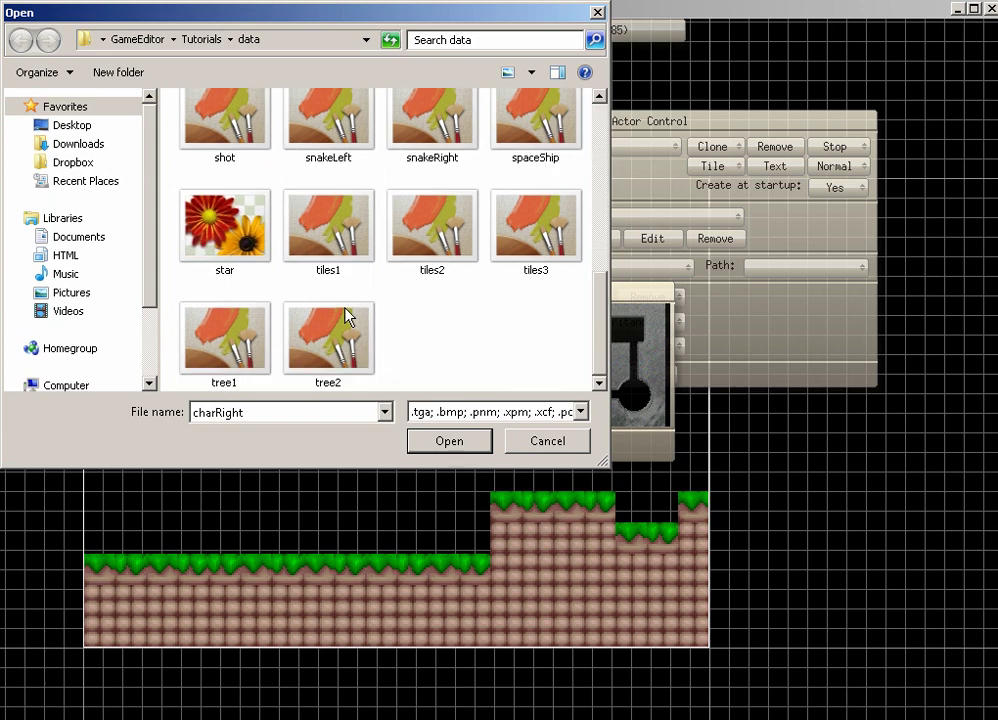
pyautogui.doubleClick(224, 338)
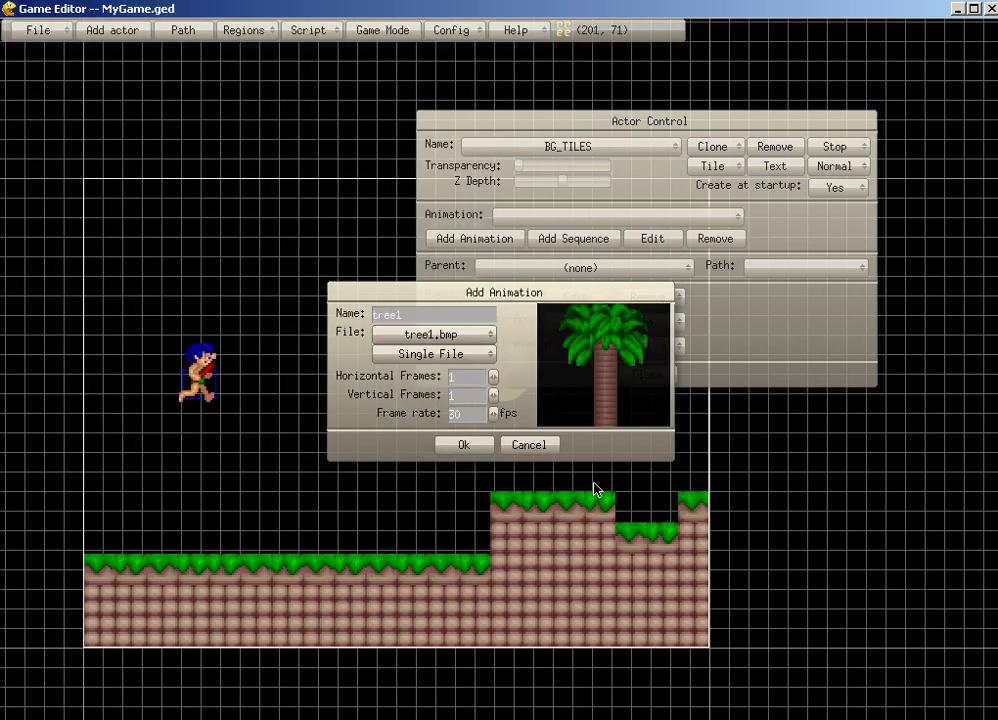
pyautogui.click(465, 445)
# Add a second animation to BG_TILES from the tree2 image file.
pyautogui.click(470, 239)
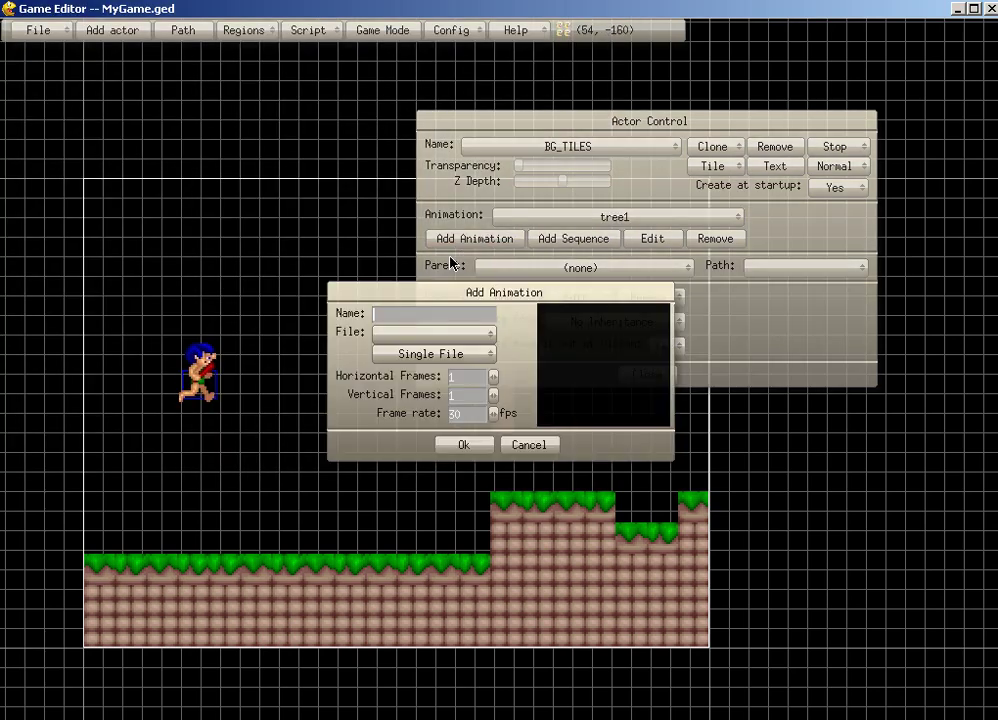
pyautogui.click(431, 334)
pyautogui.scroll(-6, 294, 385)
pyautogui.doubleClick(330, 338)
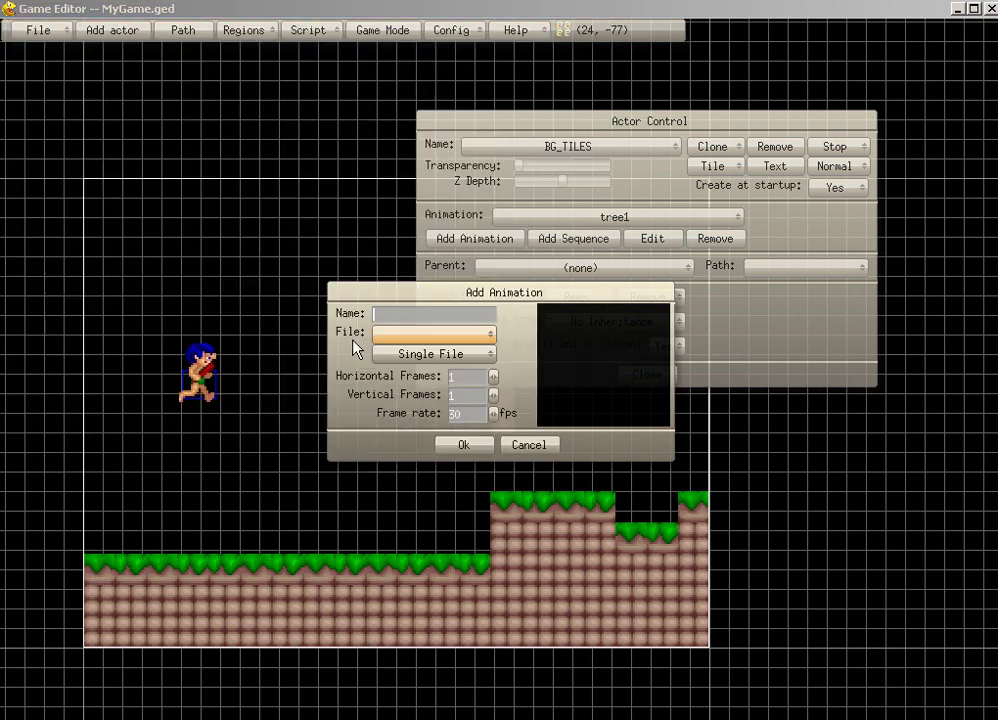
pyautogui.click(475, 445)
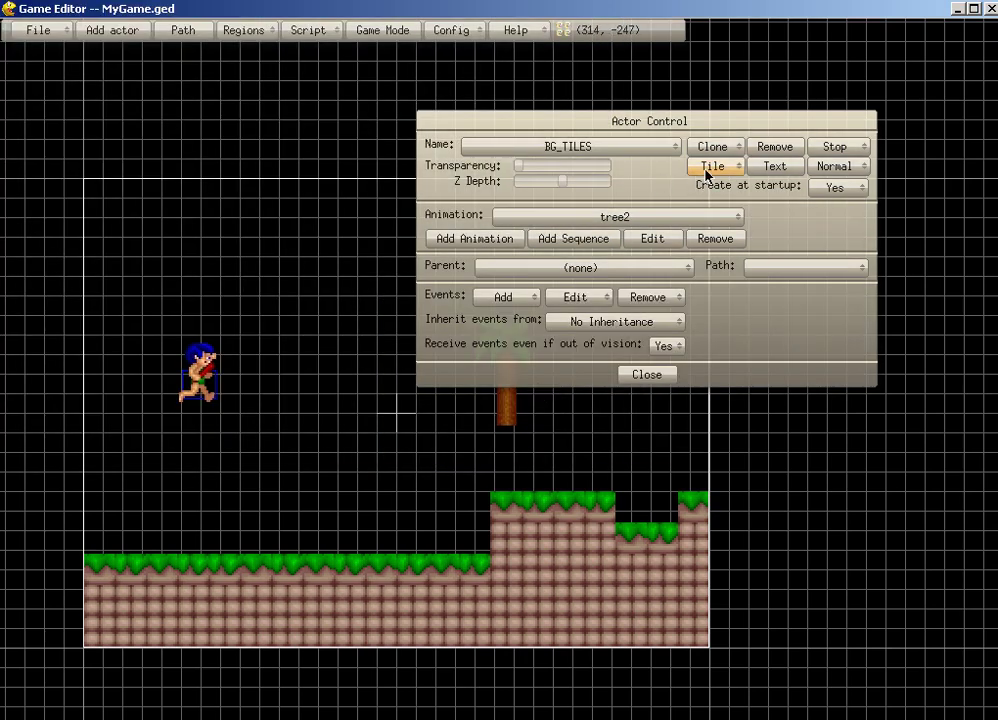
# Draw three tree1 tiles with BG_TILES: at the lower ground's left end, before the raised block, and in the dip.
pyautogui.click(712, 165)
pyautogui.click(704, 156)
pyautogui.click(475, 320)
pyautogui.click(477, 302)
pyautogui.click(476, 437)
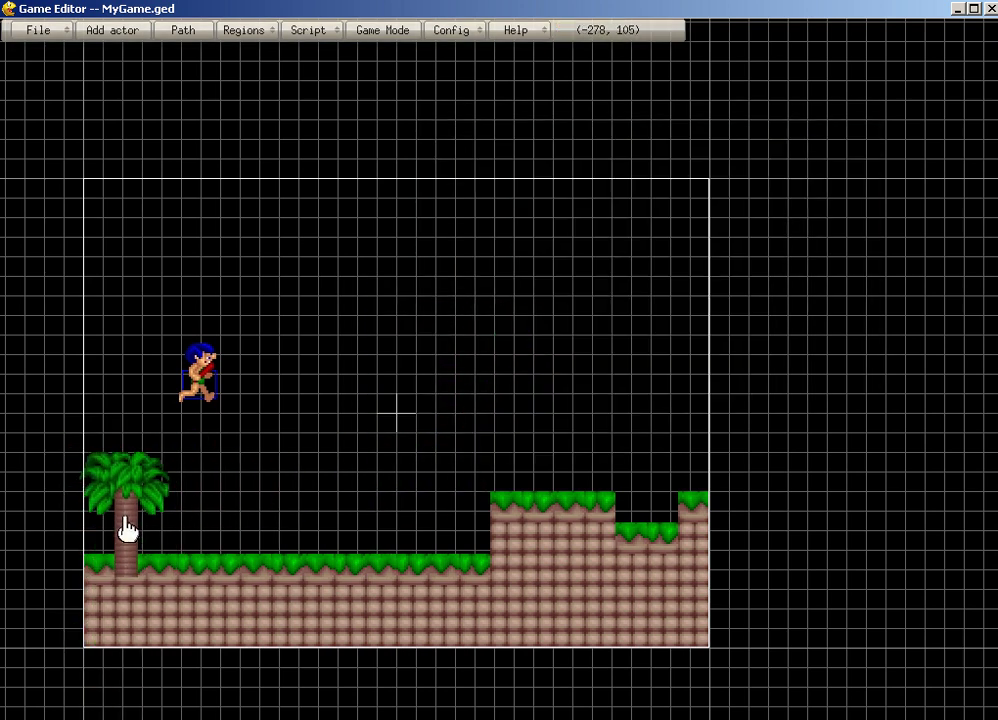
pyautogui.click(117, 507)
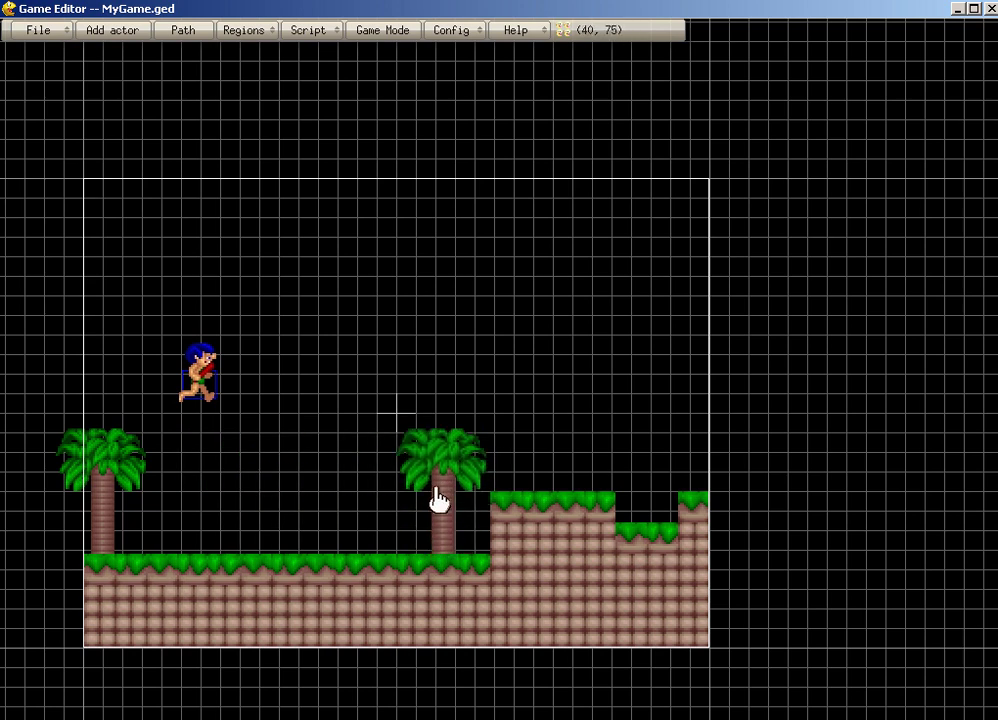
pyautogui.click(437, 500)
pyautogui.click(653, 470)
pyautogui.rightClick(372, 436)
pyautogui.click(443, 448)
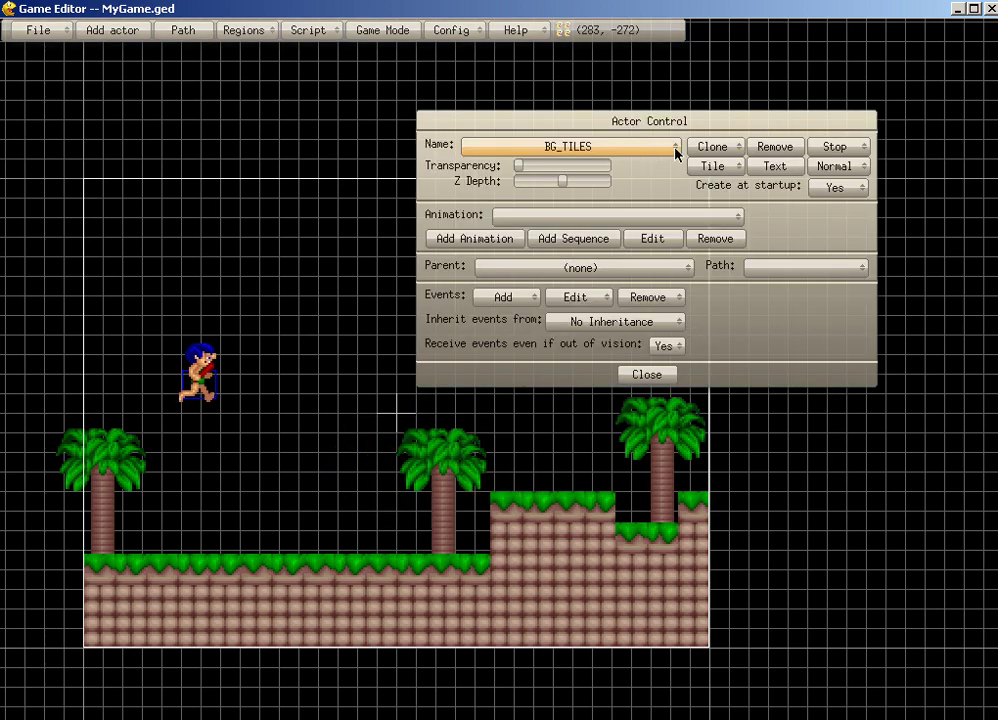
# Draw a single tree2 tile with BG_TILES on the lower ground, just right of the leftmost palm.
pyautogui.click(705, 165)
pyautogui.click(708, 157)
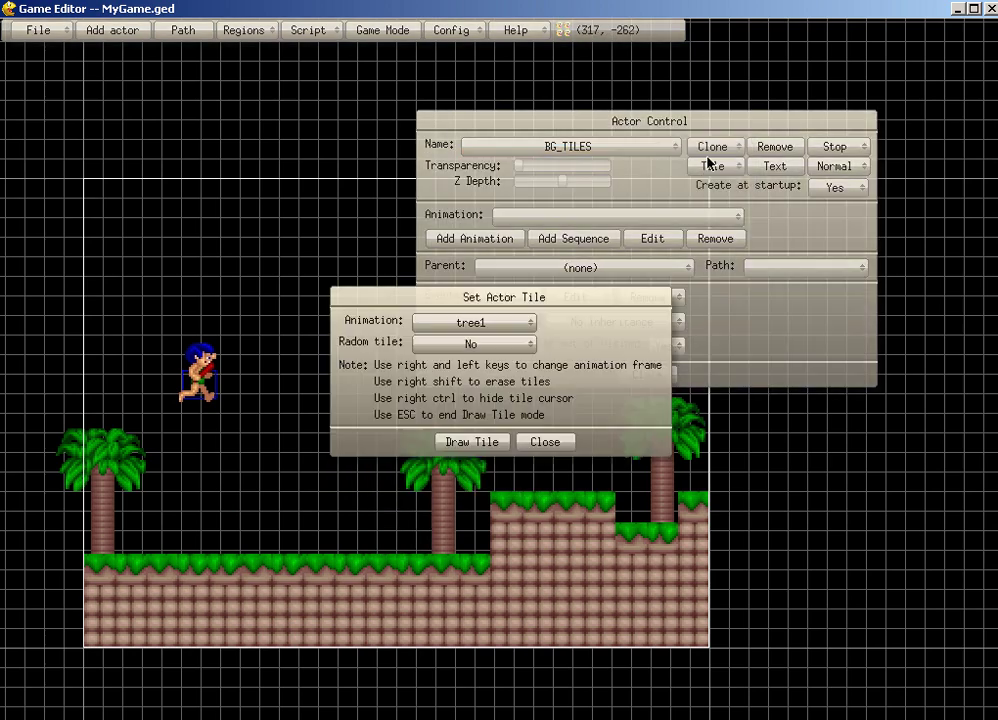
pyautogui.click(435, 322)
pyautogui.click(440, 341)
pyautogui.click(468, 442)
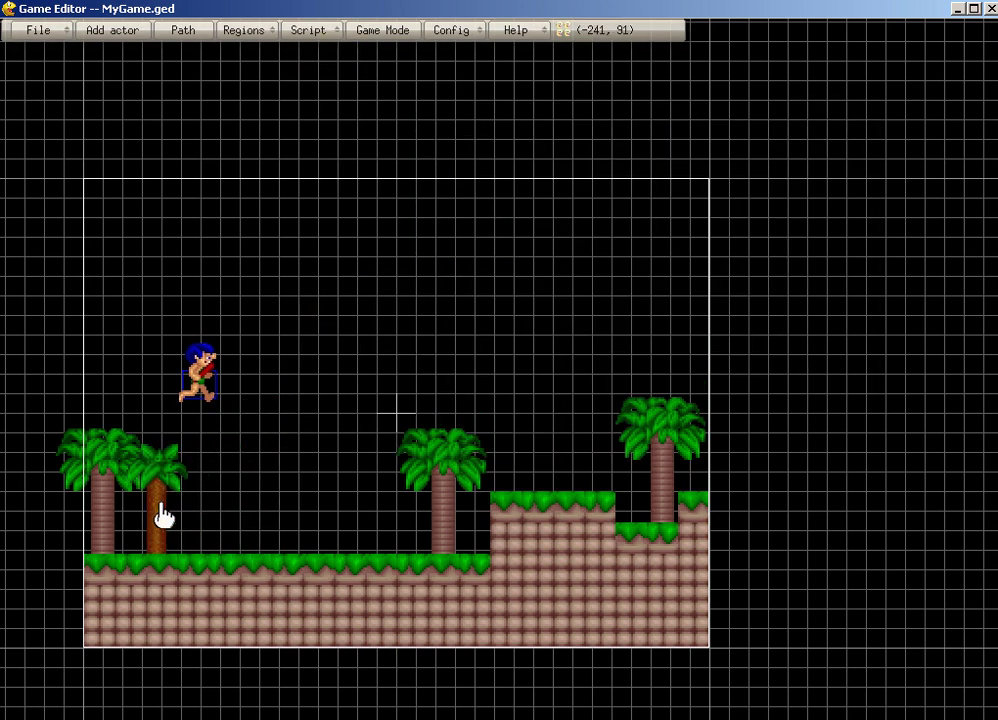
pyautogui.click(187, 516)
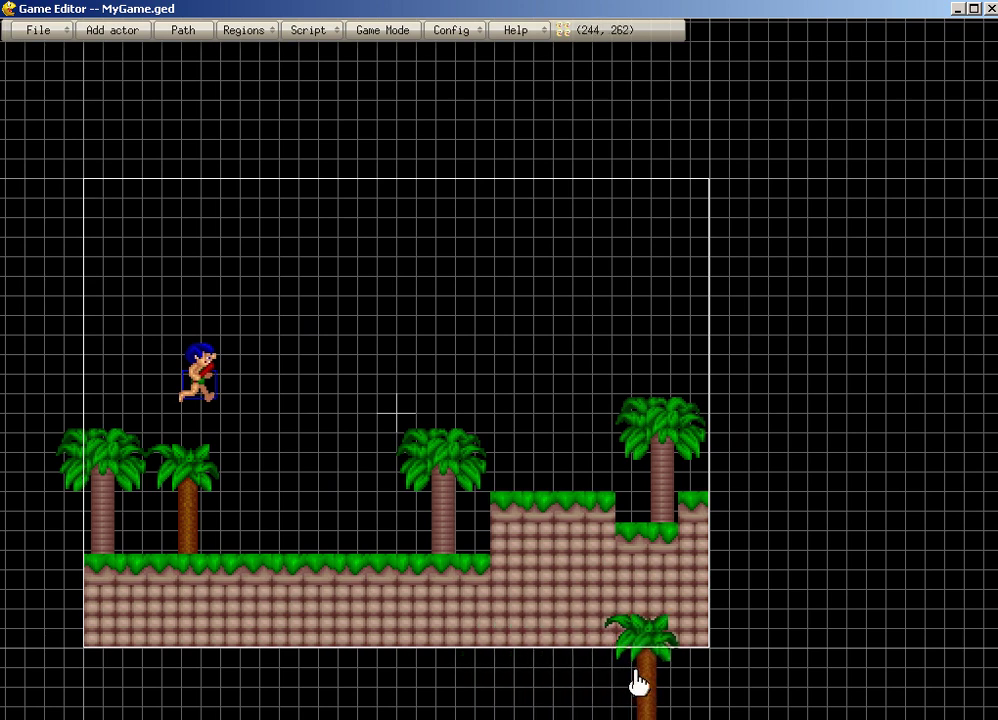
# Place another tree2 tile below the stage's lower-right corner and erase it again.
pyautogui.click(676, 670)
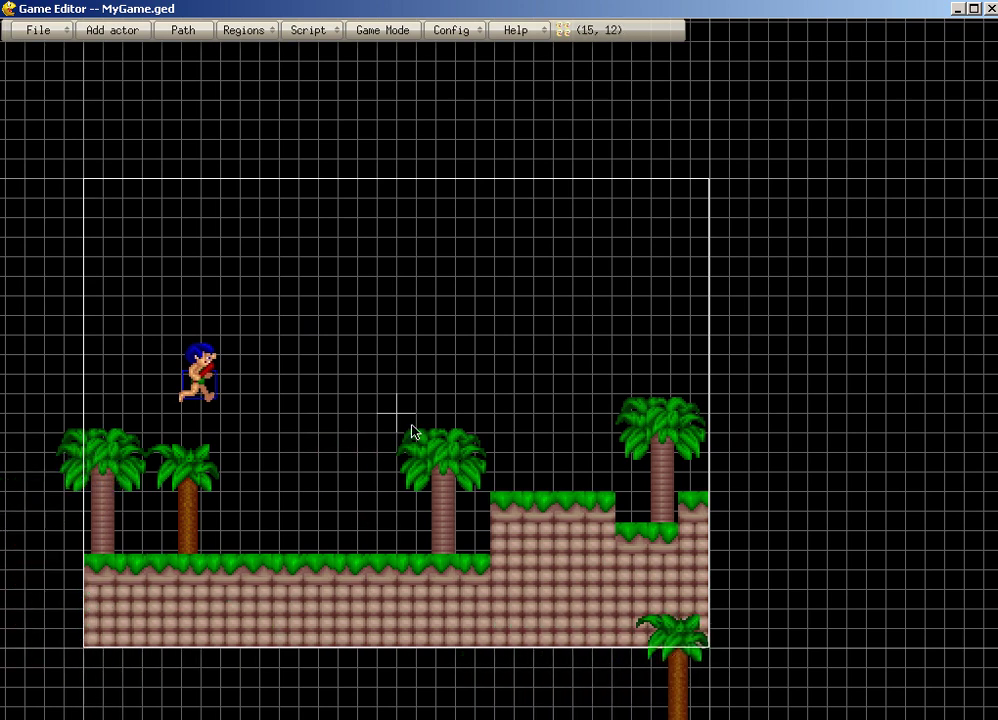
pyautogui.rightClick(688, 678)
pyautogui.click(684, 644)
pyautogui.click(715, 164)
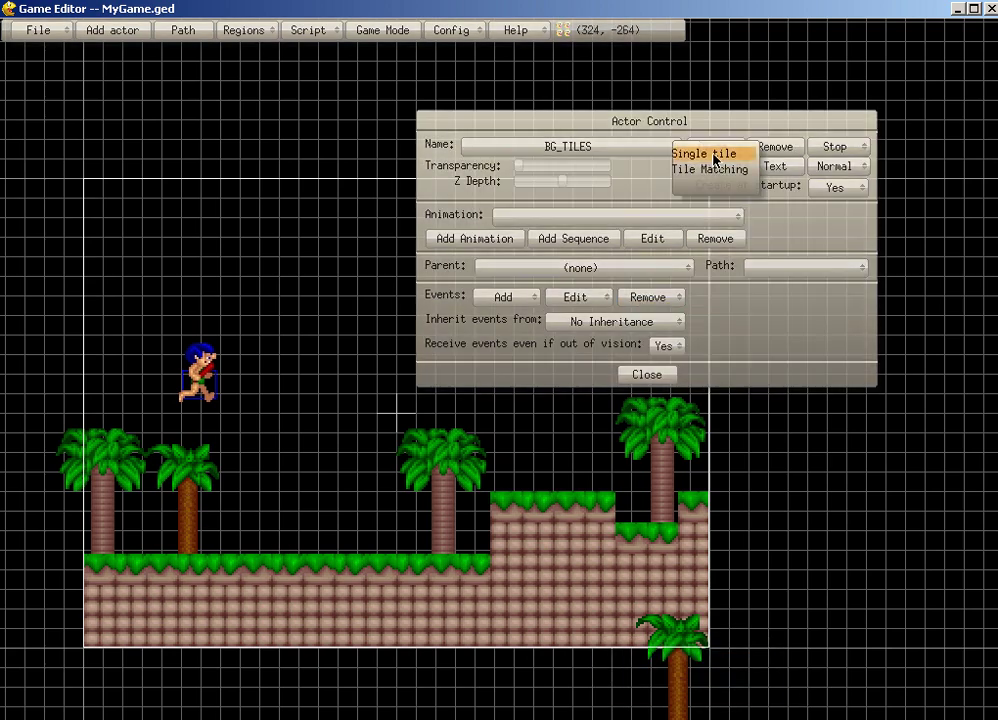
pyautogui.click(714, 159)
pyautogui.click(463, 442)
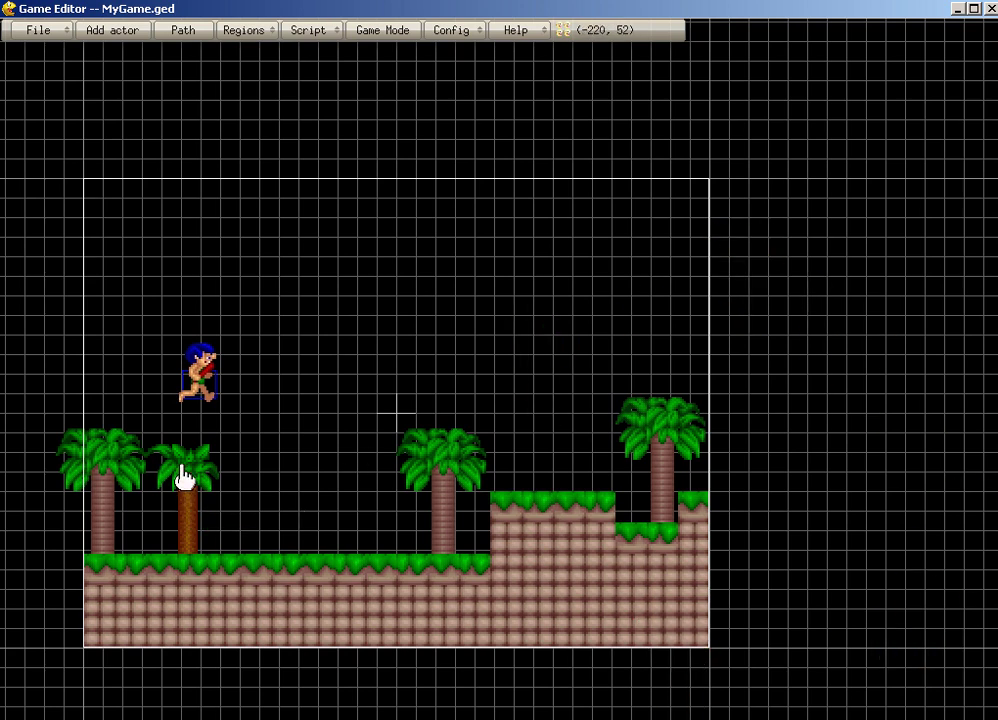
# Add a normal actor named FG_TILES and move its Actor Control window clear of the stage.
pyautogui.click(108, 29)
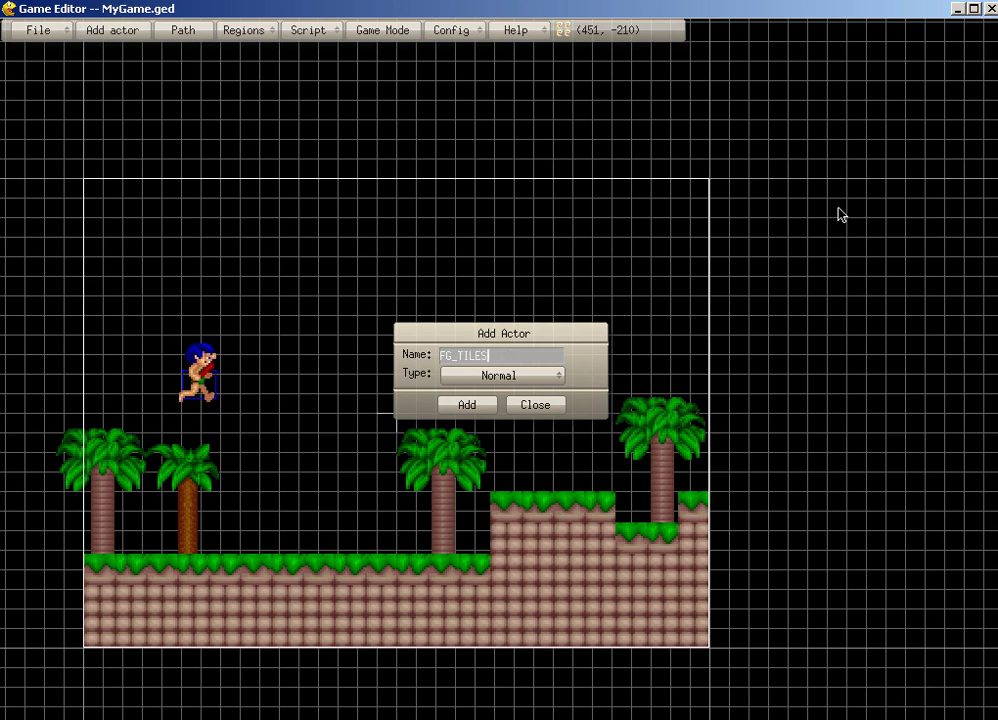
pyautogui.write('FG_')
pyautogui.press('Return')
pyautogui.rightClick(478, 486)
pyautogui.click(463, 446)
pyautogui.moveTo(561, 374); pyautogui.dragTo(645, 369)
pyautogui.click(501, 383)
# Add the tiles1 image as an animation of FG_TILES.
pyautogui.click(558, 233)
pyautogui.click(470, 332)
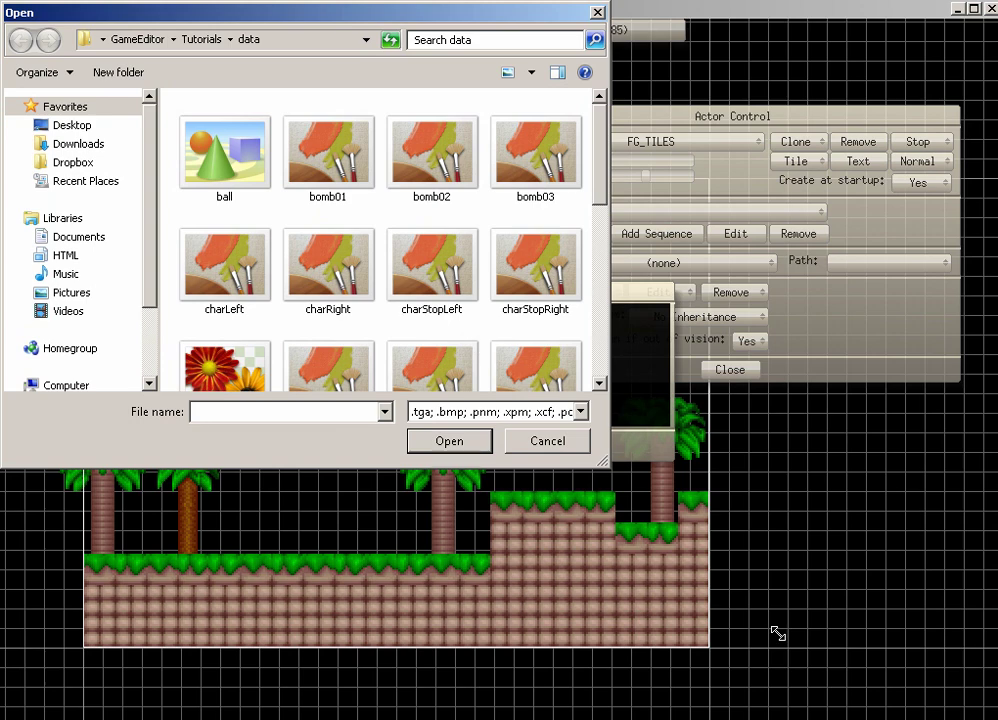
pyautogui.click(295, 316)
pyautogui.scroll(-5, 340, 320)
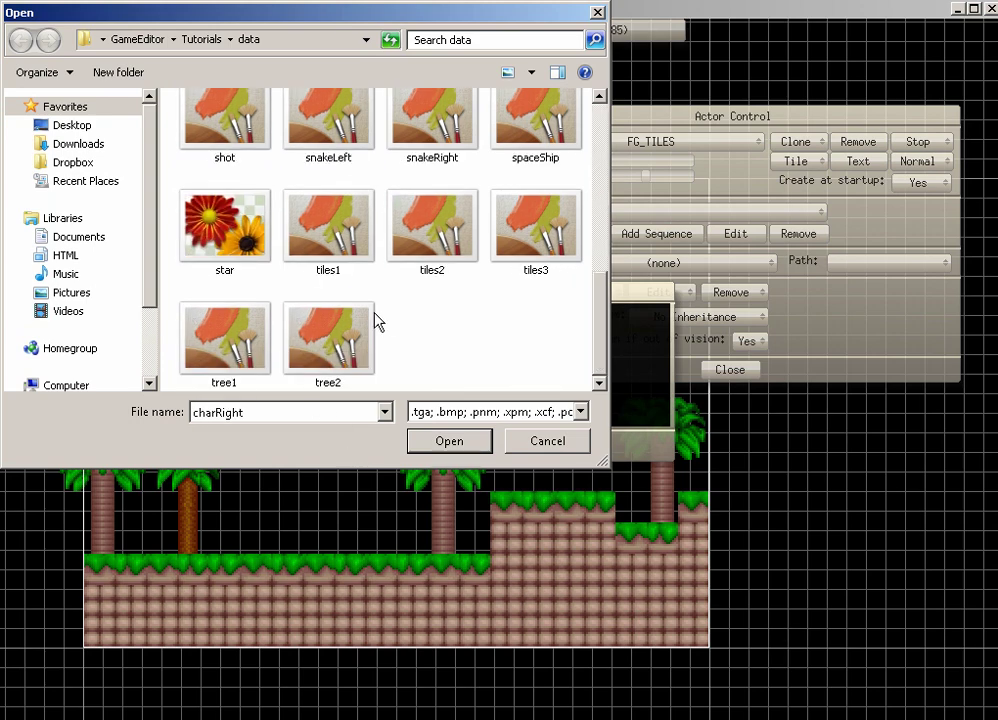
pyautogui.click(526, 241)
pyautogui.click(449, 441)
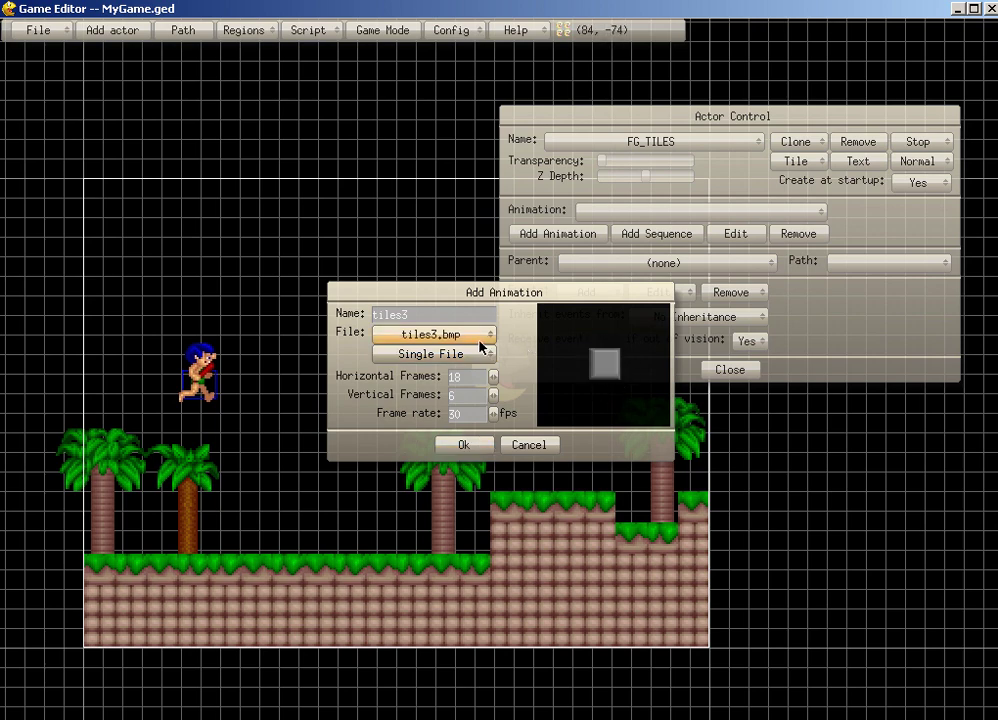
pyautogui.click(470, 336)
pyautogui.scroll(-5, 308, 335)
pyautogui.click(328, 228)
pyautogui.click(449, 441)
pyautogui.click(472, 445)
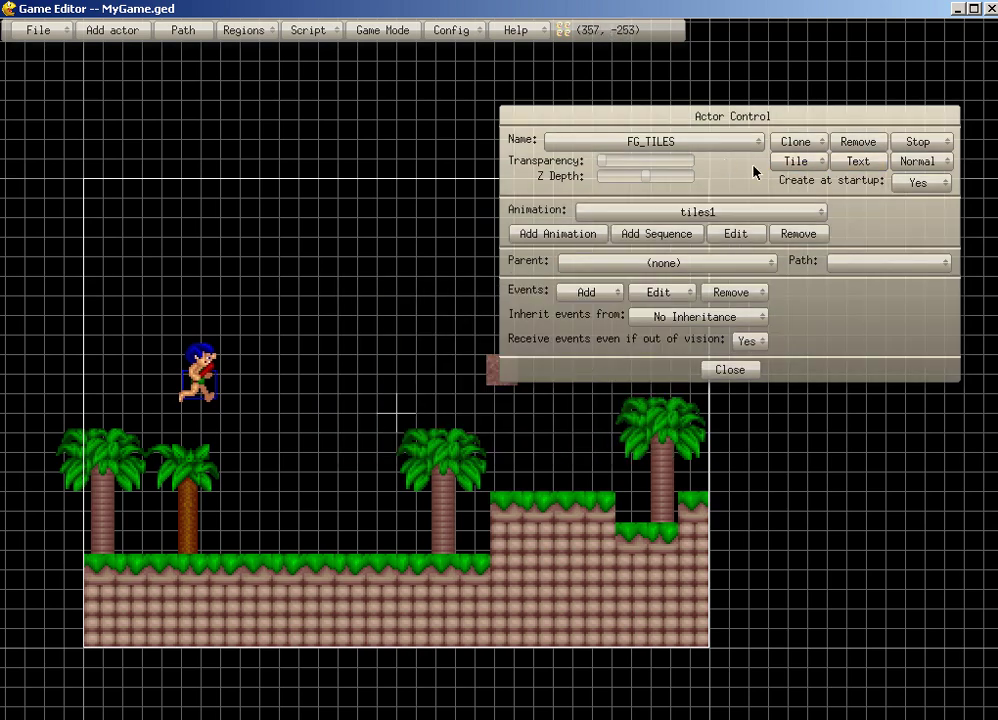
# Draw single grass tiles from tiles1 along the left part of the lower ground.
pyautogui.click(796, 161)
pyautogui.click(782, 153)
pyautogui.click(473, 442)
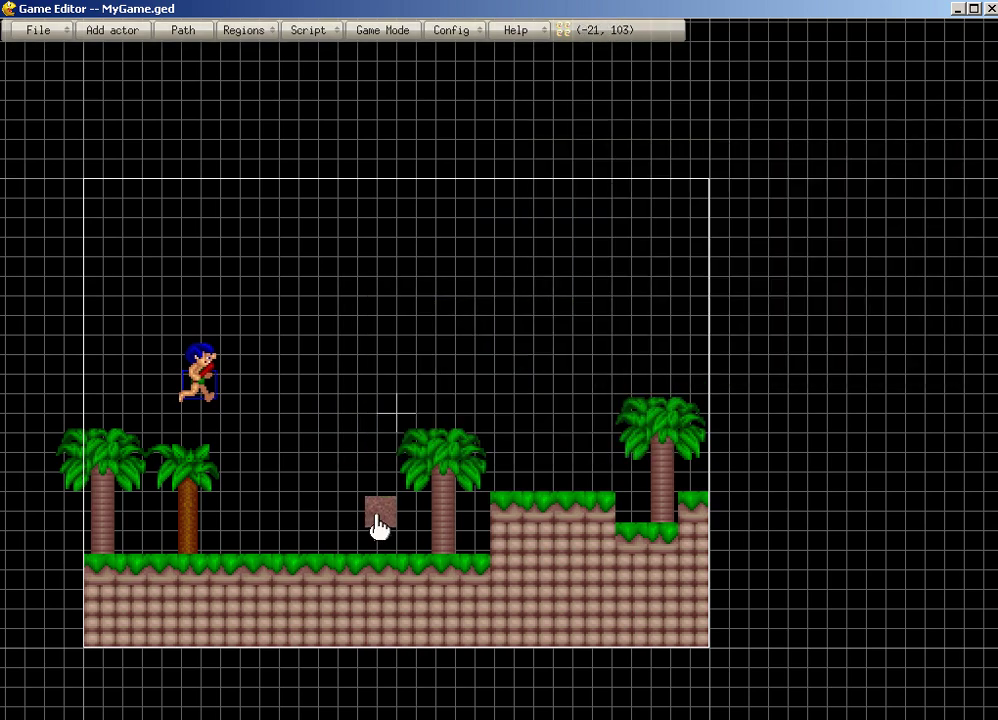
pyautogui.press('Right')
pyautogui.press('Right')
pyautogui.press('Right')
pyautogui.press('Right')
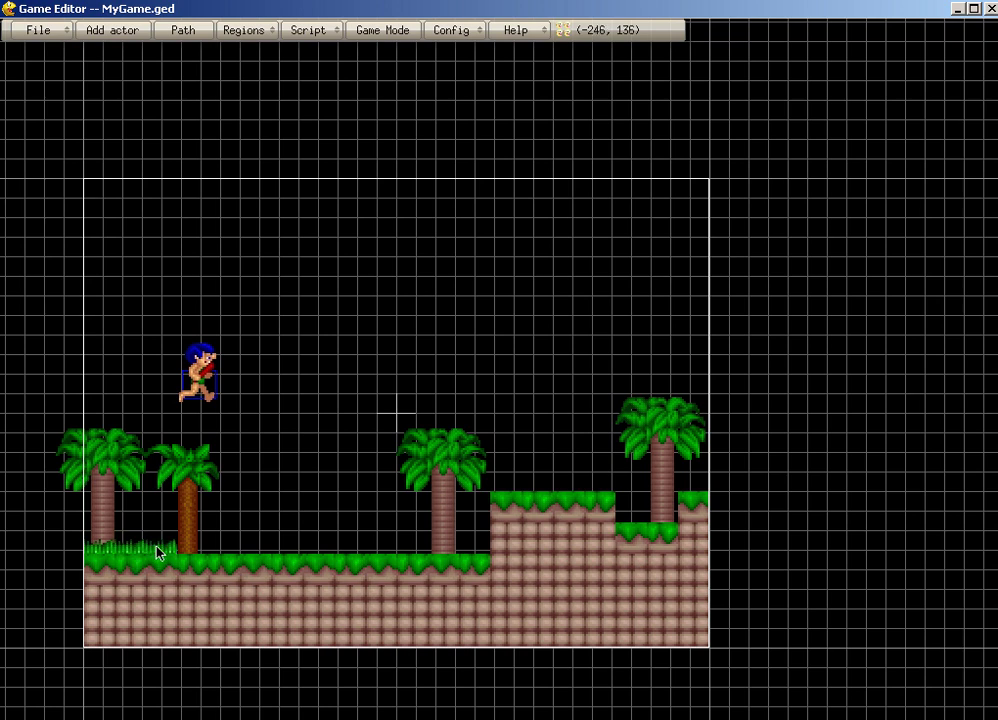
pyautogui.click(184, 548)
# Place three different flower tiles: left of the middle palm, on the first raised block's right end, and on the far-right block.
pyautogui.press('Right')
pyautogui.click(223, 548)
pyautogui.click(414, 553)
pyautogui.press('Right')
pyautogui.press('Right')
pyautogui.press('Right')
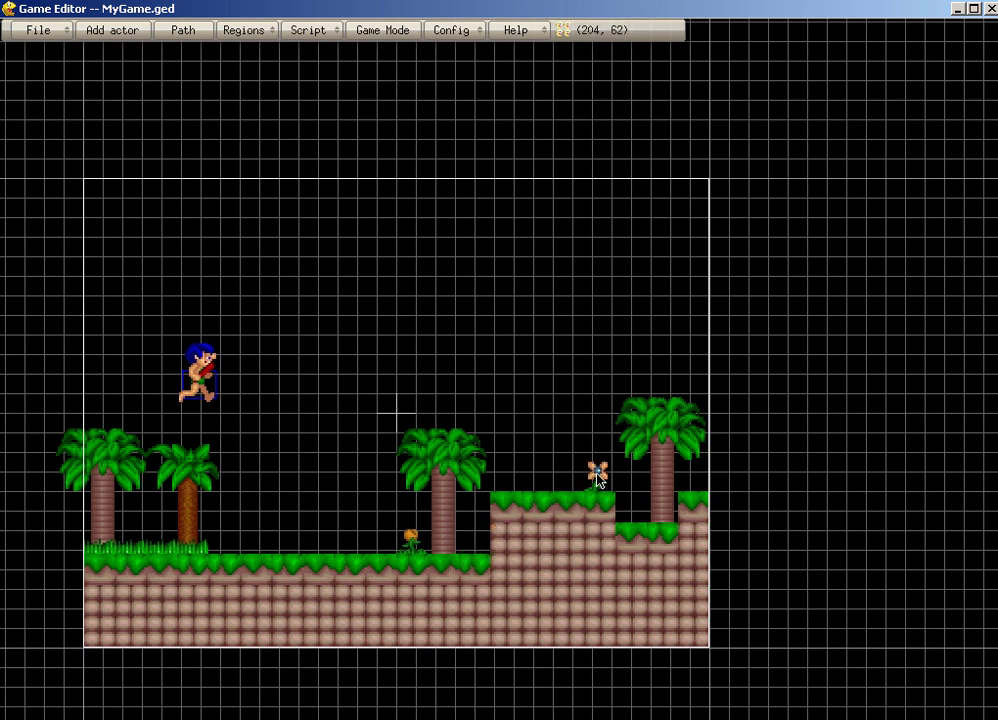
pyautogui.click(597, 477)
pyautogui.click(691, 488)
pyautogui.press('Escape')
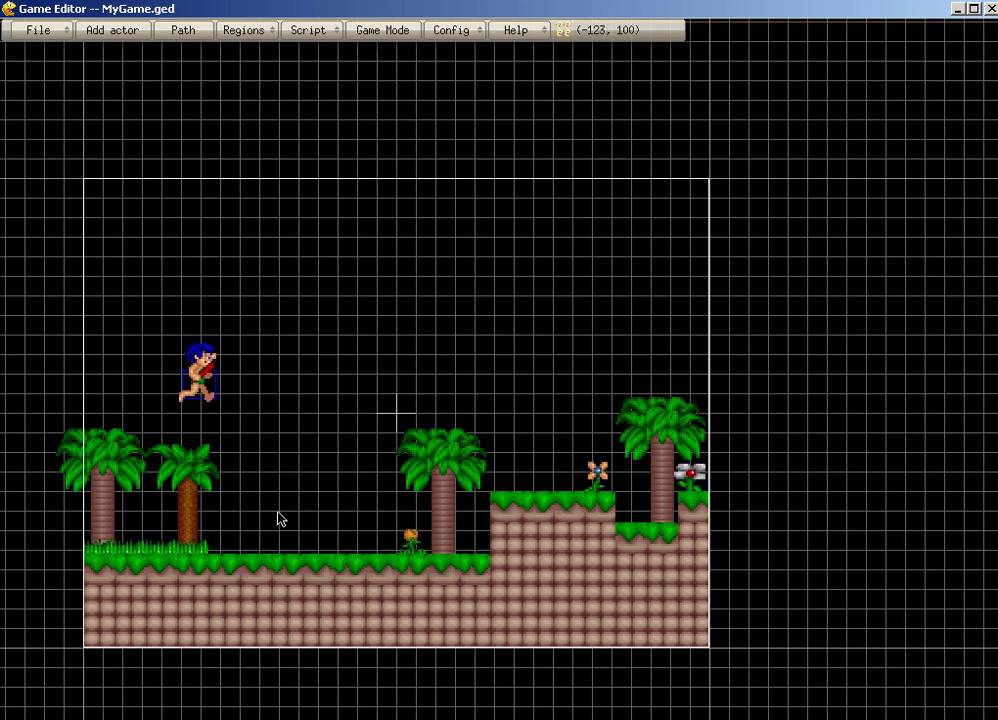
# In the game properties, set Motion Compensation to Yes and the audio format to Mono.
pyautogui.click(110, 30)
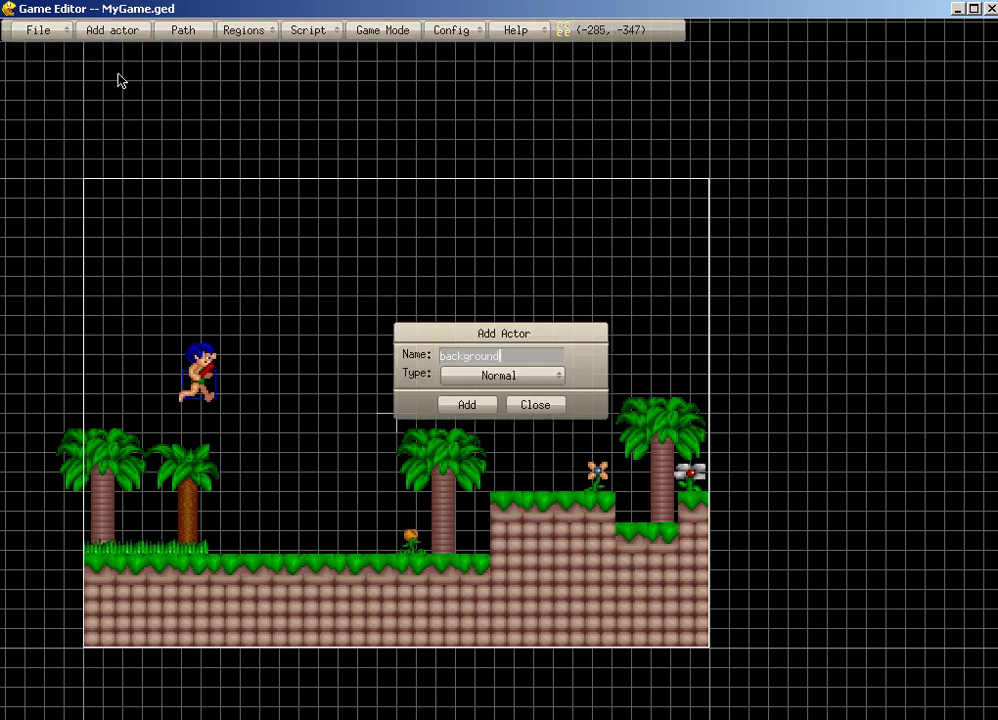
pyautogui.click(504, 408)
pyautogui.click(451, 30)
pyautogui.click(472, 36)
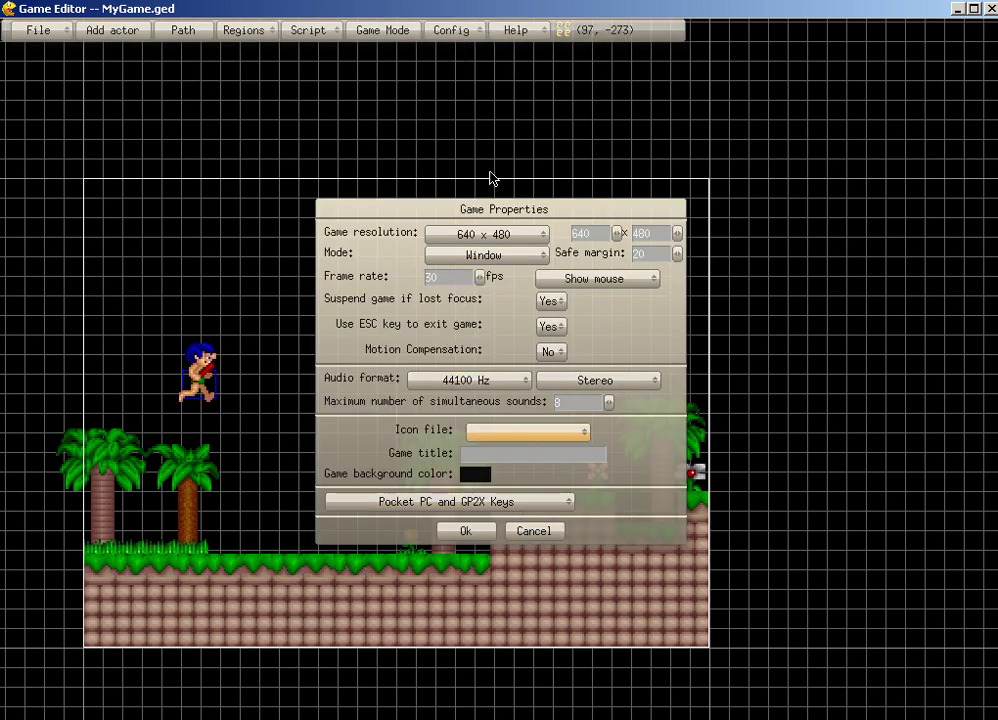
pyautogui.moveTo(519, 306); pyautogui.dragTo(551, 299)
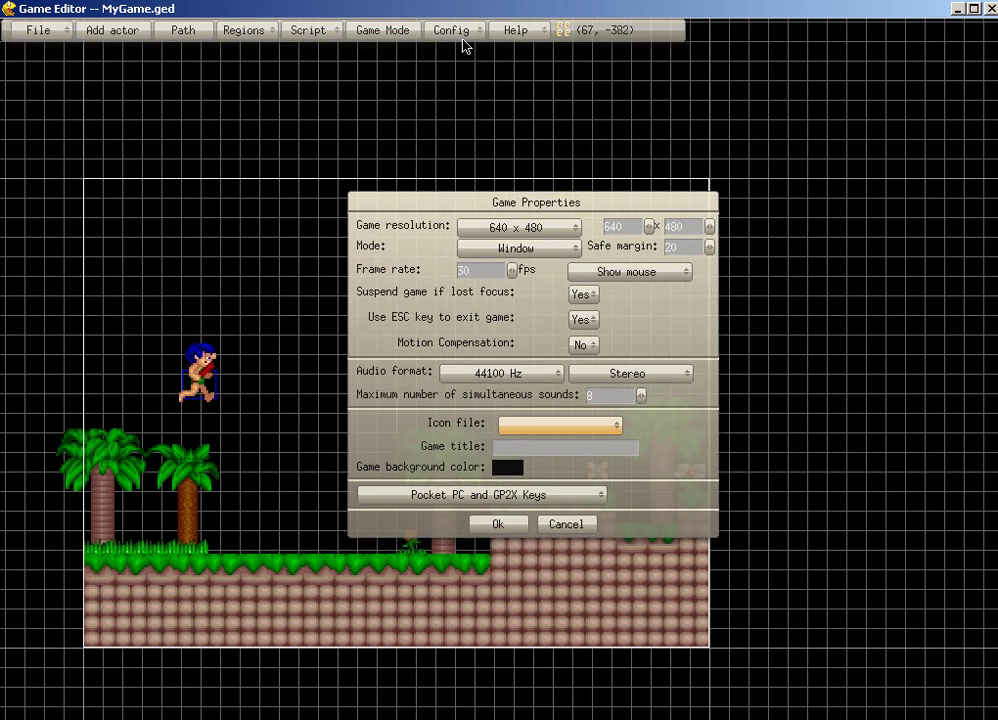
pyautogui.moveTo(576, 205); pyautogui.dragTo(603, 201)
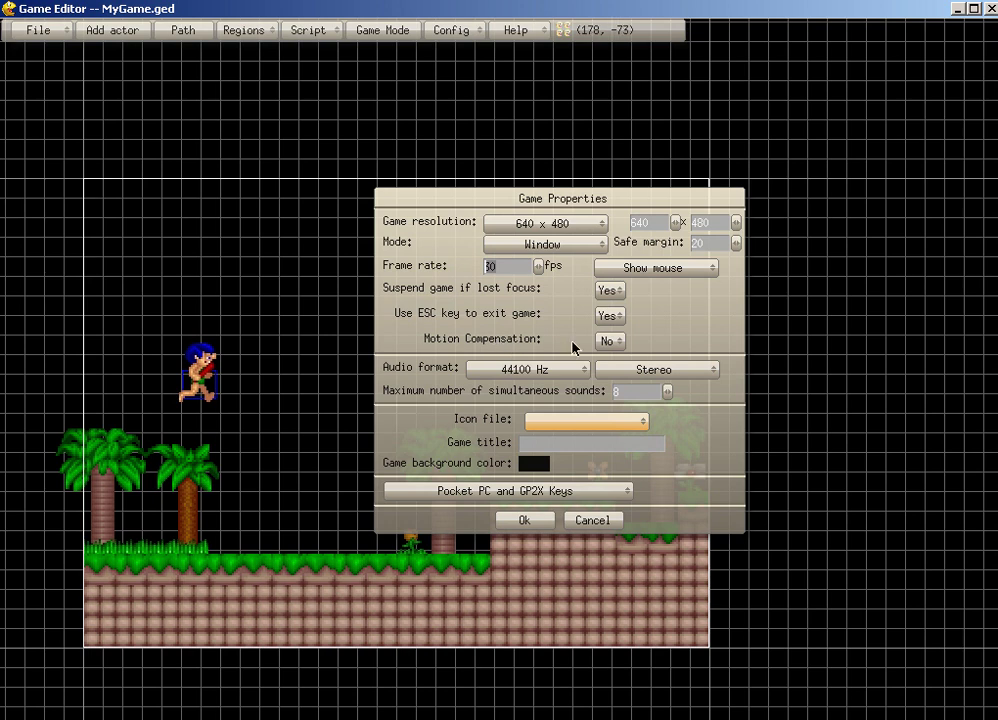
pyautogui.click(605, 341)
pyautogui.click(603, 331)
pyautogui.click(607, 368)
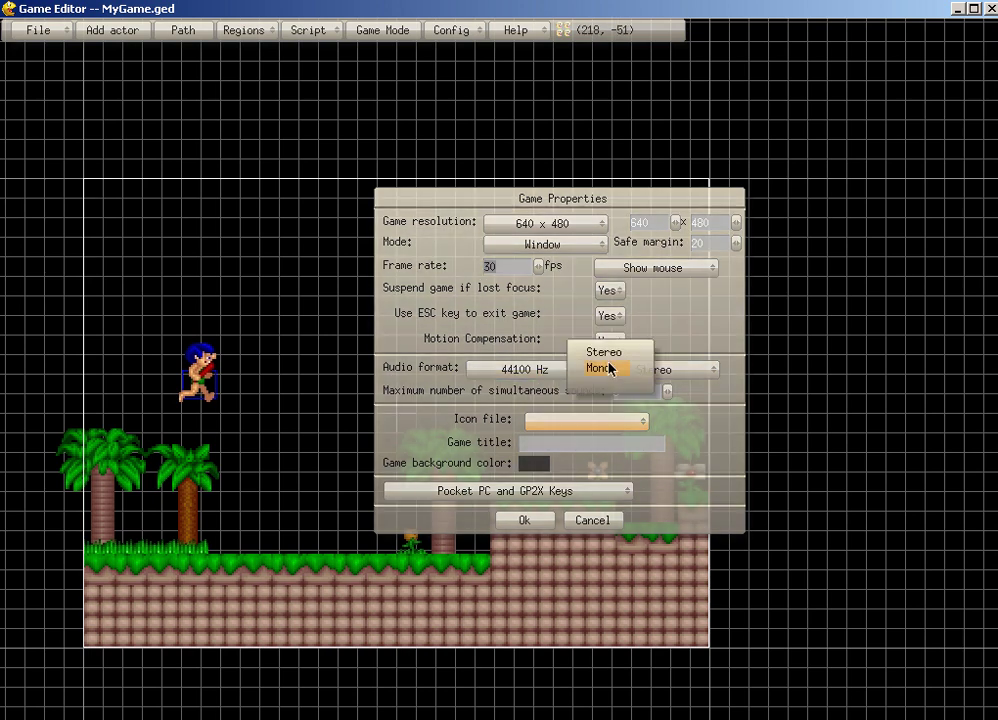
pyautogui.click(602, 368)
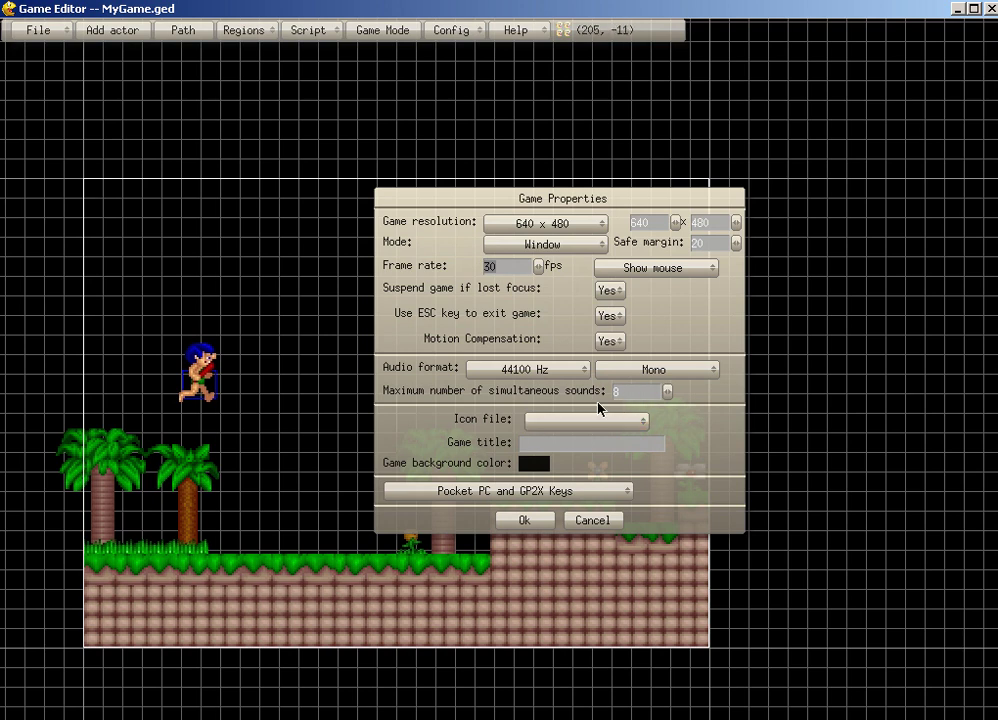
# Set the game background color to blue with Red 0, Green 113 and Blue 179, and apply the game properties.
pyautogui.click(533, 464)
pyautogui.moveTo(501, 397)
pyautogui.mouseDown()
pyautogui.moveTo(495, 365)
pyautogui.moveTo(515, 344)
pyautogui.moveTo(512, 372)
pyautogui.moveTo(495, 387)
pyautogui.moveTo(510, 385)
pyautogui.mouseUp()
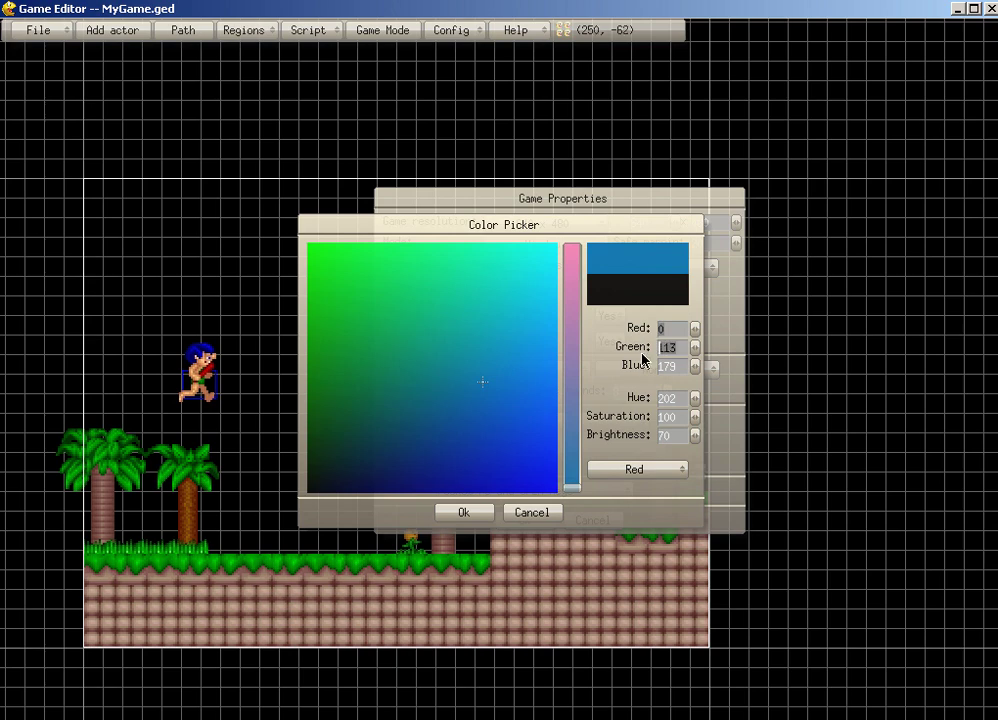
pyautogui.click(490, 511)
pyautogui.click(512, 522)
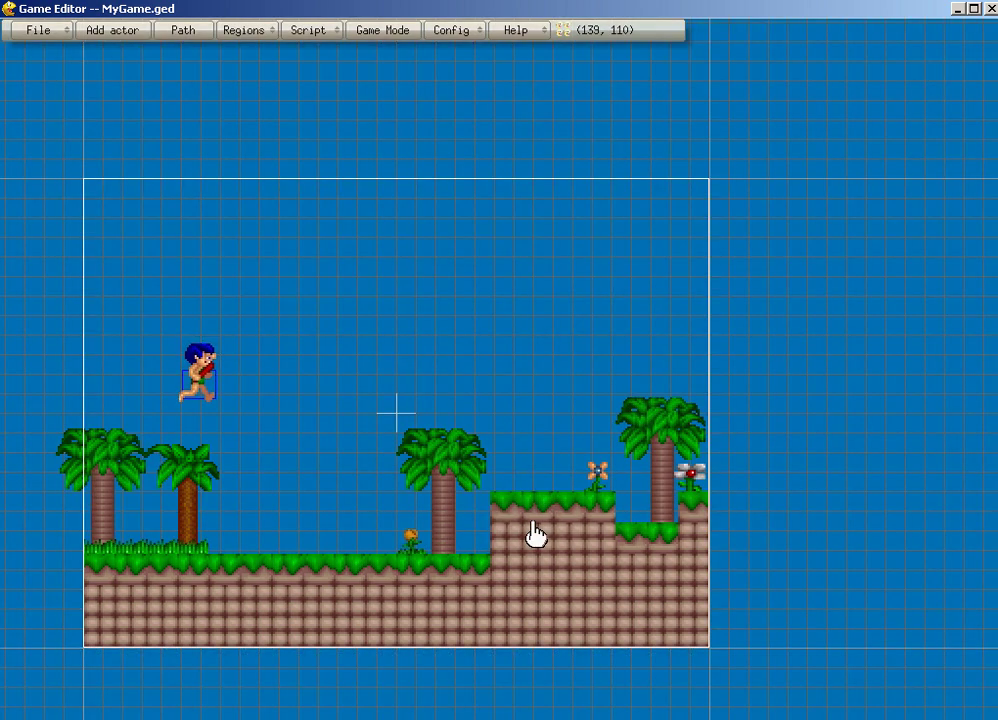
# Test the game by walking the Player to the grass, checking how grass and Player overlap.
pyautogui.click(398, 34)
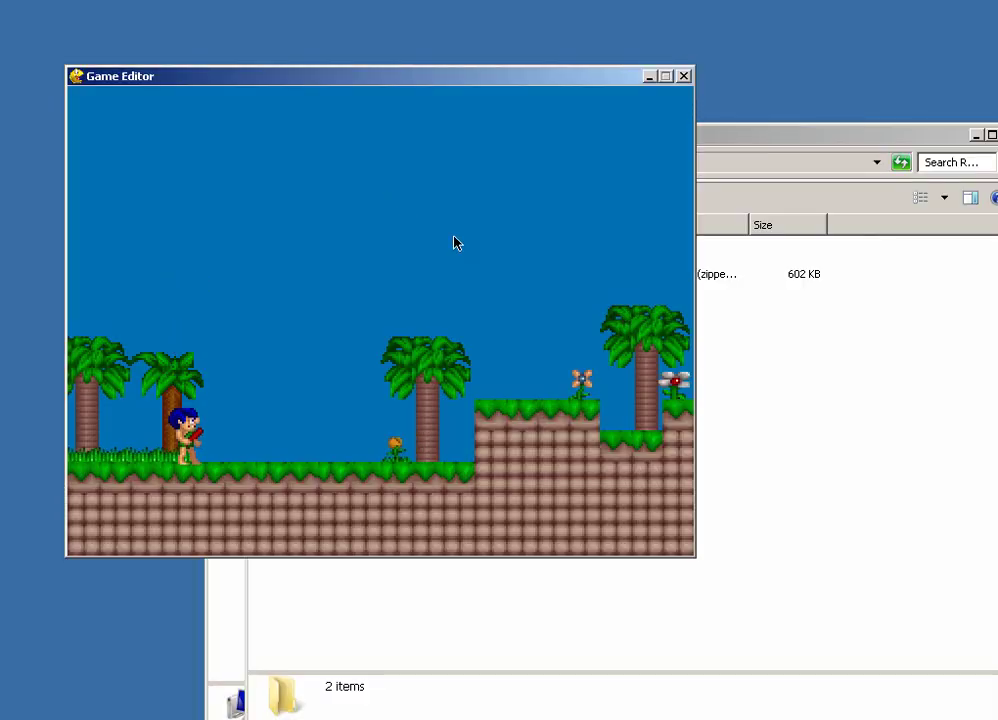
pyautogui.press('Left')
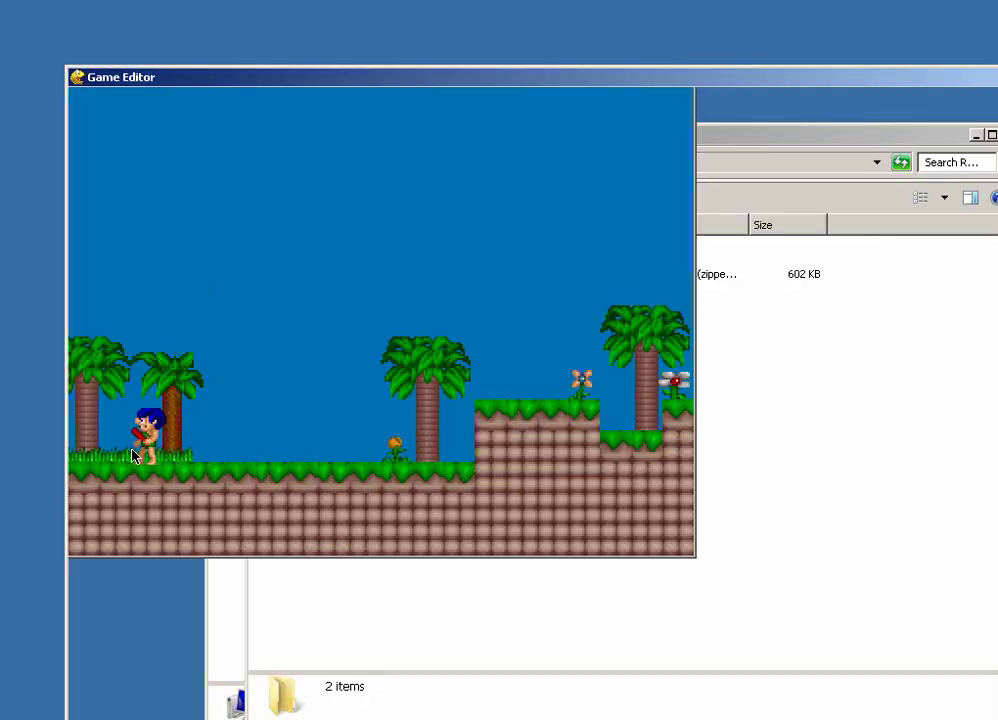
pyautogui.press('Escape')
# Raise the Z Depth of FG_TILES to about three quarters of its range.
pyautogui.rightClick(172, 528)
pyautogui.click(172, 521)
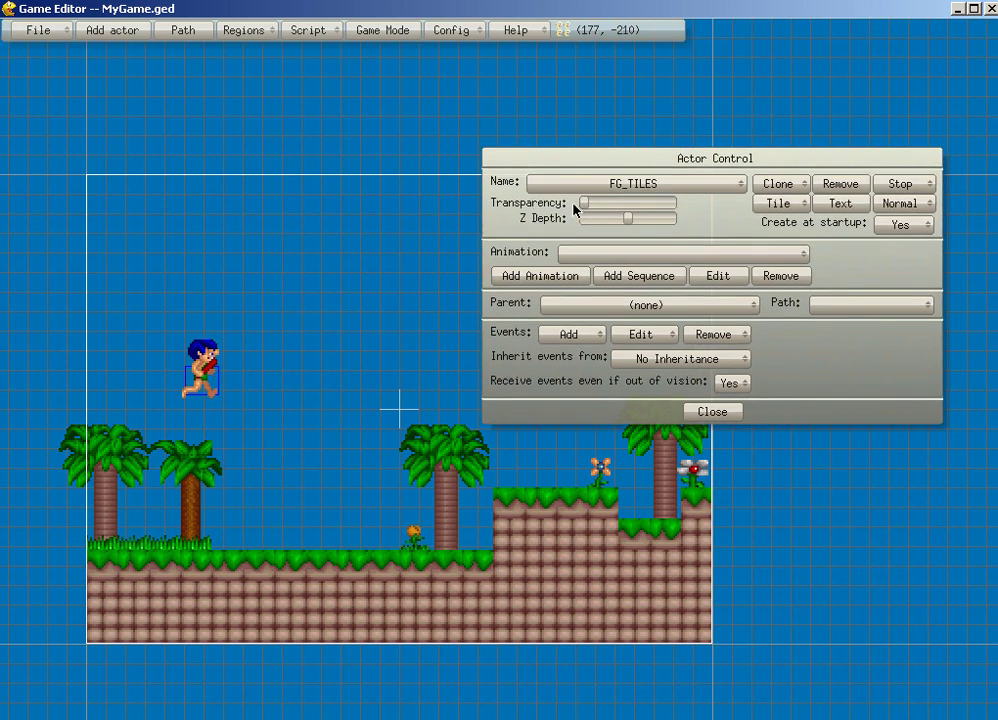
pyautogui.moveTo(620, 206); pyautogui.dragTo(650, 226)
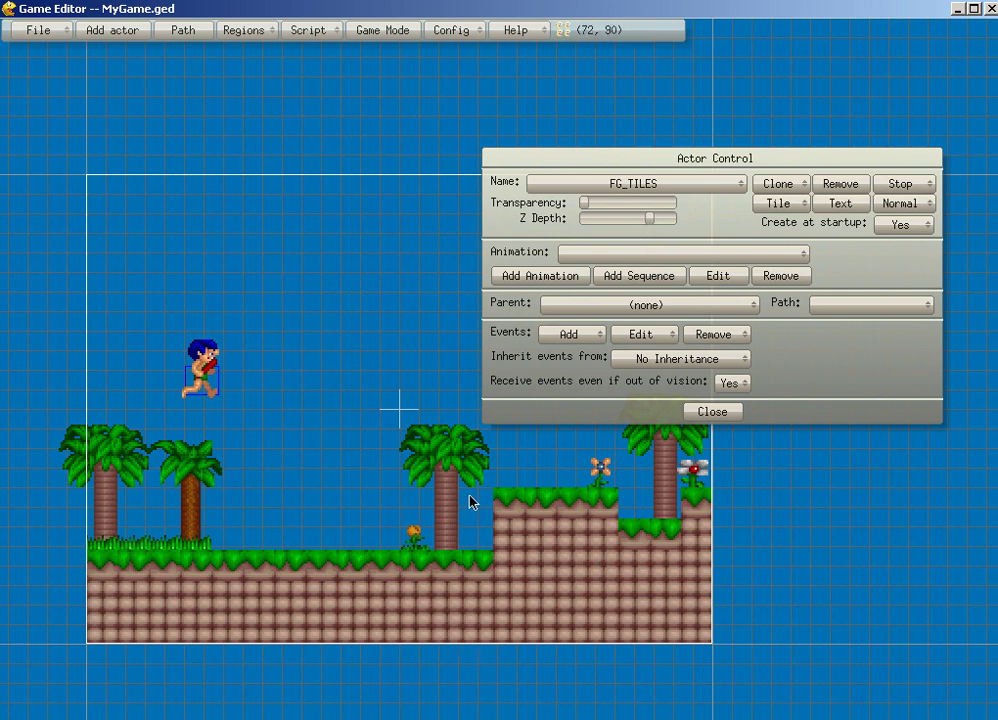
# Test the game twice with the Player near the grass, and inspect the Z Depth of pCol between runs.
pyautogui.click(371, 37)
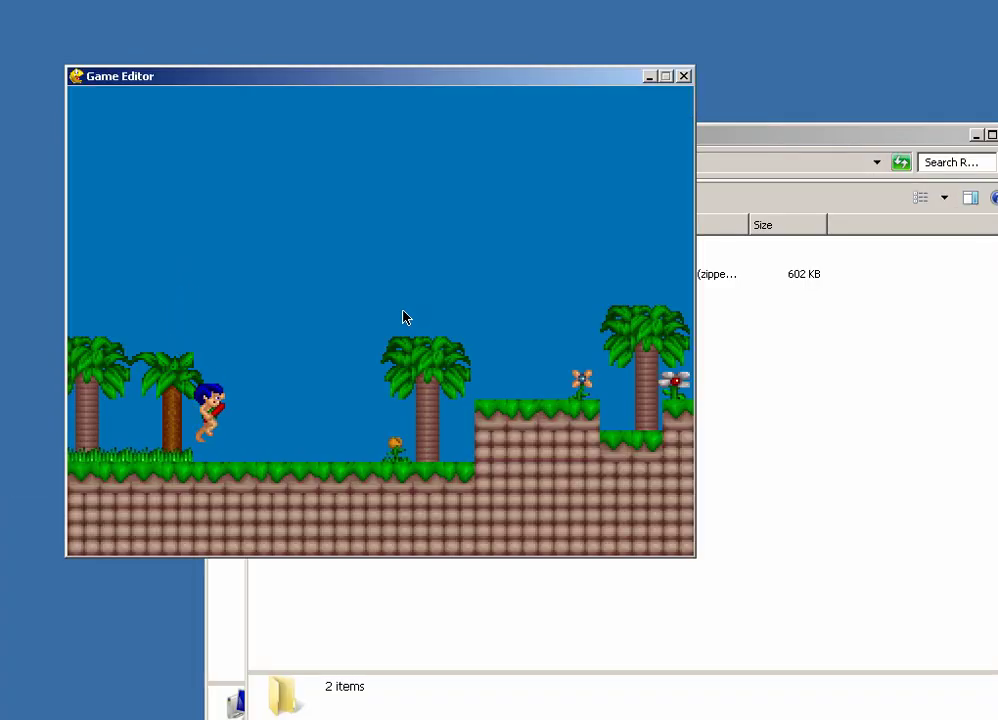
pyautogui.press('Left')
pyautogui.press('Escape')
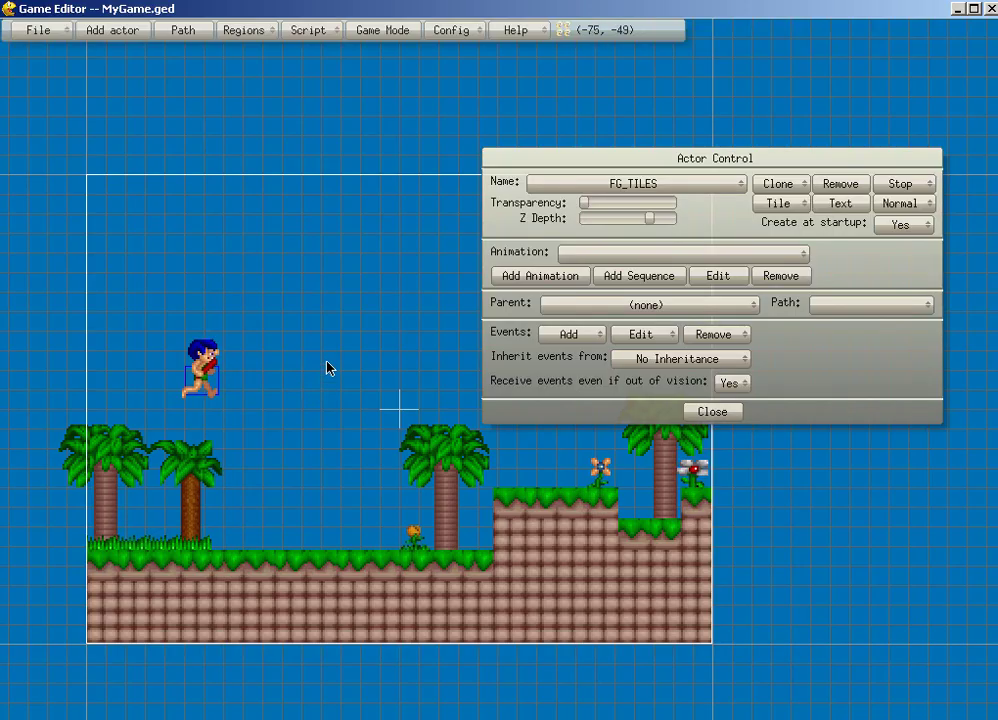
pyautogui.click(218, 393)
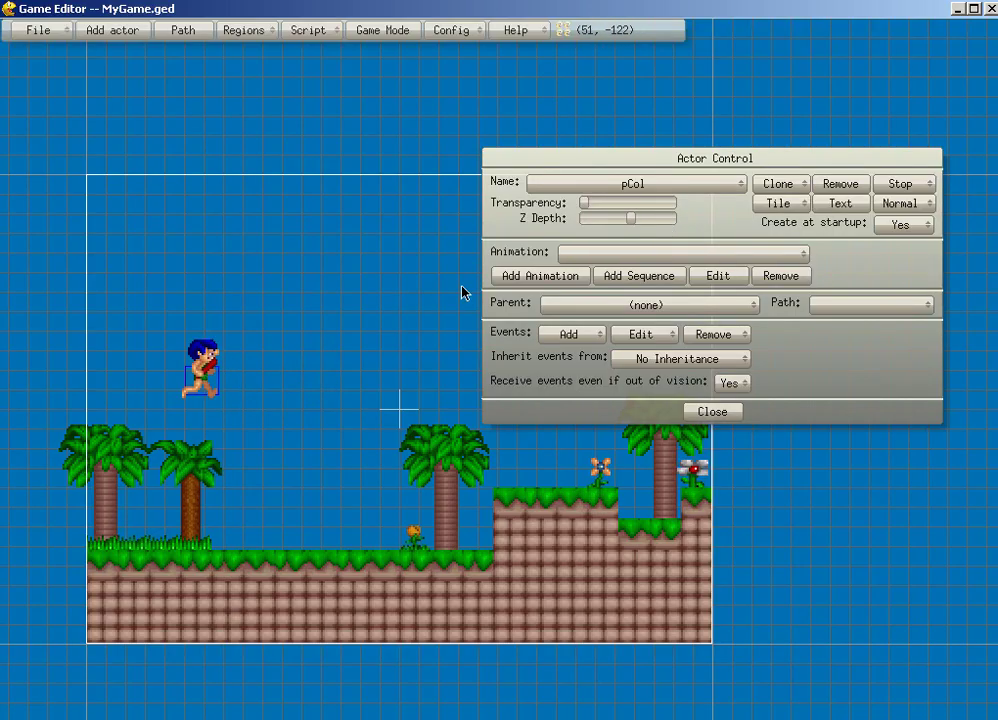
pyautogui.click(385, 30)
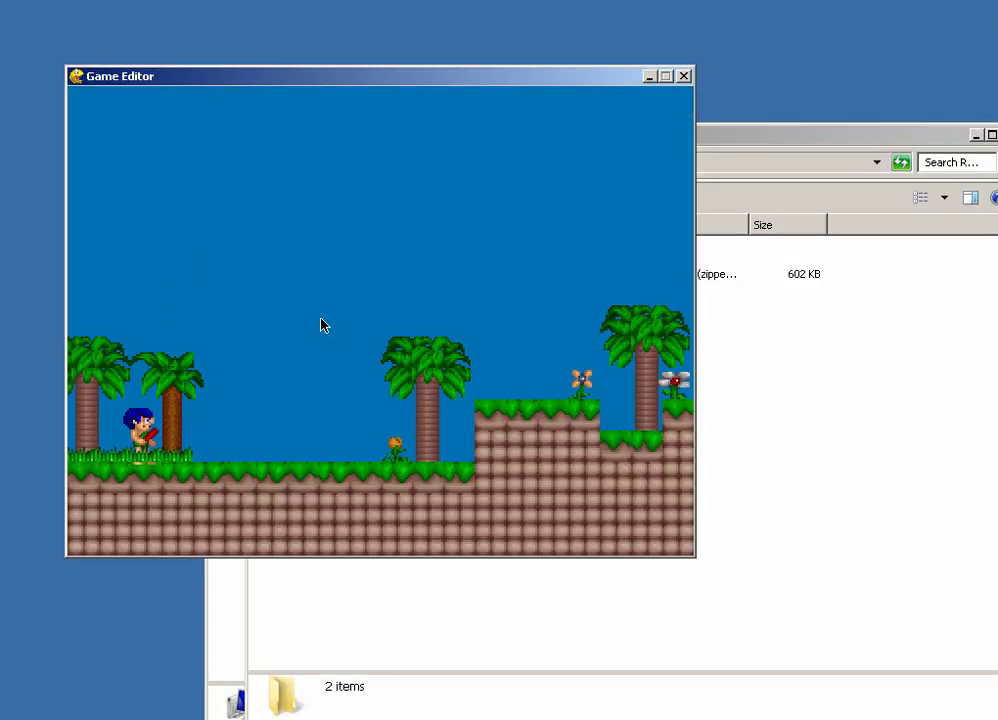
pyautogui.press('Escape')
# Shift FG_TILES slightly downward and test the game by walking through the grass and jumping onto the raised block.
pyautogui.click(197, 562)
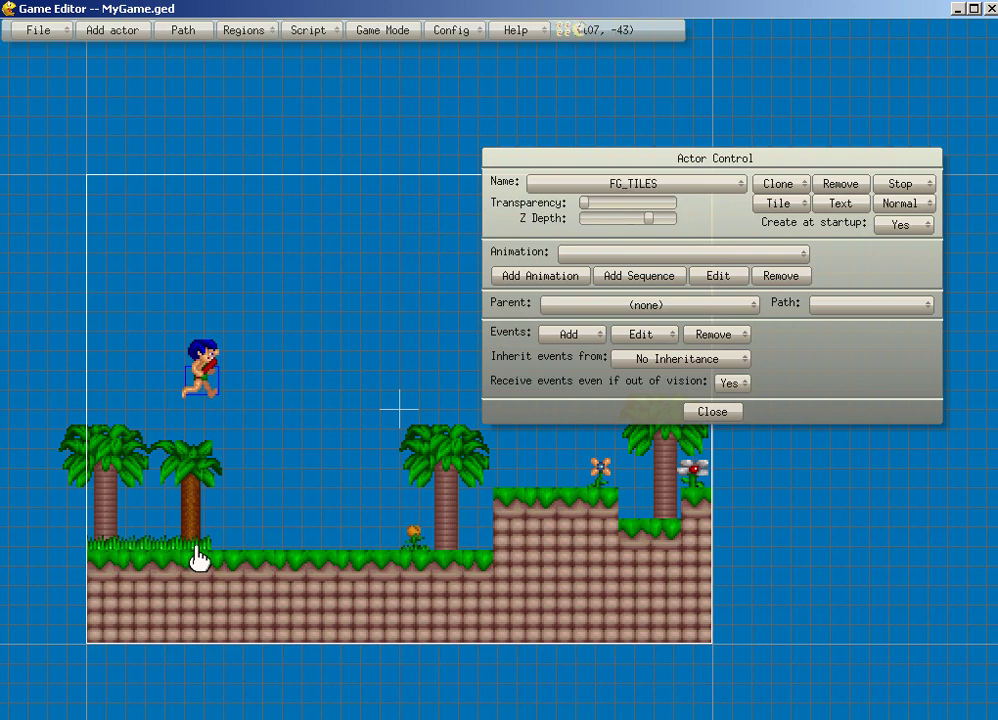
pyautogui.click(397, 29)
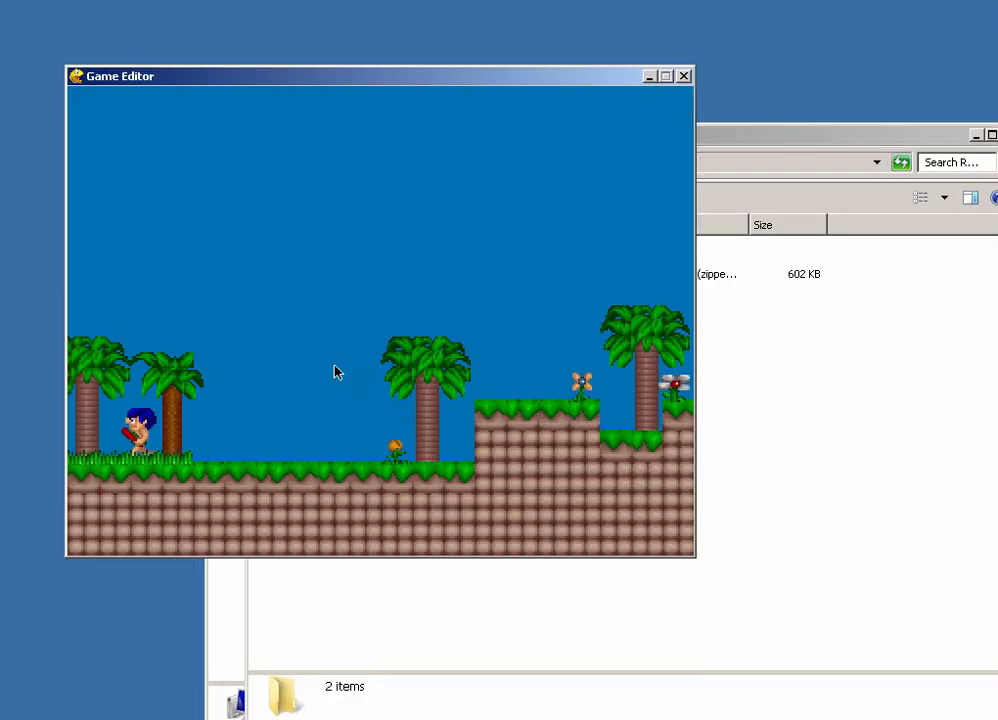
pyautogui.press('Left')
pyautogui.press('Right')
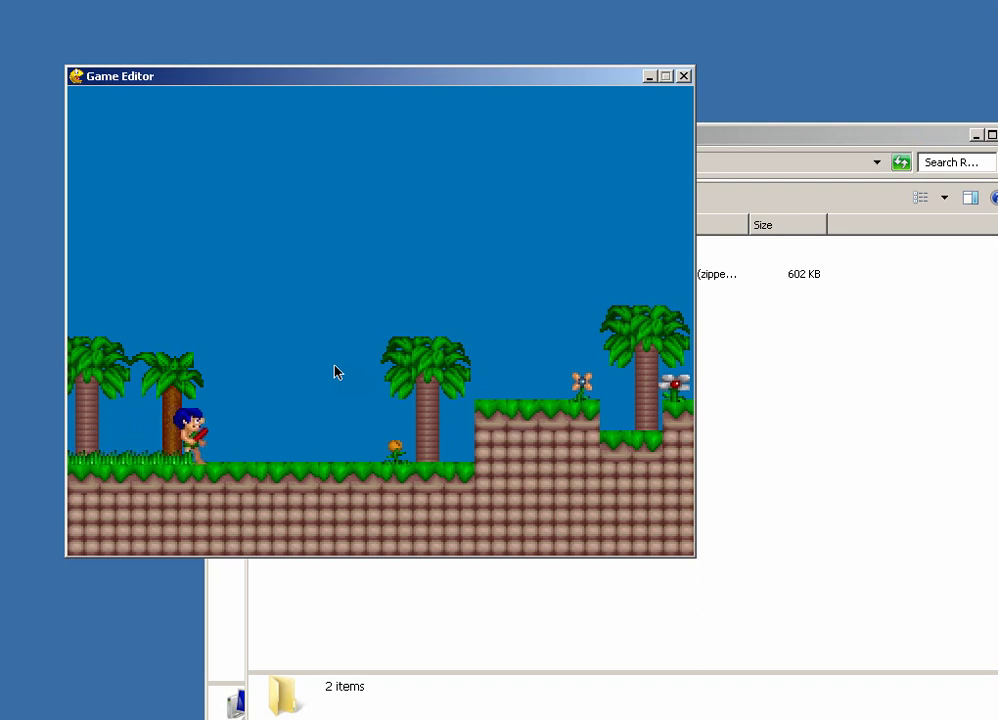
pyautogui.press('Left')
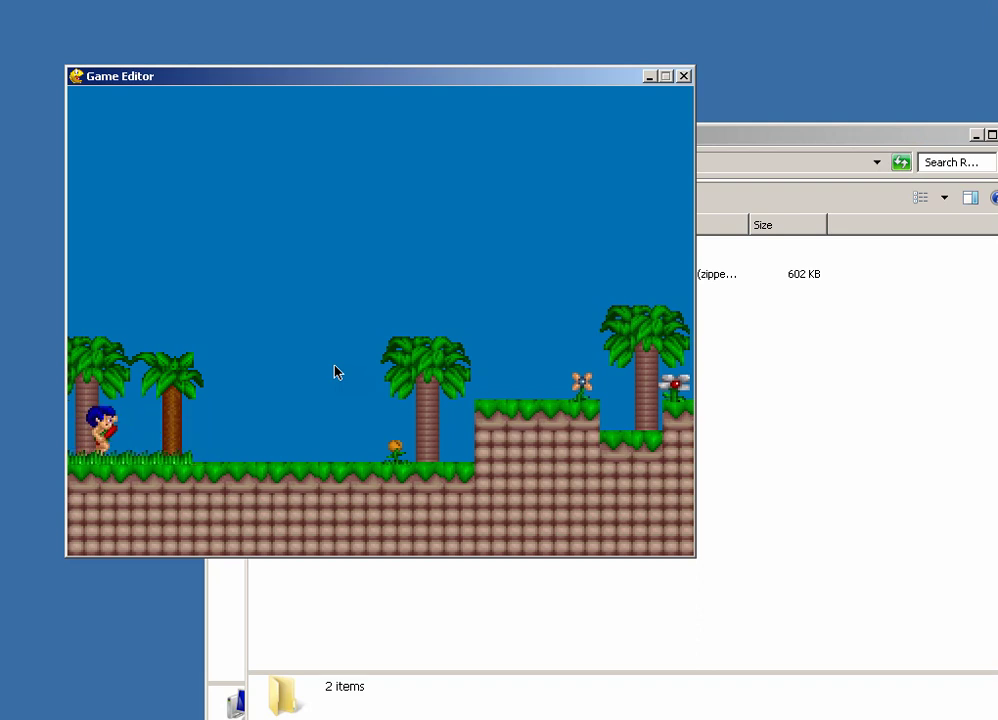
pyautogui.press('Right')
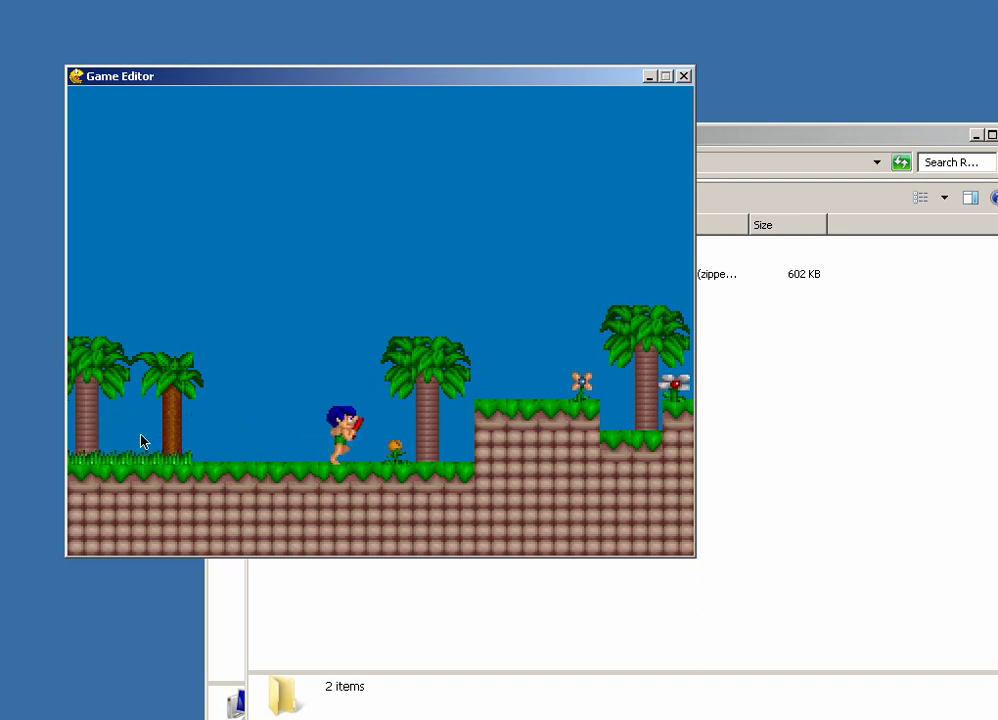
pyautogui.press('Right')
pyautogui.press('Up')
pyautogui.press('Up')
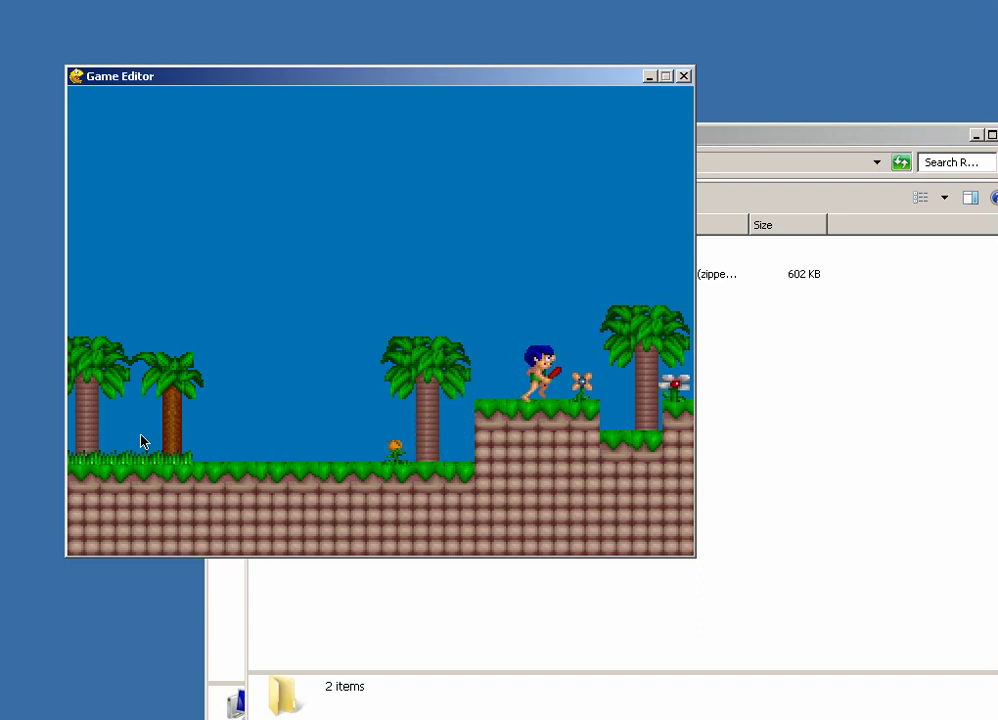
pyautogui.press('Left')
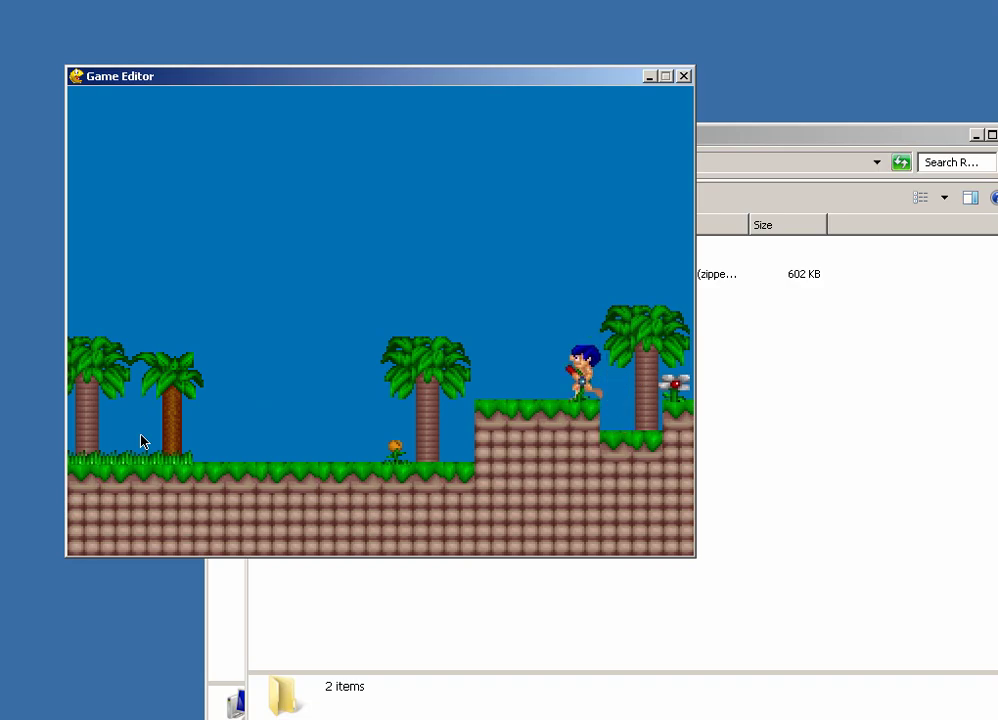
pyautogui.press('Escape')
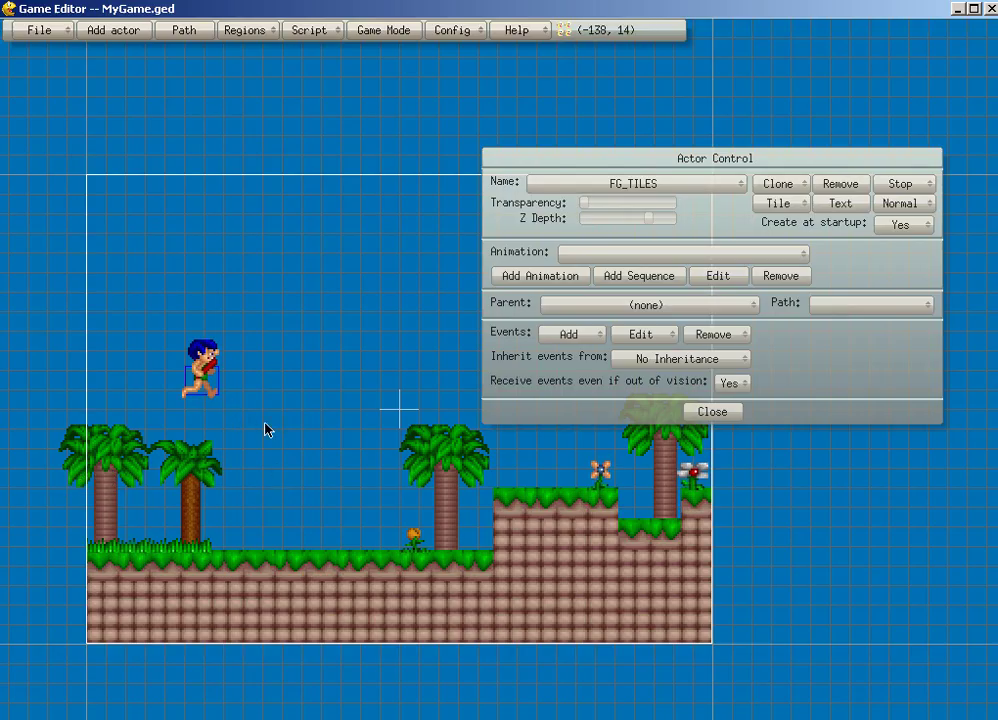
# Shrink the pCol collision box from its upper-left corner and realign the Player sprite over it.
pyautogui.scroll(5, 218, 475)
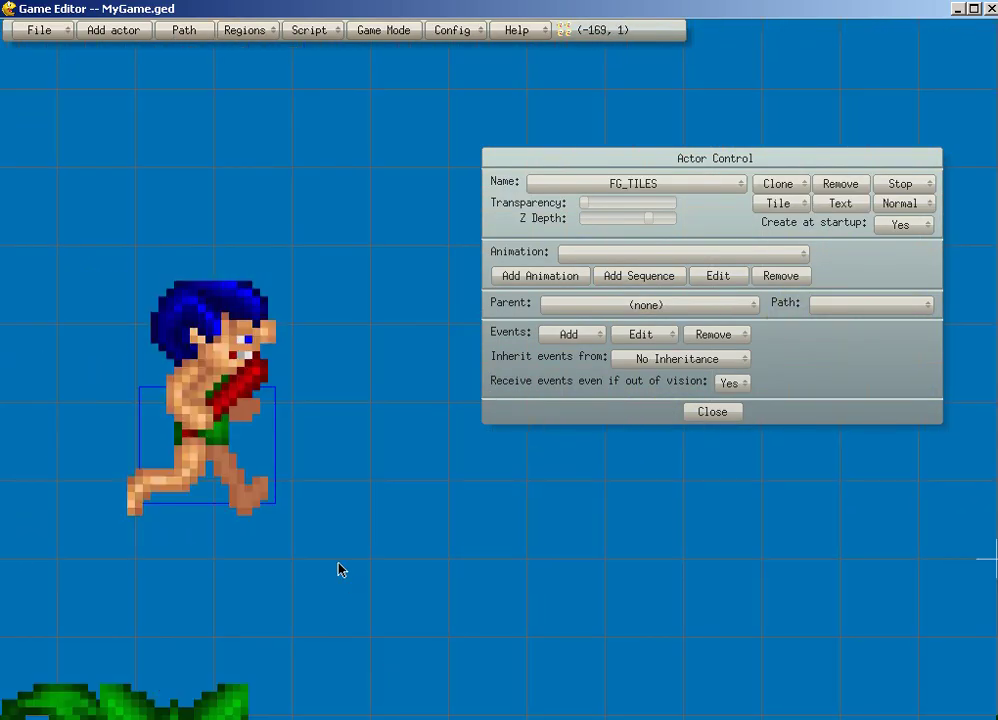
pyautogui.click(145, 401)
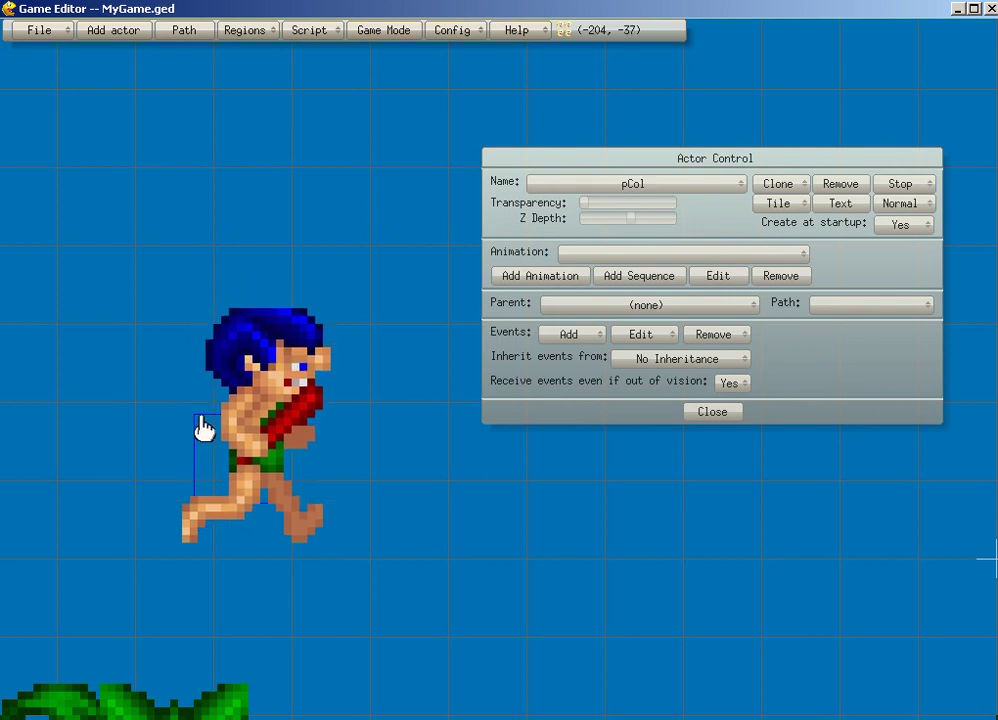
pyautogui.click(225, 398)
pyautogui.moveTo(225, 398); pyautogui.dragTo(243, 405)
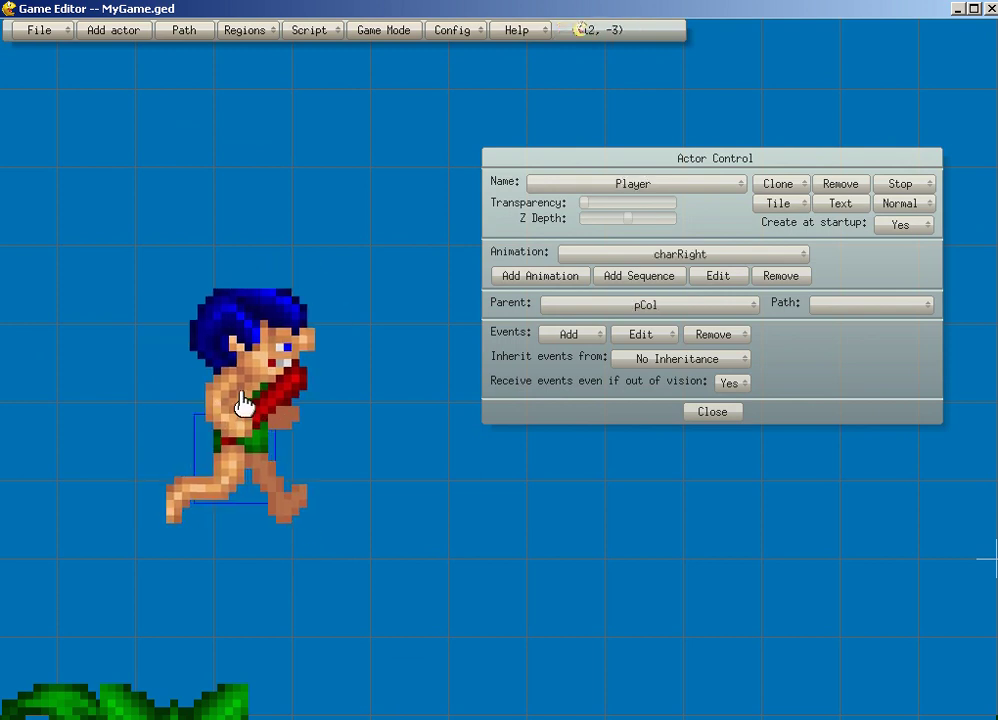
# Test the game by walking the Player against the raised block's side and back and forth past the orange flower.
pyautogui.click(385, 32)
pyautogui.press('Right')
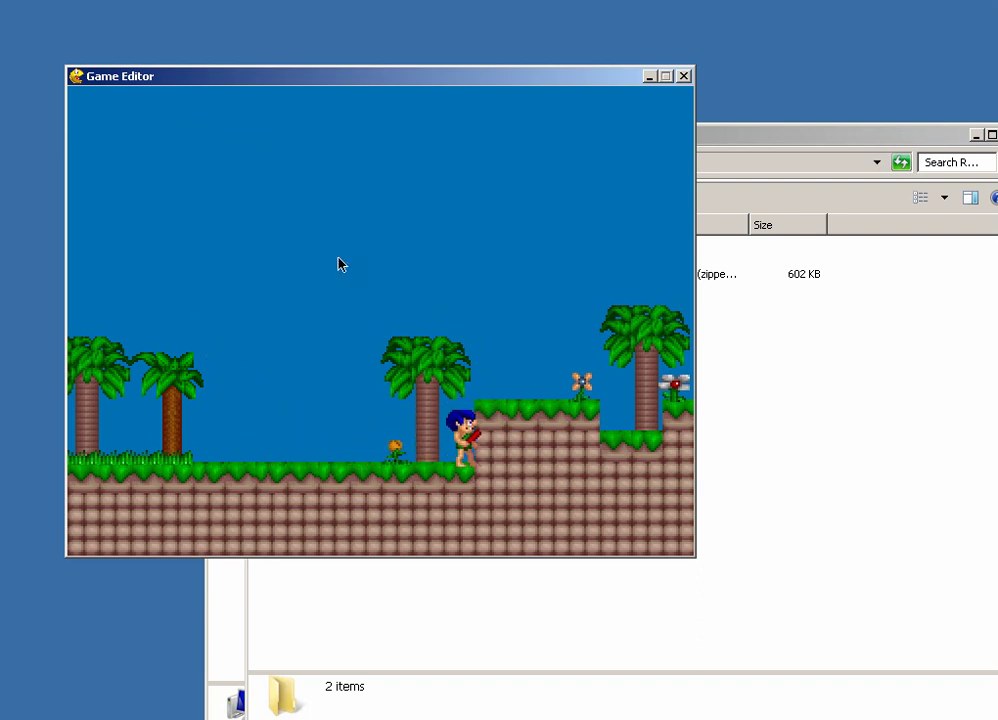
pyautogui.press('Left')
pyautogui.press('Right')
pyautogui.press('Right')
pyautogui.press('Left')
pyautogui.press('Left')
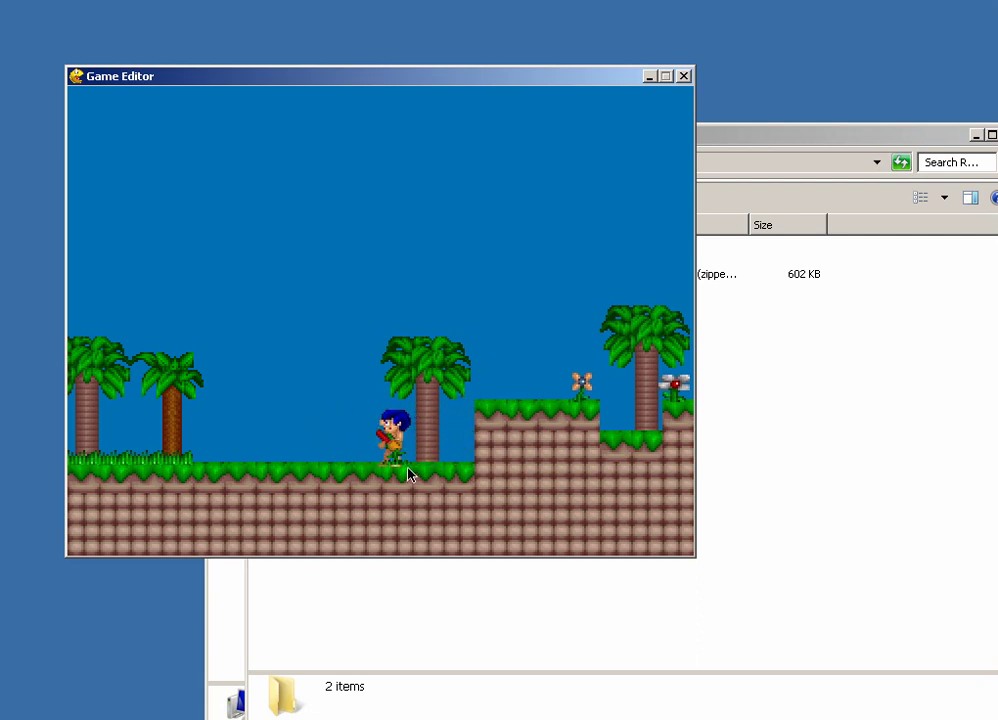
pyautogui.press('Right')
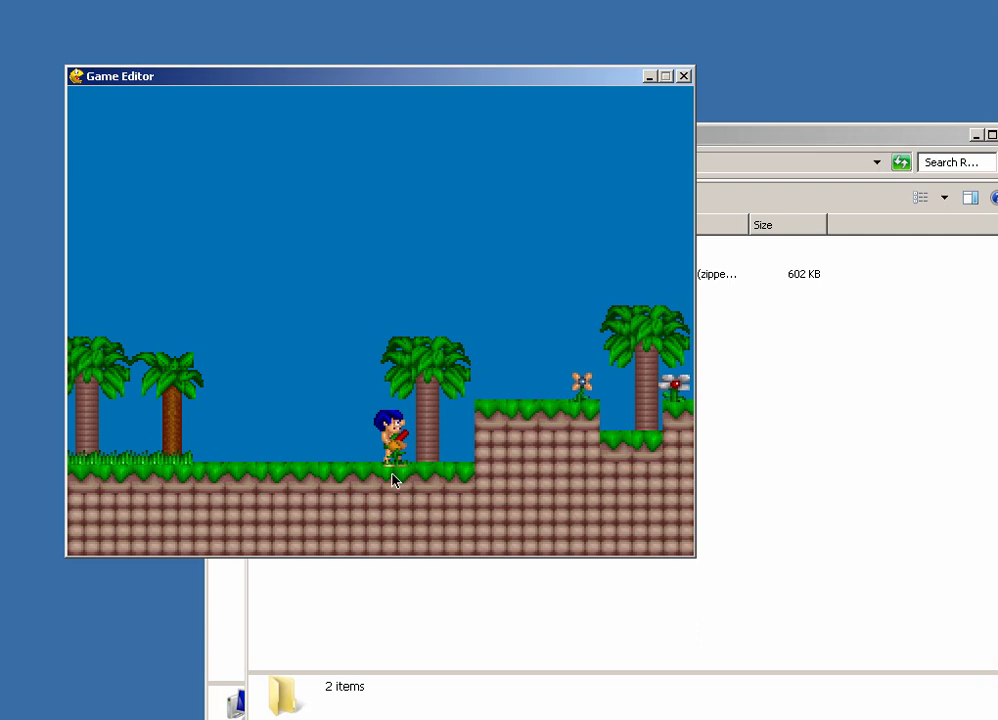
pyautogui.press('Escape')
# Shift FG_TILES slightly farther down so the grass sits lower over the ground's surface.
pyautogui.moveTo(391, 562); pyautogui.dragTo(562, 188)
pyautogui.moveTo(523, 628); pyautogui.dragTo(638, 238)
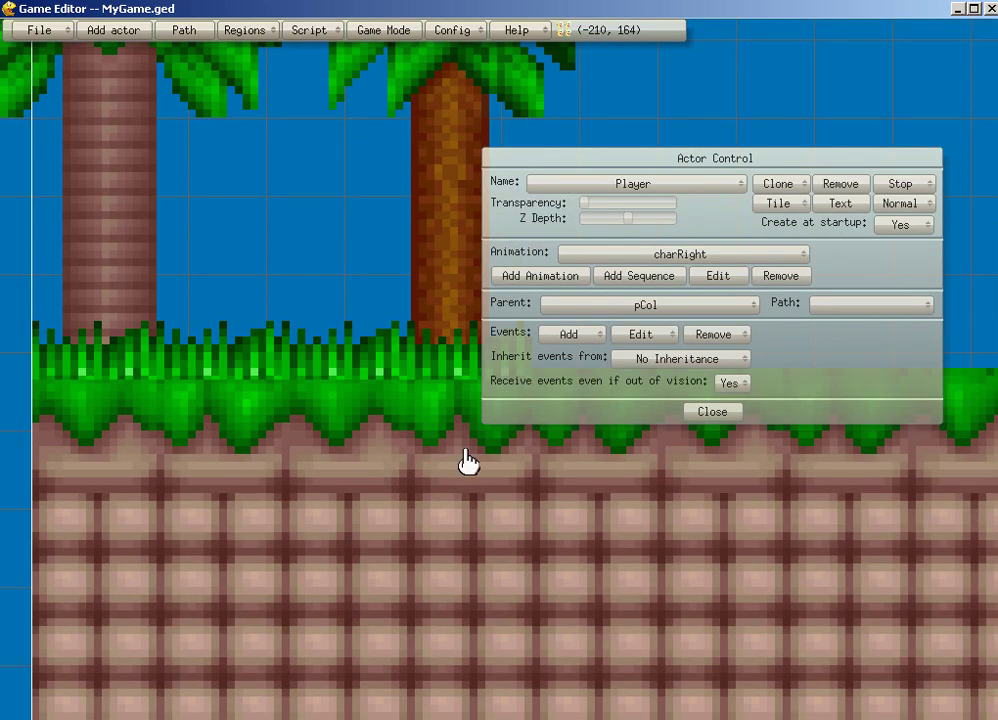
pyautogui.click(377, 382)
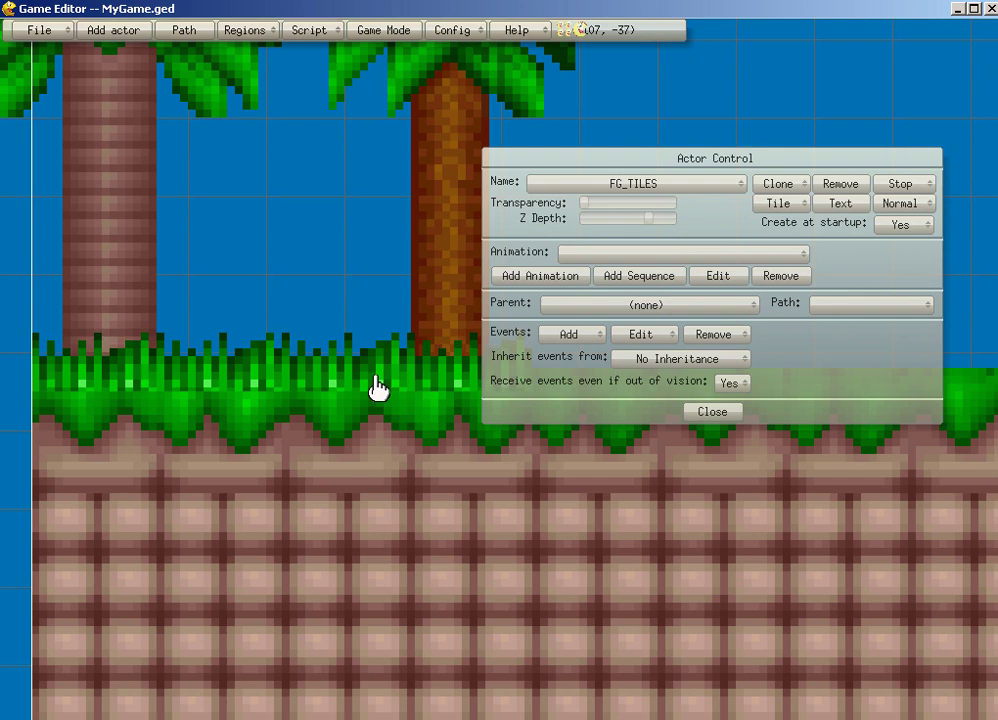
# Test the game by walking the Player past the orange flower and up against the raised block.
pyautogui.click(390, 30)
pyautogui.press('Right')
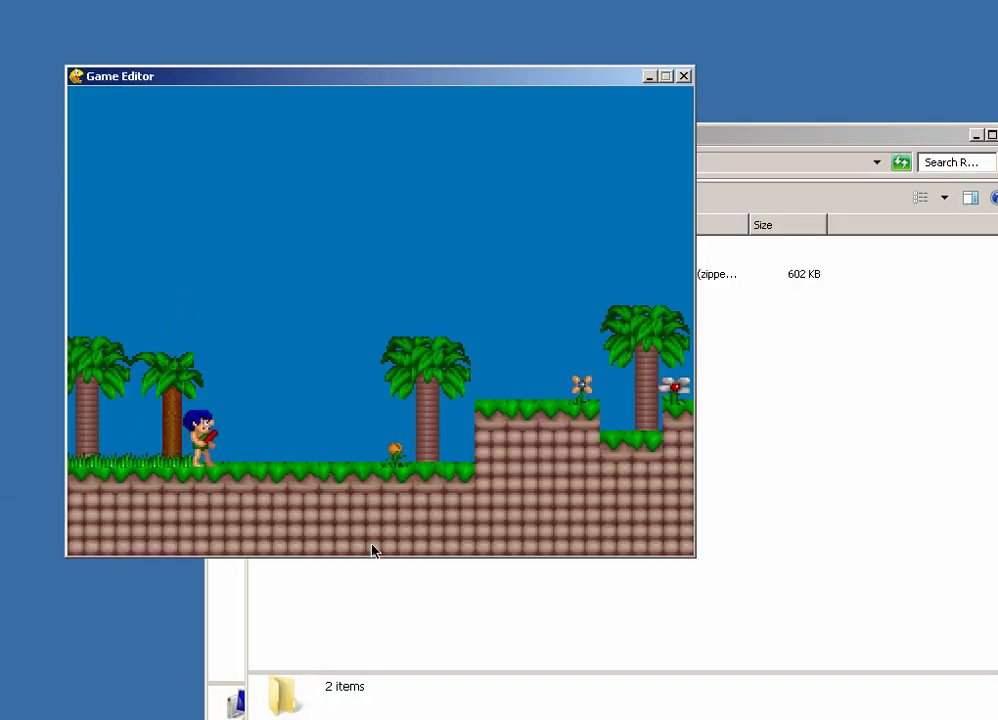
pyautogui.press('Right')
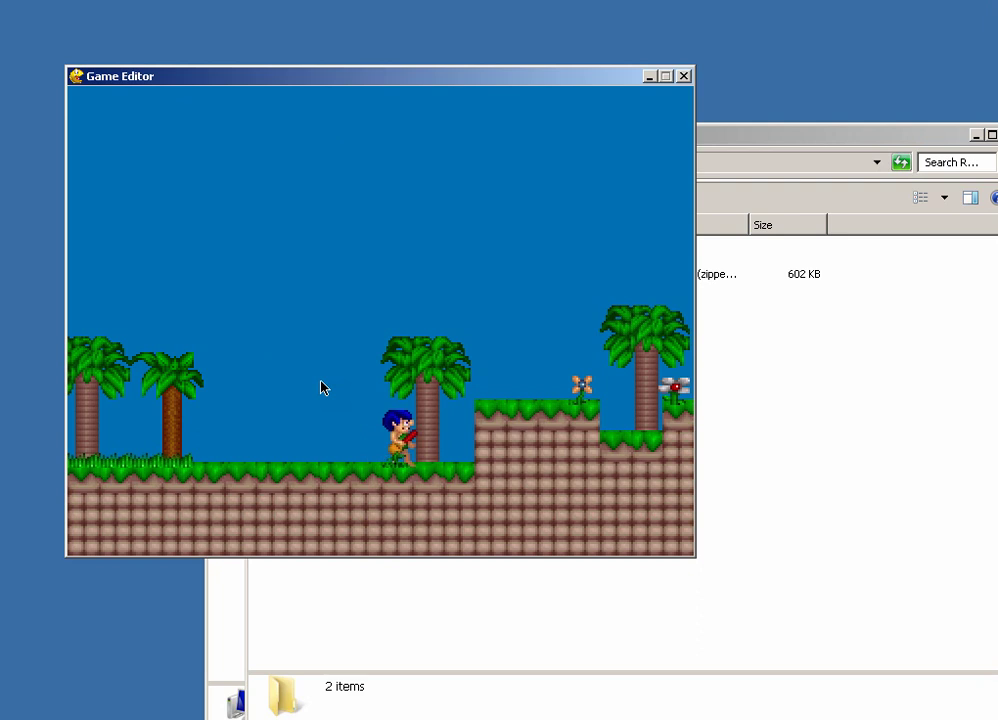
pyautogui.press('Right')
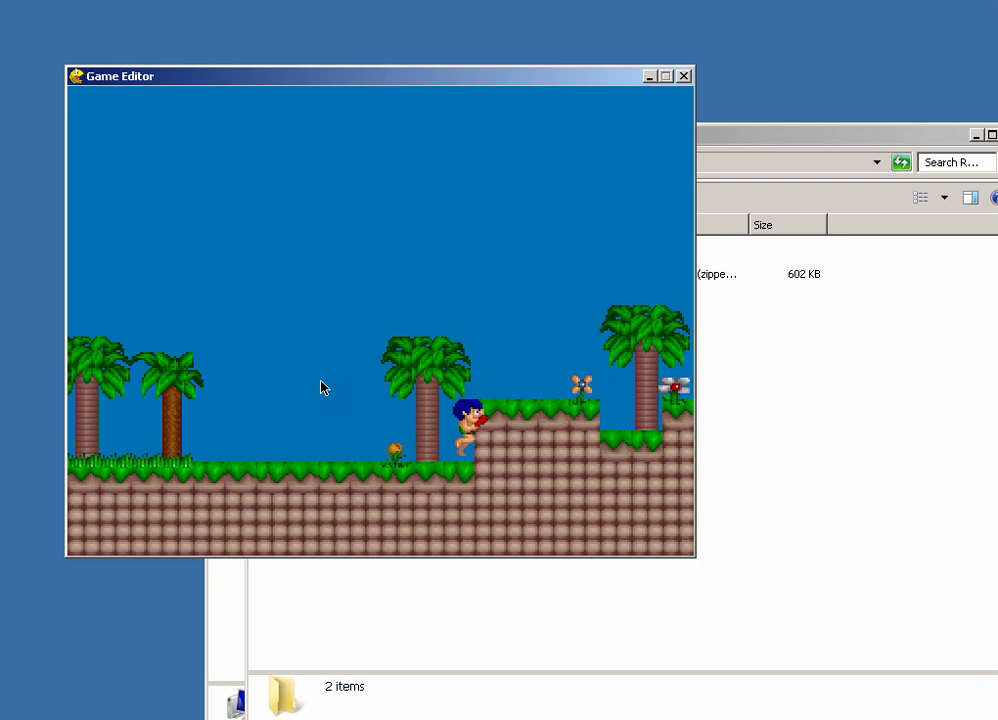
pyautogui.press('Escape')
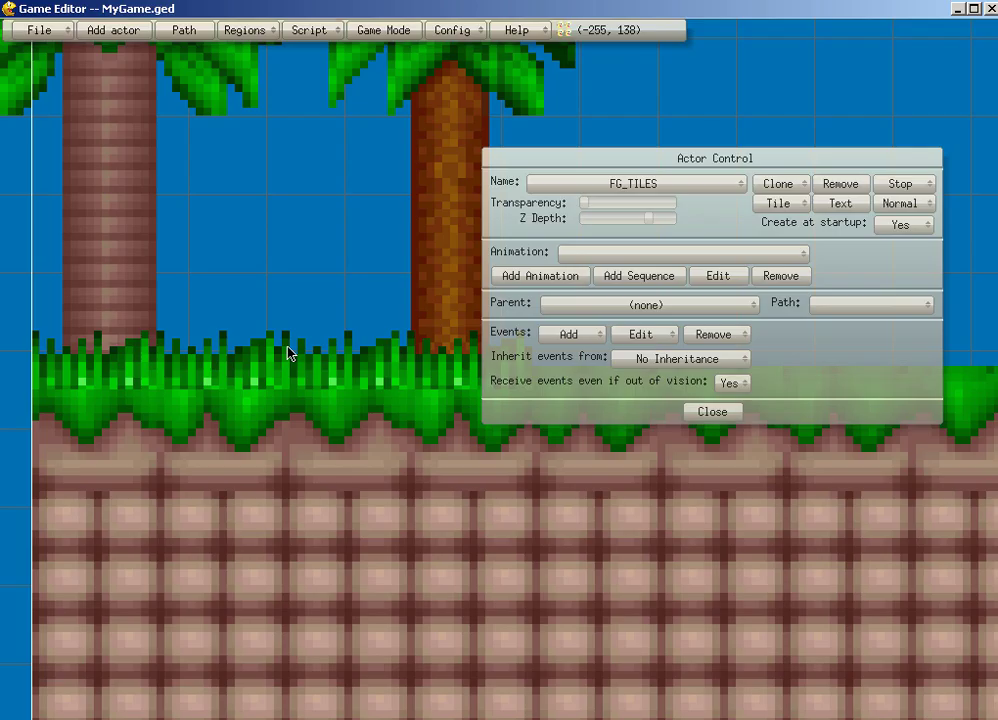
# Edit the Stage actor's tiles and erase a strip of ground tiles along the bottom, beneath the raised block.
pyautogui.scroll(-2, 273, 229)
pyautogui.scroll(1, 400, 236)
pyautogui.scroll(-1, 420, 112)
pyautogui.moveTo(565, 98); pyautogui.dragTo(220, 264)
pyautogui.click(430, 593)
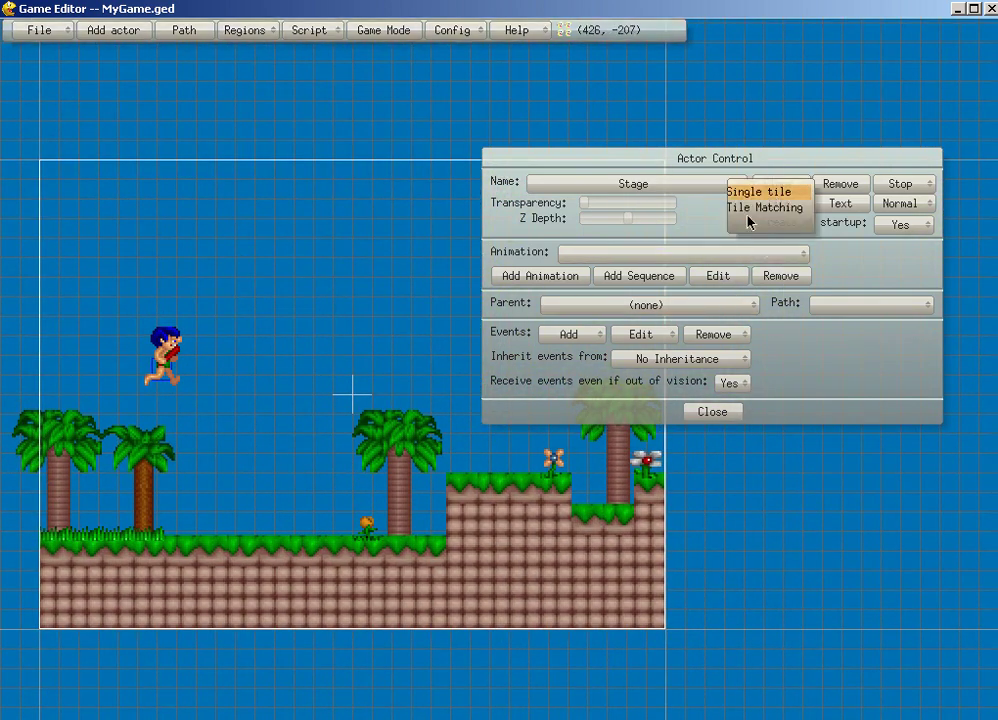
pyautogui.click(775, 207)
pyautogui.click(485, 441)
pyautogui.moveTo(457, 626); pyautogui.dragTo(512, 615, button='right')
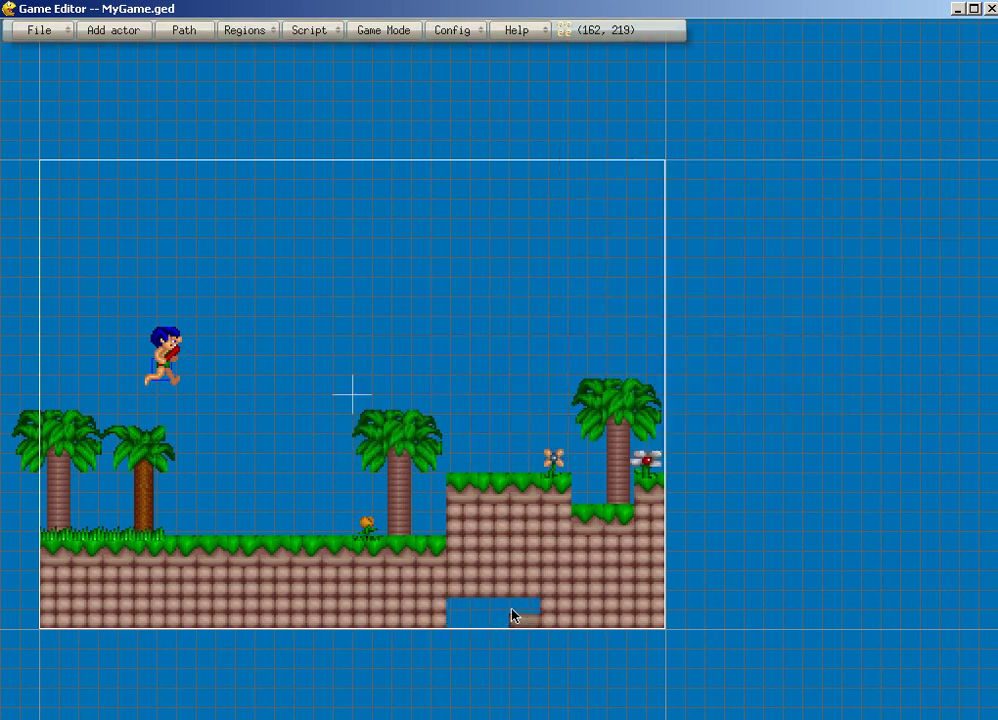
# Paint grass-topped tiles along the Stage's bottom beneath the raised block up to its right edge, plus a short strip at the lower left.
pyautogui.scroll(-7, 473, 622)
pyautogui.scroll(1, 478, 633)
pyautogui.scroll(-1, 478, 633)
pyautogui.moveTo(481, 619); pyautogui.dragTo(512, 620)
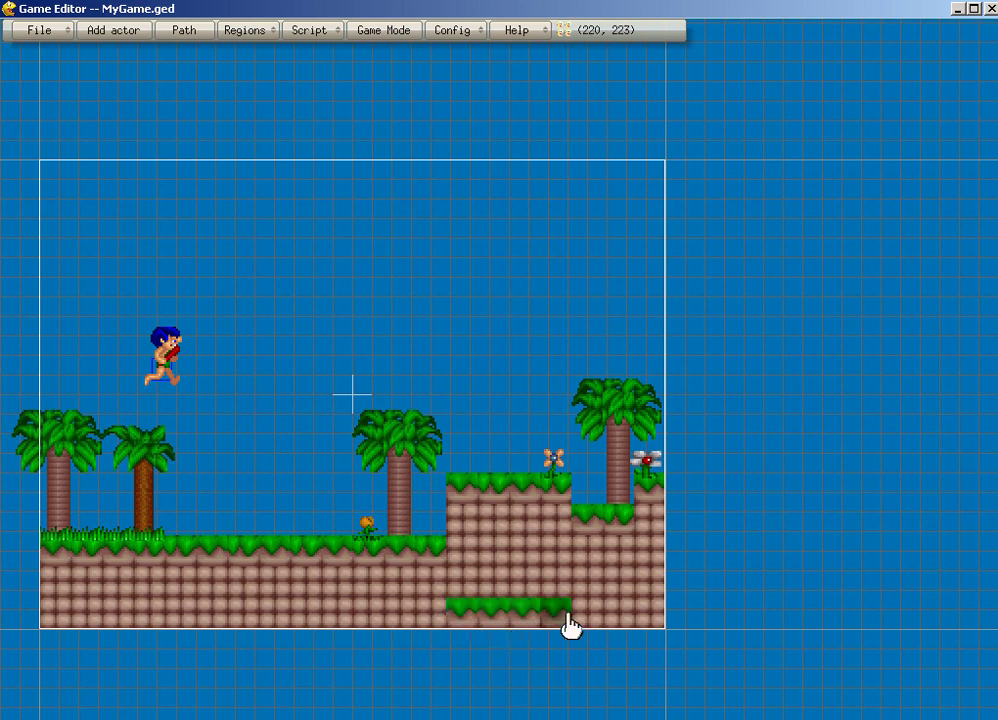
pyautogui.moveTo(566, 614); pyautogui.dragTo(636, 621, button='right')
pyautogui.moveTo(563, 632); pyautogui.dragTo(681, 630)
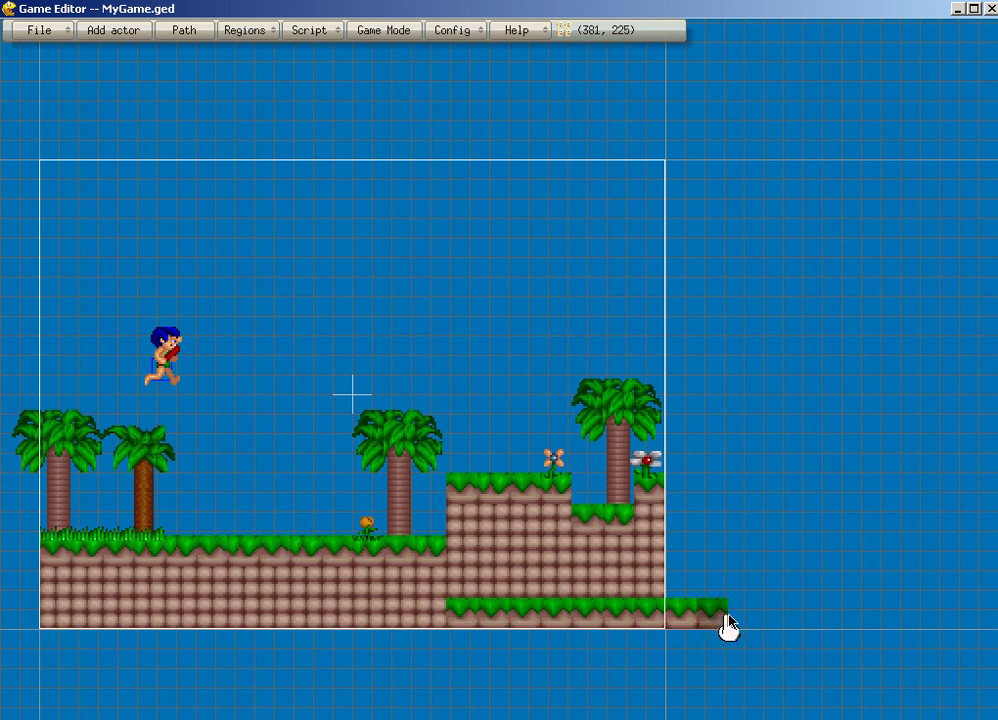
pyautogui.rightClick(684, 619)
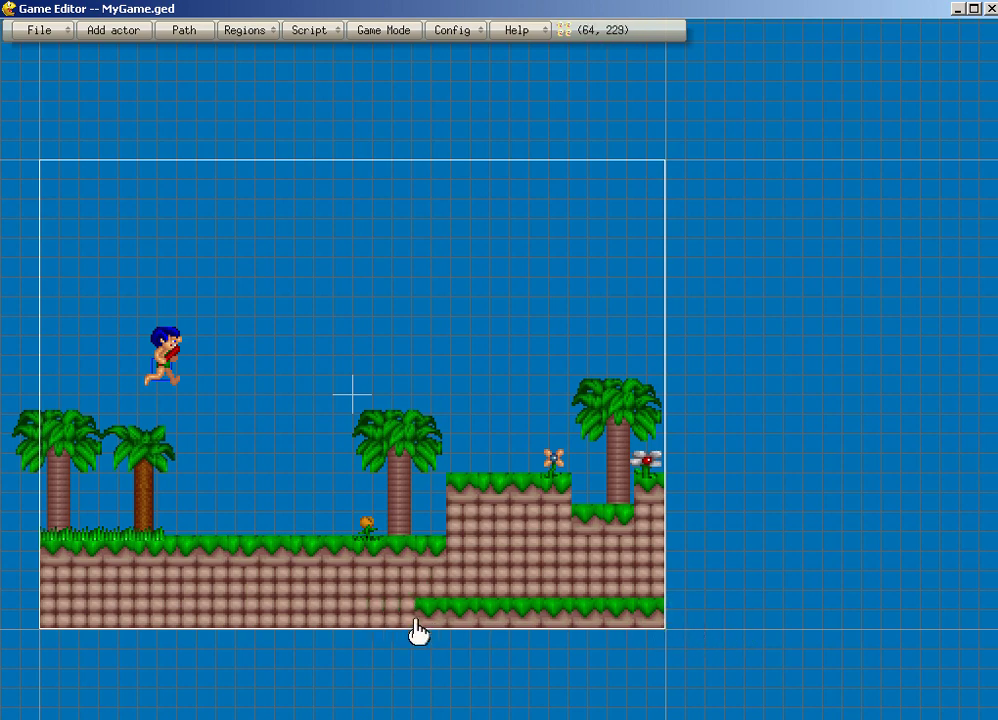
pyautogui.moveTo(186, 616); pyautogui.dragTo(115, 608, button='right')
pyautogui.moveTo(115, 608); pyautogui.dragTo(183, 616)
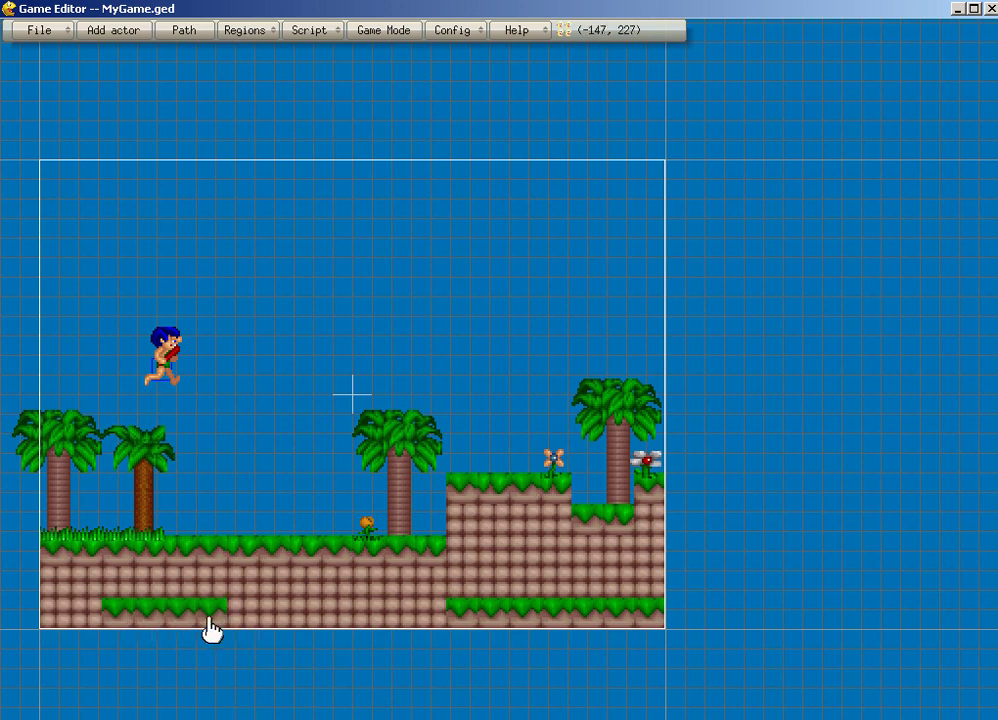
# Edit the FG_TILES actor's tiles and place a red mushroom on the short grass strip at the lower left.
pyautogui.rightClick(128, 520)
pyautogui.click(84, 513)
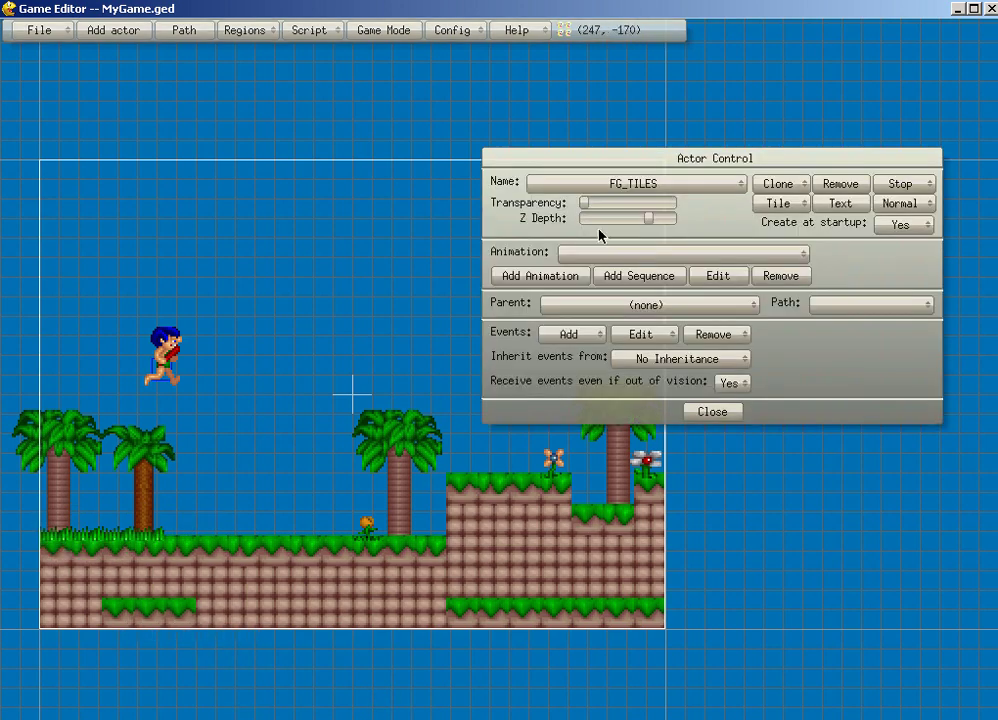
pyautogui.click(779, 203)
pyautogui.click(765, 139)
pyautogui.click(484, 441)
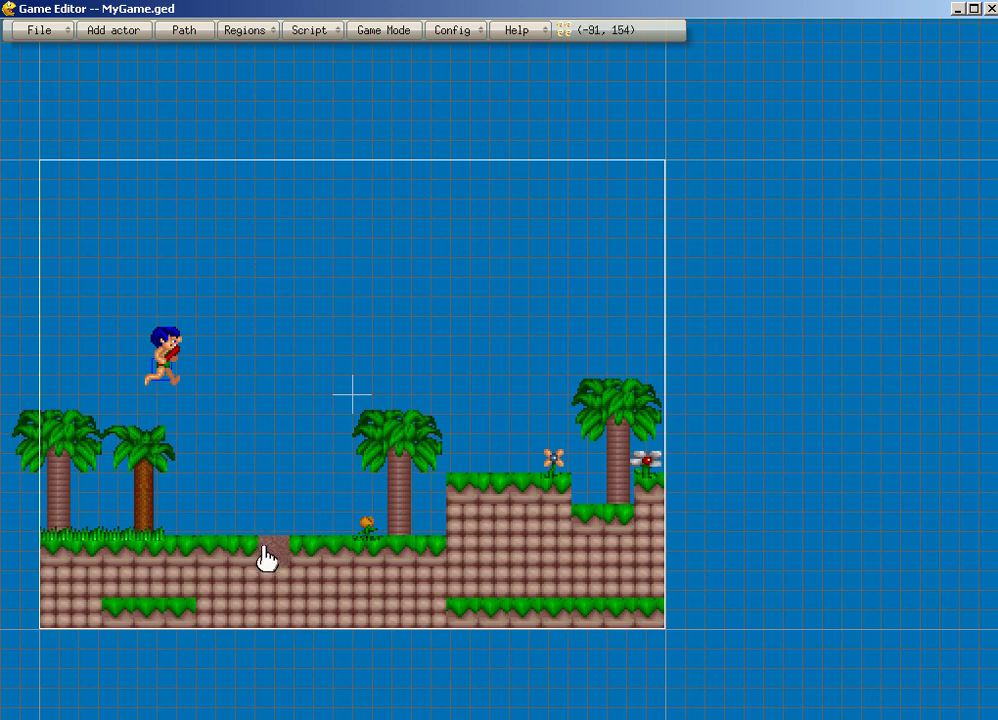
pyautogui.scroll(-8, 153, 602)
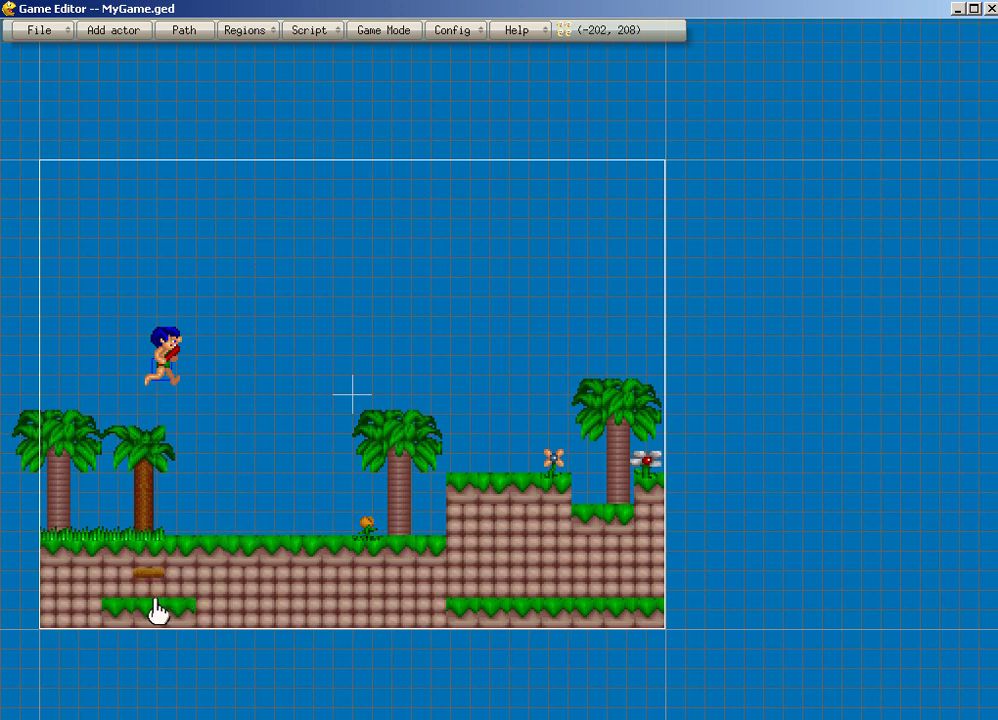
pyautogui.scroll(-1, 156, 606)
pyautogui.scroll(1, 150, 606)
pyautogui.scroll(2, 98, 606)
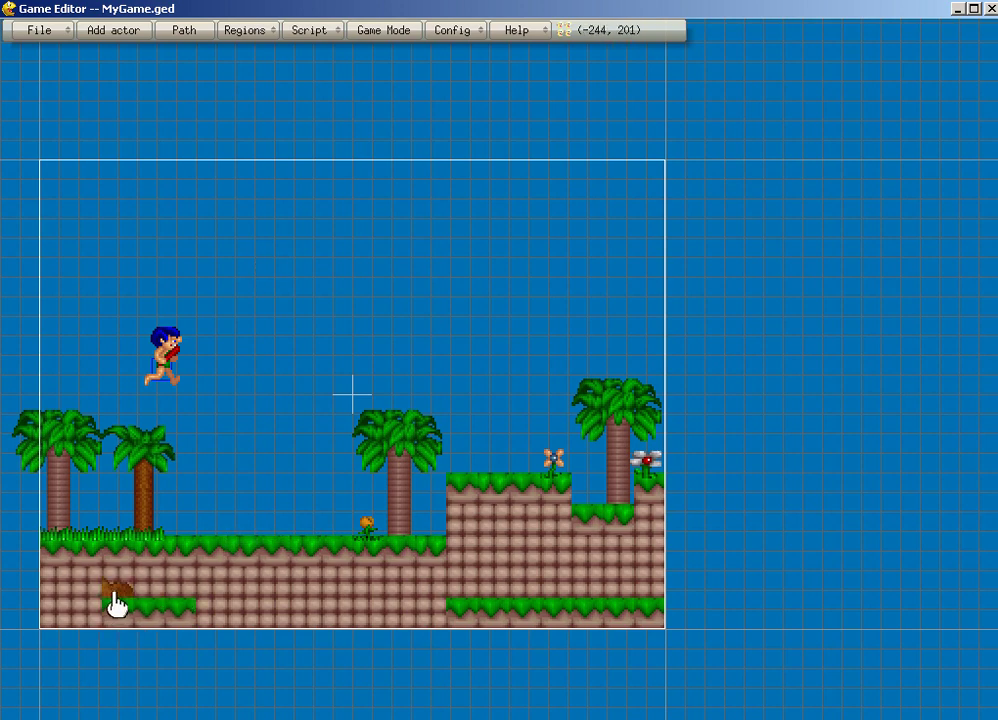
pyautogui.scroll(2, 116, 598)
pyautogui.click(118, 600)
# Place a red flower beside the red mushroom on the lower-left grass strip.
pyautogui.scroll(-2, 165, 607)
pyautogui.scroll(-1, 183, 608)
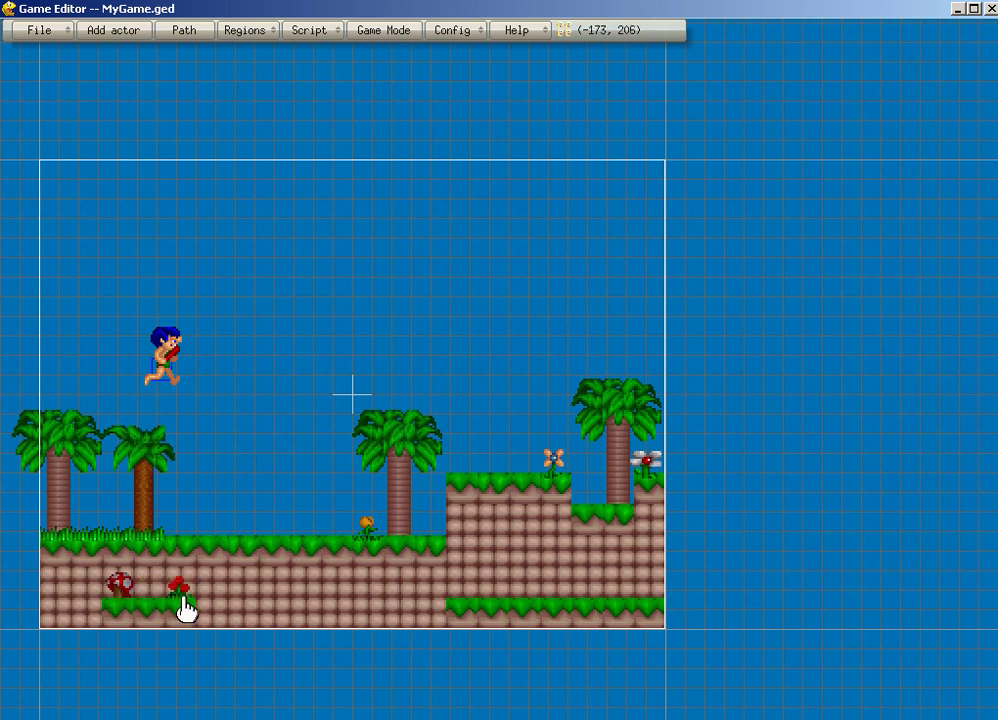
pyautogui.click(183, 607)
# Place a brown mushroom and a gray mushroom side by side at the start of the lower-right grass strip.
pyautogui.scroll(1, 544, 590)
pyautogui.scroll(1, 545, 602)
pyautogui.scroll(-1, 497, 614)
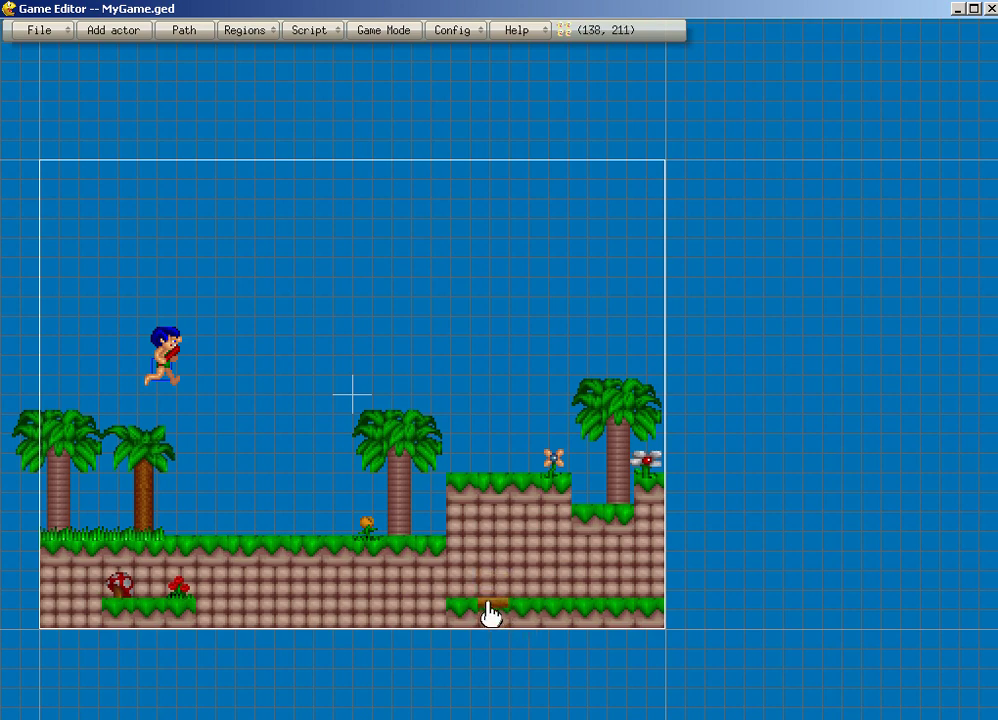
pyautogui.scroll(3, 492, 619)
pyautogui.scroll(-1, 525, 598)
pyautogui.click(466, 602)
pyautogui.scroll(1, 477, 601)
pyautogui.click(495, 605)
# Place two yellow flowers spaced along the rest of the lower-right grass strip and save the game.
pyautogui.scroll(-3, 548, 604)
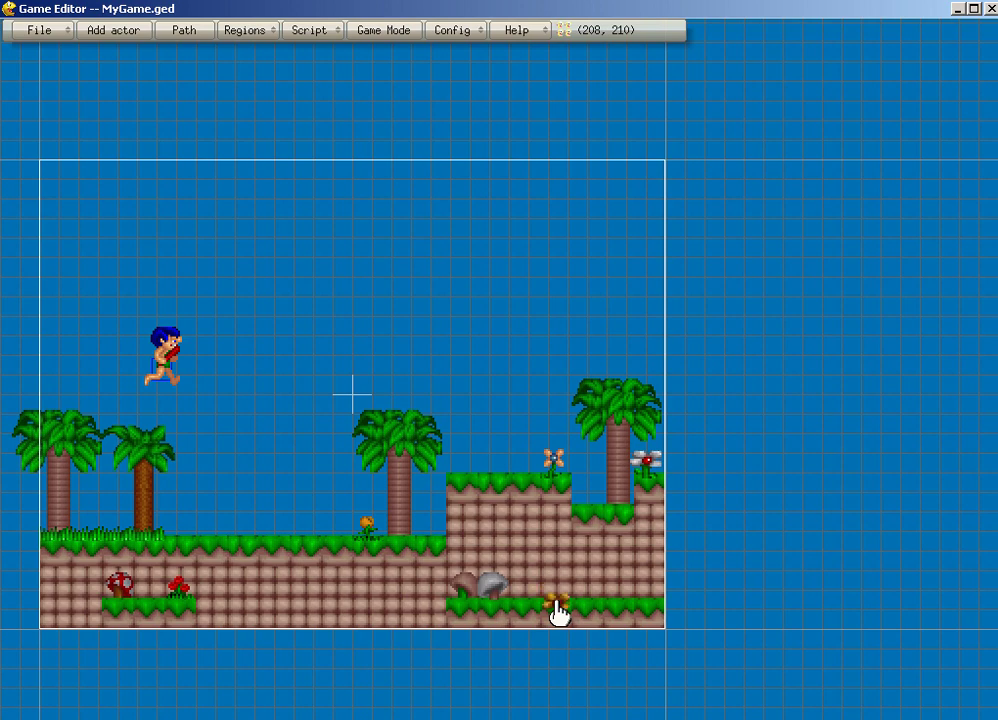
pyautogui.scroll(-3, 557, 605)
pyautogui.scroll(1, 588, 604)
pyautogui.scroll(-1, 588, 614)
pyautogui.click(553, 590)
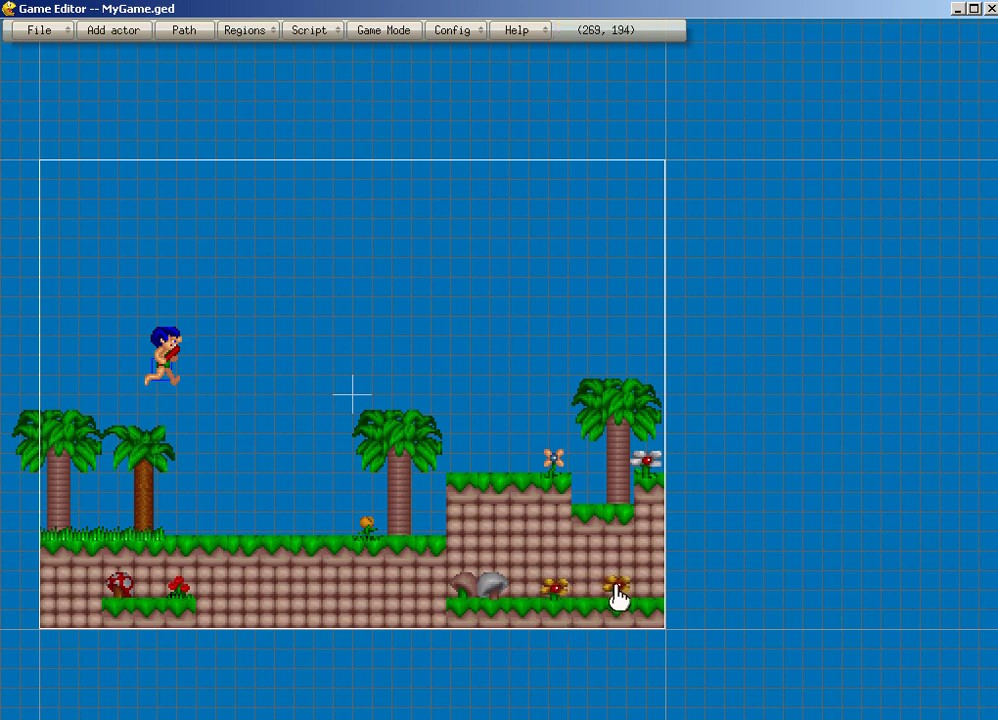
pyautogui.click(632, 596)
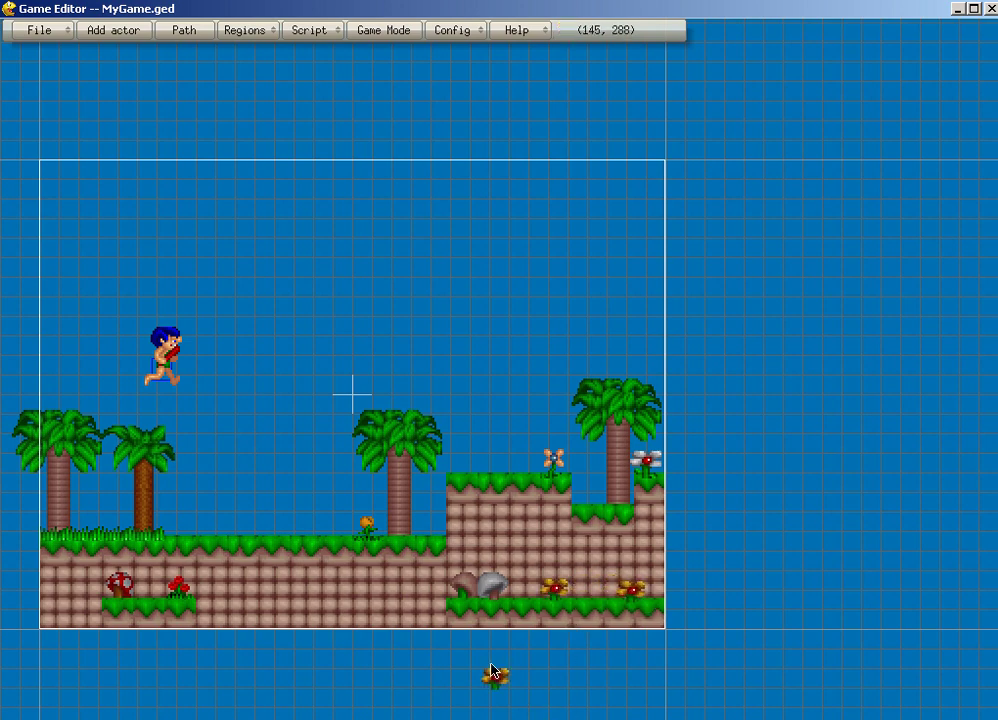
pyautogui.click(35, 30)
pyautogui.click(66, 83)
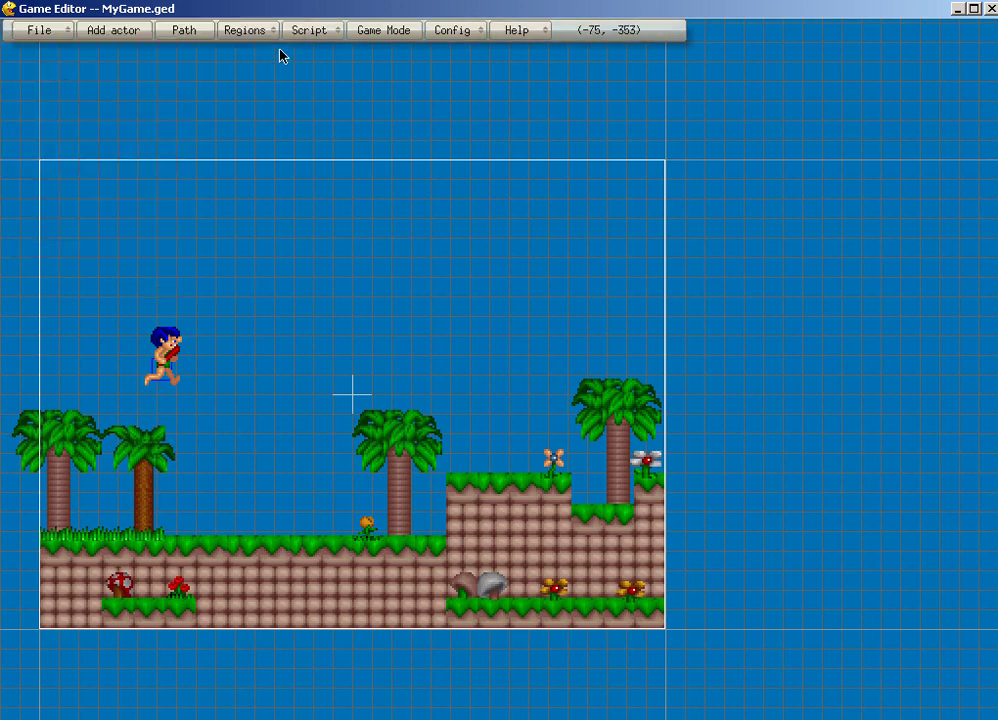
# Test the game by walking the Player from the tall grass across the ground to the raised block.
pyautogui.click(368, 35)
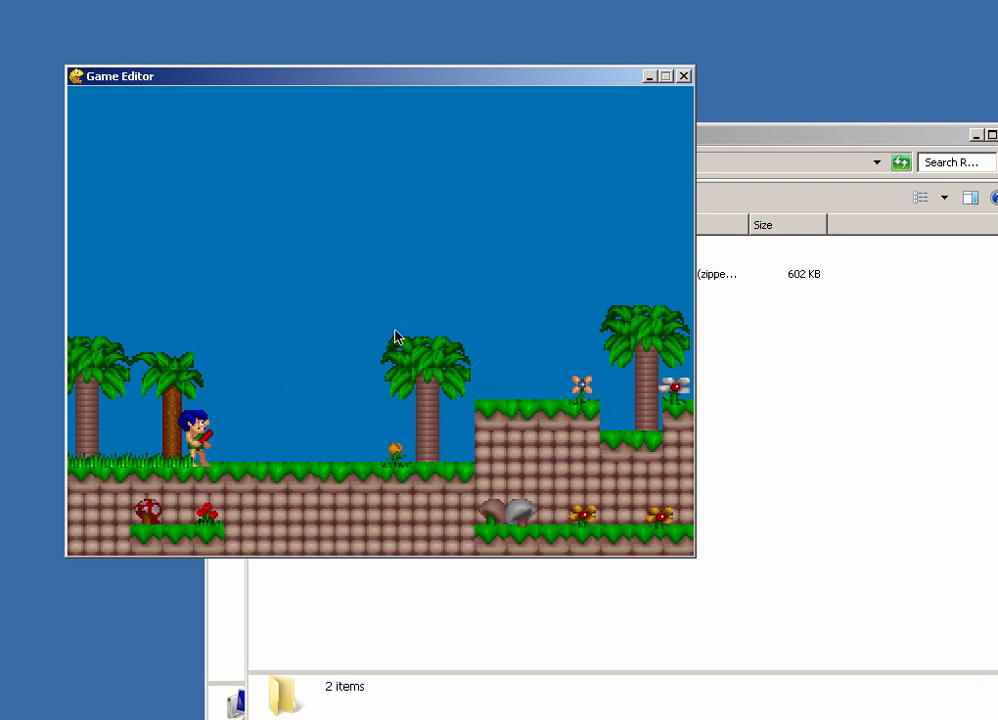
pyautogui.press('Right')
pyautogui.press('Left')
pyautogui.press('Right')
pyautogui.press('Right')
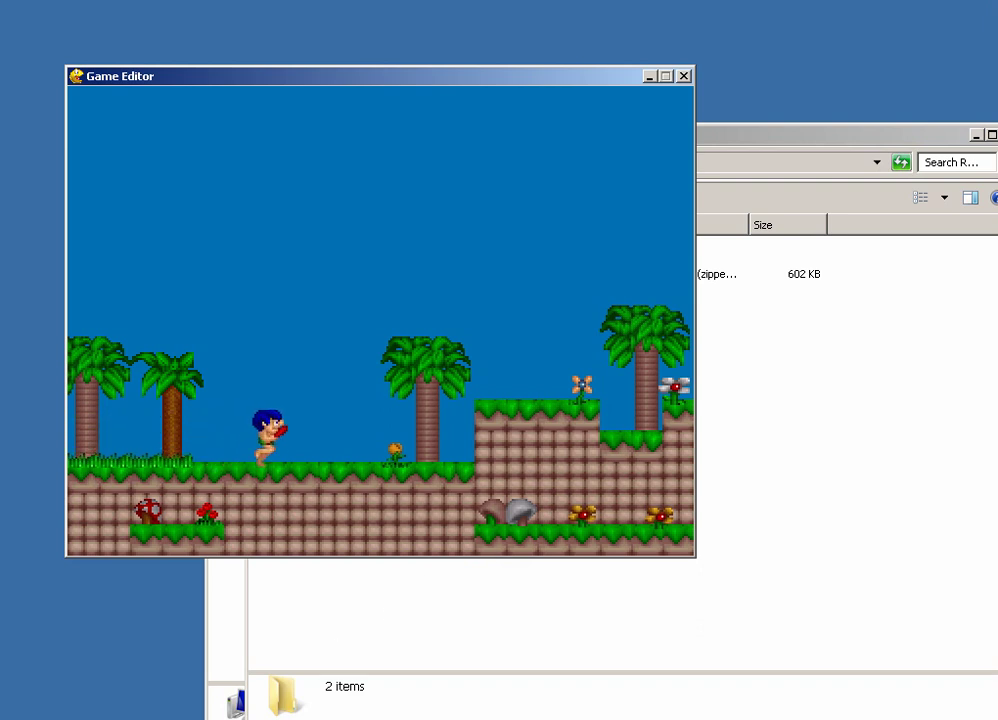
pyautogui.press('Right')
pyautogui.press('Up')
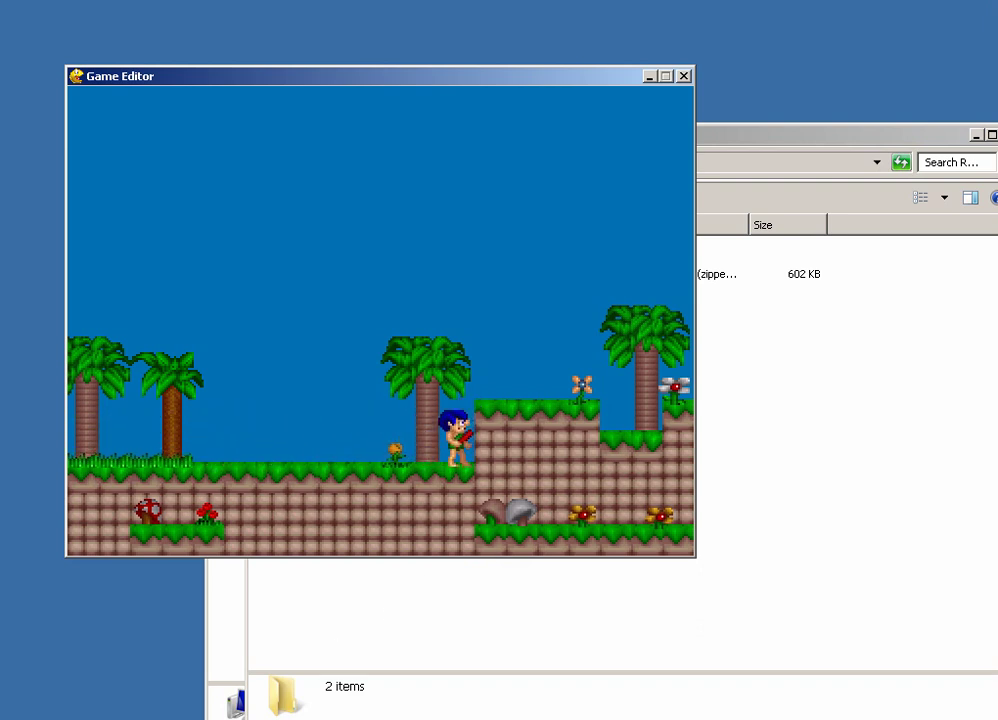
# Test jumping against the raised block's side and walking back past the orange flower, and save the game.
pyautogui.press('Left')
pyautogui.press('Right')
pyautogui.press('Up')
pyautogui.press('Right')
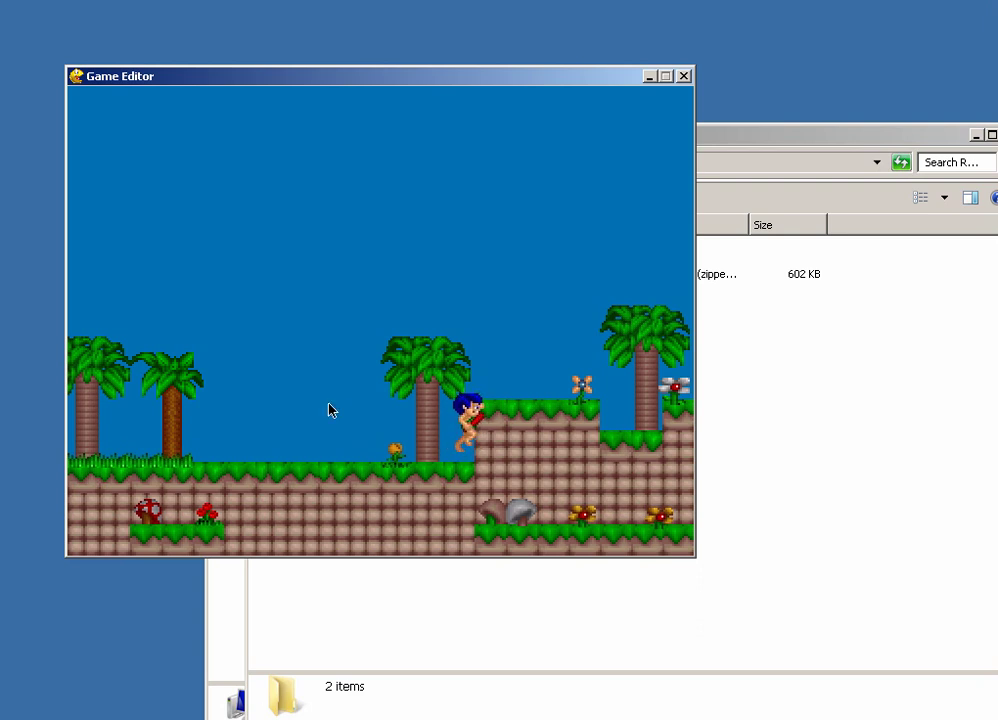
pyautogui.press('Right')
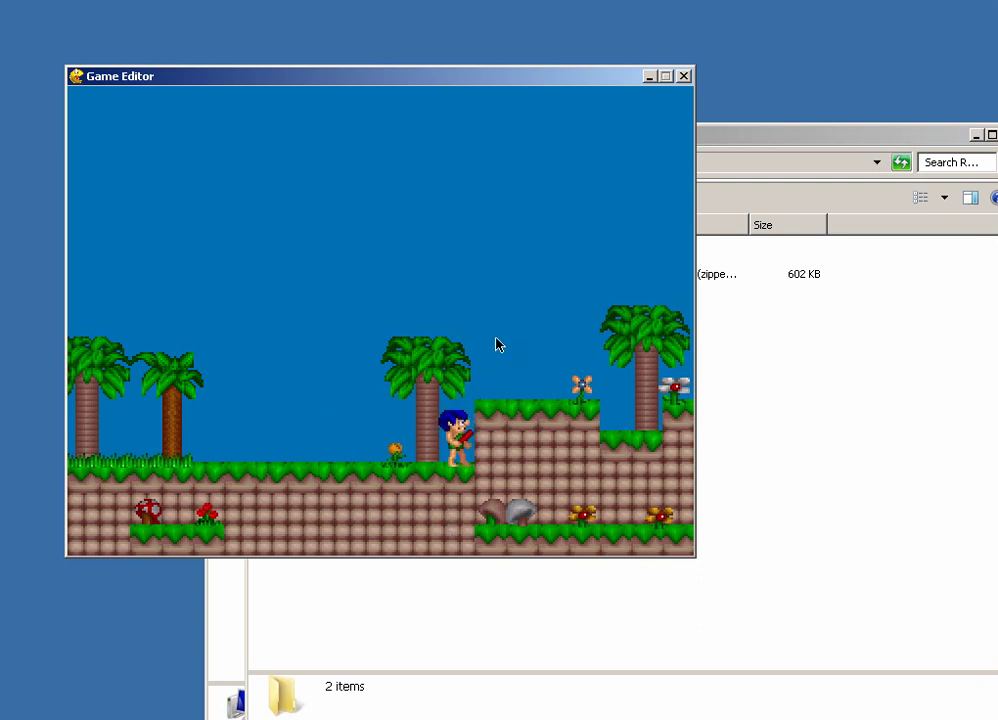
pyautogui.press('Up')
pyautogui.press('Left')
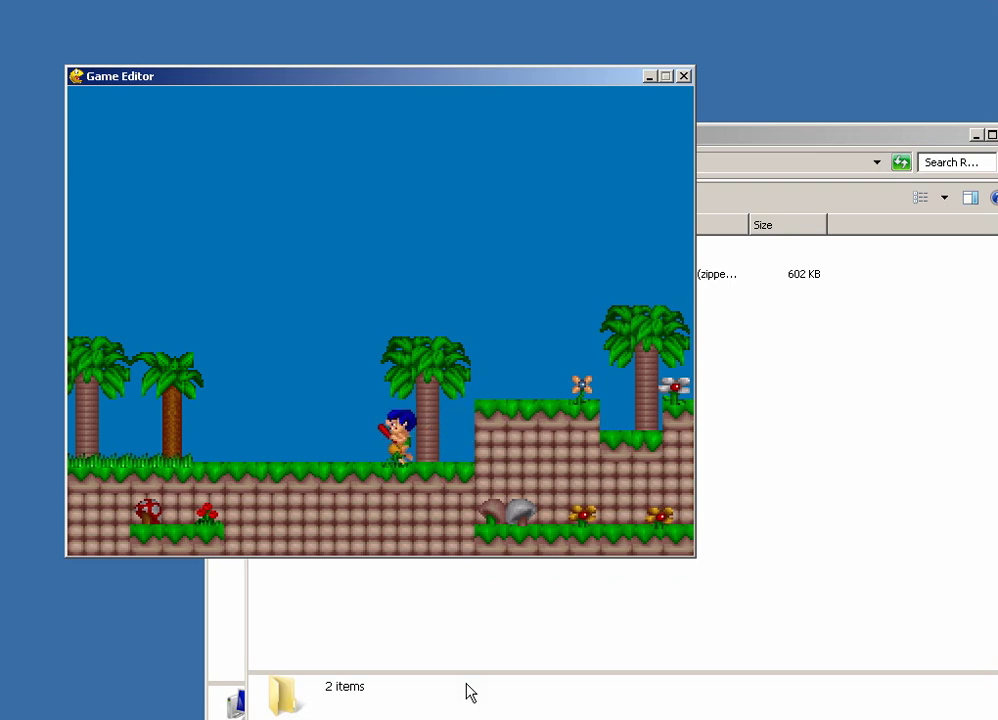
pyautogui.press('Right')
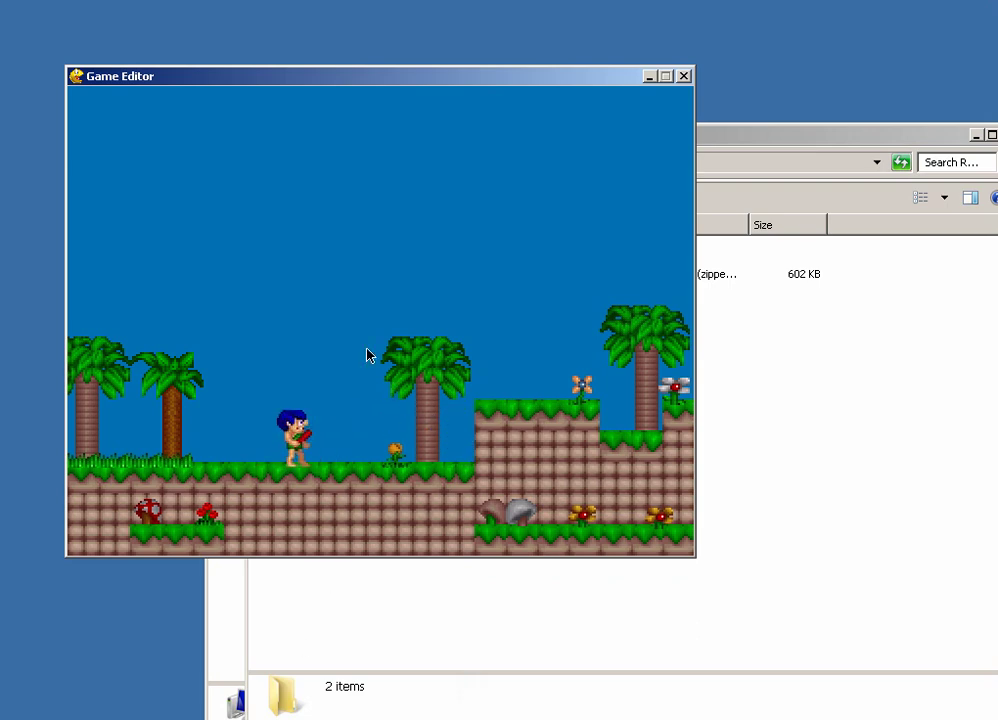
pyautogui.press('Escape')
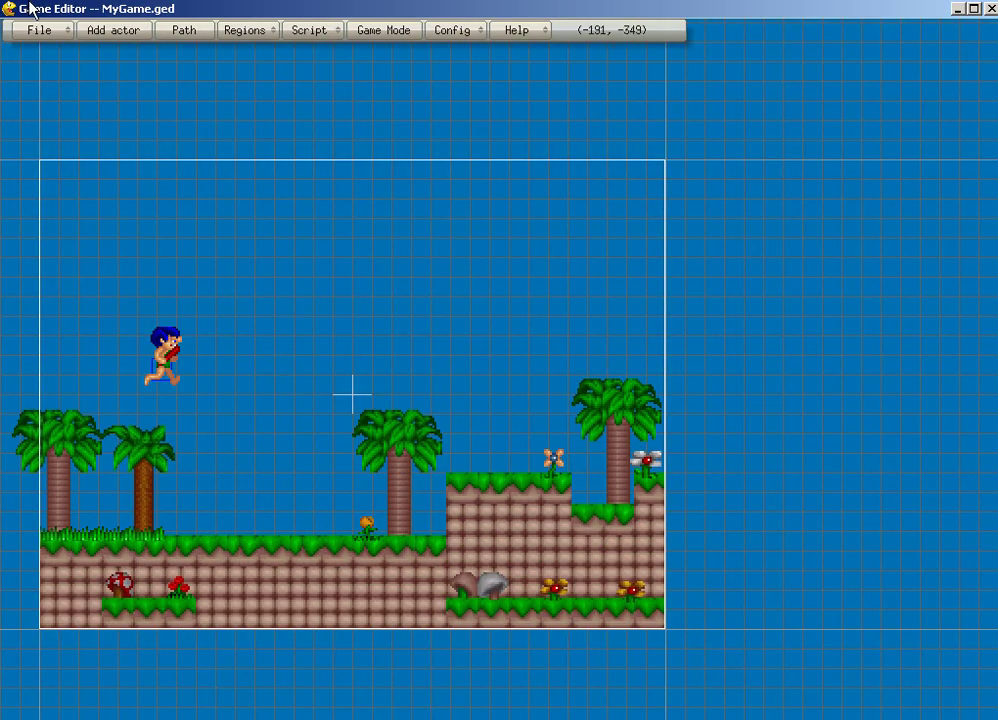
pyautogui.click(40, 29)
pyautogui.click(55, 79)
# Add a Key Down event for the k key to the Player actor, keeping repeat enabled.
pyautogui.moveTo(240, 411); pyautogui.dragTo(304, 444)
pyautogui.rightClick(267, 368)
pyautogui.click(272, 293)
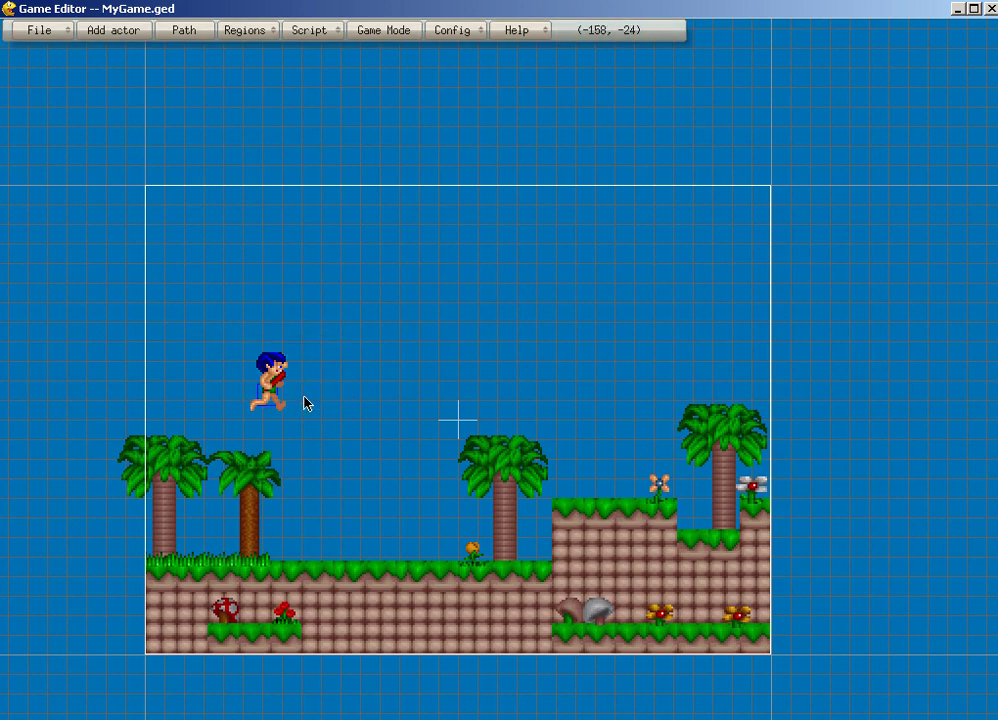
pyautogui.moveTo(309, 404); pyautogui.dragTo(517, 399)
pyautogui.scroll(1, 333, 409)
pyautogui.rightClick(265, 408)
pyautogui.click(240, 332)
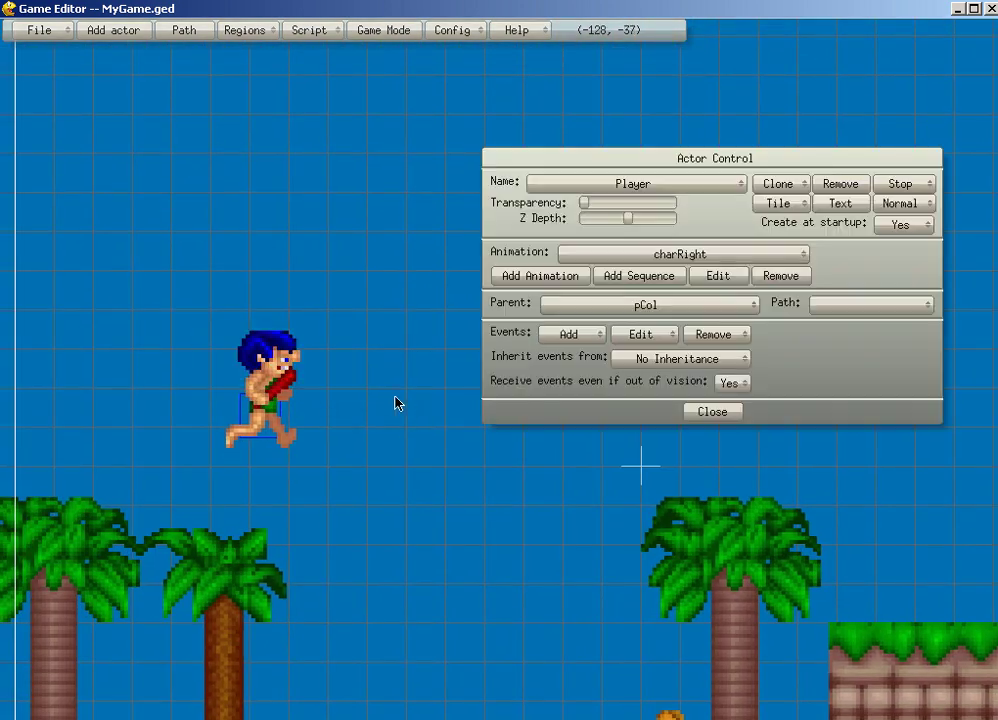
pyautogui.click(560, 336)
pyautogui.click(564, 319)
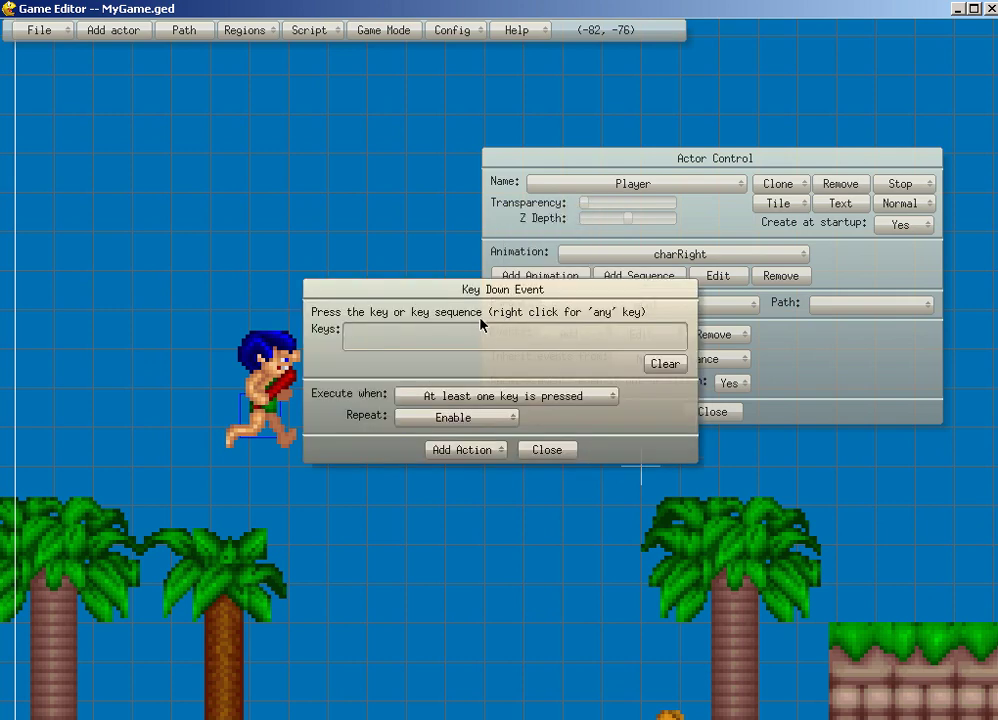
pyautogui.press('k')
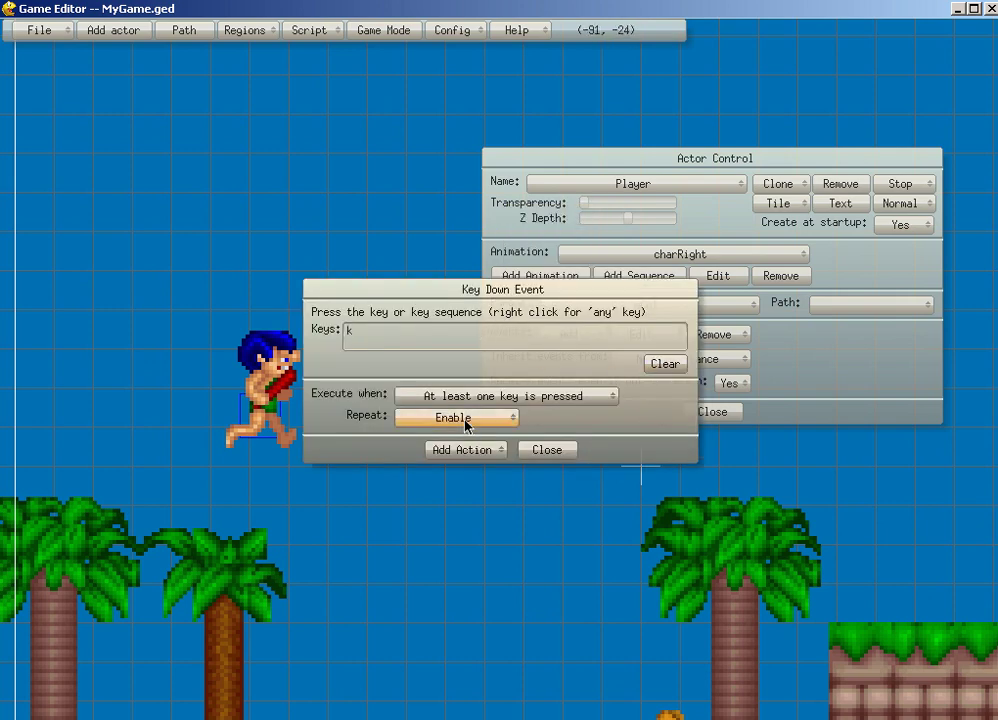
# Open a script action for the k key event and create a global integer variable named canJump.
pyautogui.click(461, 450)
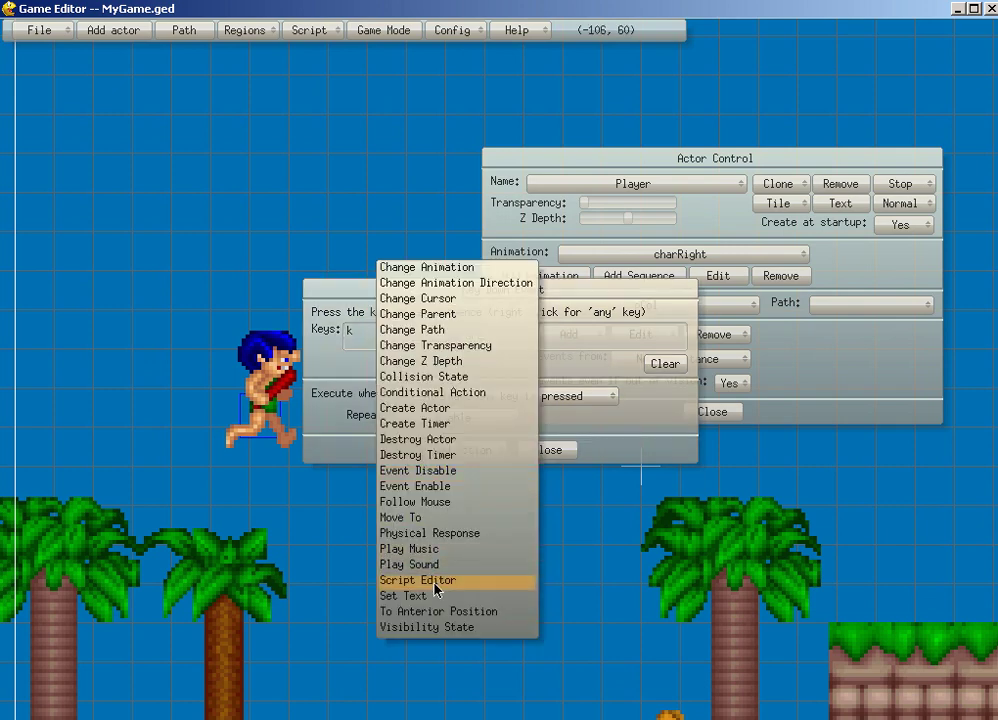
pyautogui.click(436, 581)
pyautogui.click(541, 566)
pyautogui.click(412, 376)
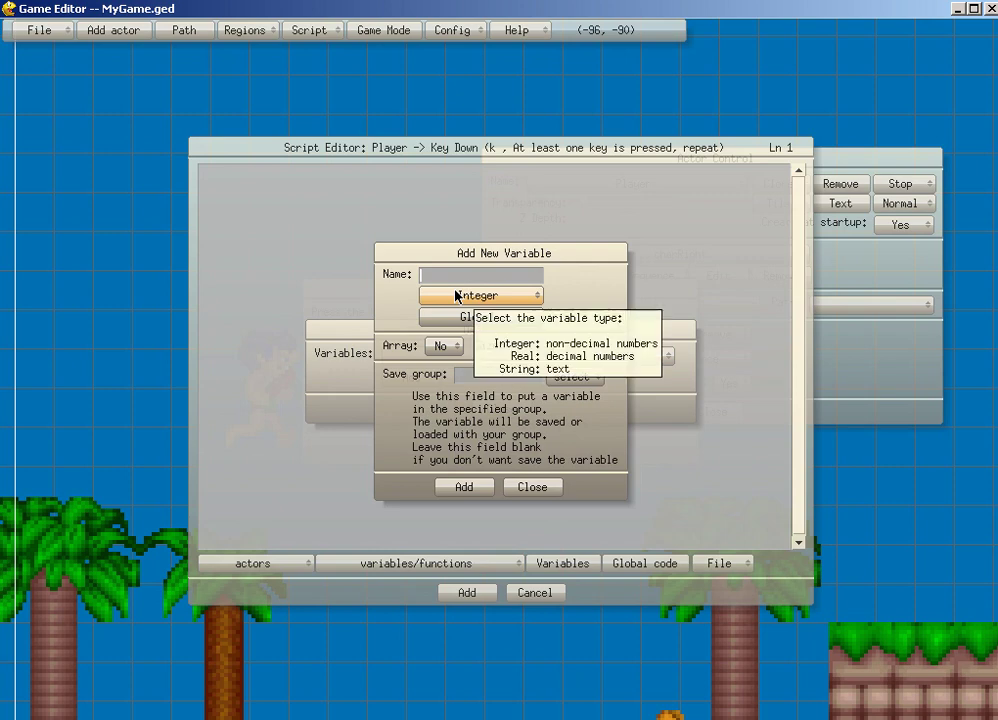
pyautogui.write('canJump')
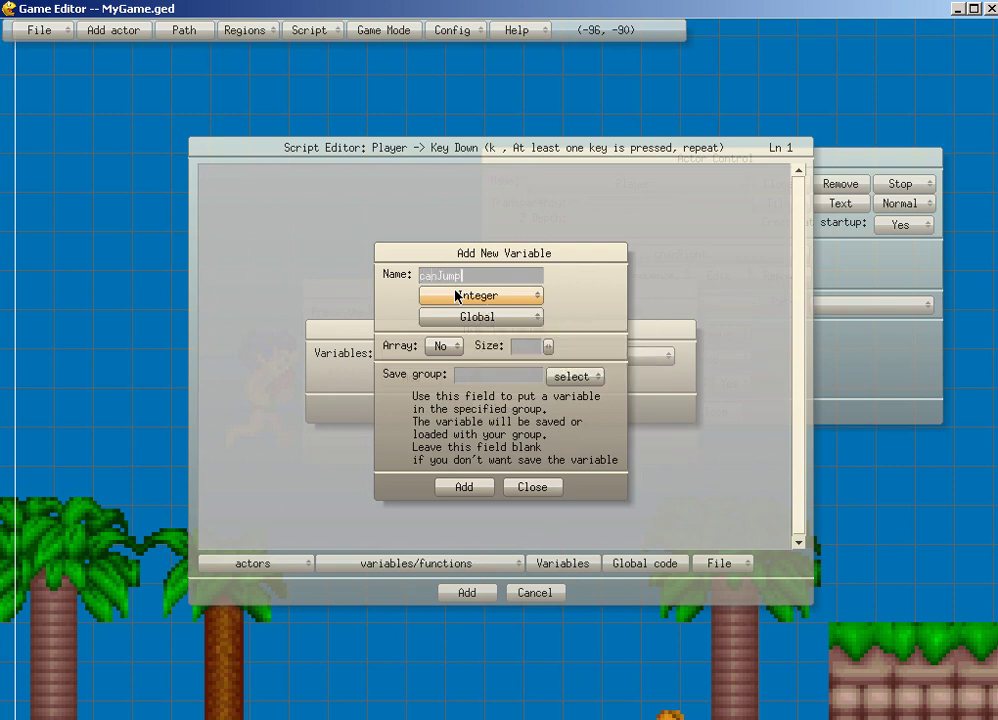
pyautogui.click(459, 497)
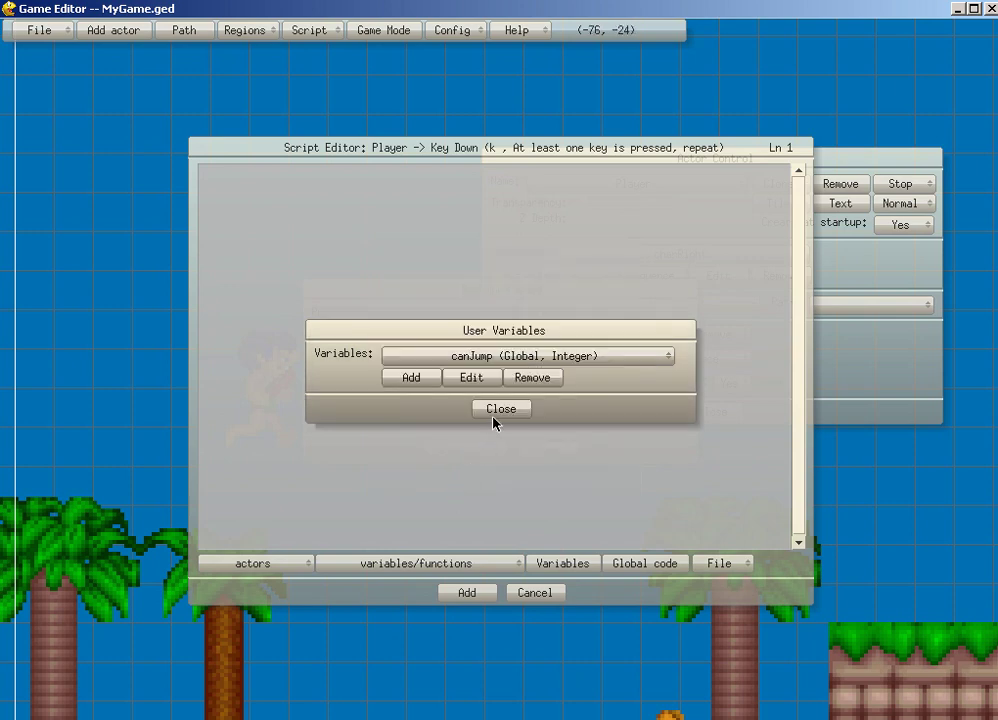
pyautogui.click(495, 412)
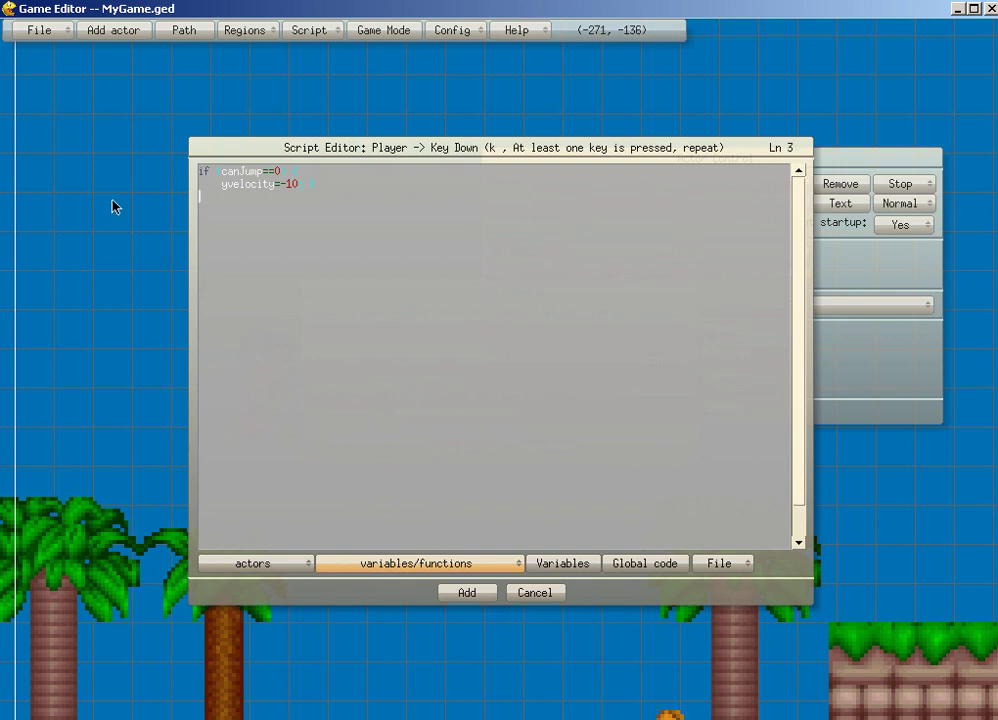
# Try to add the script "if (canJump==0) { yvelocity=-10; canJump=1; }" as an immediate action of the k key event.
pyautogui.click(488, 573)
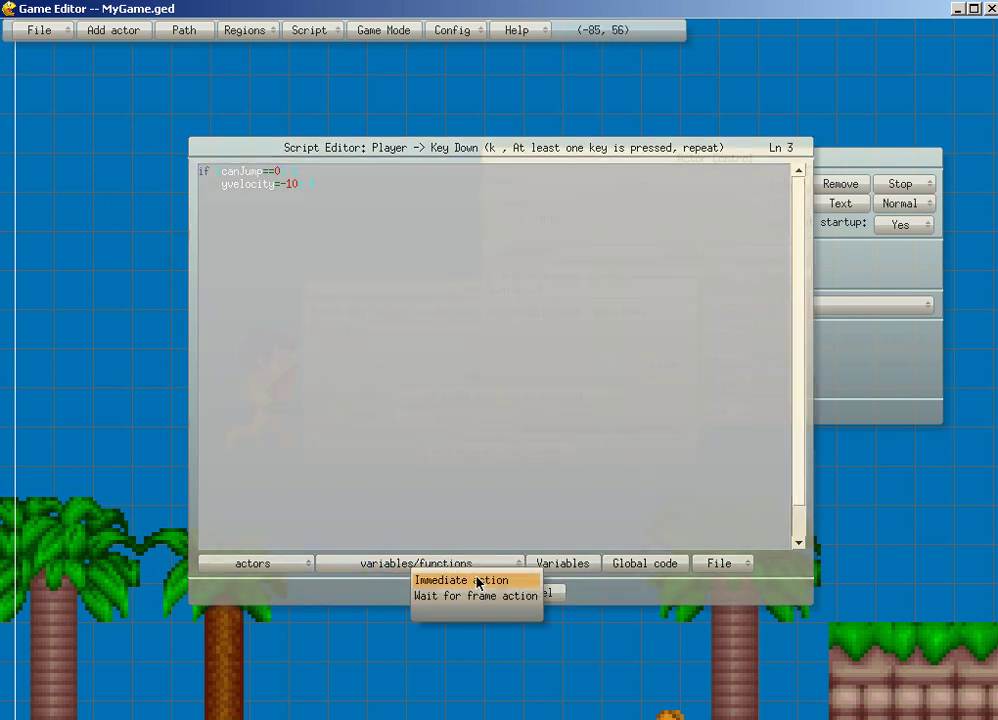
pyautogui.click(307, 195)
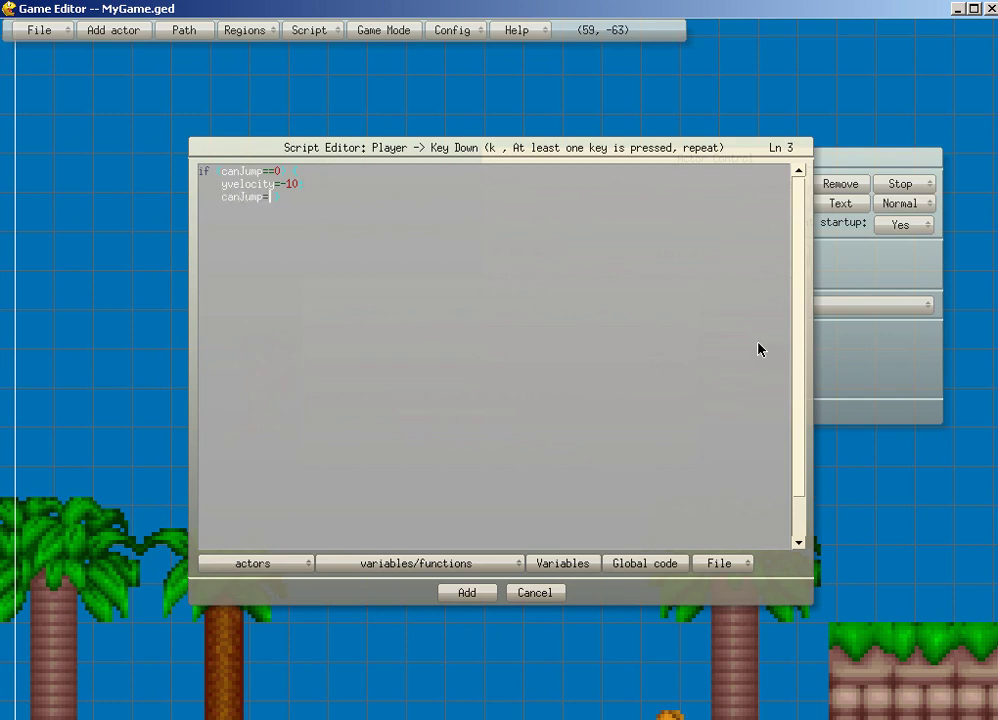
pyautogui.moveTo(365, 252); pyautogui.dragTo(122, 137)
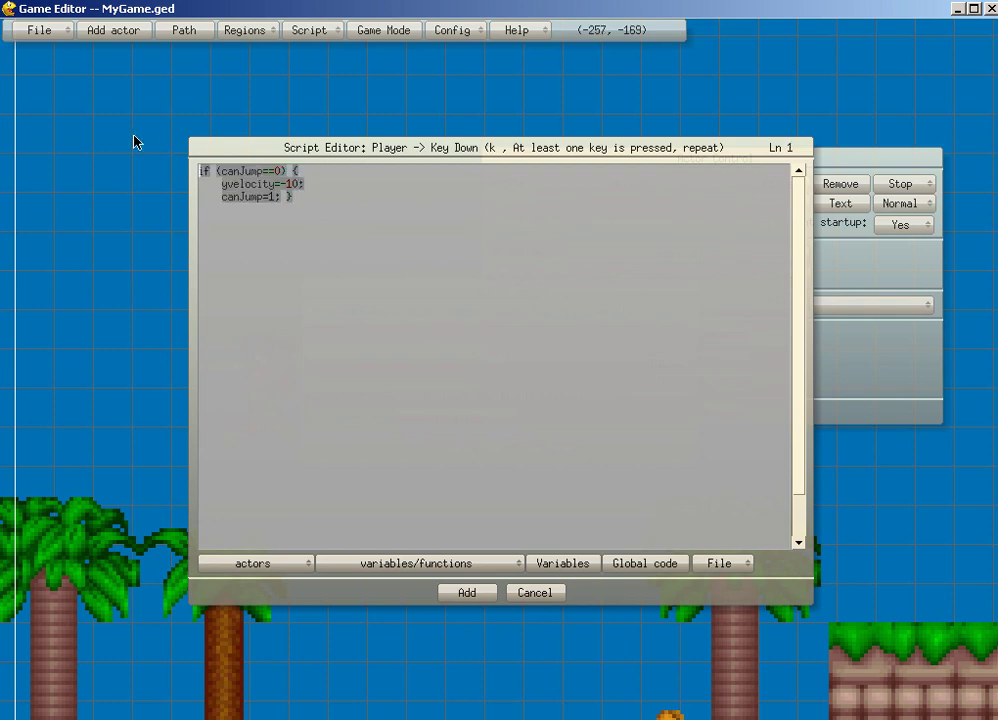
pyautogui.click(480, 600)
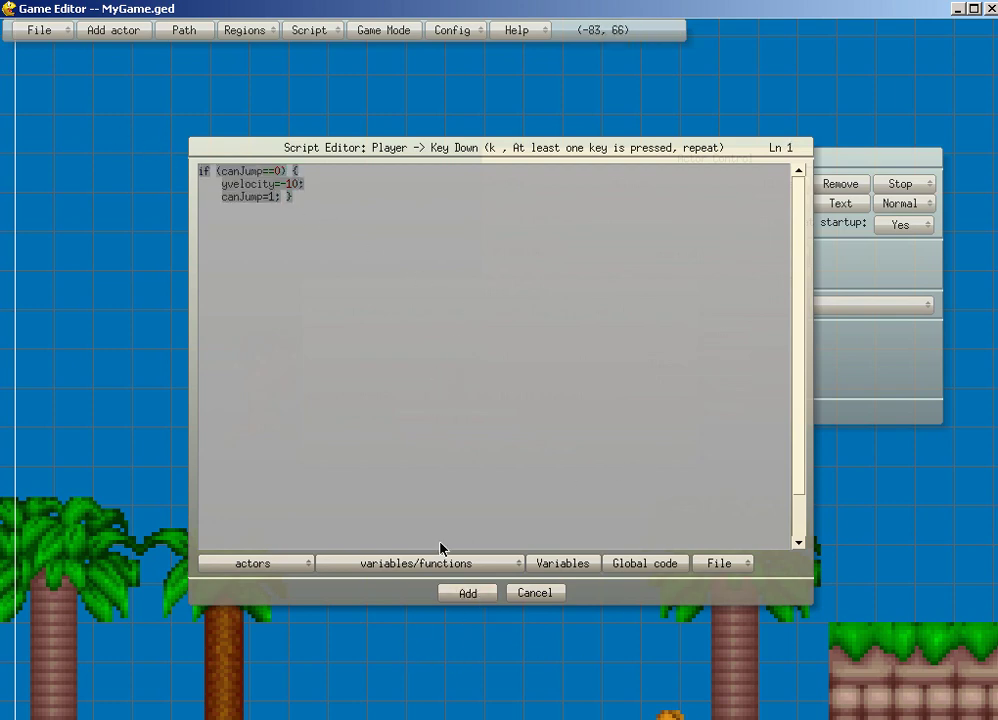
pyautogui.click(481, 604)
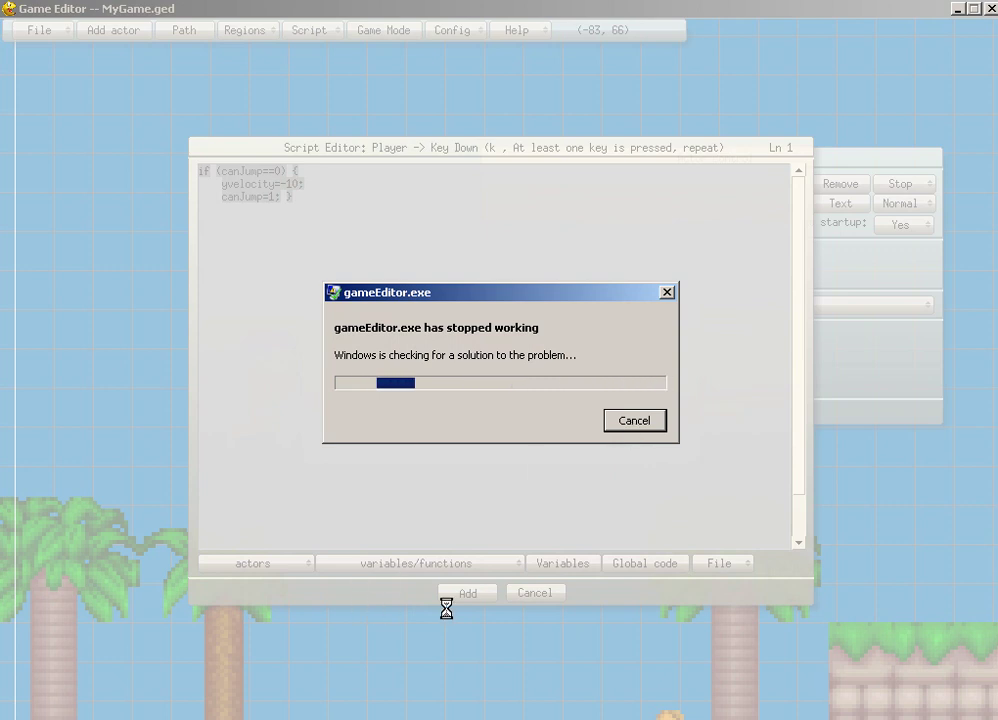
# Dismiss the crash report, restart Game Editor and reload the last game changes through Emergency Recovery.
pyautogui.click(635, 421)
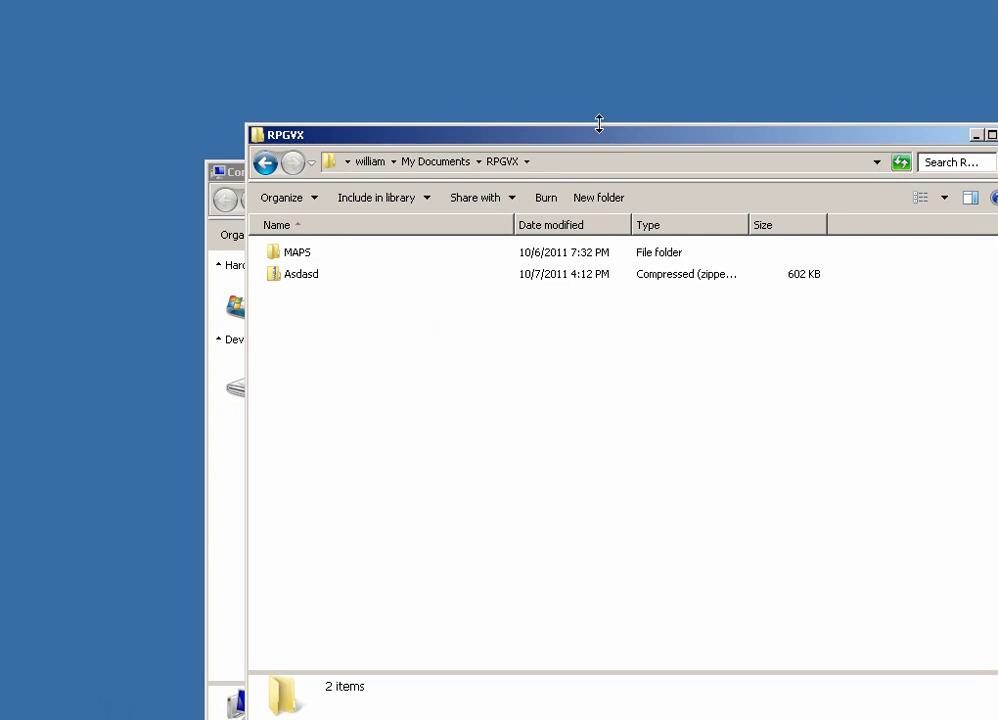
pyautogui.moveTo(584, 140); pyautogui.dragTo(94, 328)
pyautogui.click(521, 322)
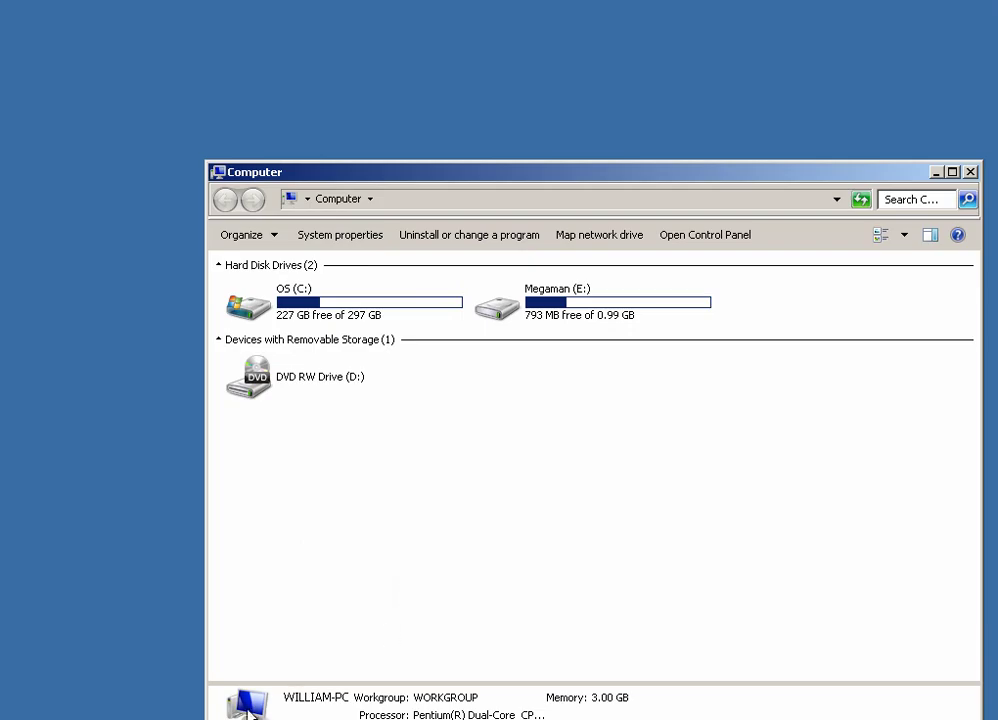
pyautogui.click(255, 719)
pyautogui.click(313, 649)
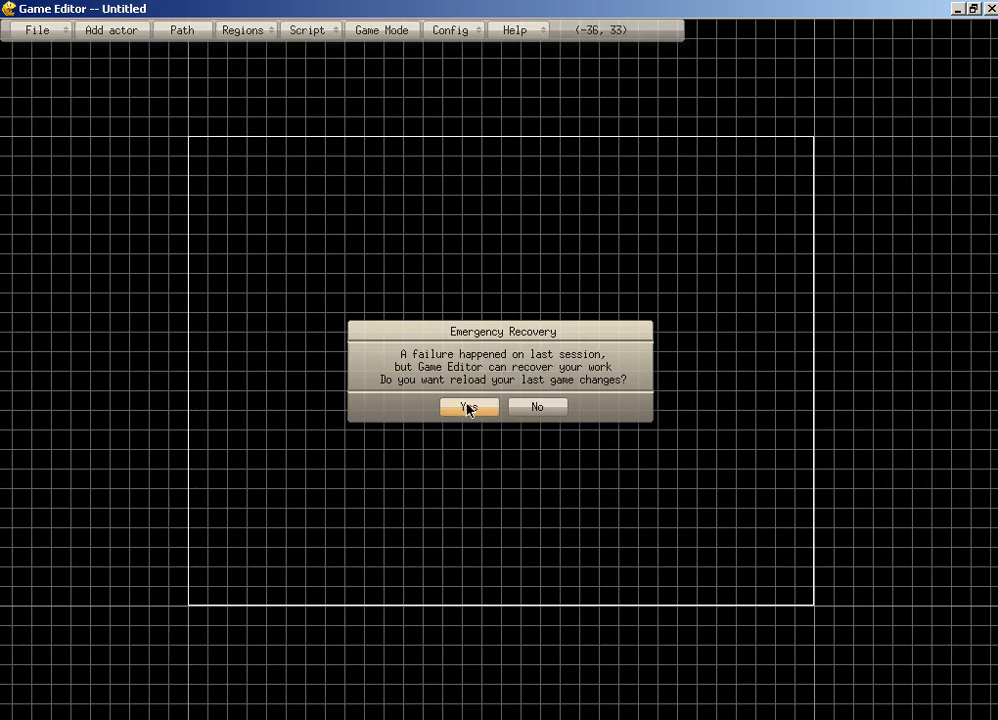
pyautogui.moveTo(484, 349); pyautogui.dragTo(525, 376)
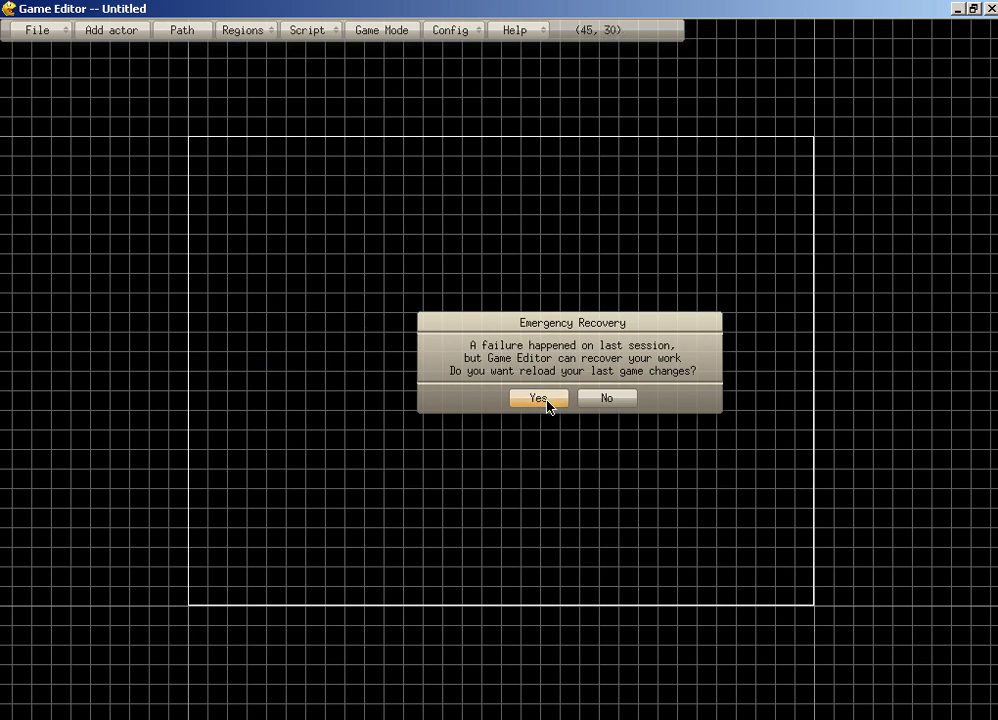
pyautogui.click(541, 399)
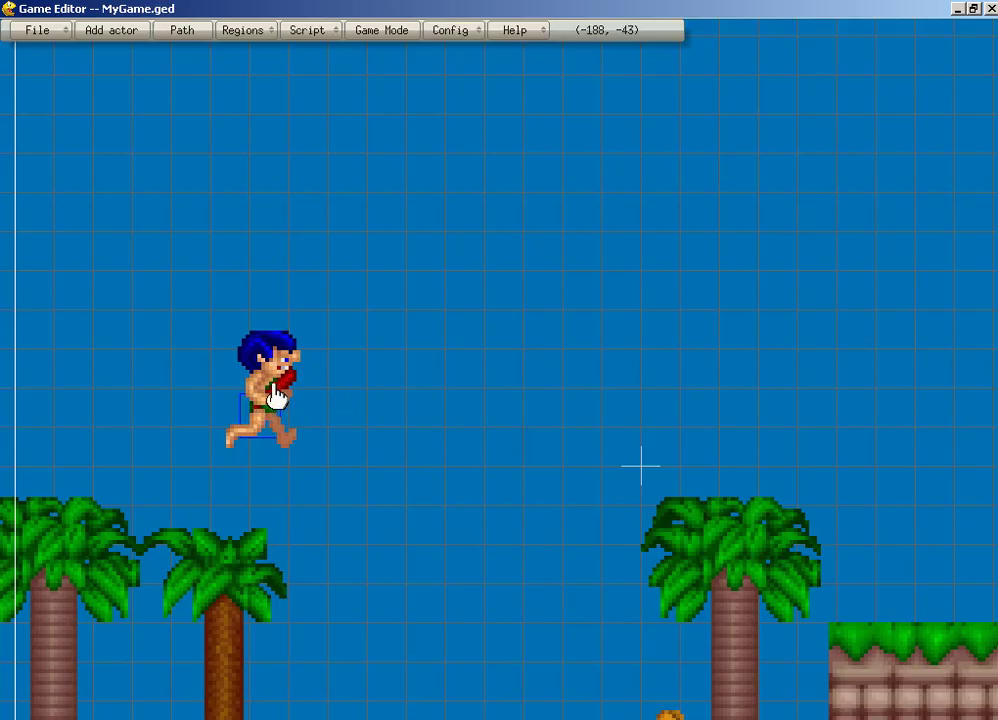
# Add a Key Down event for the k key to the Player actor, with repeat disabled.
pyautogui.rightClick(271, 360)
pyautogui.click(271, 360)
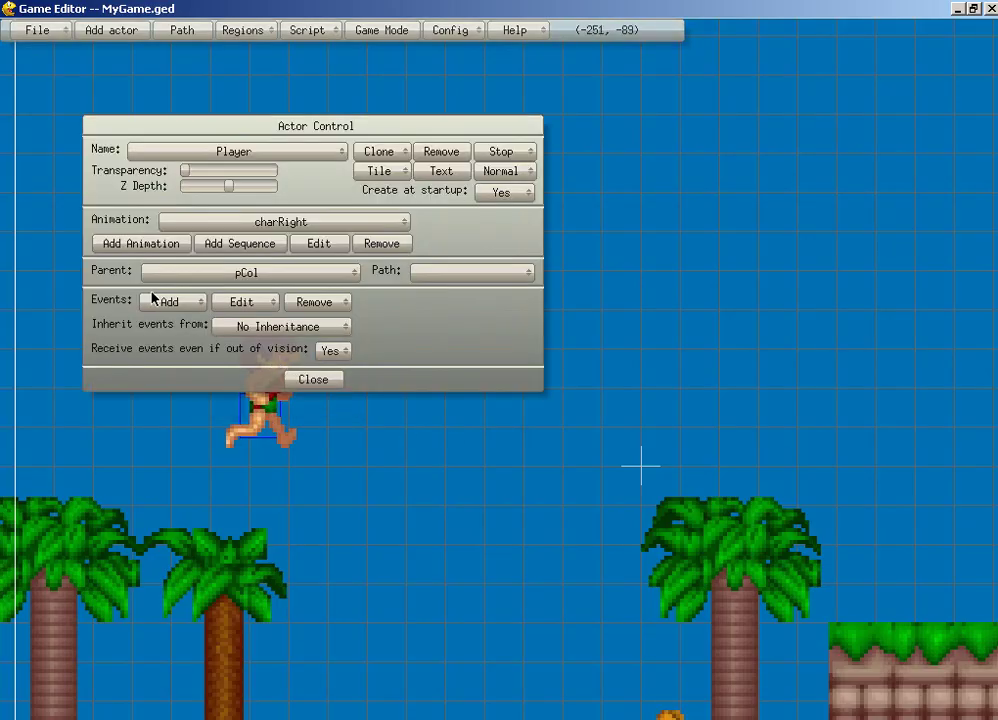
pyautogui.click(238, 306)
pyautogui.click(183, 303)
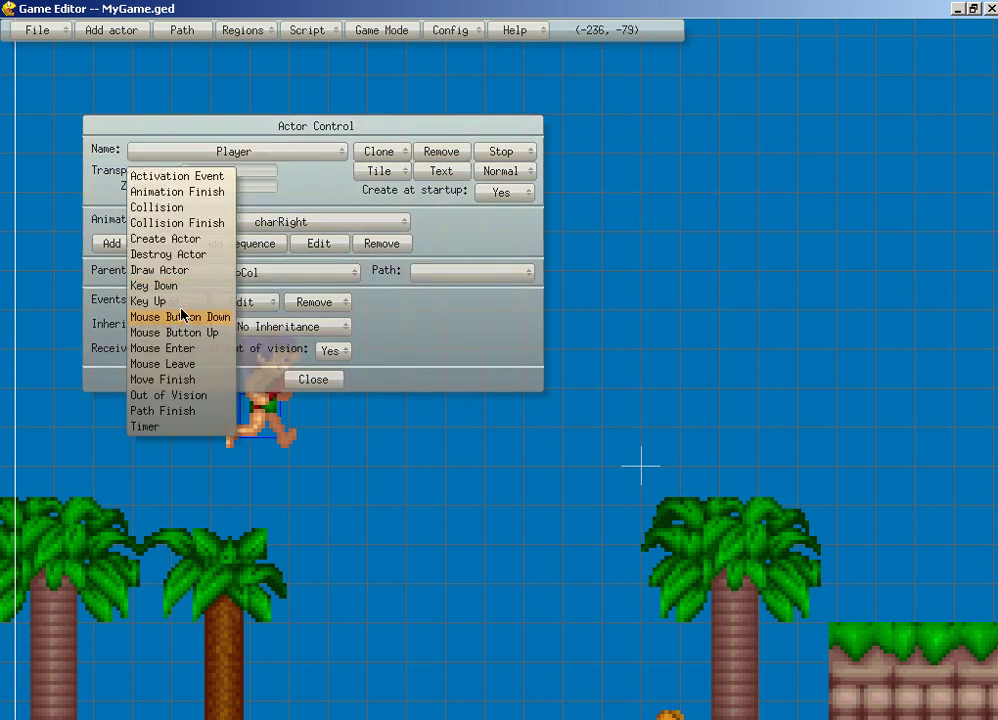
pyautogui.click(190, 283)
pyautogui.press('space')
pyautogui.click(480, 417)
pyautogui.click(472, 418)
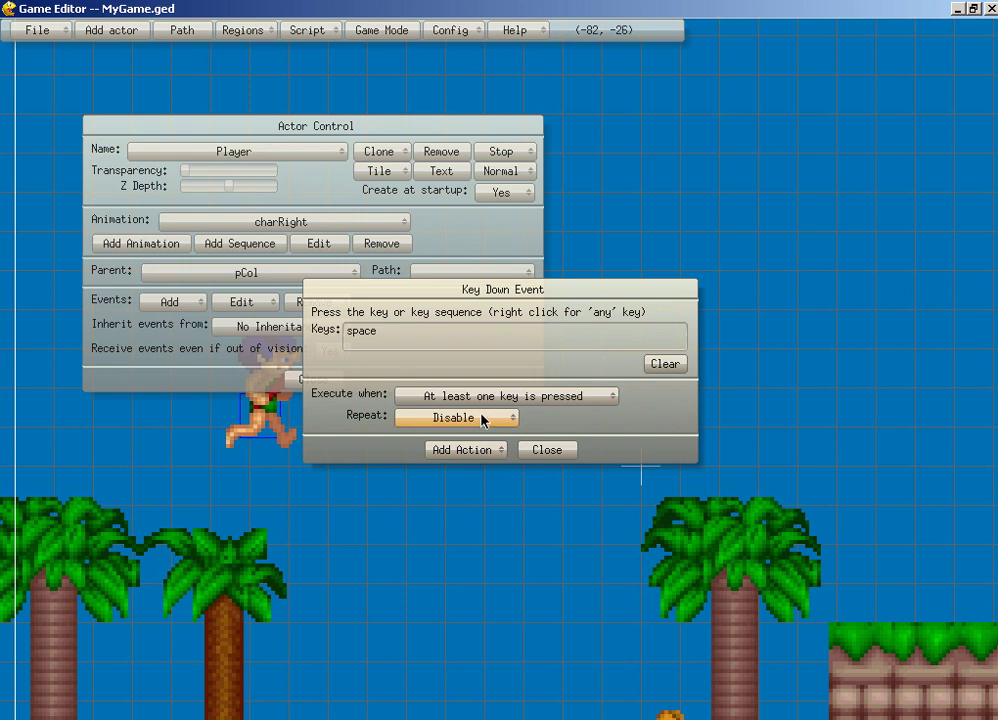
pyautogui.press('k')
# Write the event script "if (canJump==0) { pCol.yvelocity=-10; canJump=1; }" and return to editing when the script check reports errors.
pyautogui.click(470, 450)
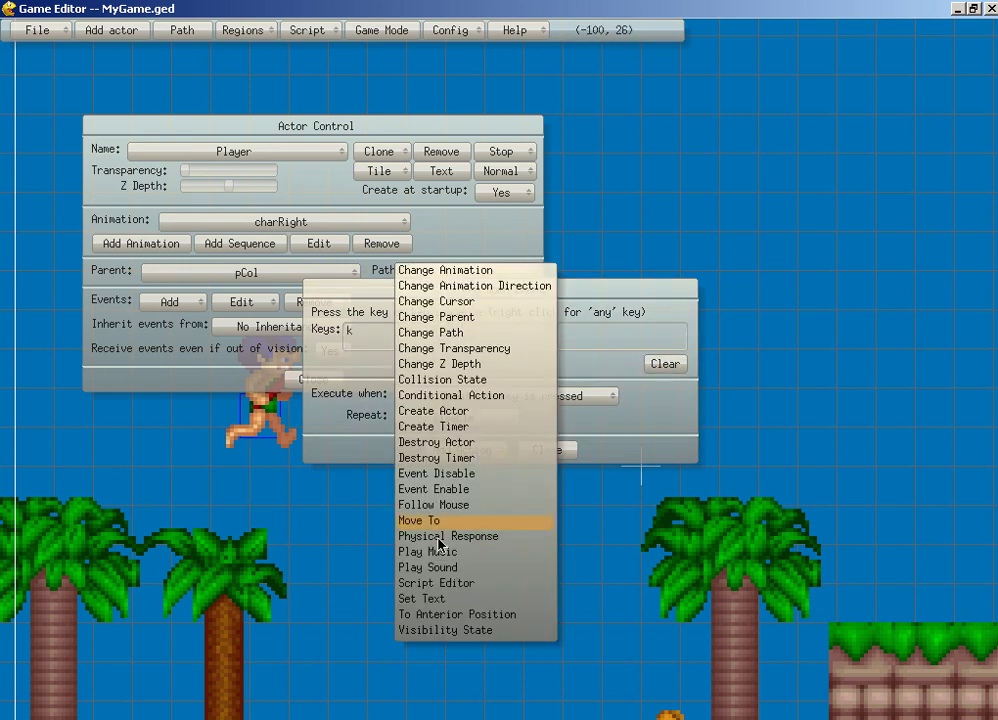
pyautogui.click(448, 595)
pyautogui.write('if canJump==0     yvelocity=-10     canJump=1')
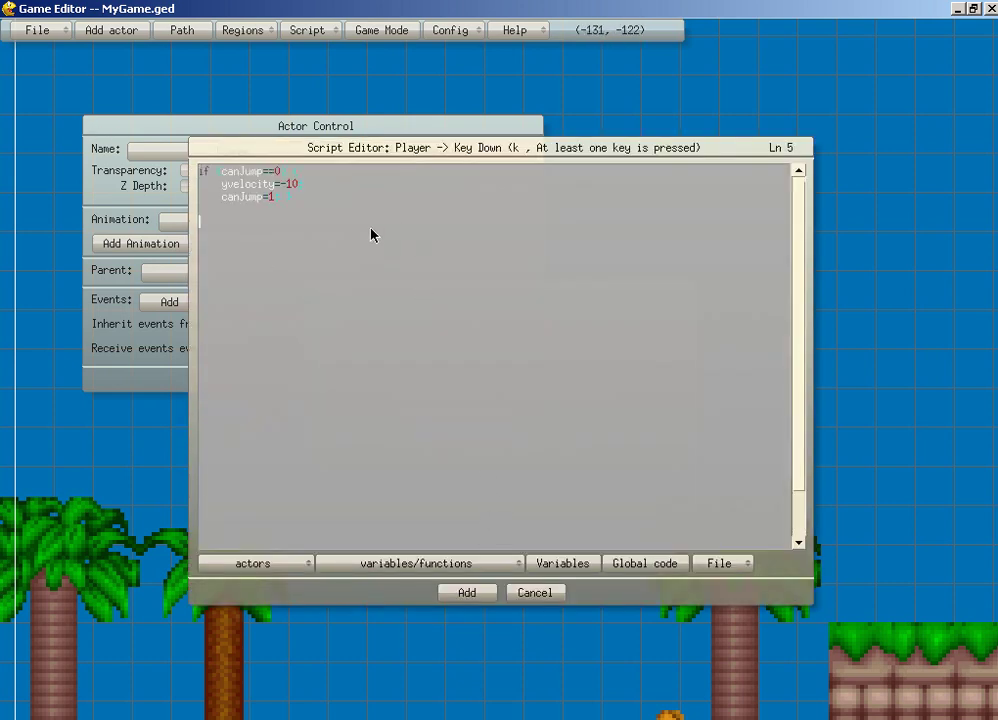
pyautogui.click(284, 199)
pyautogui.write('cP')
pyautogui.press('BackSpace')
pyautogui.press('BackSpace')
pyautogui.write('P')
pyautogui.press('BackSpace')
pyautogui.write('p')
pyautogui.write('Col.')
pyautogui.click(467, 593)
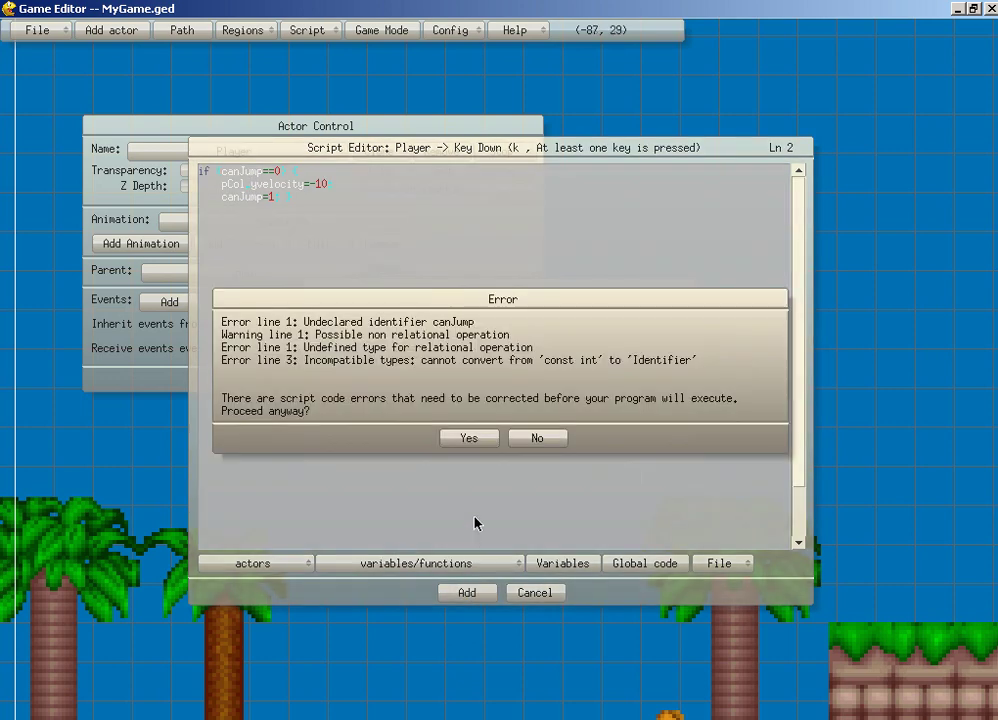
pyautogui.click(537, 440)
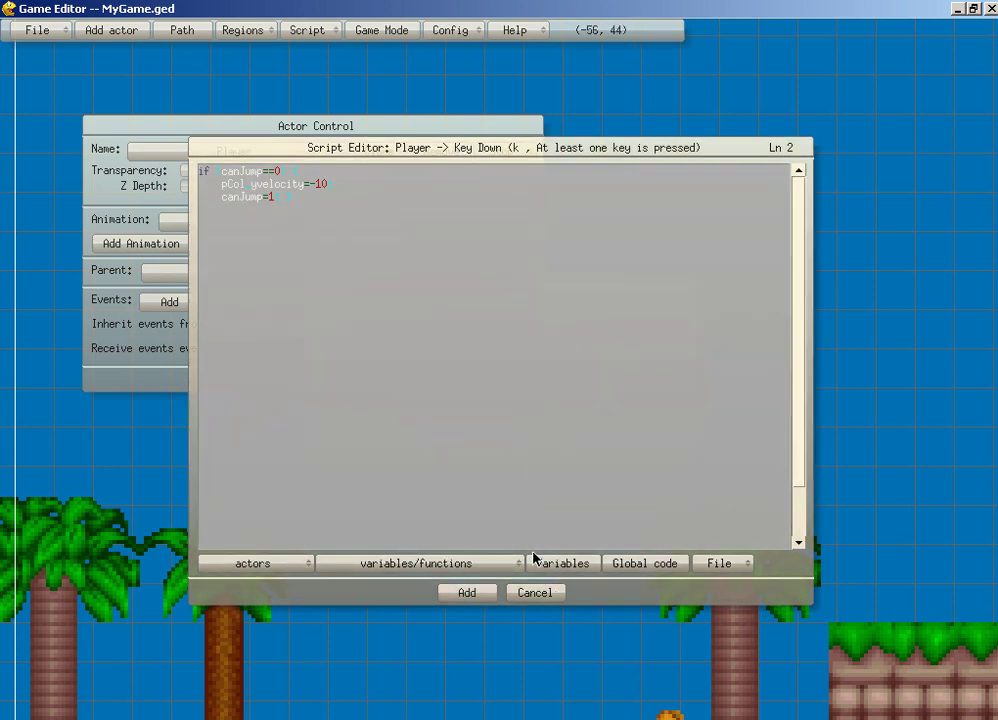
# Create a global integer variable named canJump and add the jump script to the k key event as an immediate action.
pyautogui.click(540, 562)
pyautogui.click(412, 378)
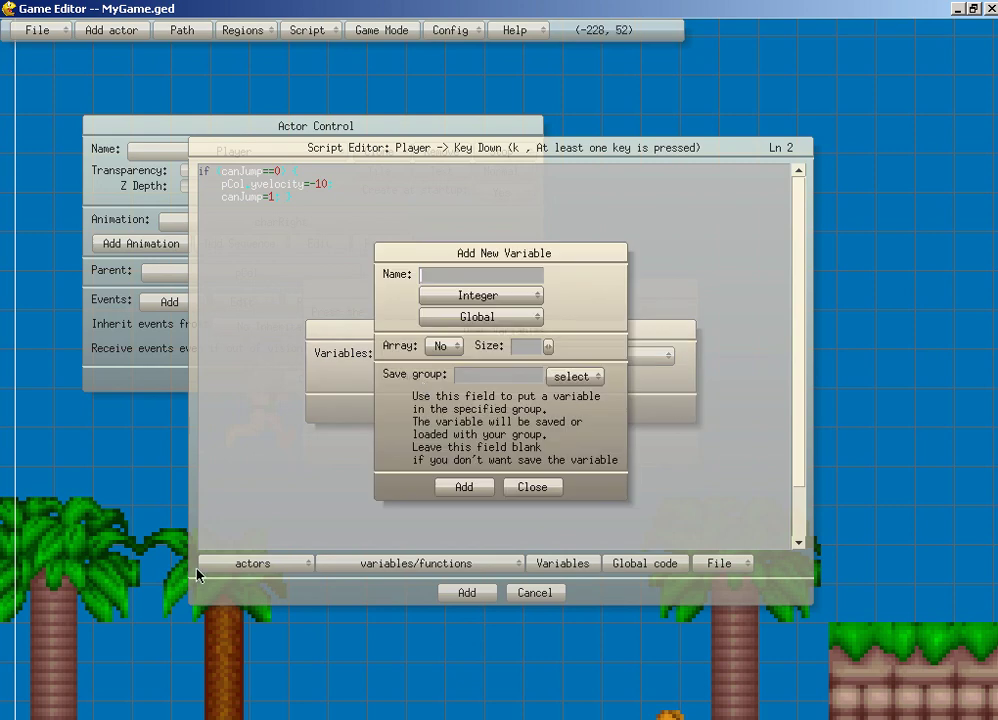
pyautogui.write('canJump')
pyautogui.press('Return')
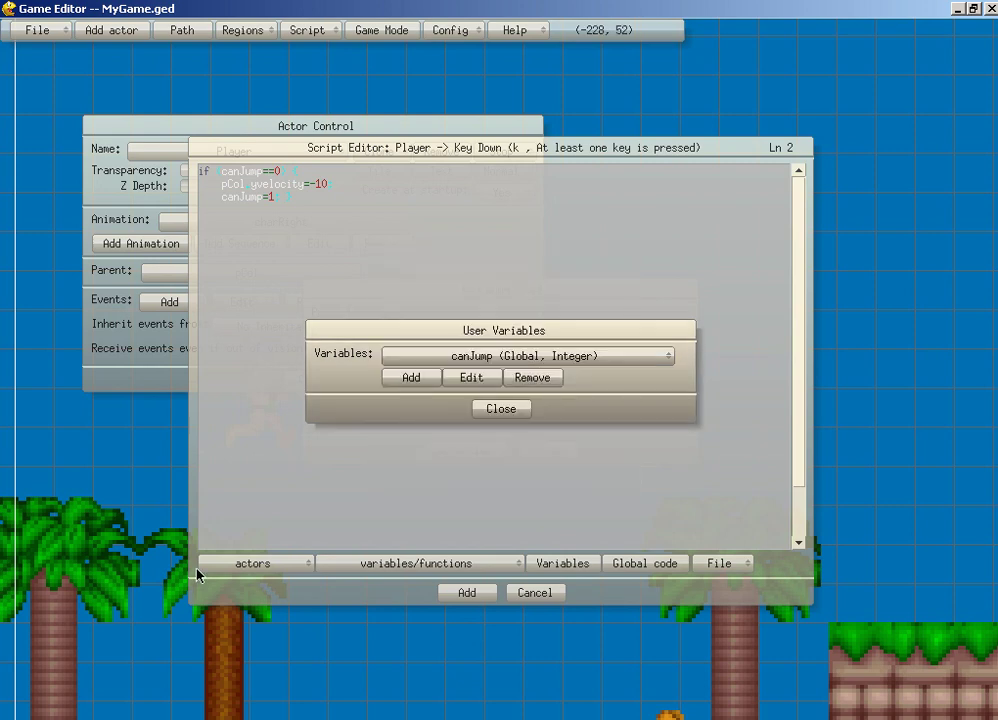
pyautogui.click(520, 408)
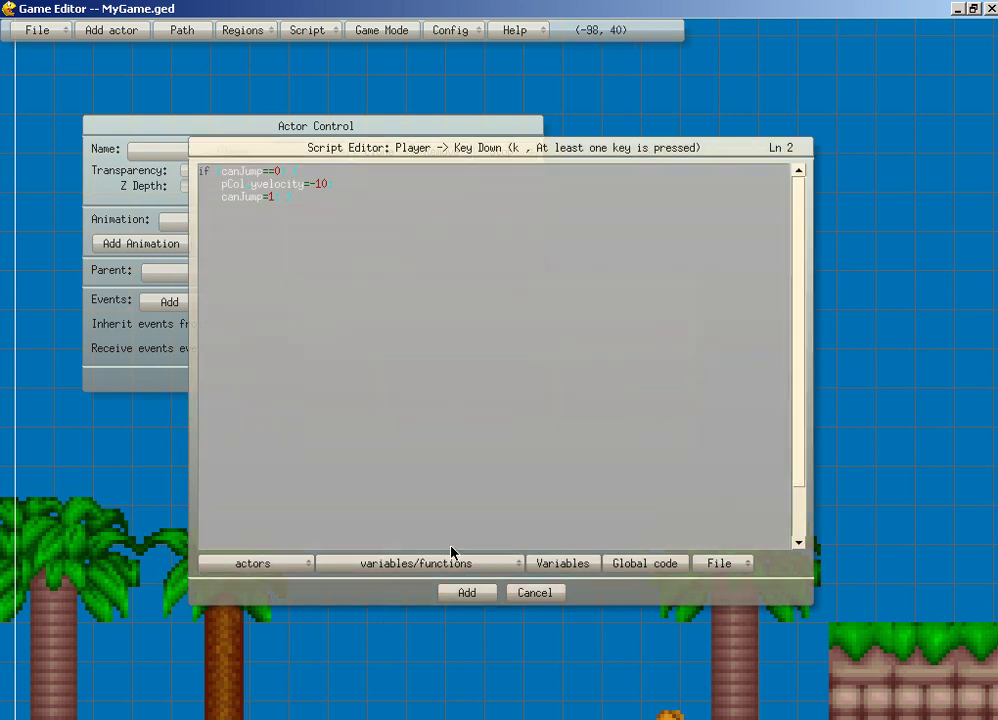
pyautogui.click(466, 592)
pyautogui.click(463, 584)
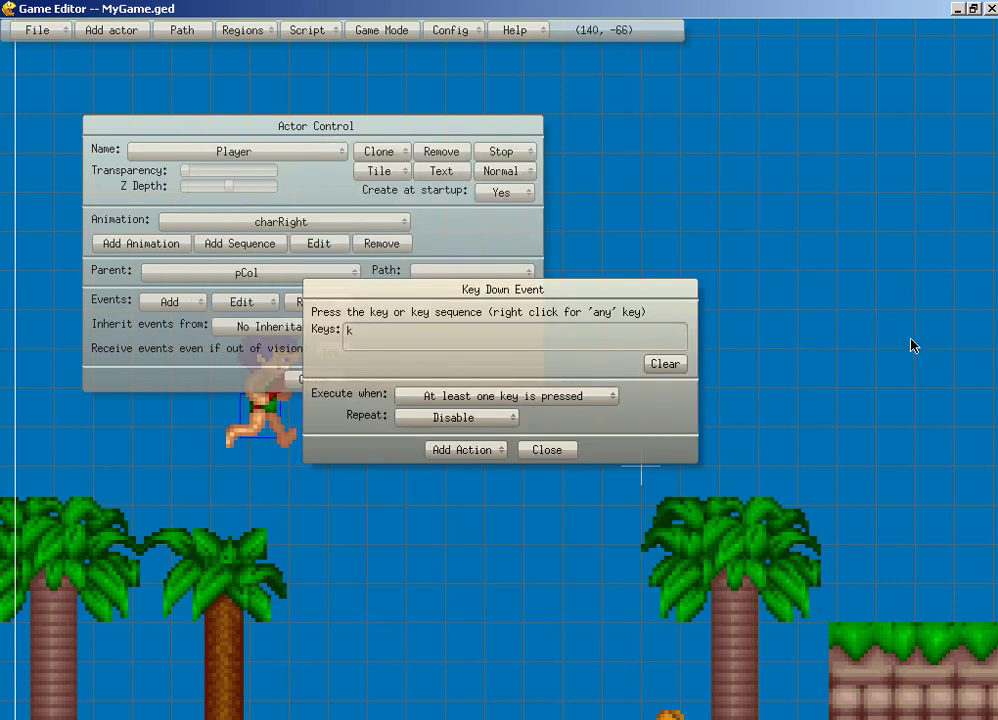
pyautogui.click(572, 449)
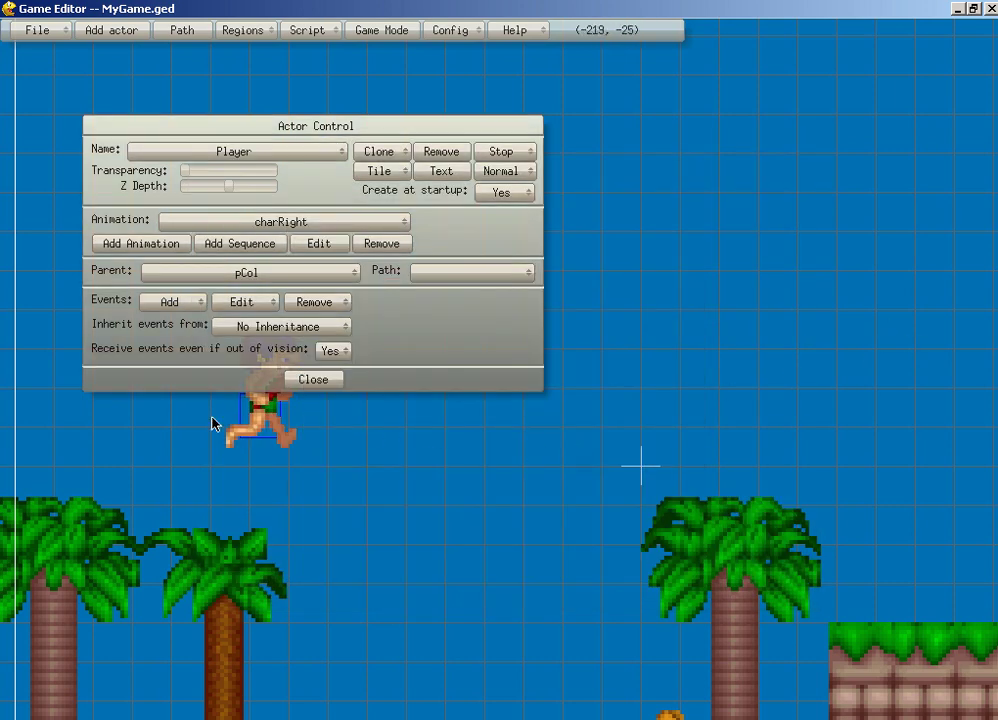
# Add a Collision event to the pCol actor for the top side of Stage, repeating while the actor is colliding.
pyautogui.click(272, 446)
pyautogui.click(169, 301)
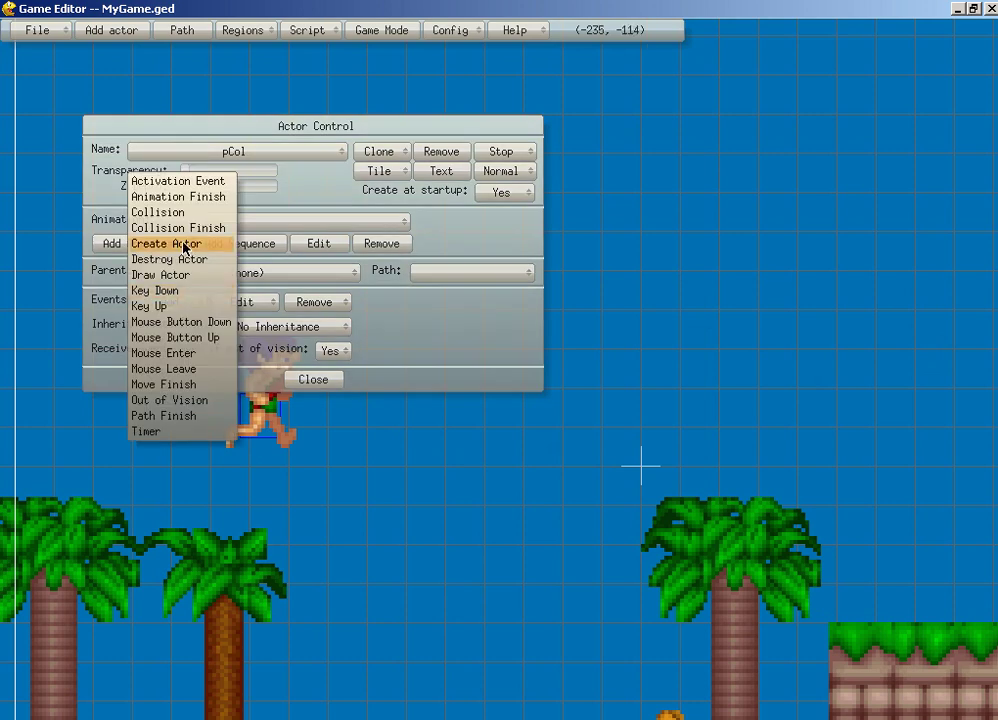
pyautogui.click(181, 213)
pyautogui.click(472, 341)
pyautogui.click(508, 311)
pyautogui.click(518, 366)
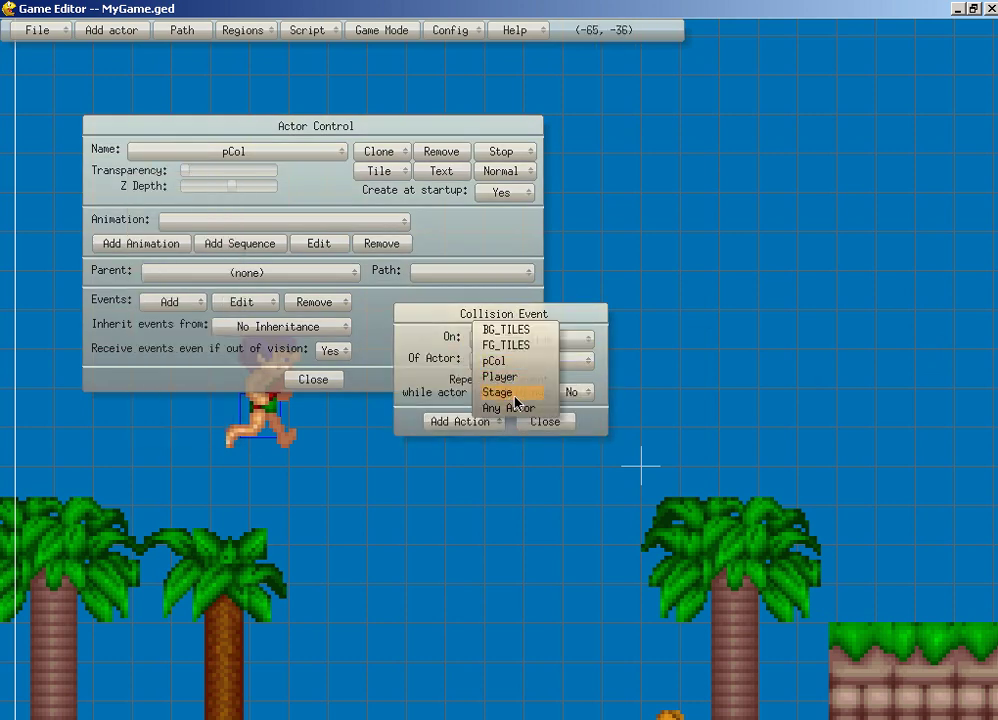
pyautogui.click(508, 393)
pyautogui.click(566, 392)
pyautogui.click(562, 375)
# Add a script to the collision event that sets canJump=0 as an immediate action, and finish the event.
pyautogui.click(488, 421)
pyautogui.click(488, 550)
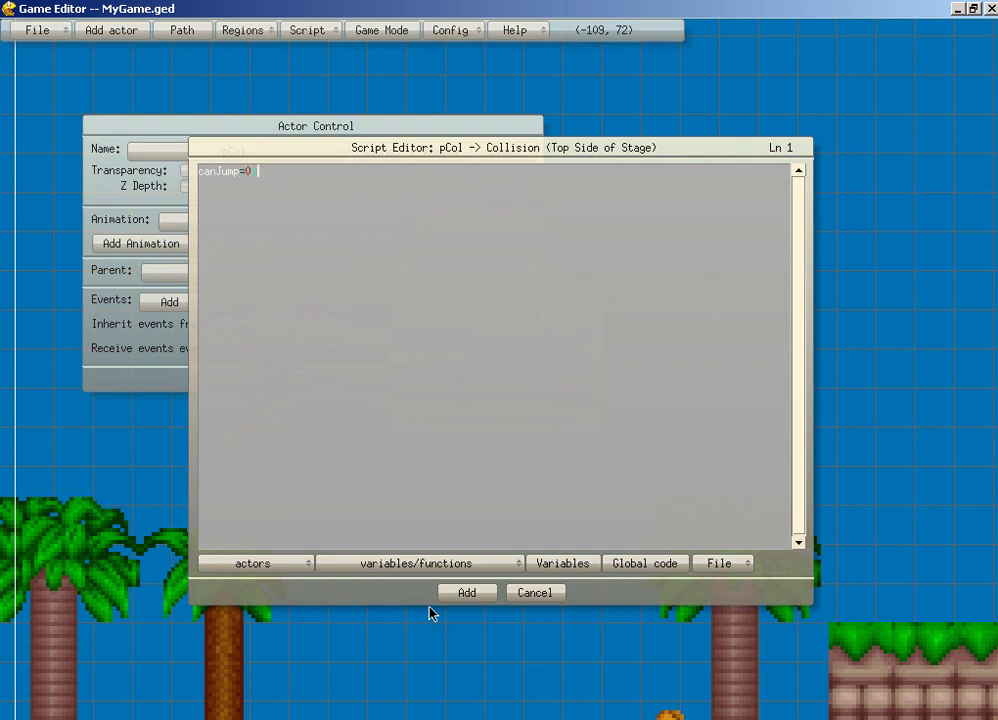
pyautogui.click(468, 593)
pyautogui.click(472, 580)
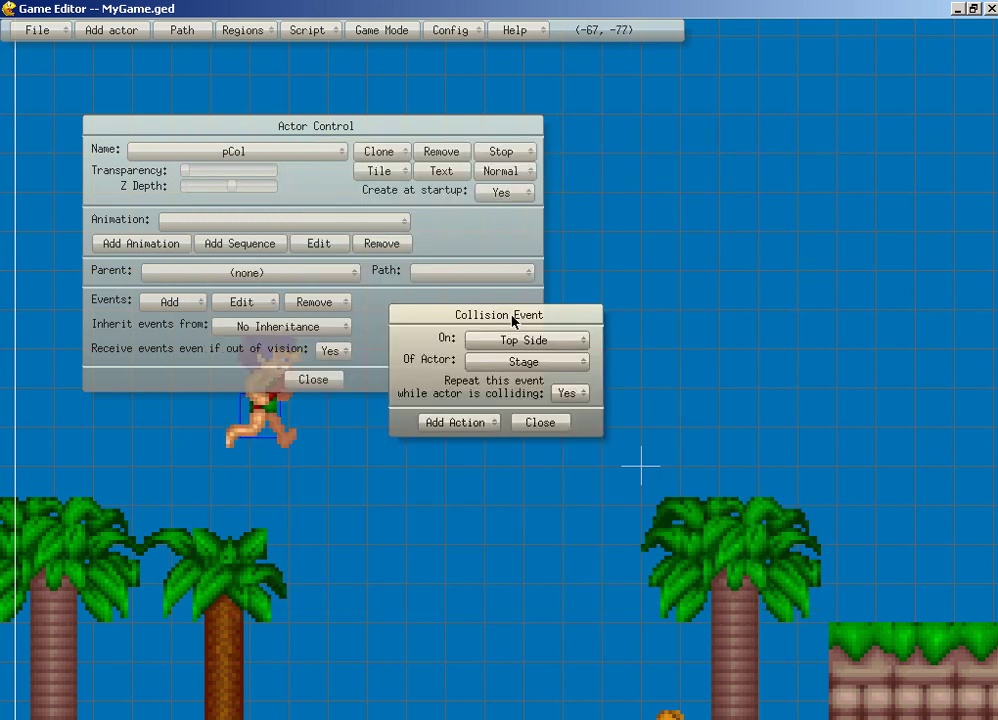
pyautogui.click(532, 424)
# Test the game by running and jumping the Player over the raised block to the far ledge and back.
pyautogui.click(386, 32)
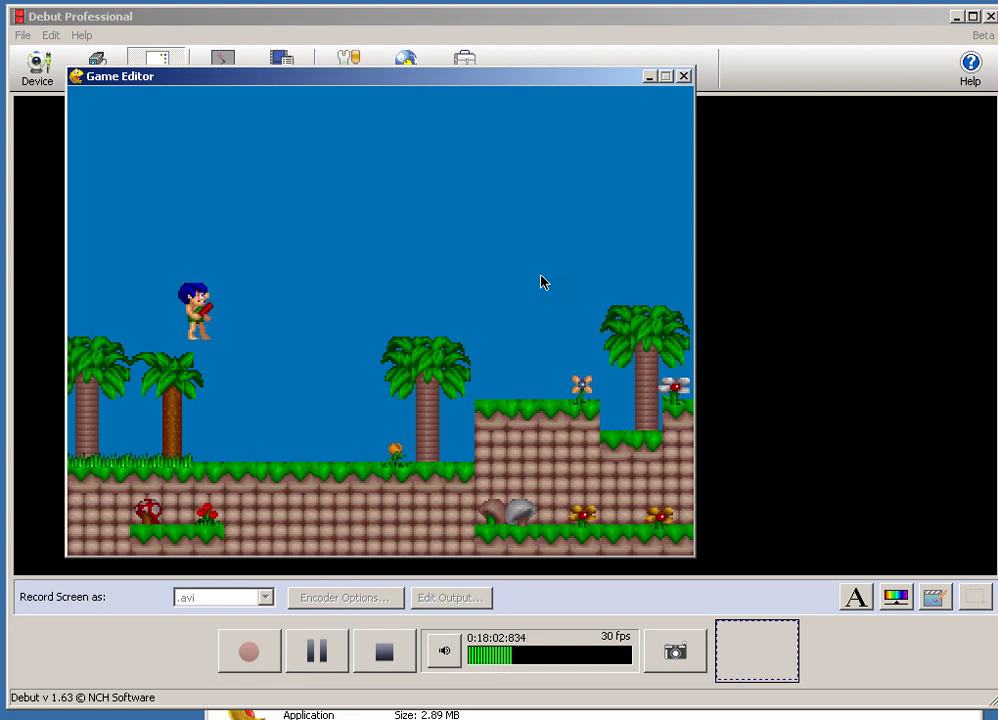
pyautogui.press('Right')
pyautogui.press('Up')
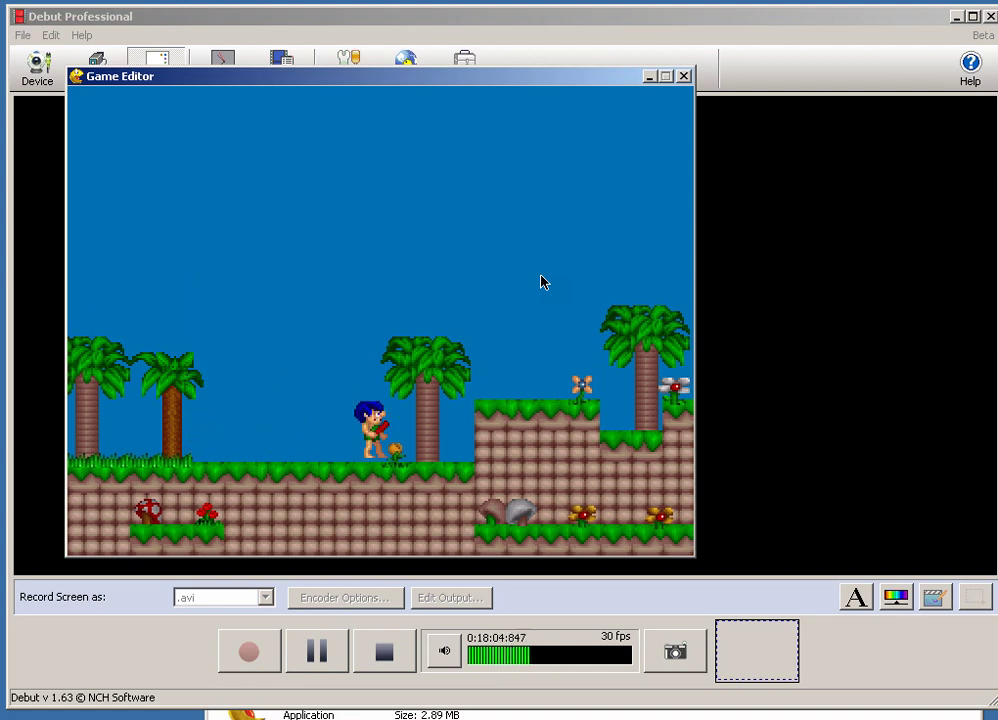
pyautogui.press('Right')
pyautogui.press('Up')
pyautogui.press('Right')
pyautogui.press('Up')
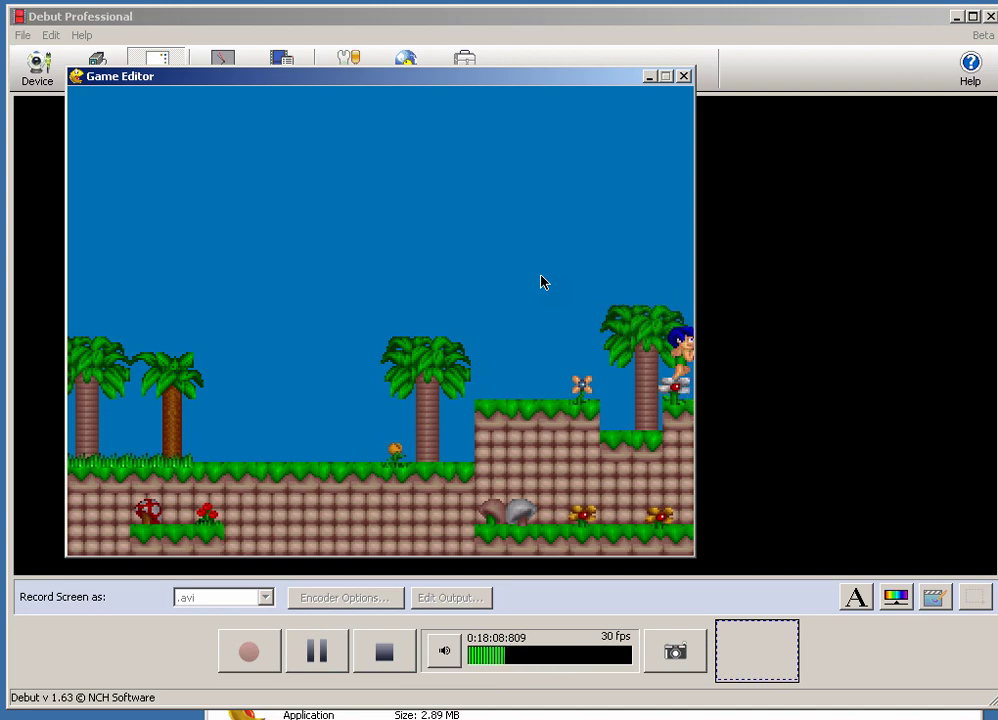
pyautogui.press('Left')
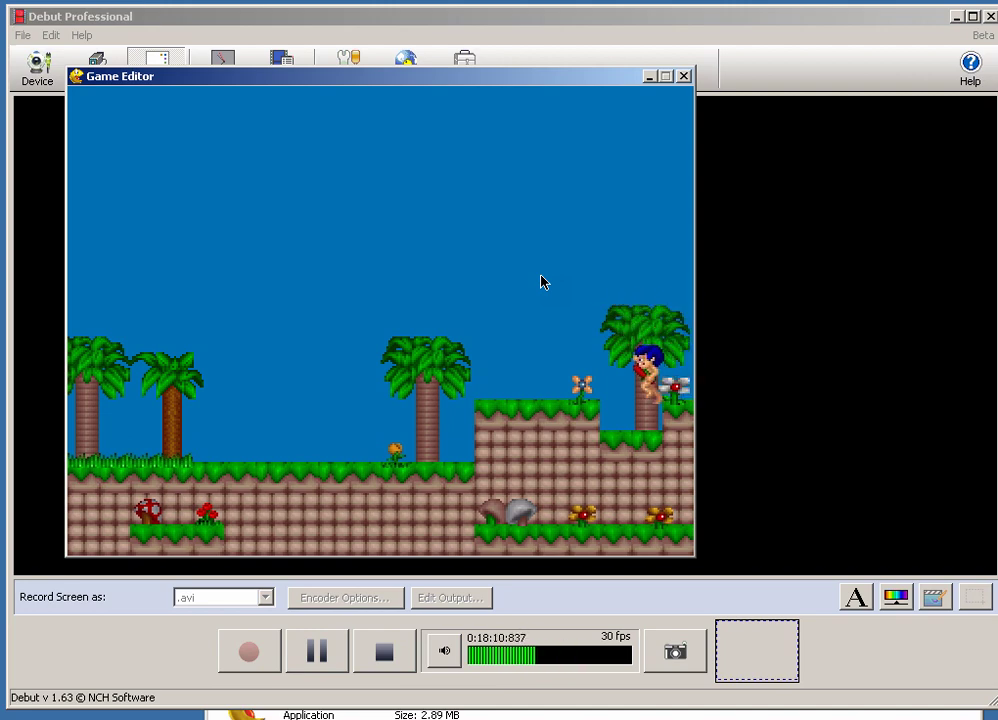
# Test jumping the Player back from the far ledge over the raised block to the lower ground, and end the game test.
pyautogui.press('Up')
pyautogui.press('Left')
pyautogui.press('Up')
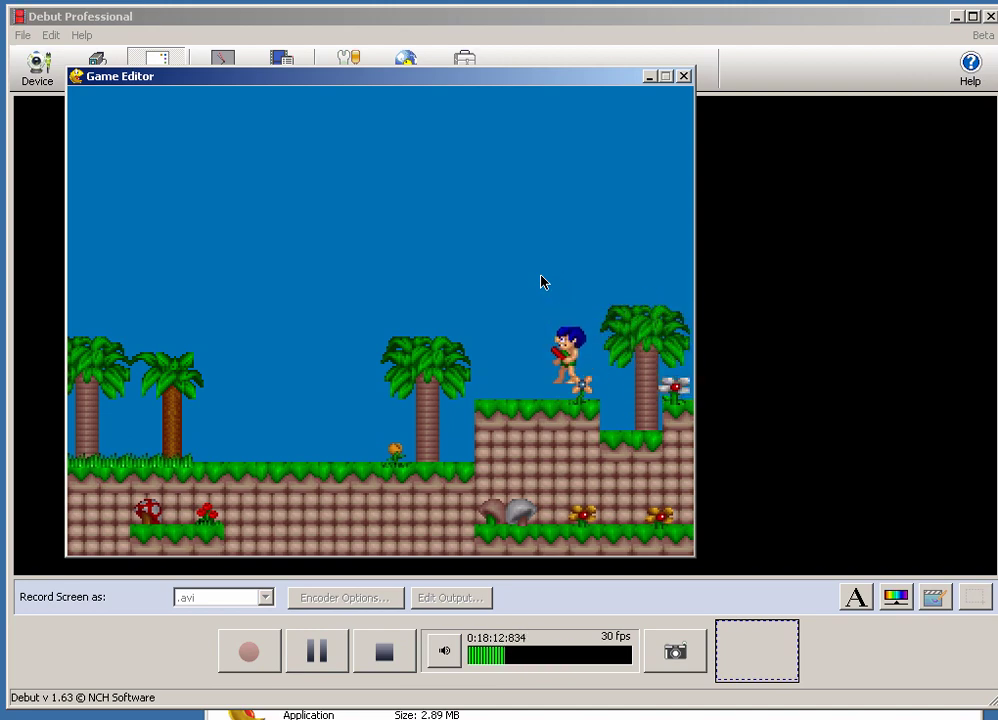
pyautogui.press('Up')
pyautogui.press('Left')
pyautogui.press('Up')
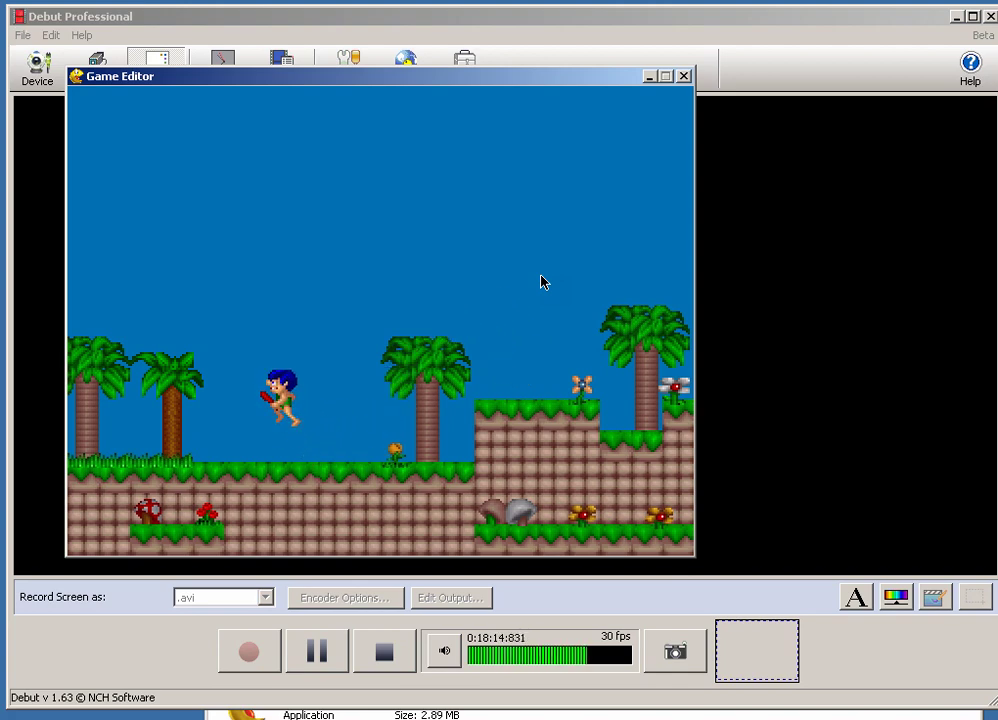
pyautogui.press('Left')
pyautogui.press('Up')
pyautogui.press('Right')
pyautogui.press('Right')
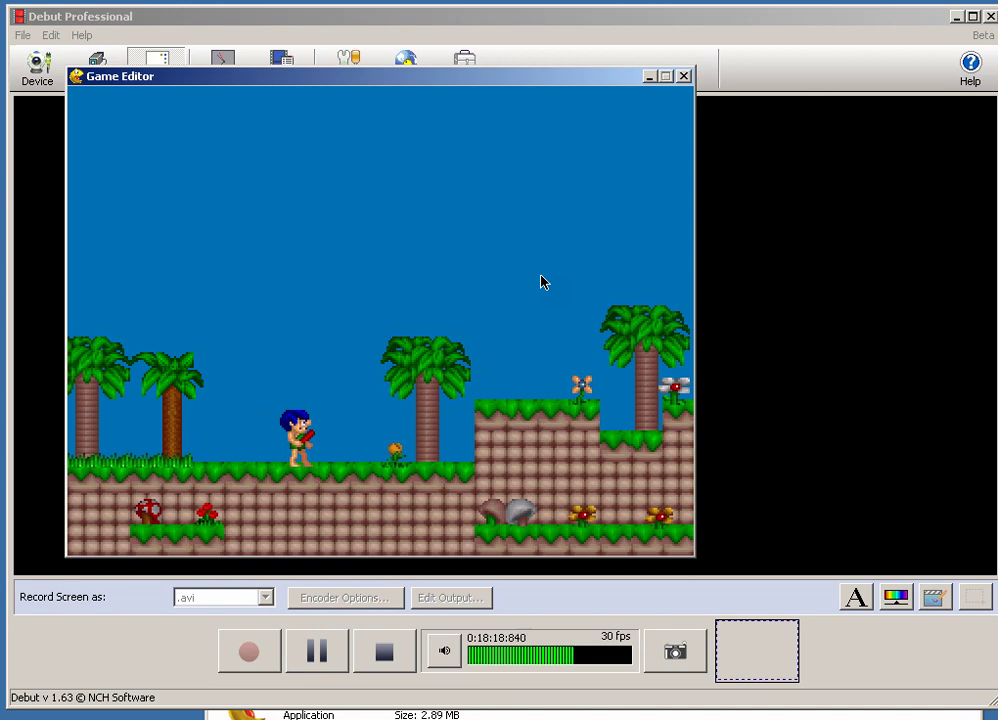
pyautogui.press('Escape')
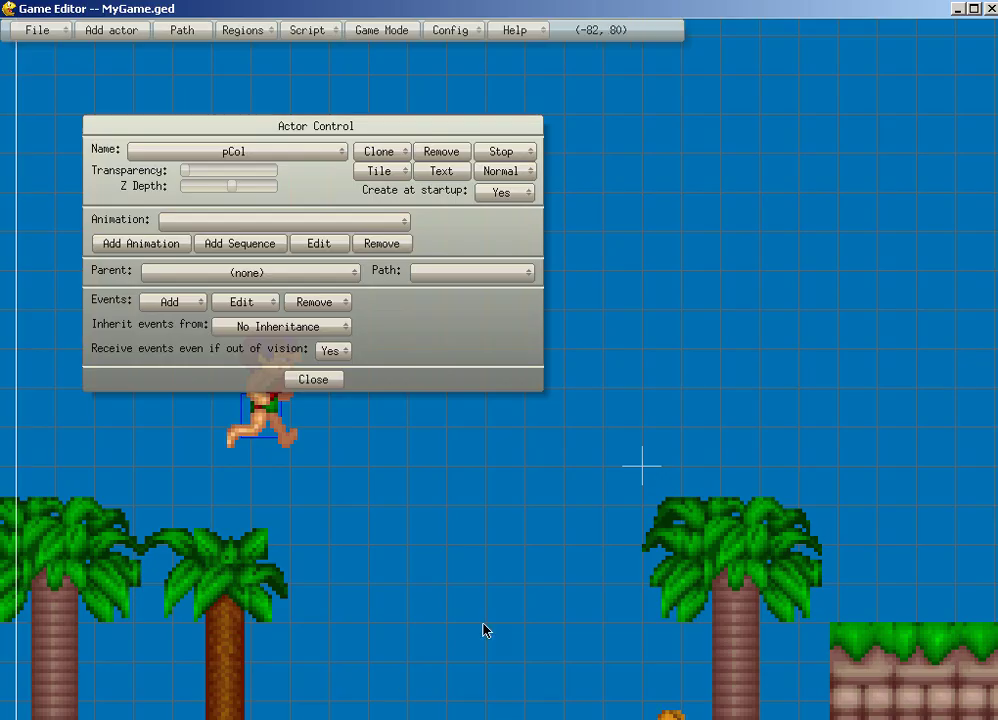
pyautogui.moveTo(484, 624); pyautogui.dragTo(358, 557)
pyautogui.moveTo(269, 535); pyautogui.dragTo(365, 638)
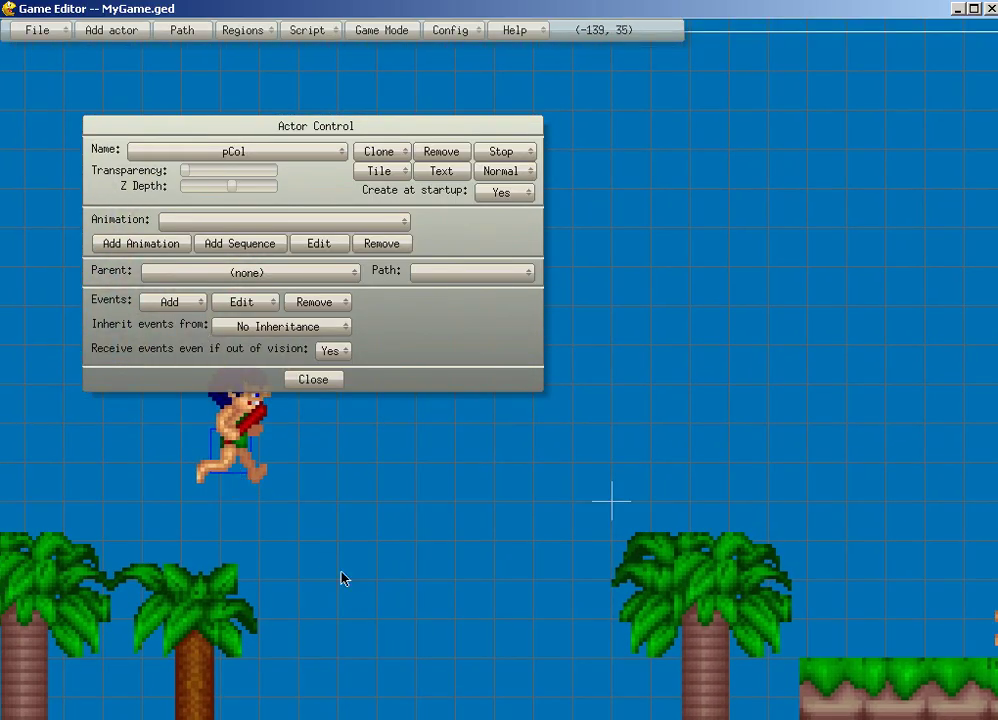
pyautogui.moveTo(345, 579); pyautogui.dragTo(396, 558, button='right')
pyautogui.click(301, 630)
pyautogui.moveTo(461, 471); pyautogui.dragTo(449, 559, button='right')
pyautogui.scroll(-2, 449, 559)
pyautogui.scroll(1, 449, 559)
pyautogui.moveTo(514, 470); pyautogui.dragTo(455, 482, button='right')
pyautogui.click(268, 718)
pyautogui.click(313, 643)
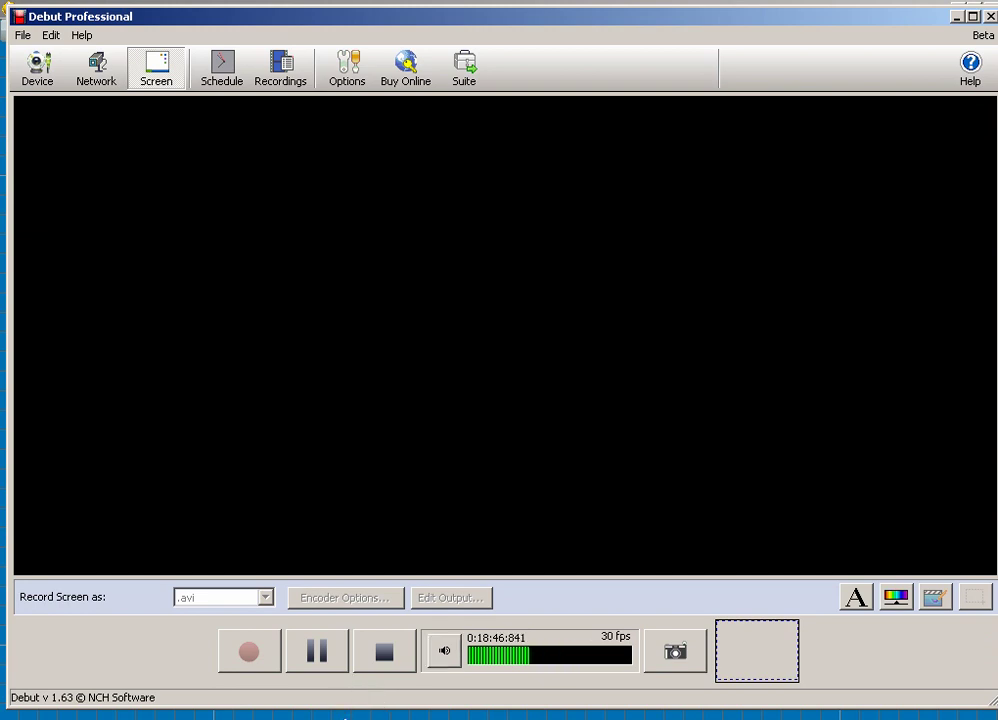
pyautogui.click(340, 718)
# Move the Actor Control dialog clear of the level and examine the whole Stage layout with the Player.
pyautogui.moveTo(416, 480); pyautogui.dragTo(362, 499, button='right')
pyautogui.moveTo(401, 327); pyautogui.dragTo(895, 364)
pyautogui.moveTo(595, 243); pyautogui.dragTo(574, 218)
pyautogui.moveTo(491, 249); pyautogui.dragTo(467, 282, button='right')
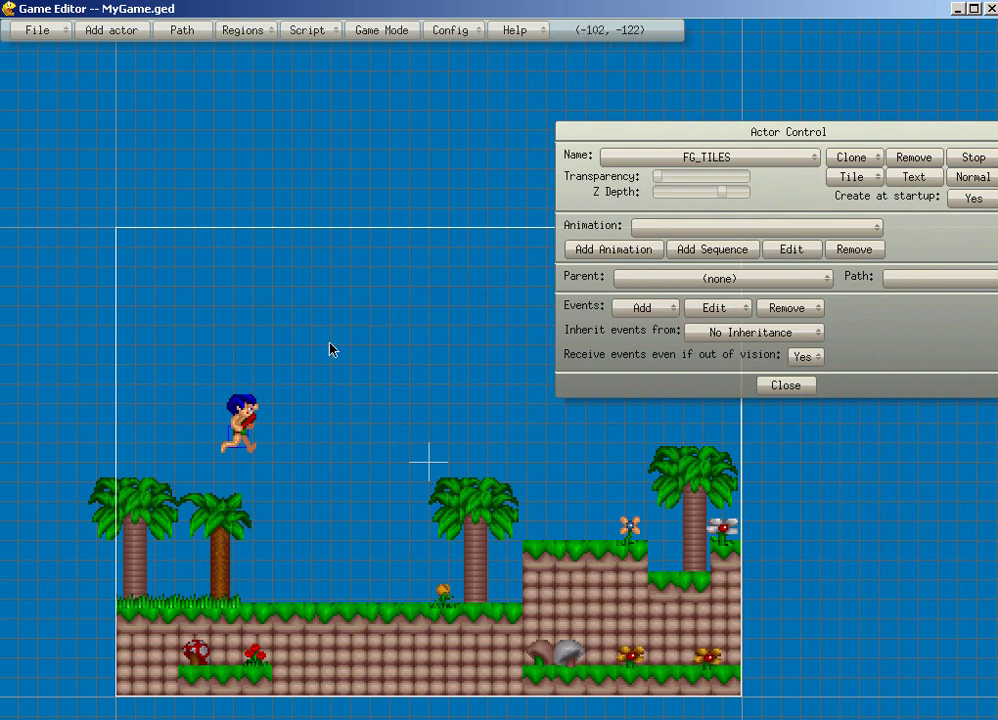
pyautogui.moveTo(938, 536); pyautogui.dragTo(884, 488, button='right')
pyautogui.moveTo(489, 291); pyautogui.dragTo(421, 285)
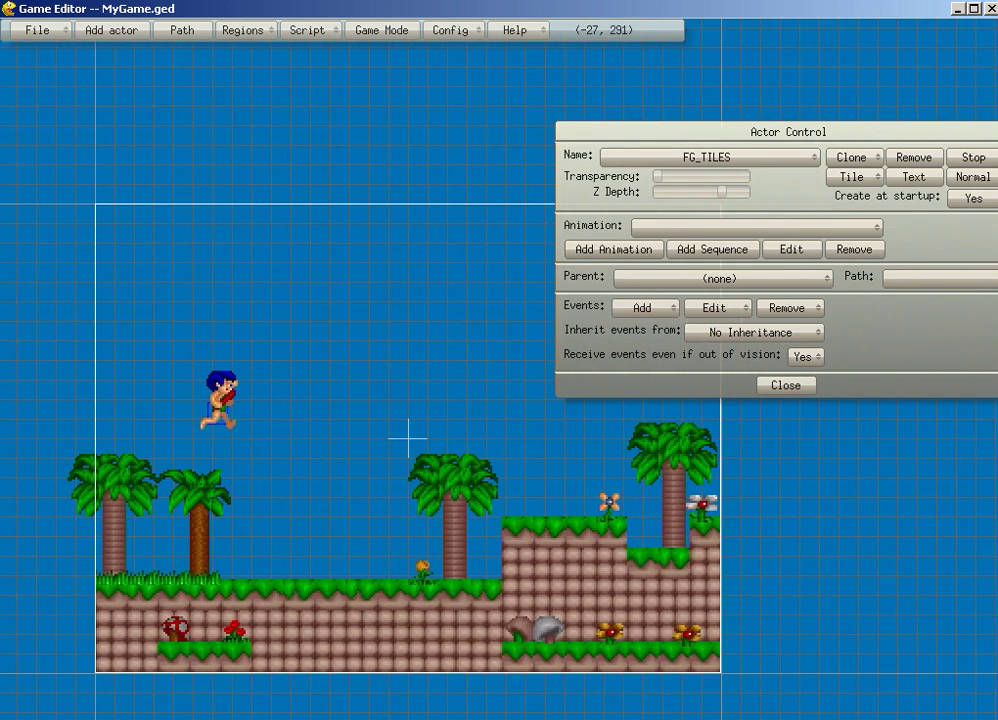